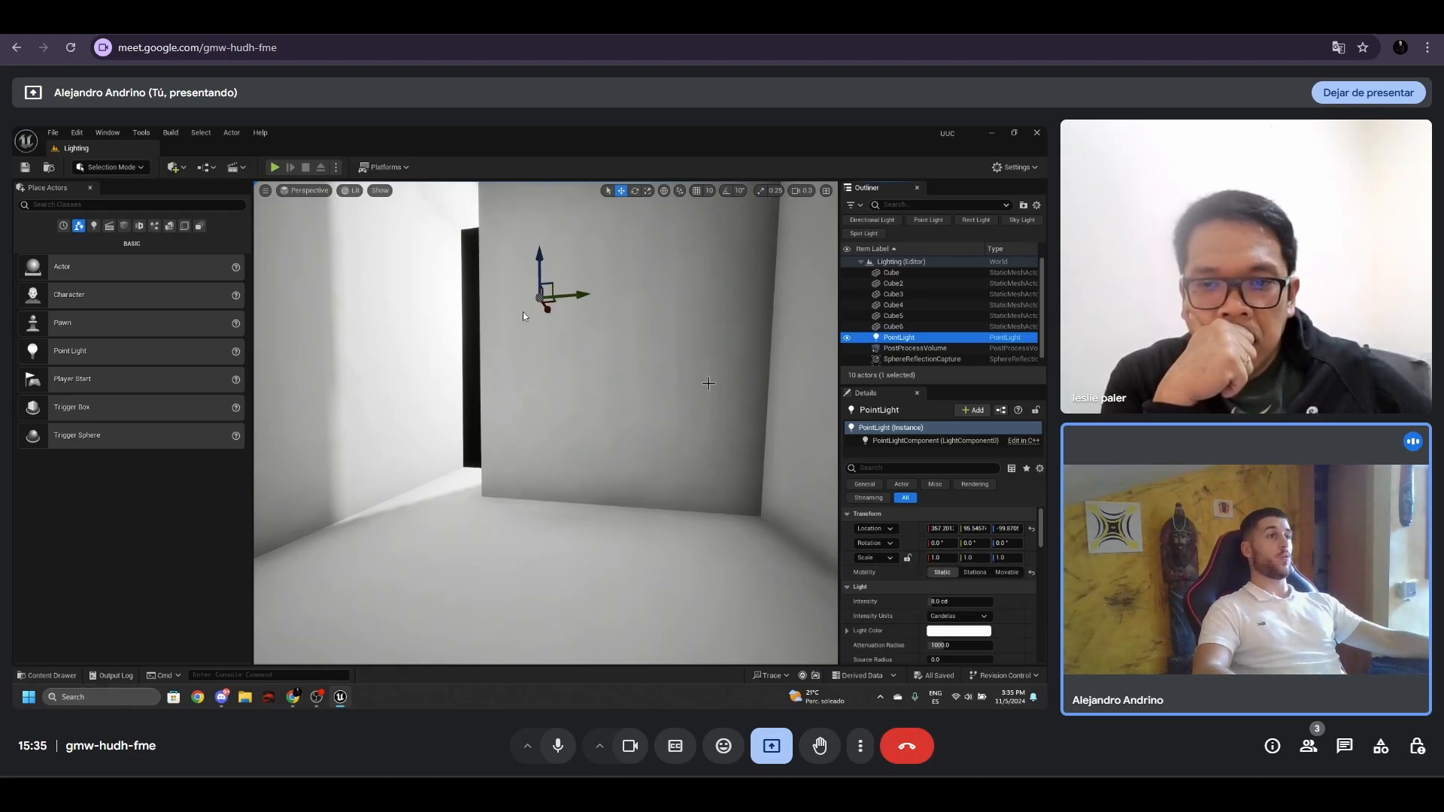
pyautogui.moveTo(561, 386); pyautogui.dragTo(563, 384, button='right')
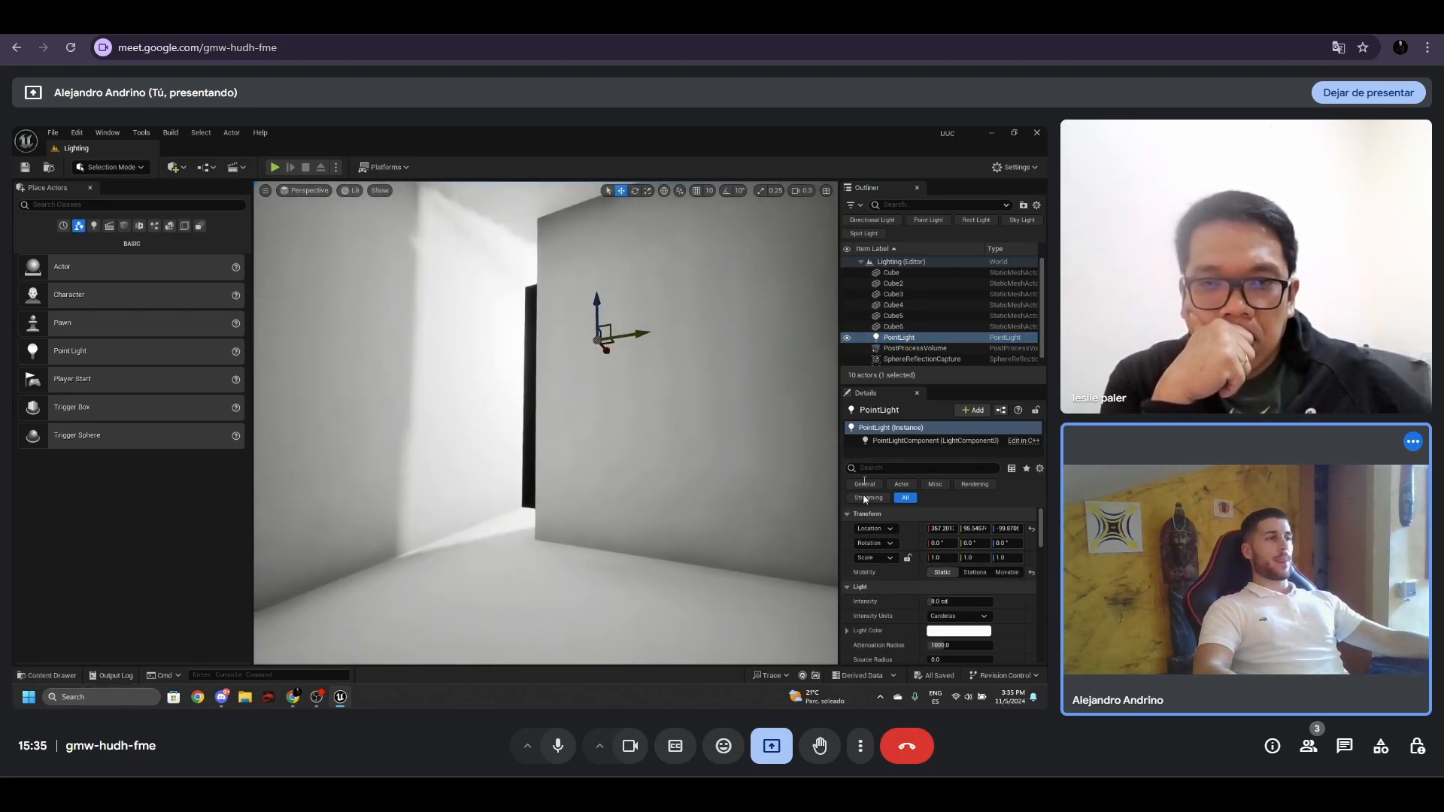
pyautogui.click(171, 133)
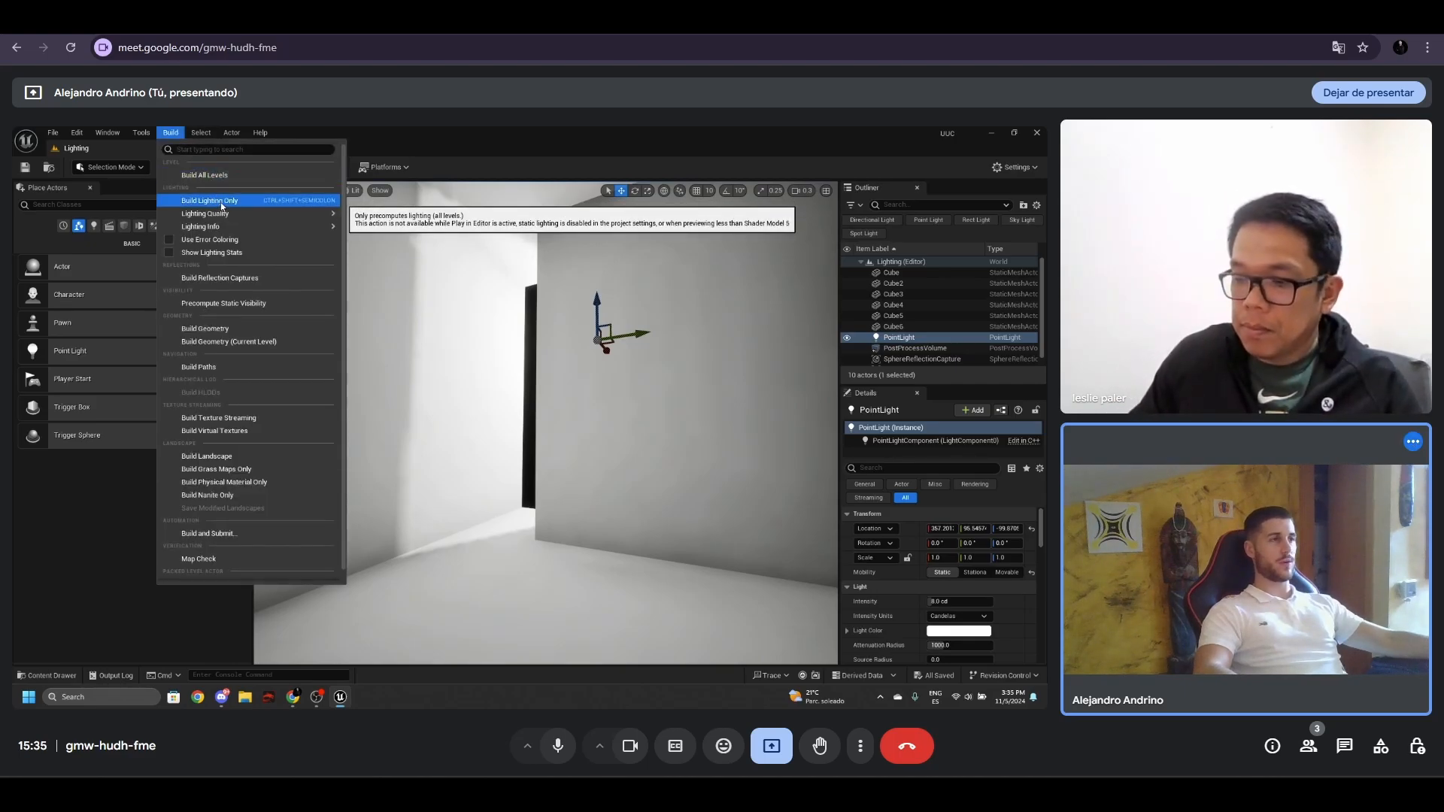
pyautogui.moveTo(494, 385); pyautogui.dragTo(557, 336, button='right')
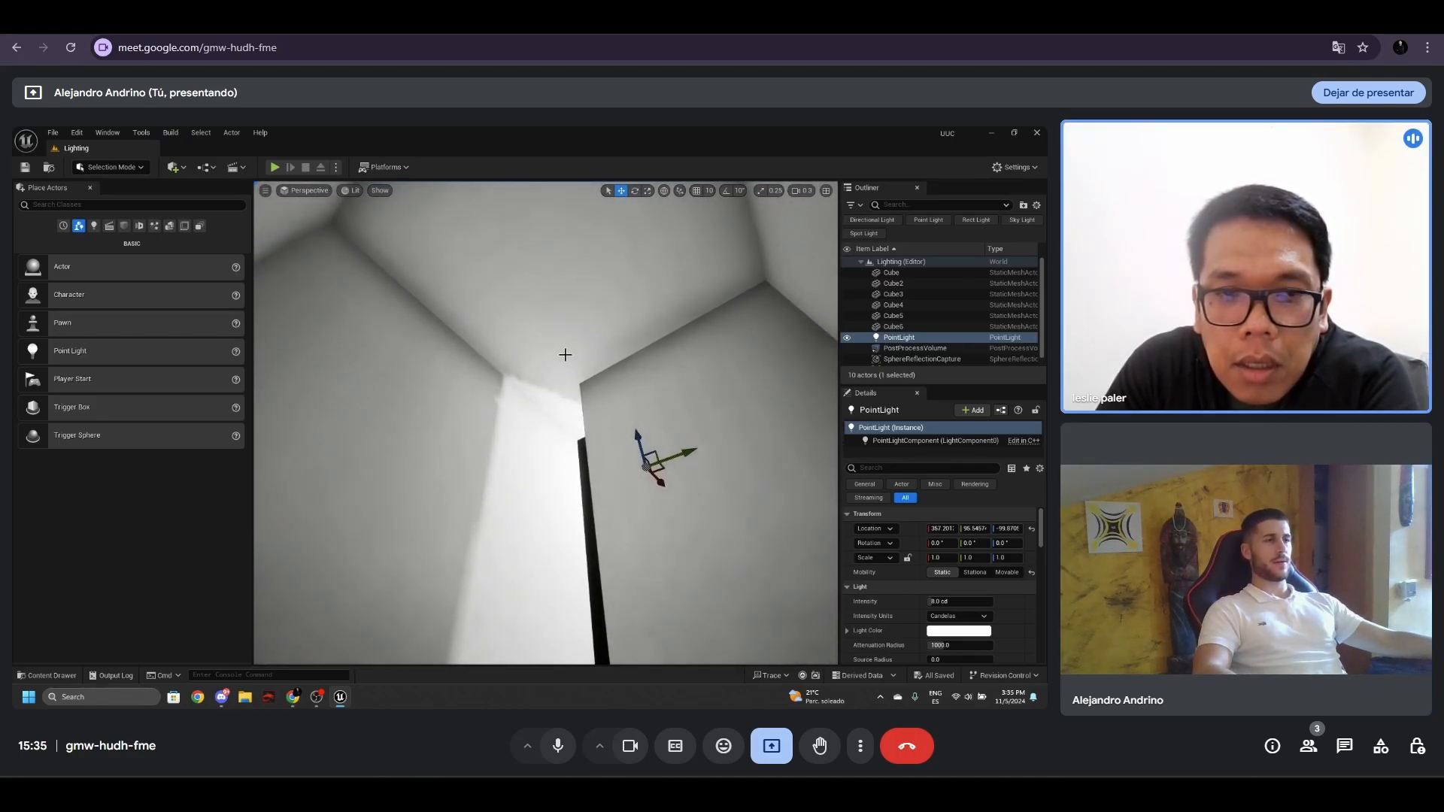
# - Switch the level view to Lightmap Density and examine the texel grid on the room's walls and ceiling
pyautogui.moveTo(567, 402); pyautogui.dragTo(533, 369, button='right')
pyautogui.hotkey('alt', '0')
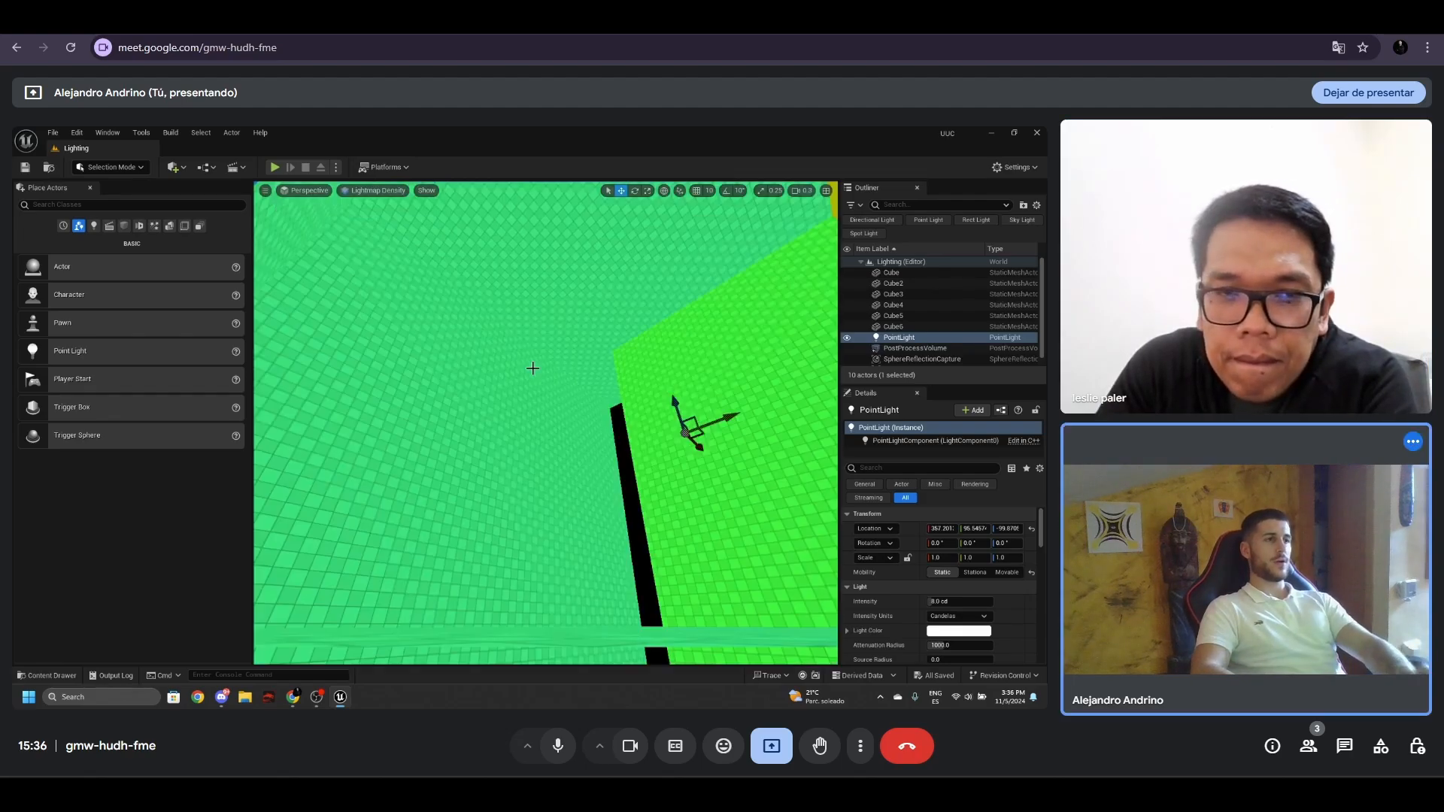
pyautogui.click(378, 193)
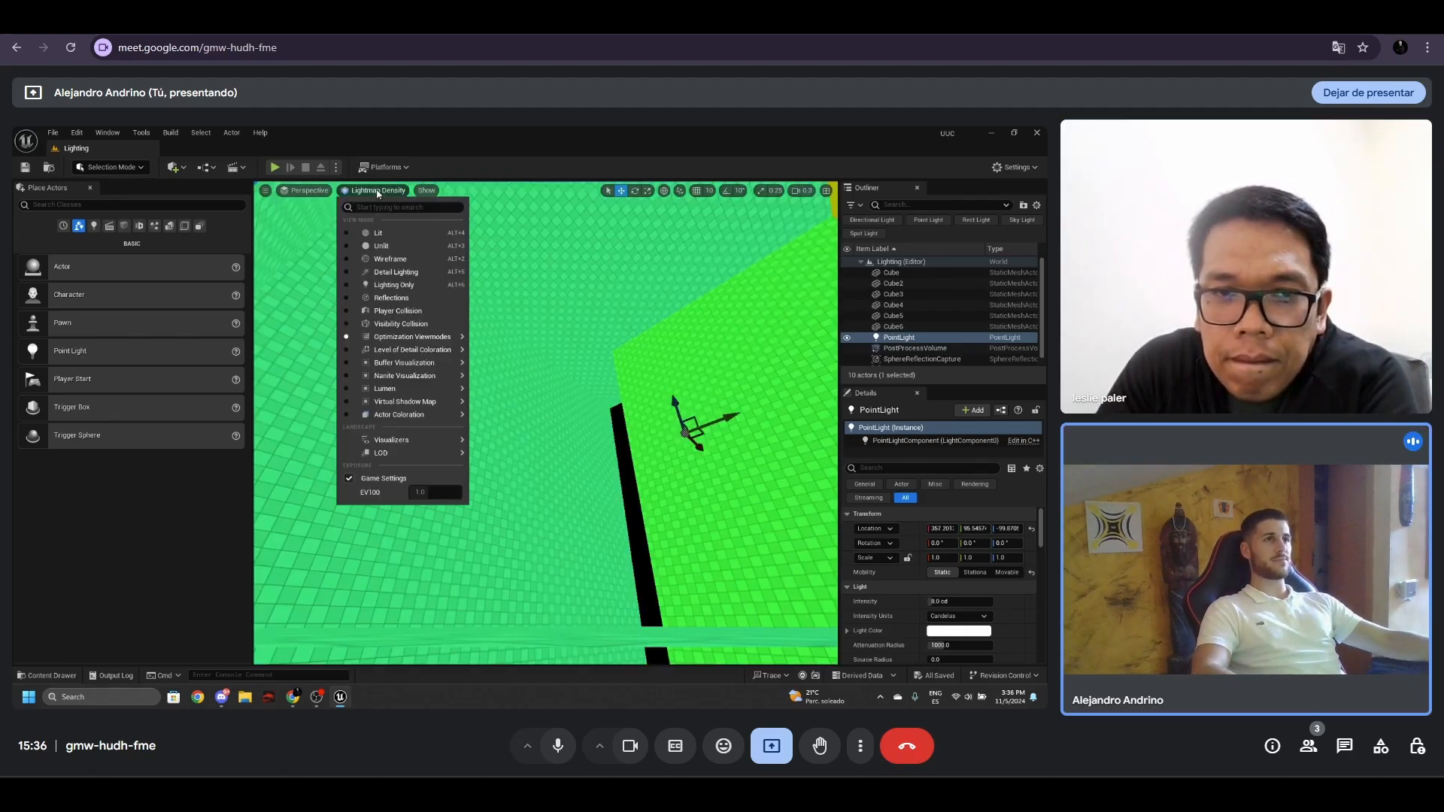
pyautogui.moveTo(410, 336)
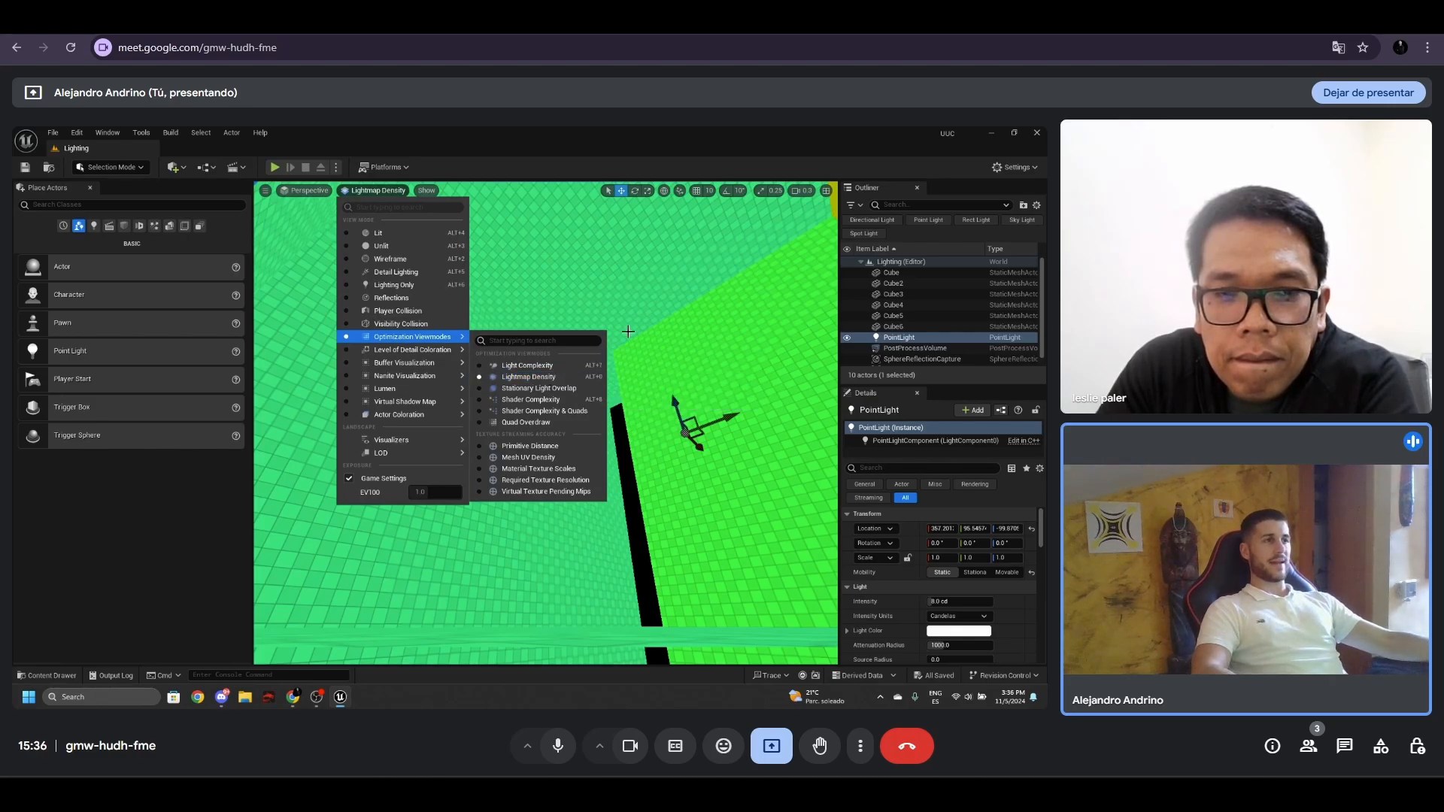
pyautogui.moveTo(628, 331); pyautogui.dragTo(632, 336, button='right')
pyautogui.click(586, 408)
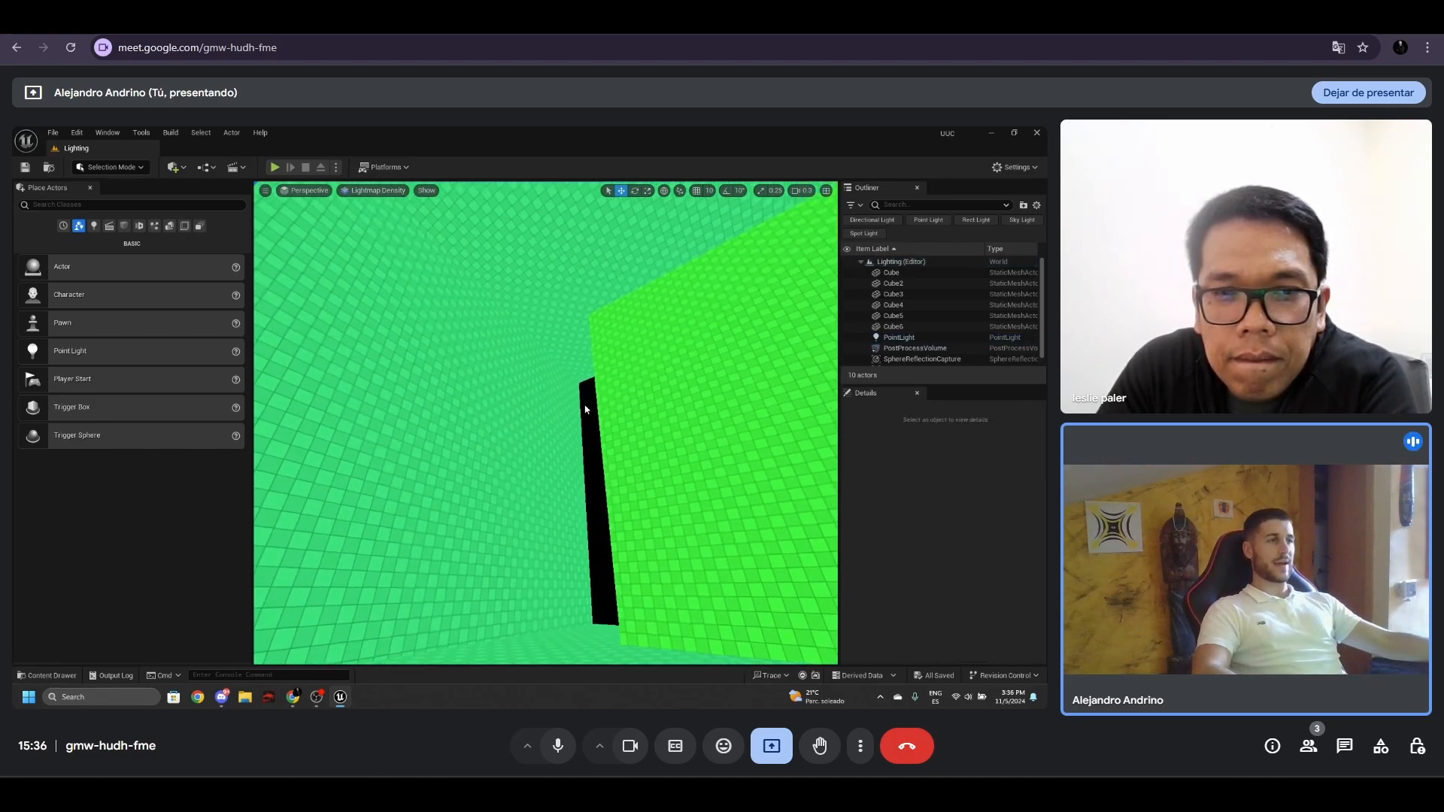
pyautogui.moveTo(586, 409); pyautogui.dragTo(584, 406, button='right')
# - Return the level view to Lit and inspect the baked light around the doorway corner and ceiling
pyautogui.click(372, 193)
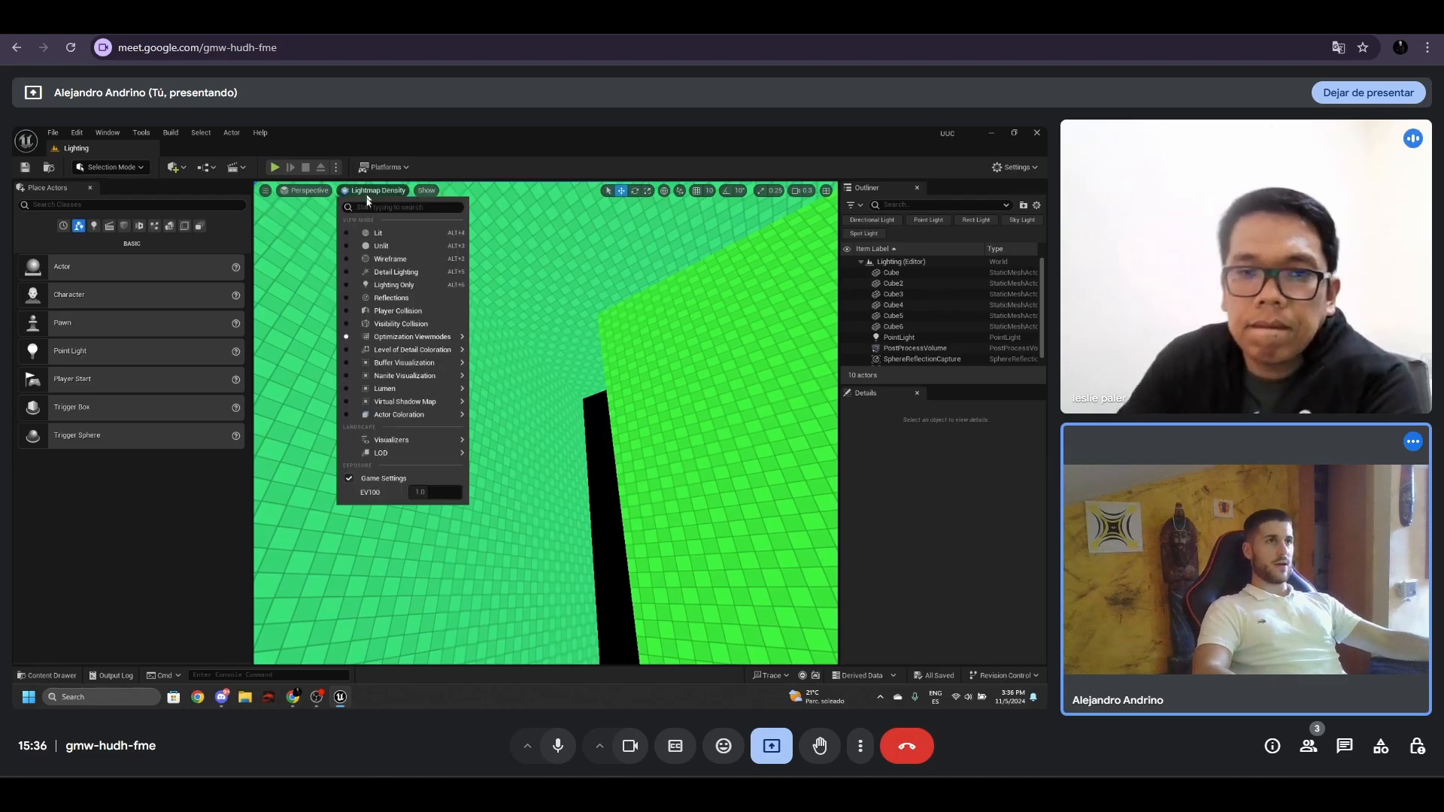
pyautogui.click(373, 231)
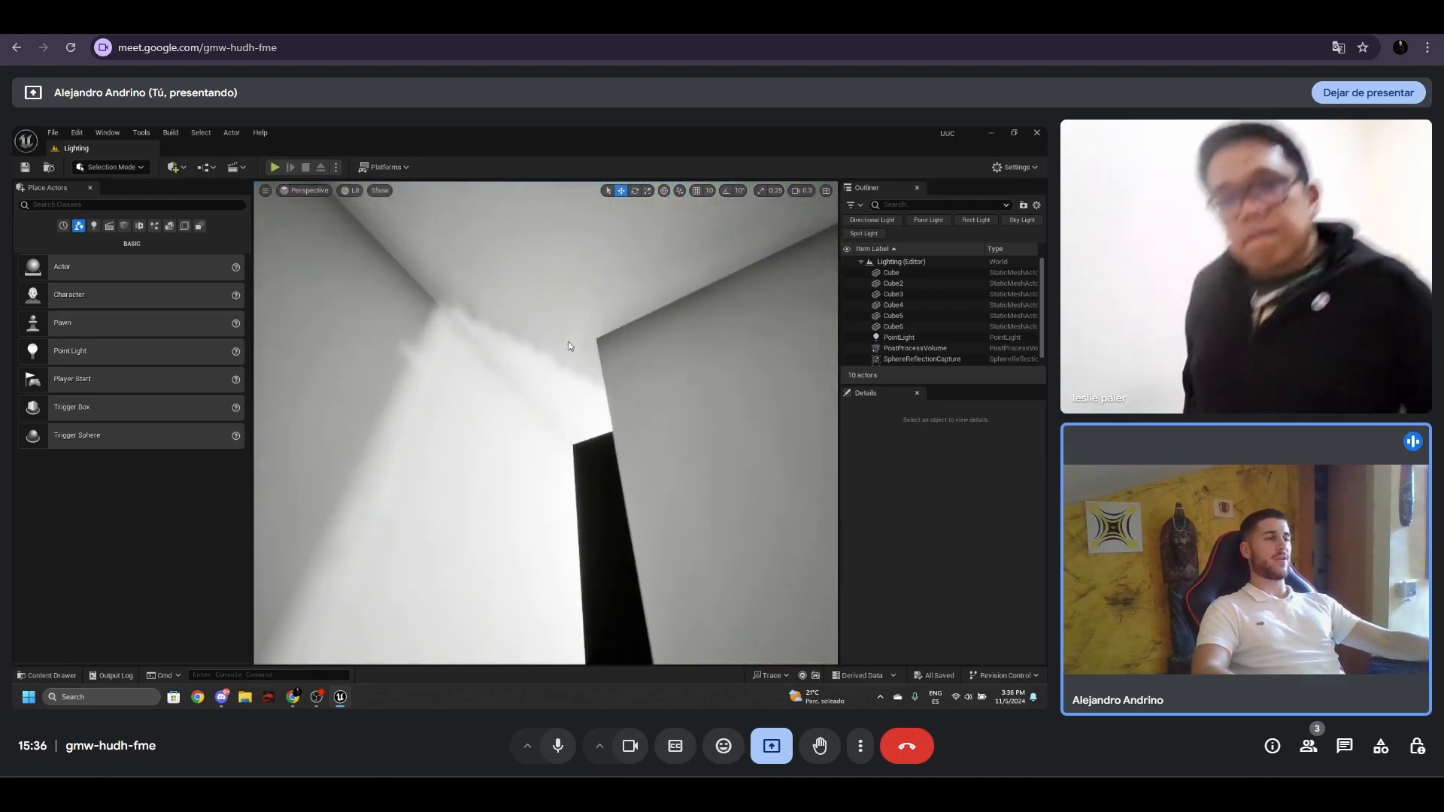
pyautogui.moveTo(569, 345); pyautogui.dragTo(549, 339, button='right')
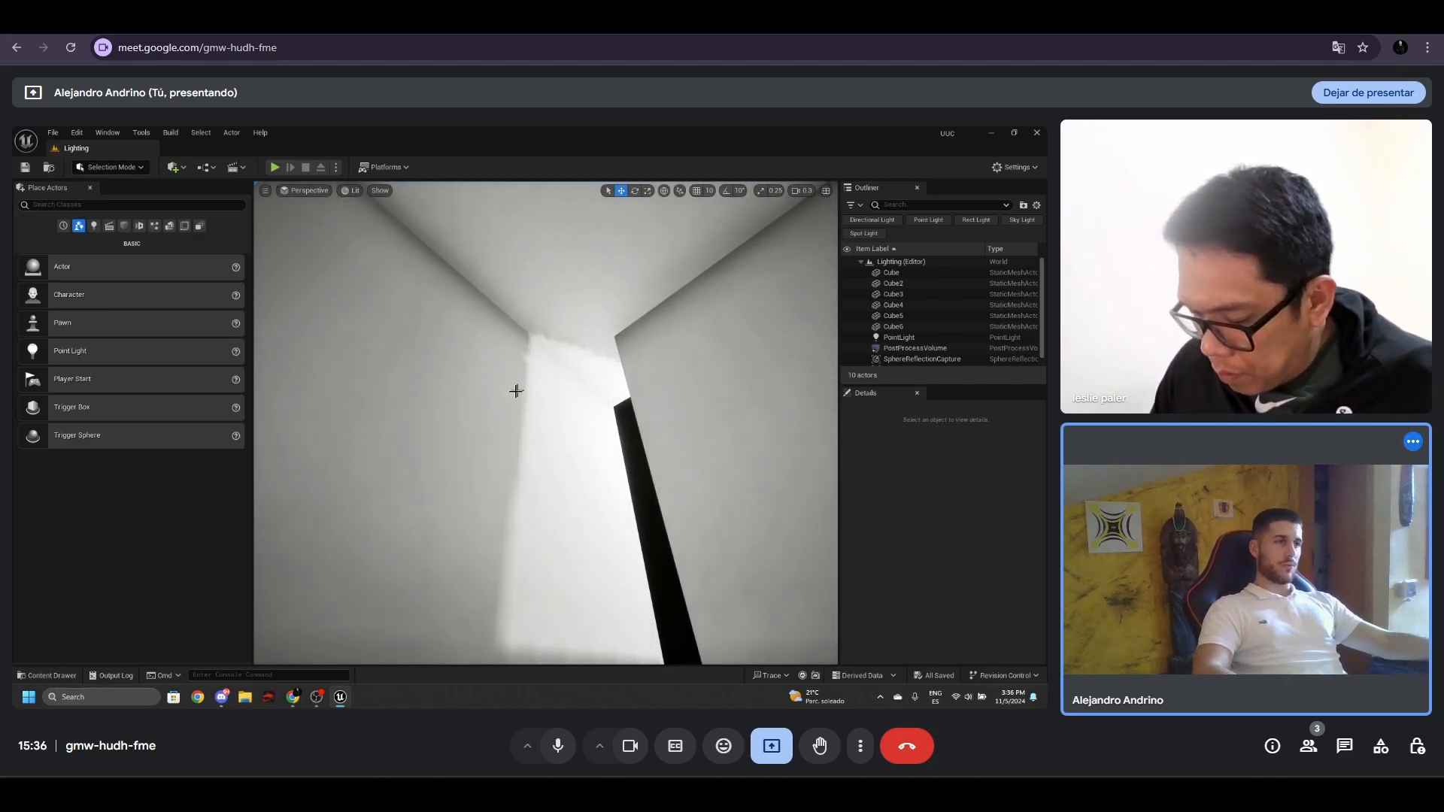
pyautogui.moveTo(515, 391); pyautogui.dragTo(515, 391, button='right')
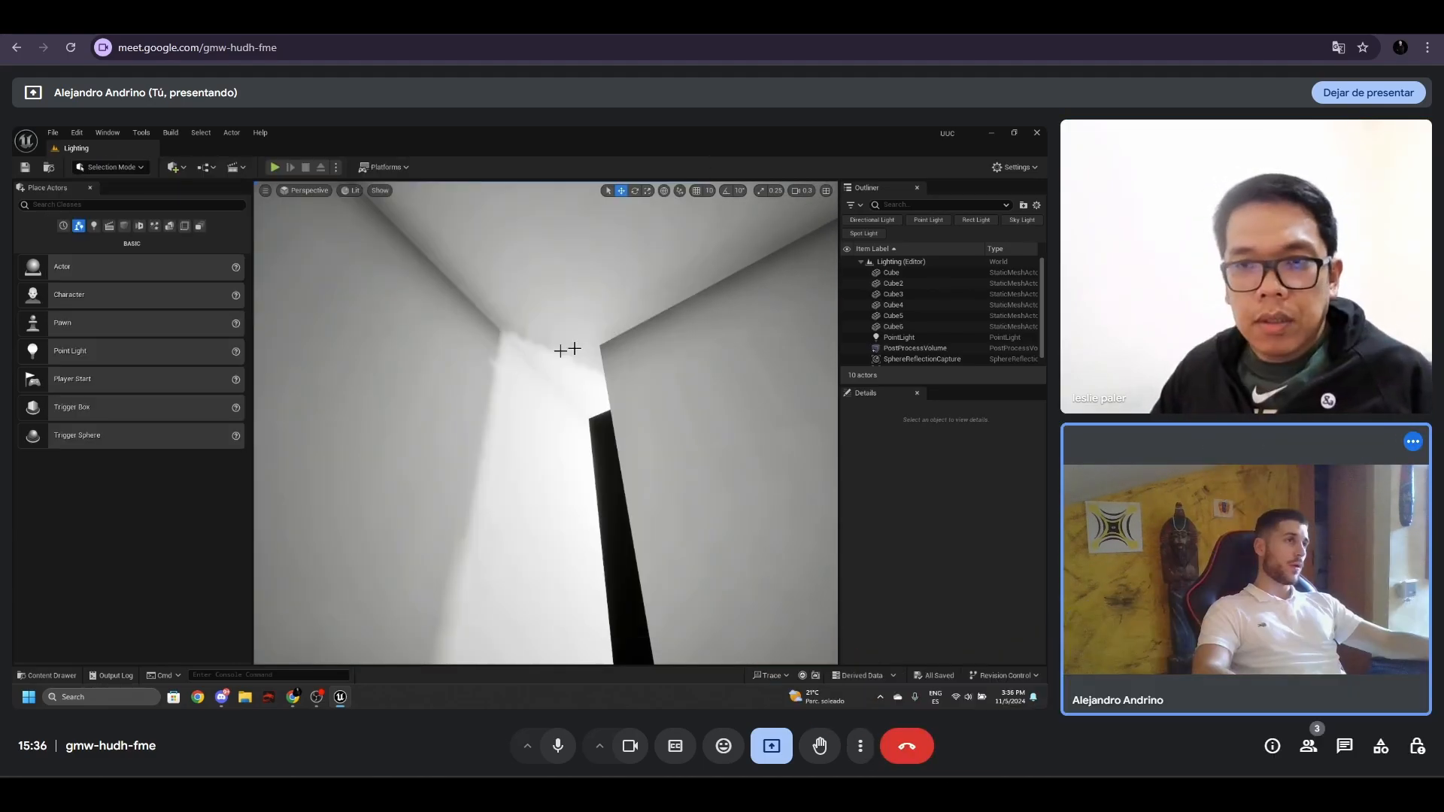
pyautogui.moveTo(553, 375)
pyautogui.mouseDown(button='right')
pyautogui.moveTo(557, 392)
pyautogui.moveTo(554, 373)
pyautogui.mouseUp(button='right')
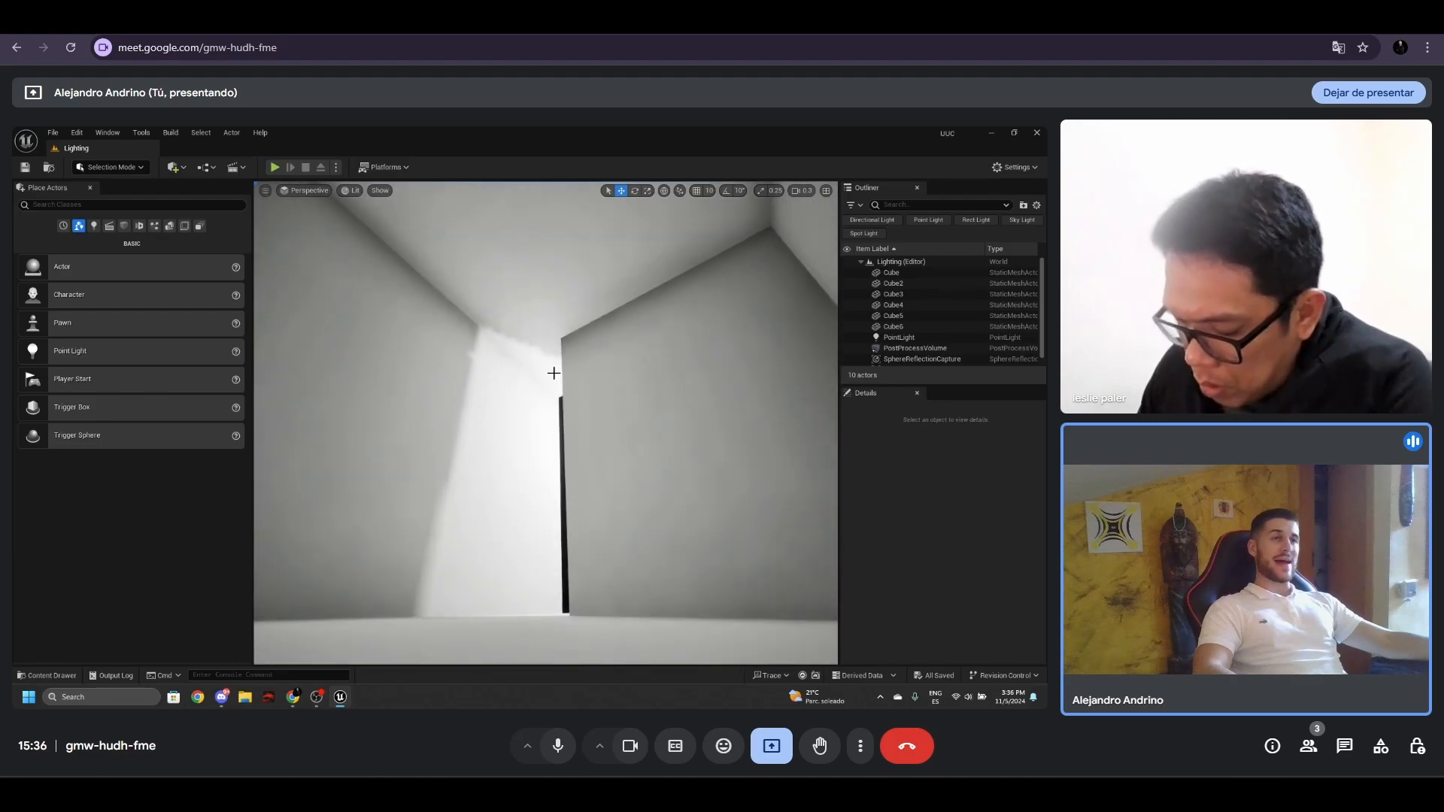
# - Set the lighting quality to High and build only the lighting for the level
pyautogui.click(172, 134)
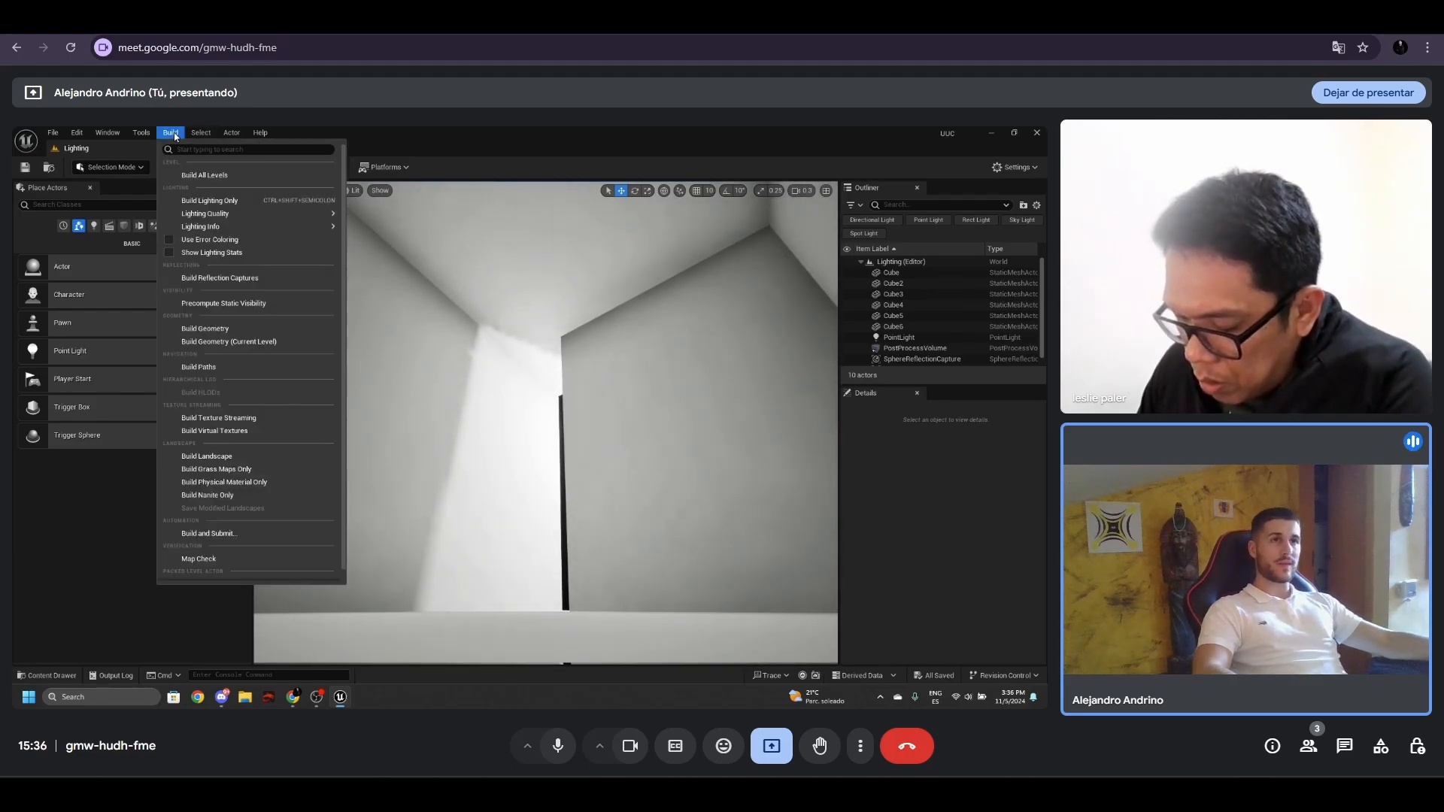
pyautogui.moveTo(237, 213)
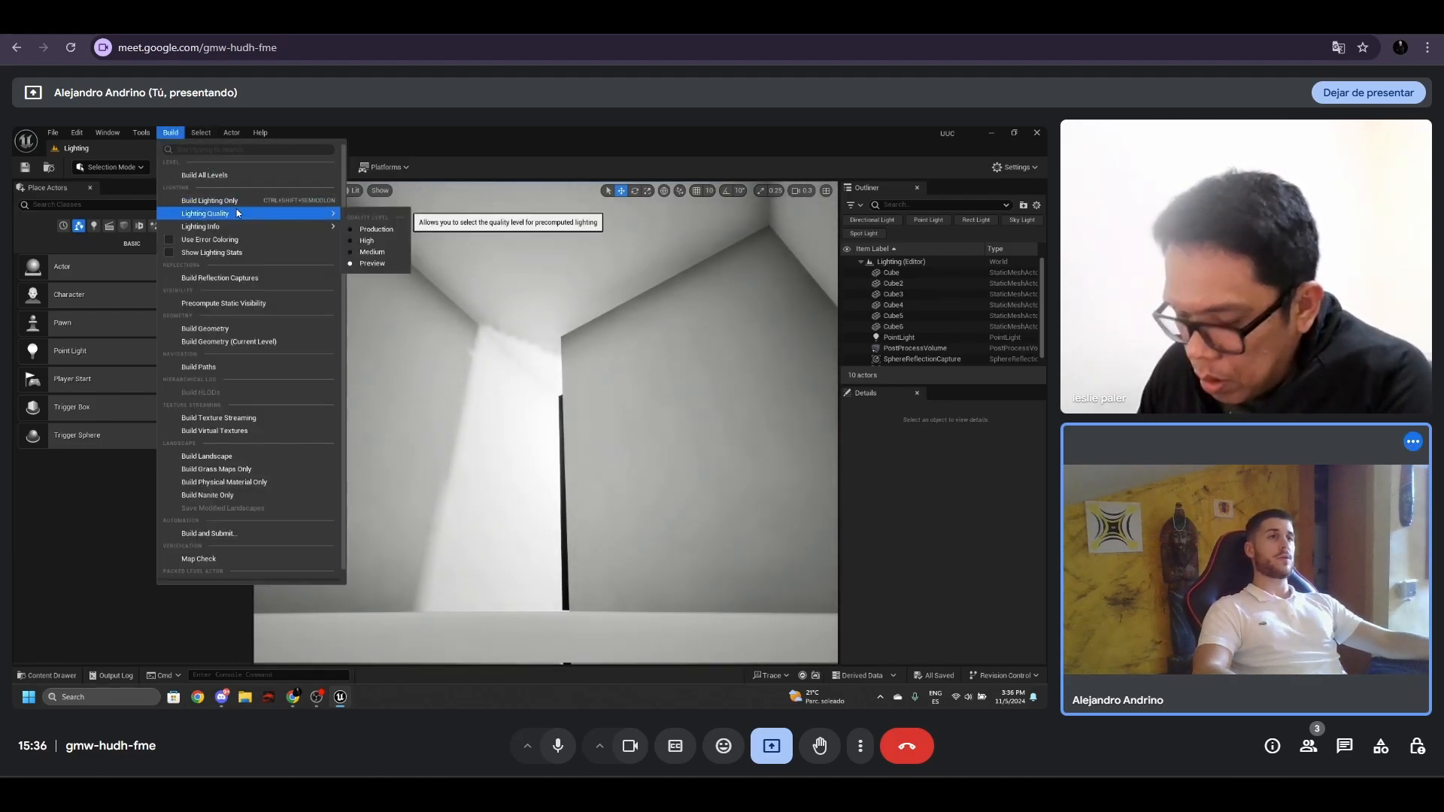
pyautogui.click(380, 244)
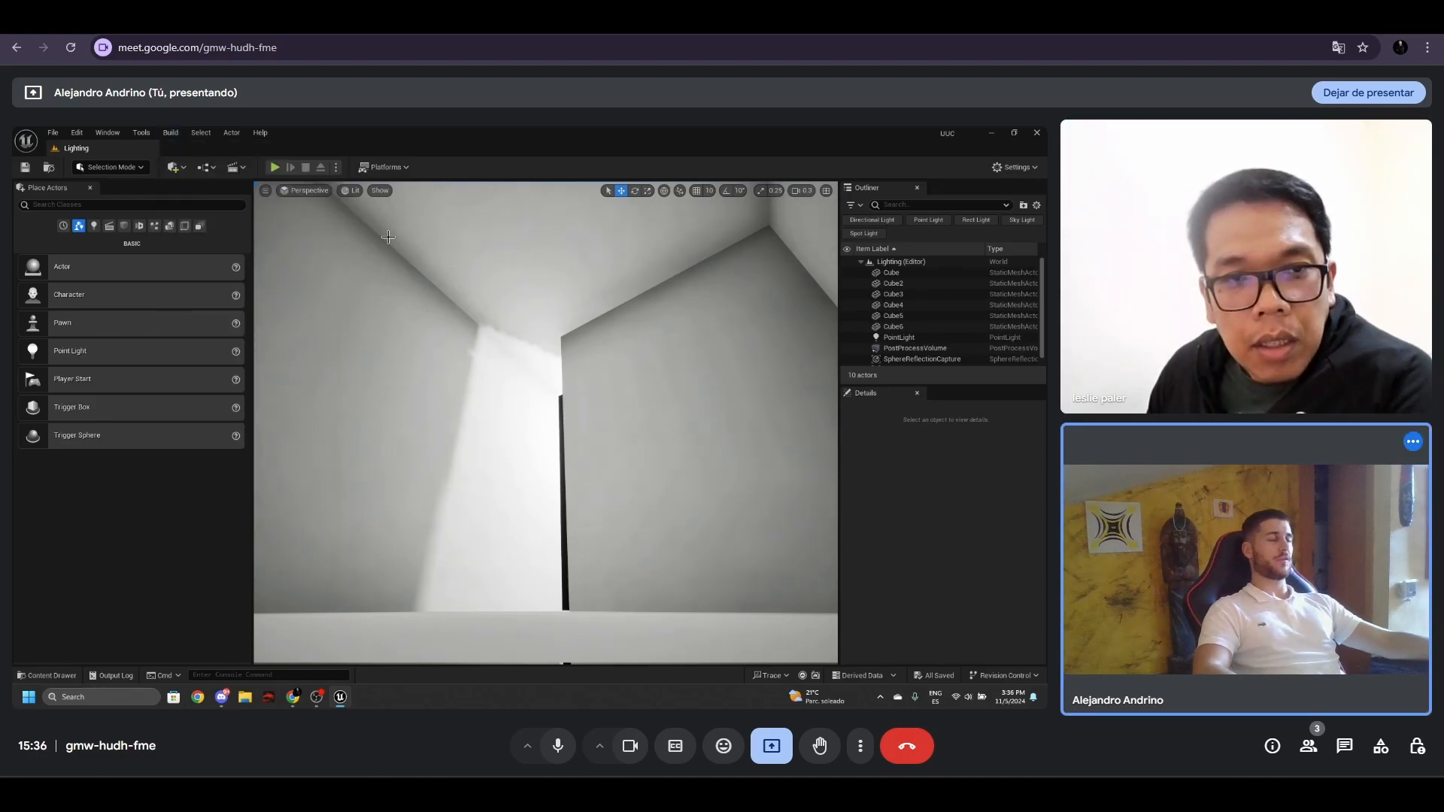
pyautogui.click(180, 133)
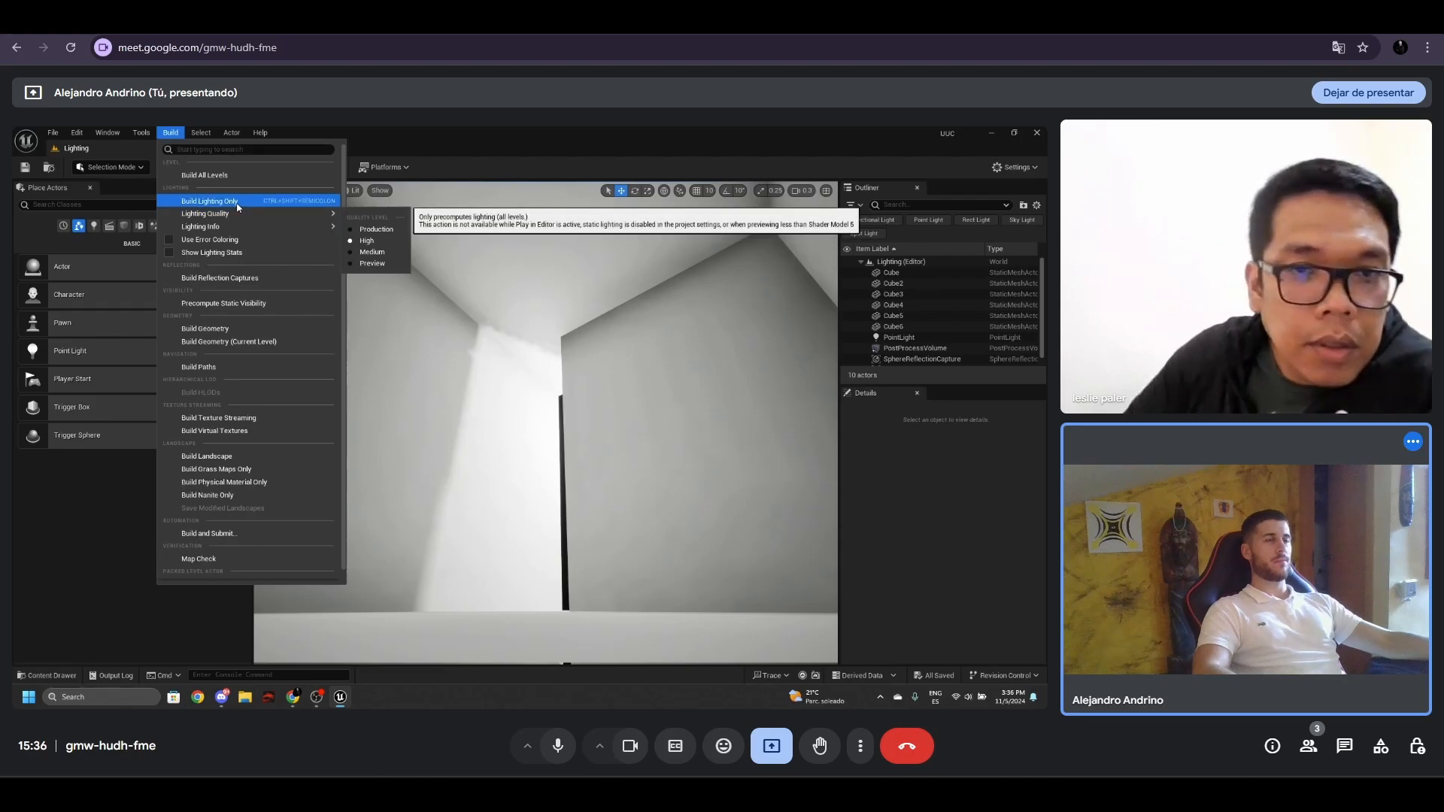
pyautogui.click(209, 201)
pyautogui.click(880, 682)
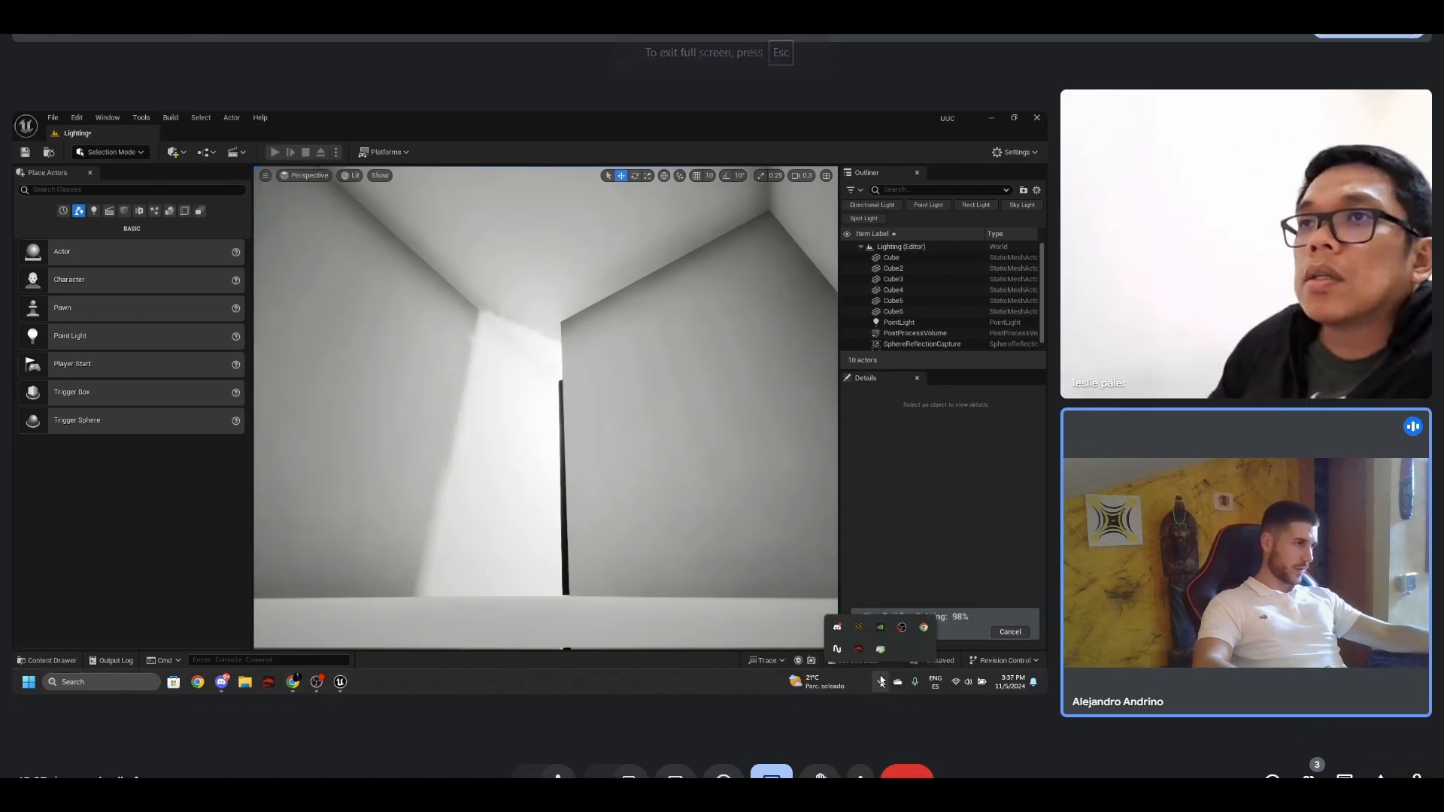
pyautogui.click(858, 629)
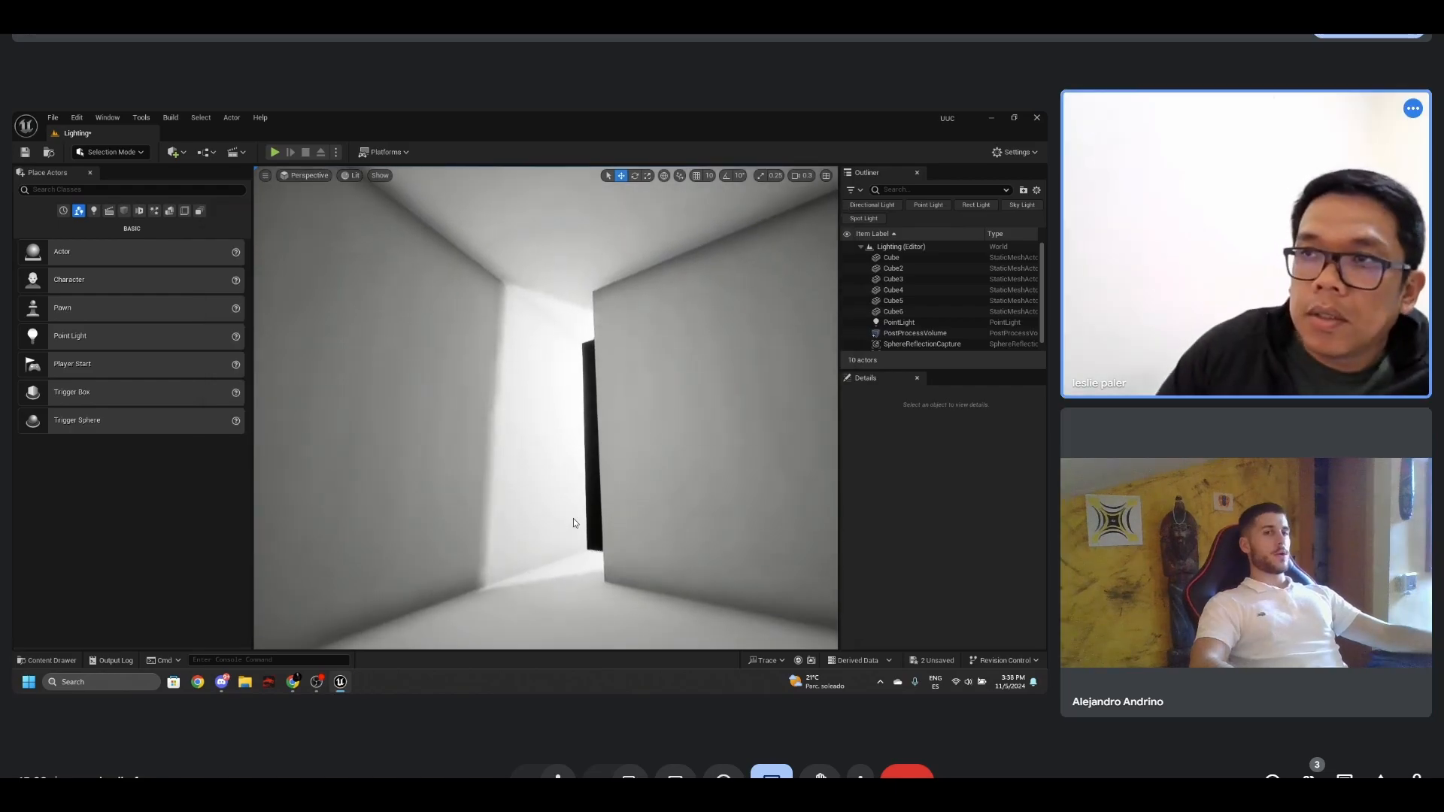
pyautogui.moveTo(573, 517); pyautogui.dragTo(579, 506, button='right')
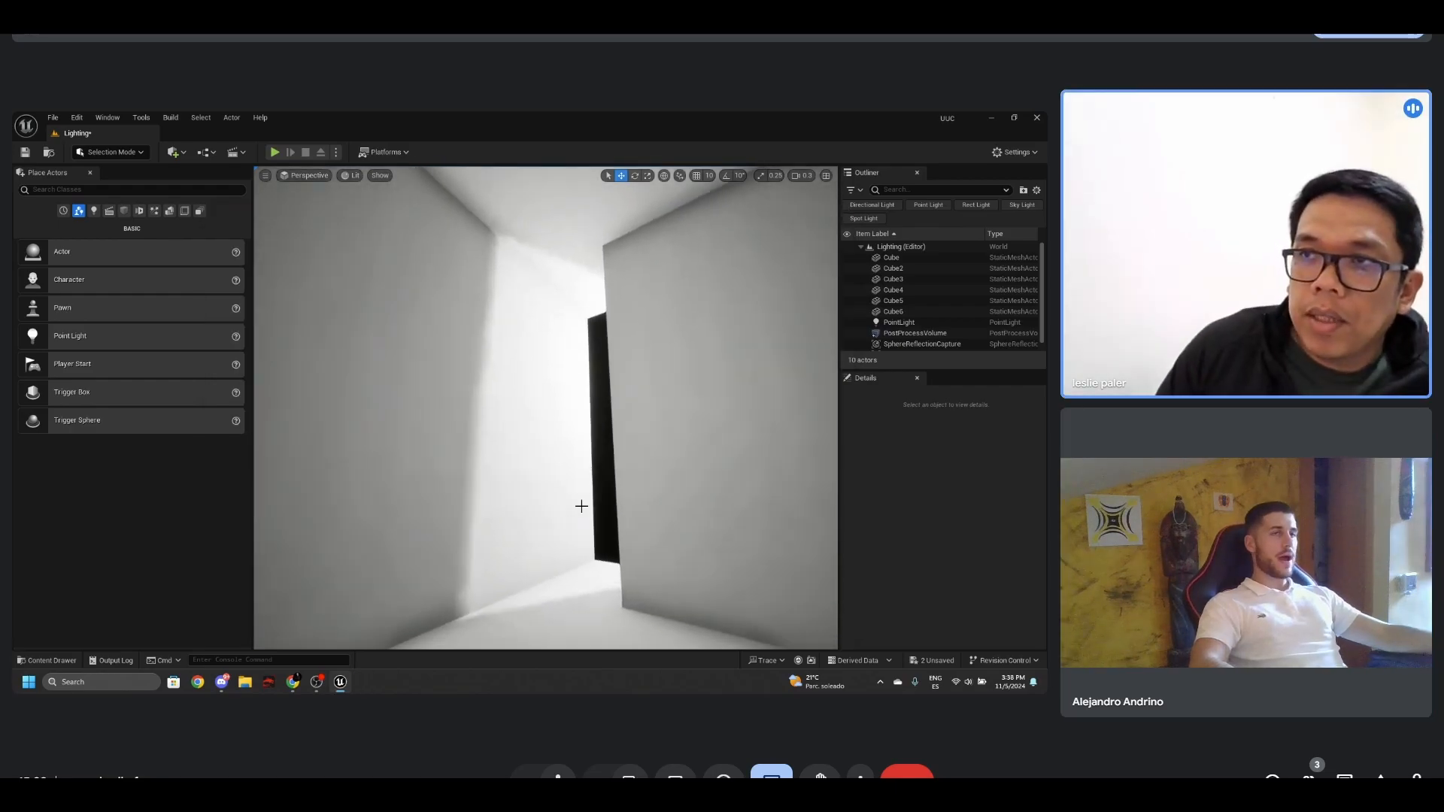
pyautogui.click(171, 118)
pyautogui.moveTo(230, 201)
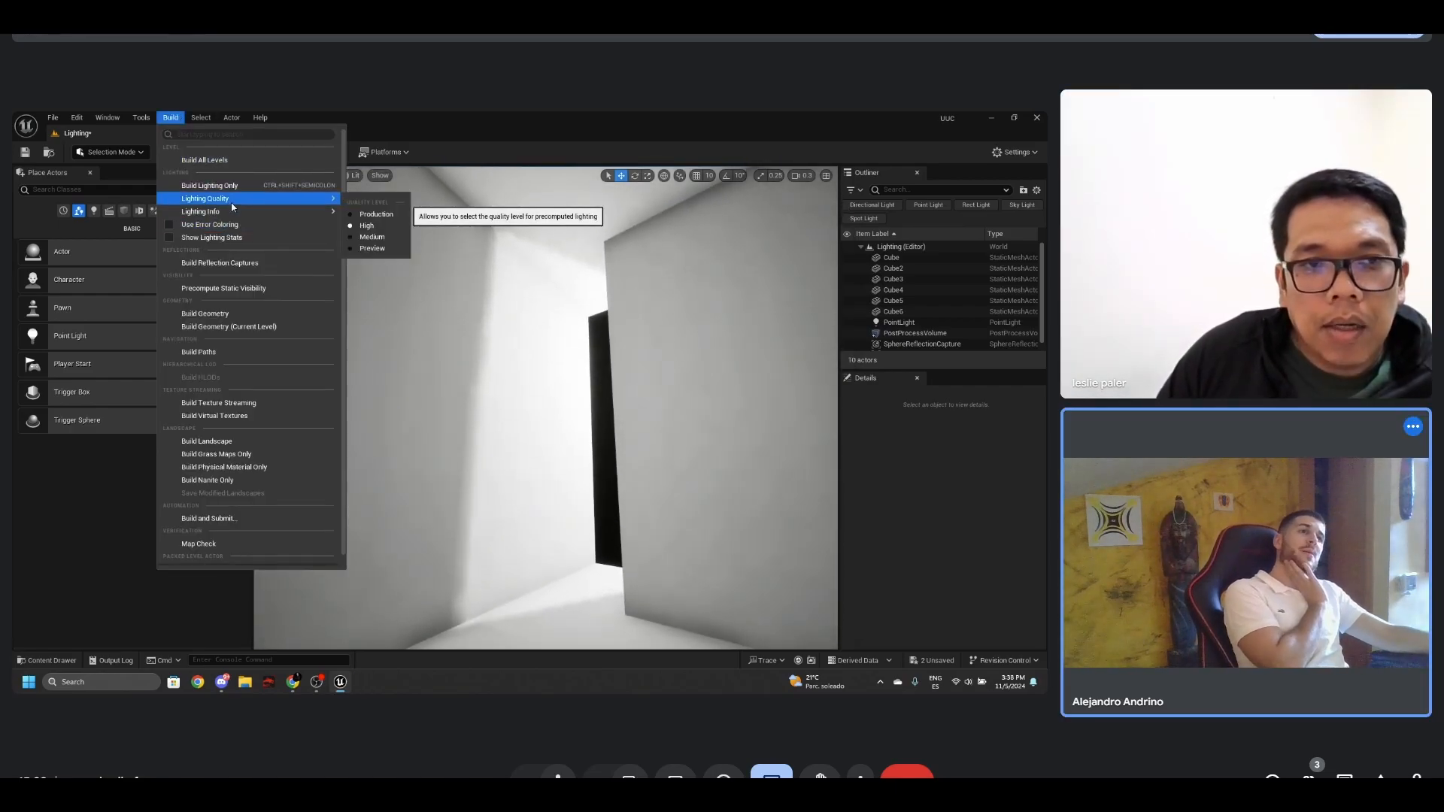
pyautogui.moveTo(555, 332); pyautogui.dragTo(677, 384, button='right')
# - Open the static mesh of the bright wall Cube3 in a maximized mesh editor
pyautogui.click(515, 382)
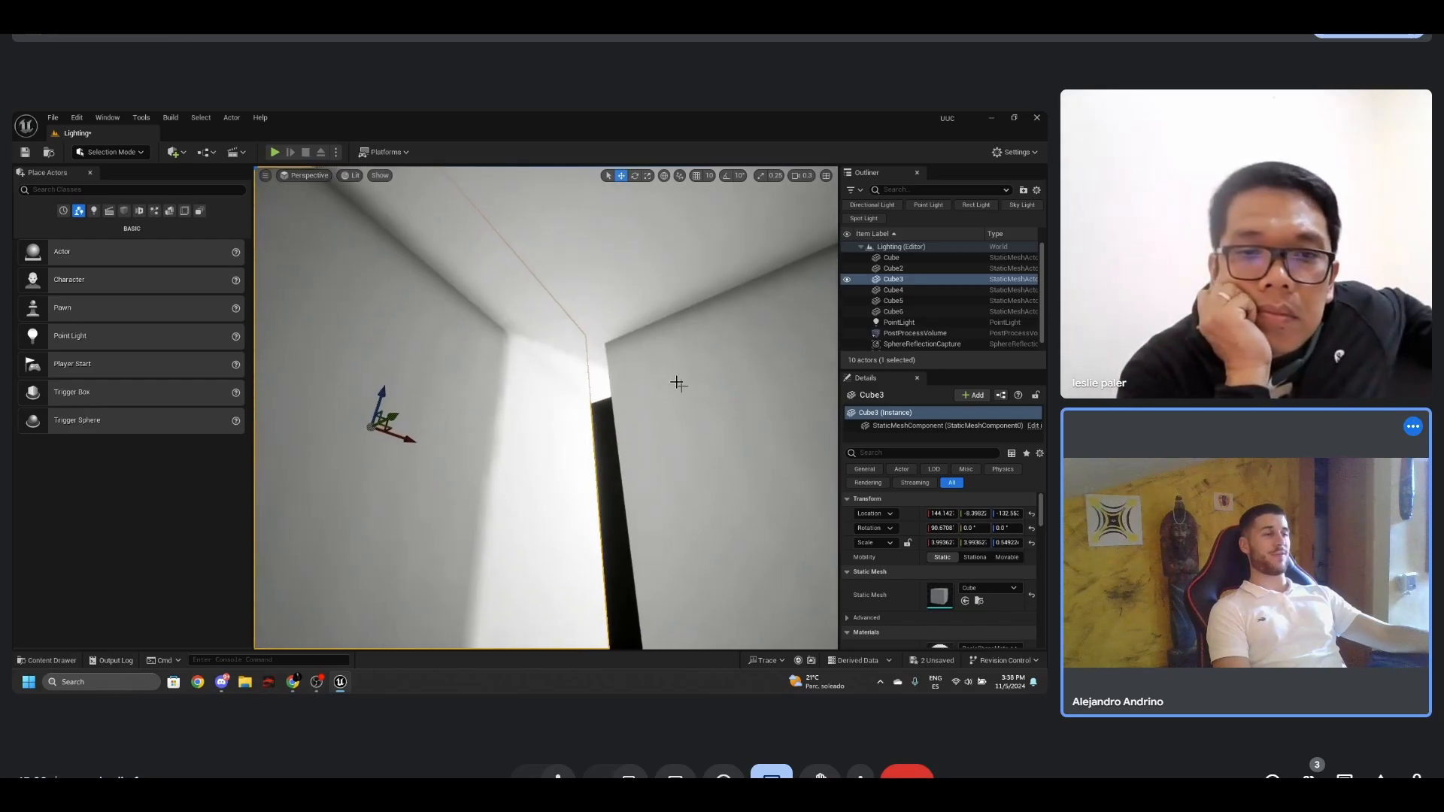
pyautogui.doubleClick(579, 388)
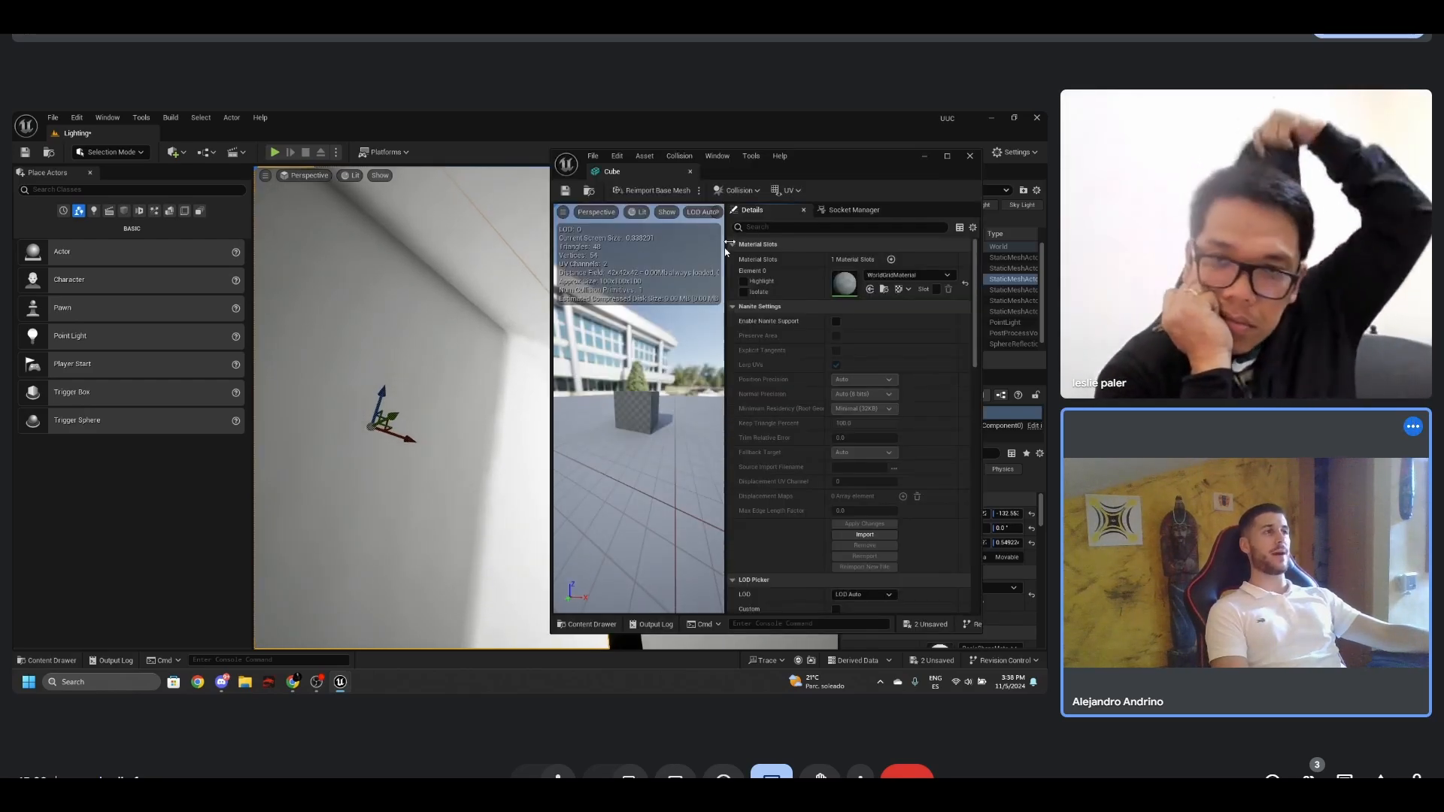
pyautogui.click(947, 156)
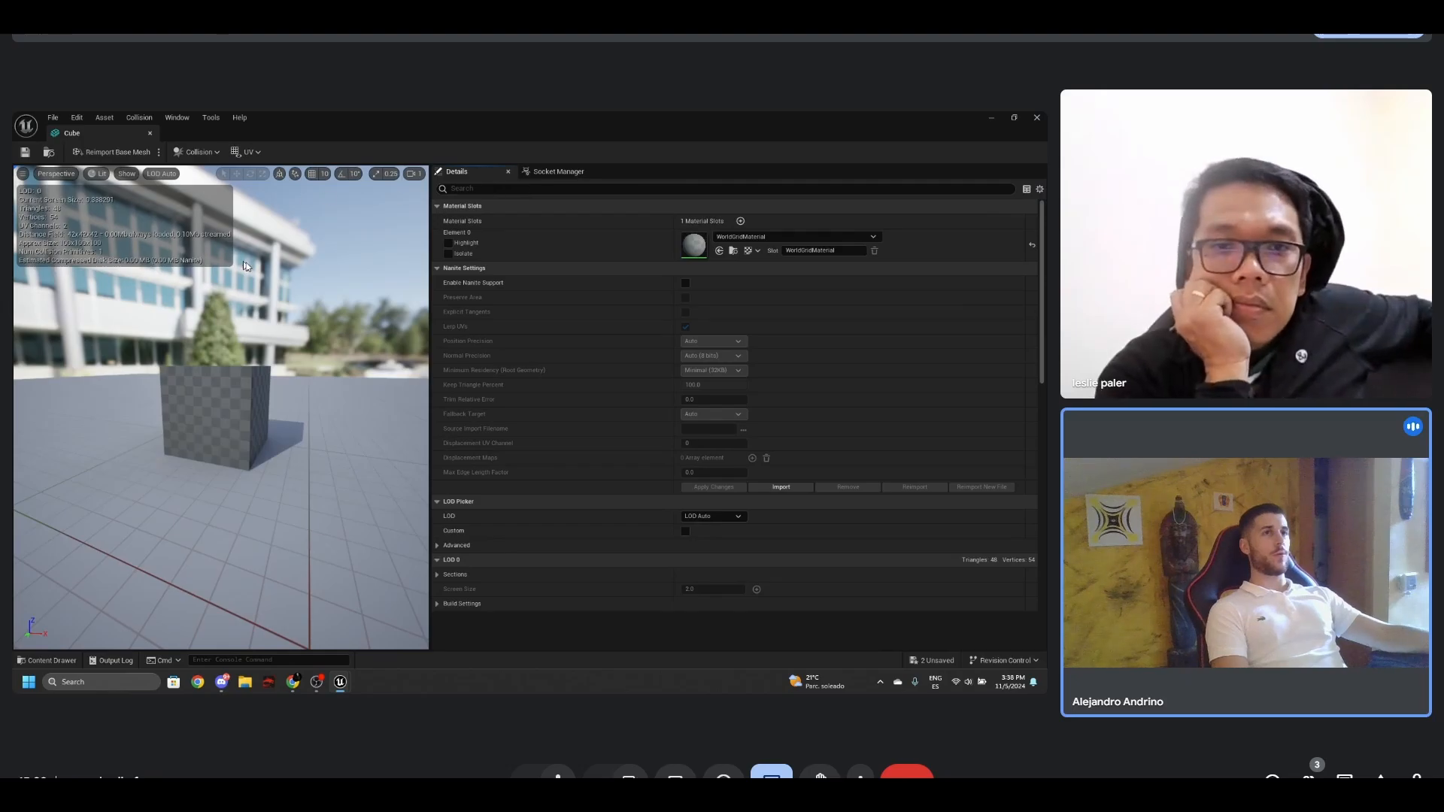
# - Compare the cube mesh's UV layouts by overlaying UV Channel 1 and UV Channel 0 on the preview
pyautogui.moveTo(284, 327)
pyautogui.mouseDown()
pyautogui.moveTo(264, 328)
pyautogui.moveTo(284, 327)
pyautogui.mouseUp()
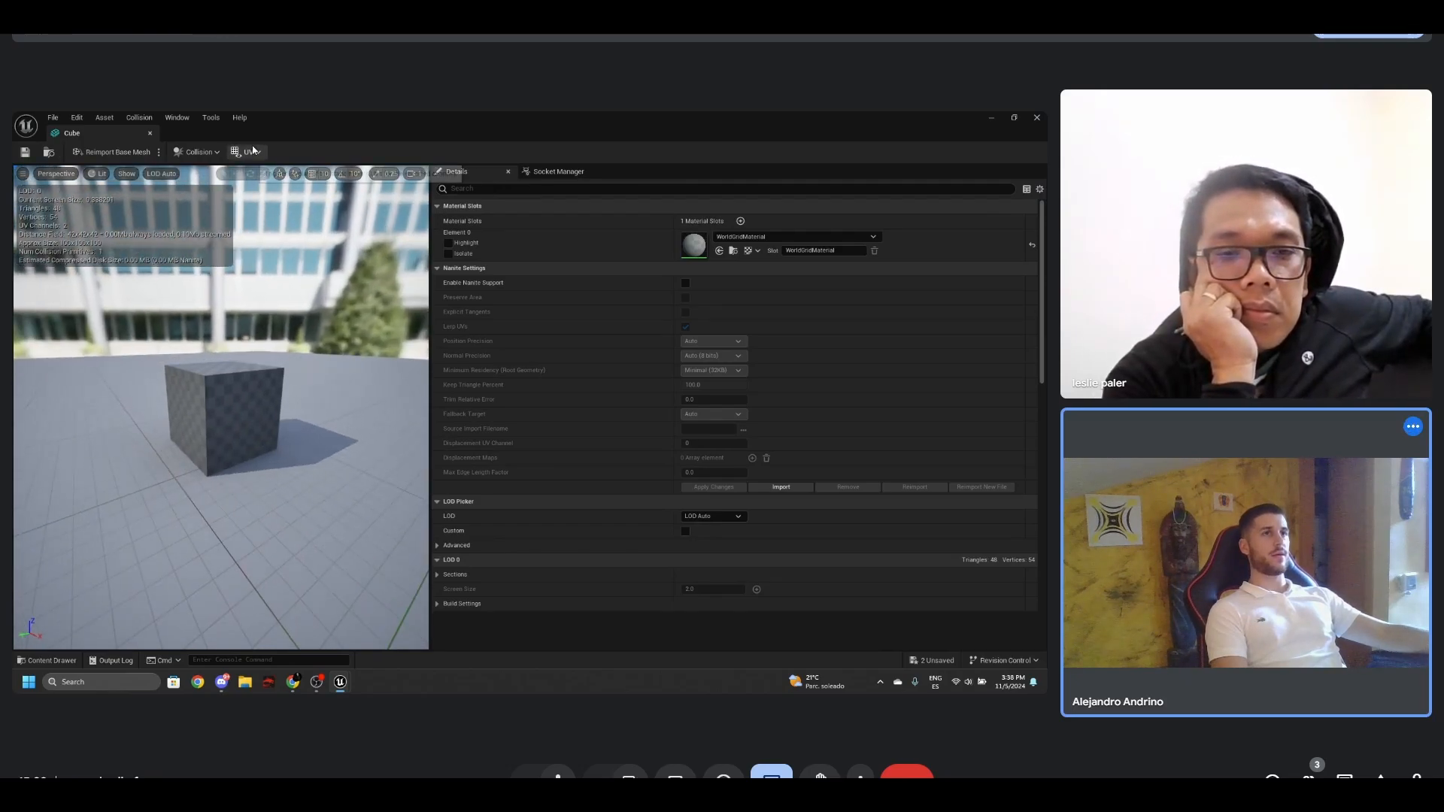
pyautogui.click(248, 152)
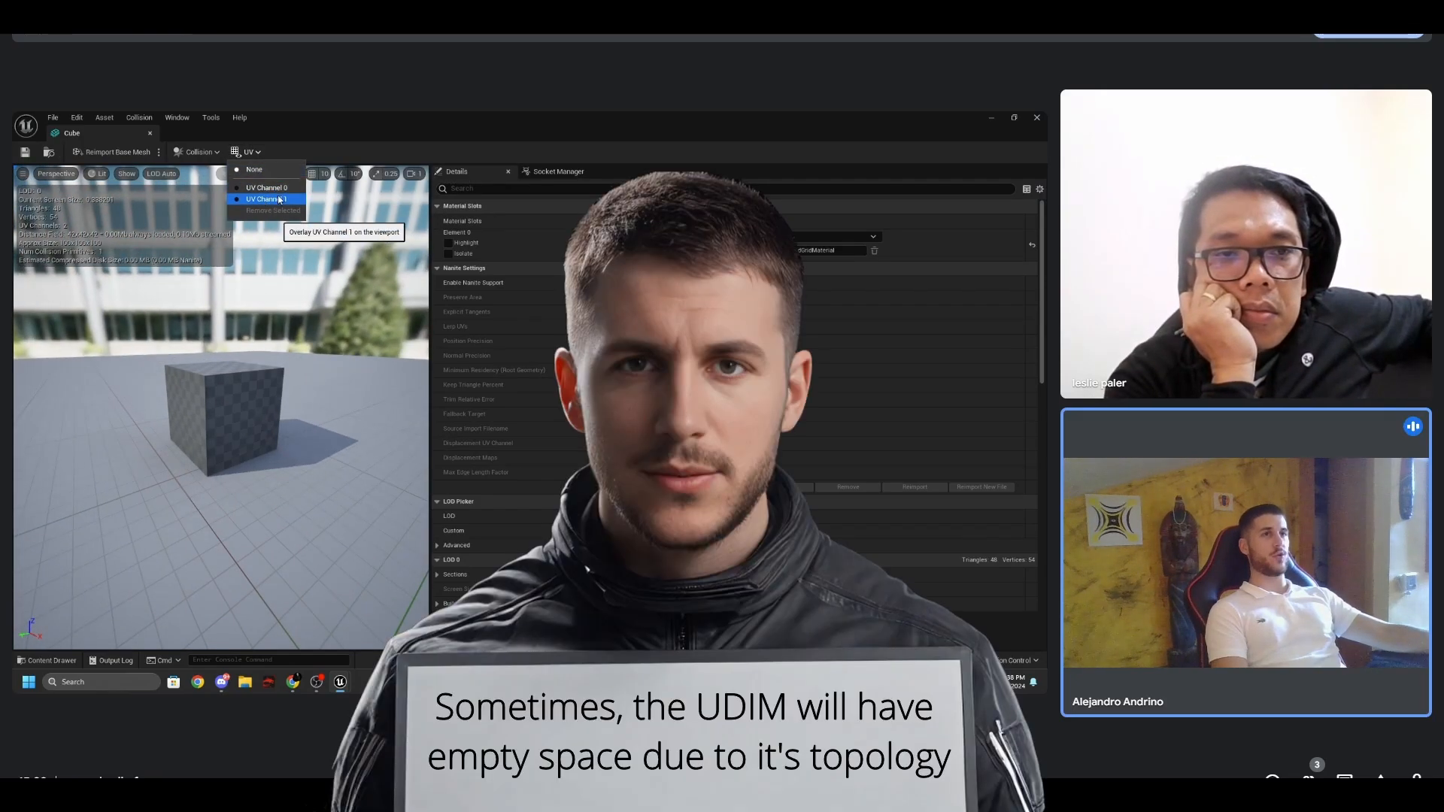
pyautogui.click(262, 200)
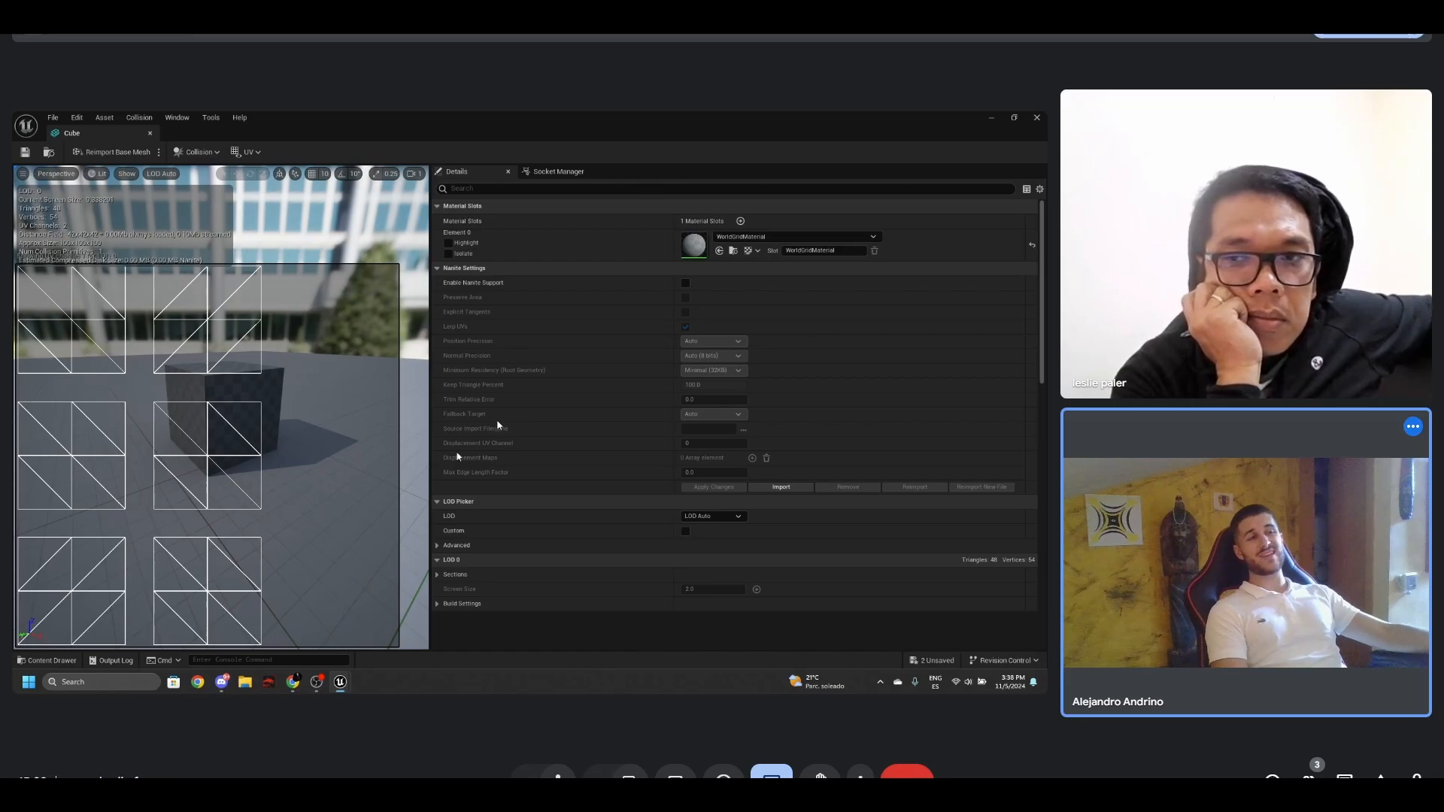
pyautogui.click(254, 151)
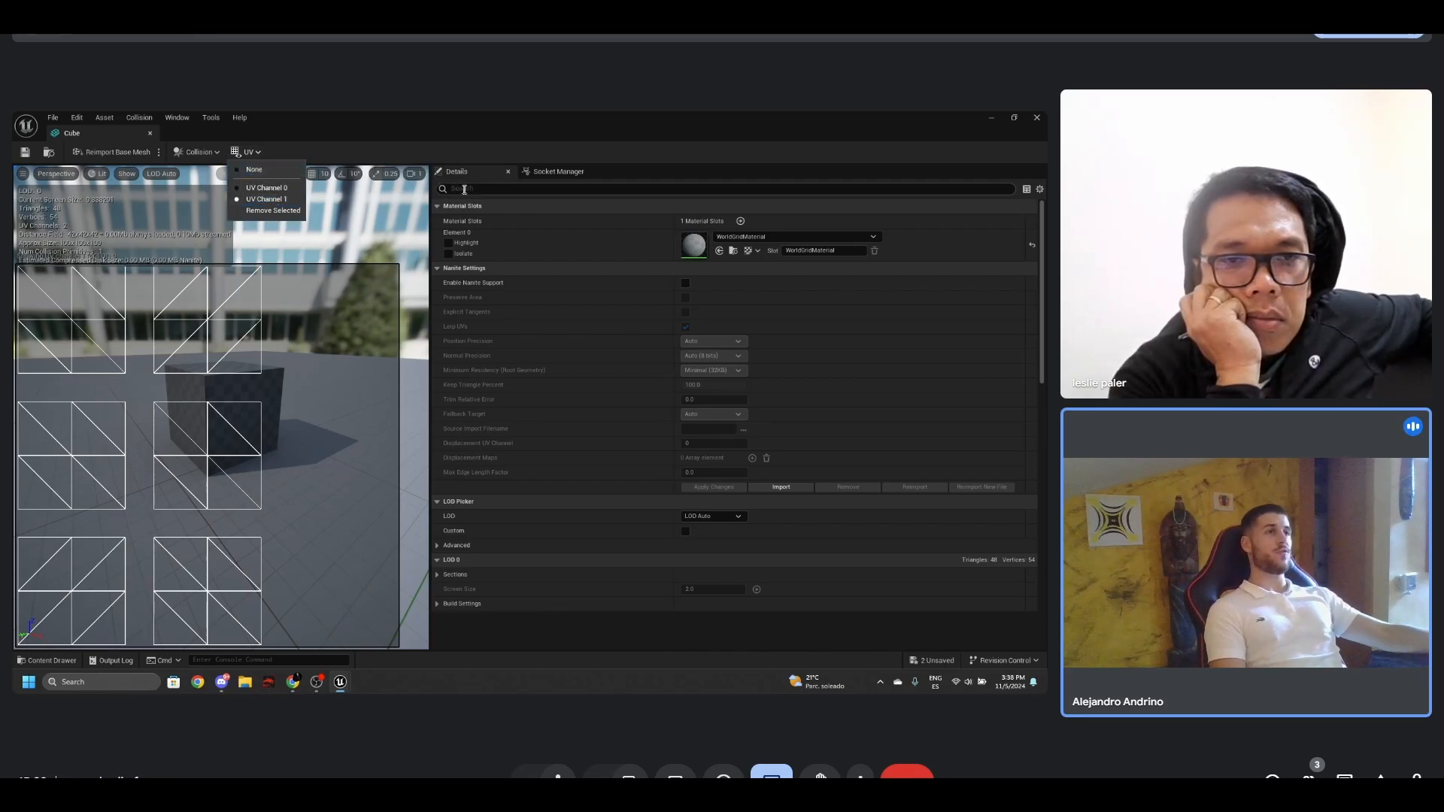
pyautogui.click(272, 188)
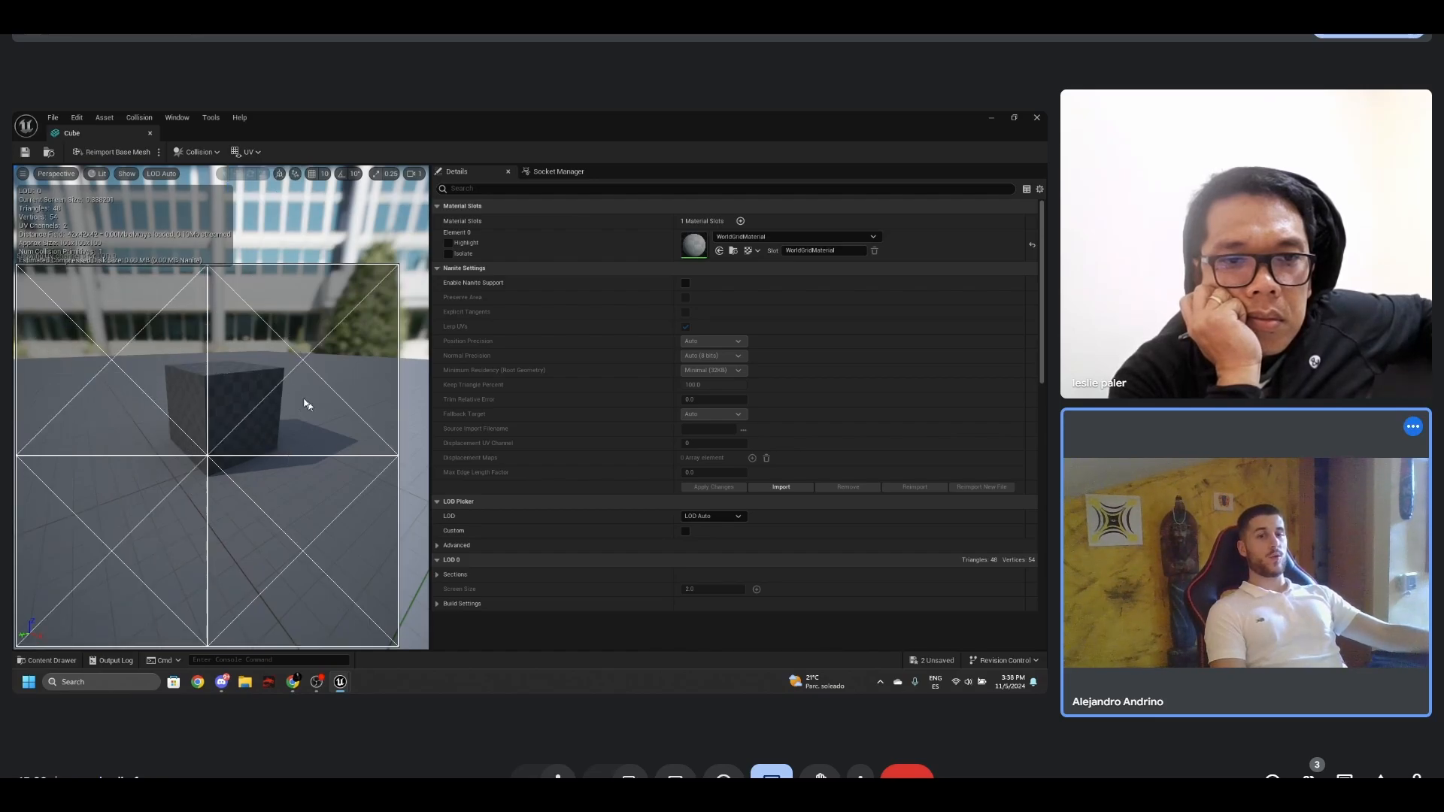
pyautogui.moveTo(266, 453); pyautogui.dragTo(235, 444)
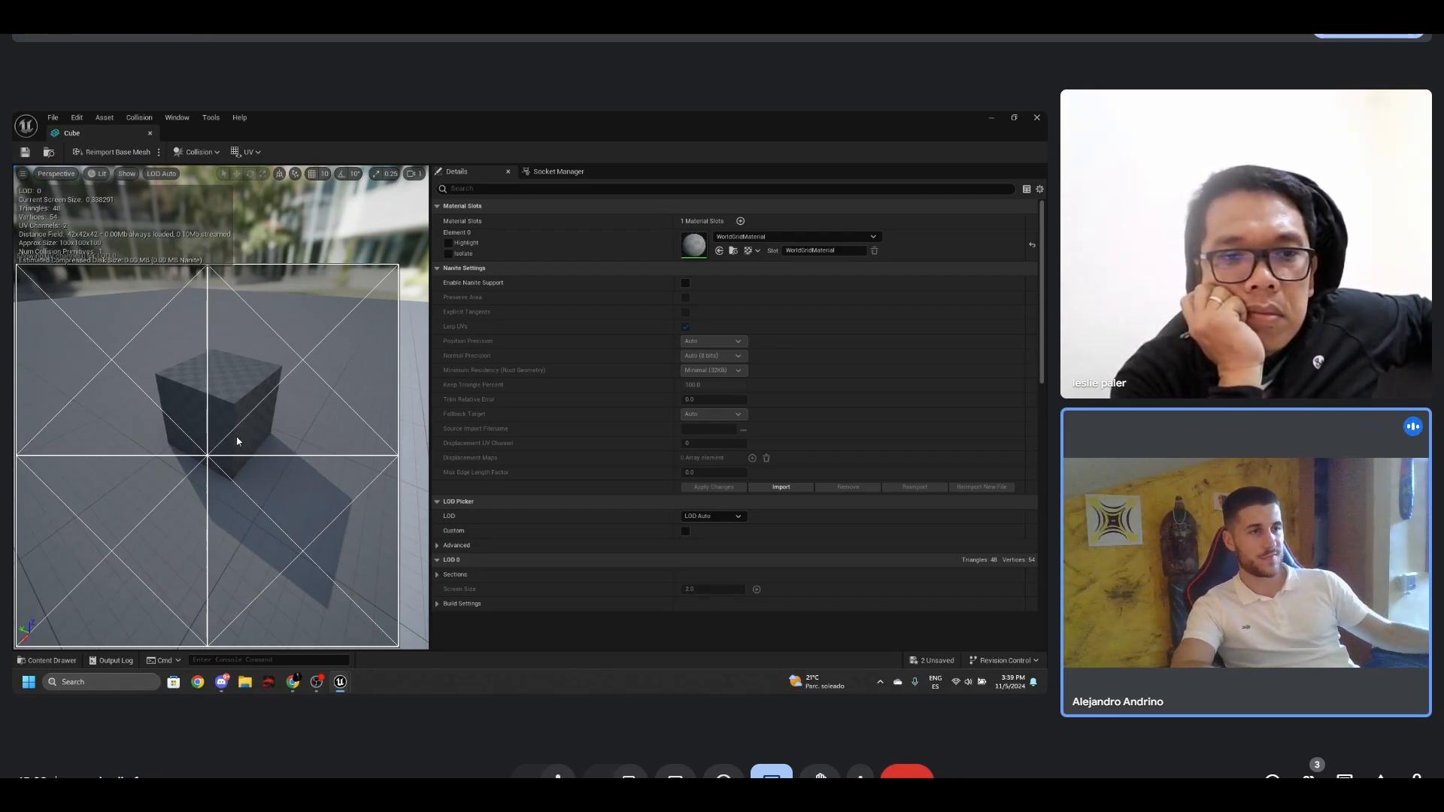
pyautogui.moveTo(236, 442); pyautogui.dragTo(254, 435)
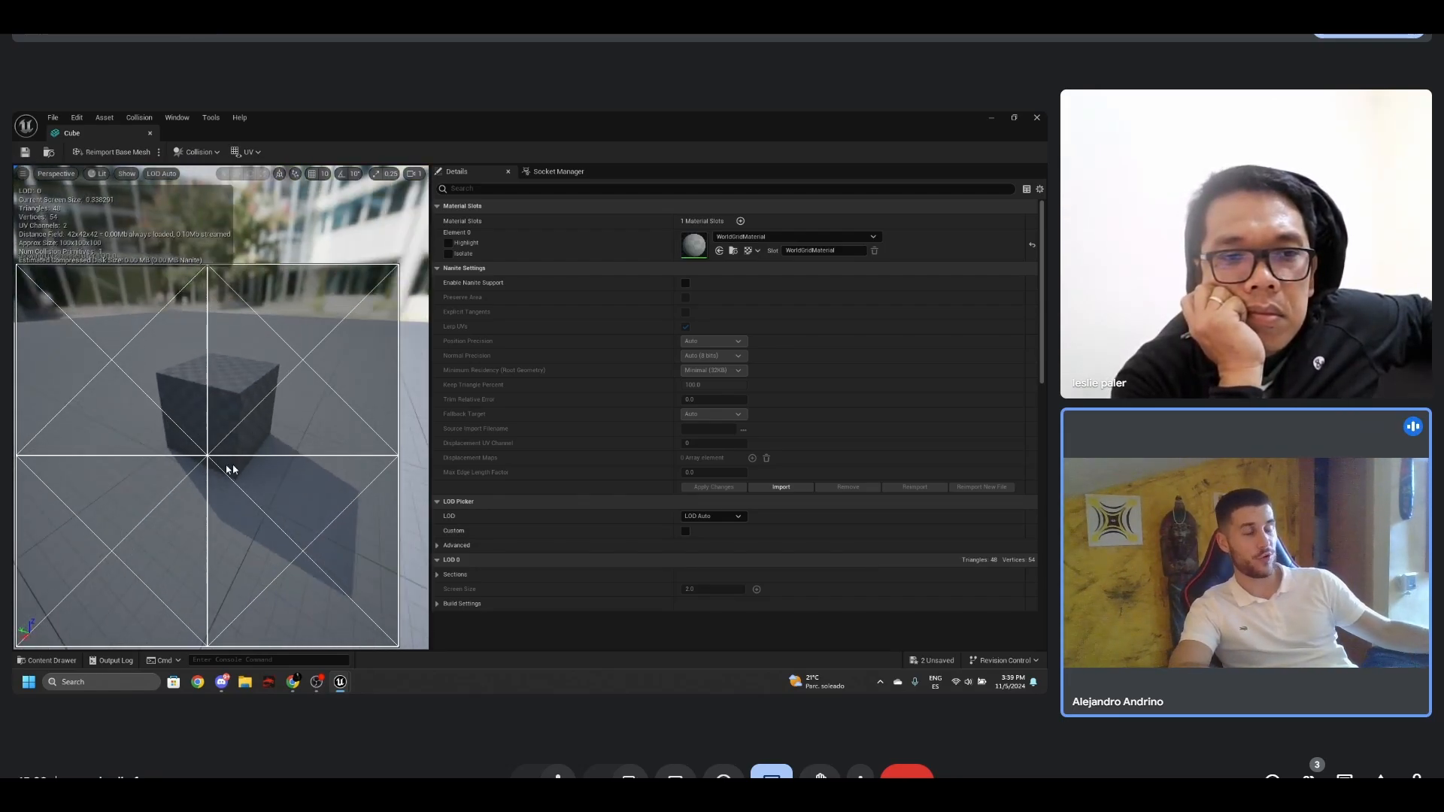
# - Enable Generate Lightmap UVs in the cube's LOD 0 build settings, apply the changes, and overlay UV Channel 2 on the preview
pyautogui.write('ligh')
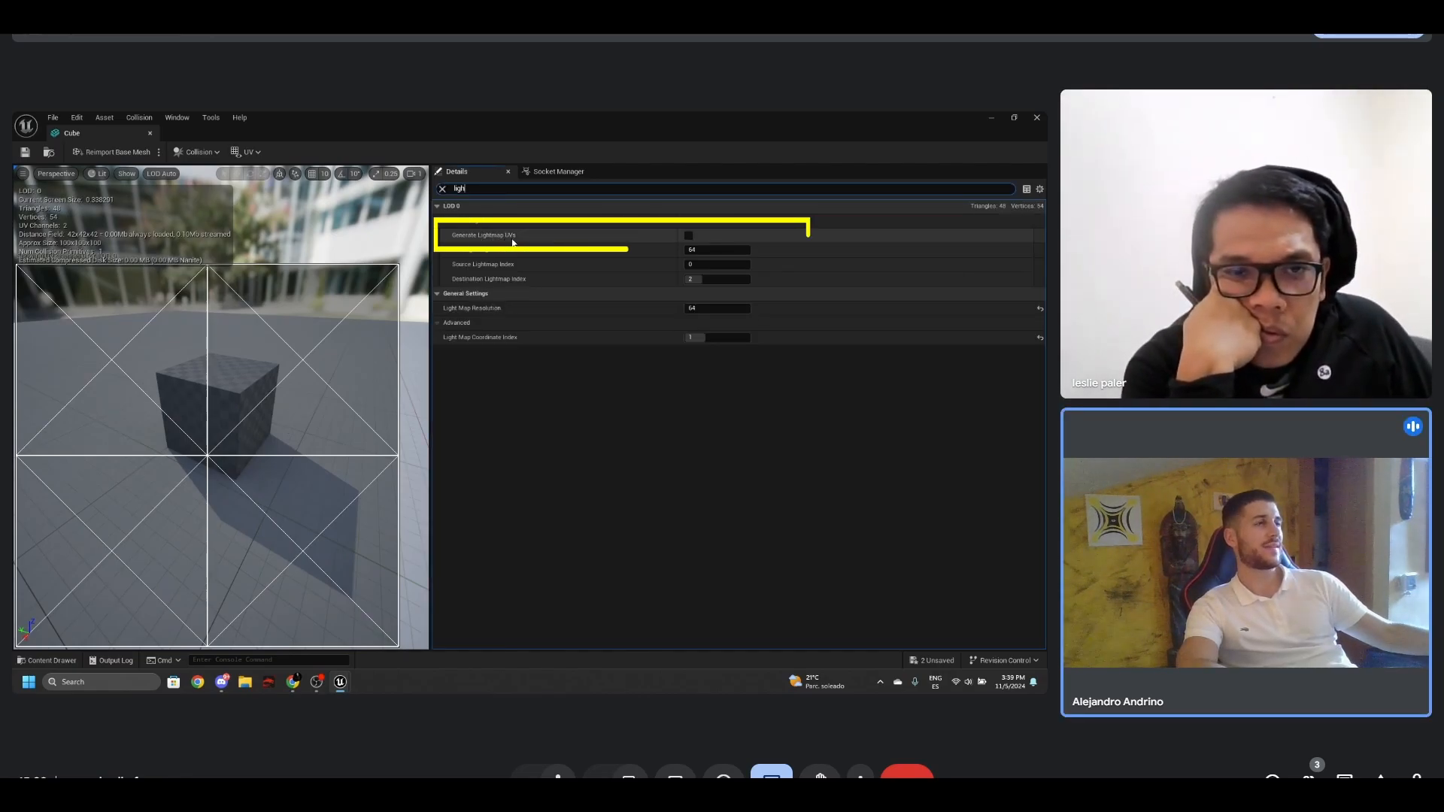
pyautogui.click(688, 236)
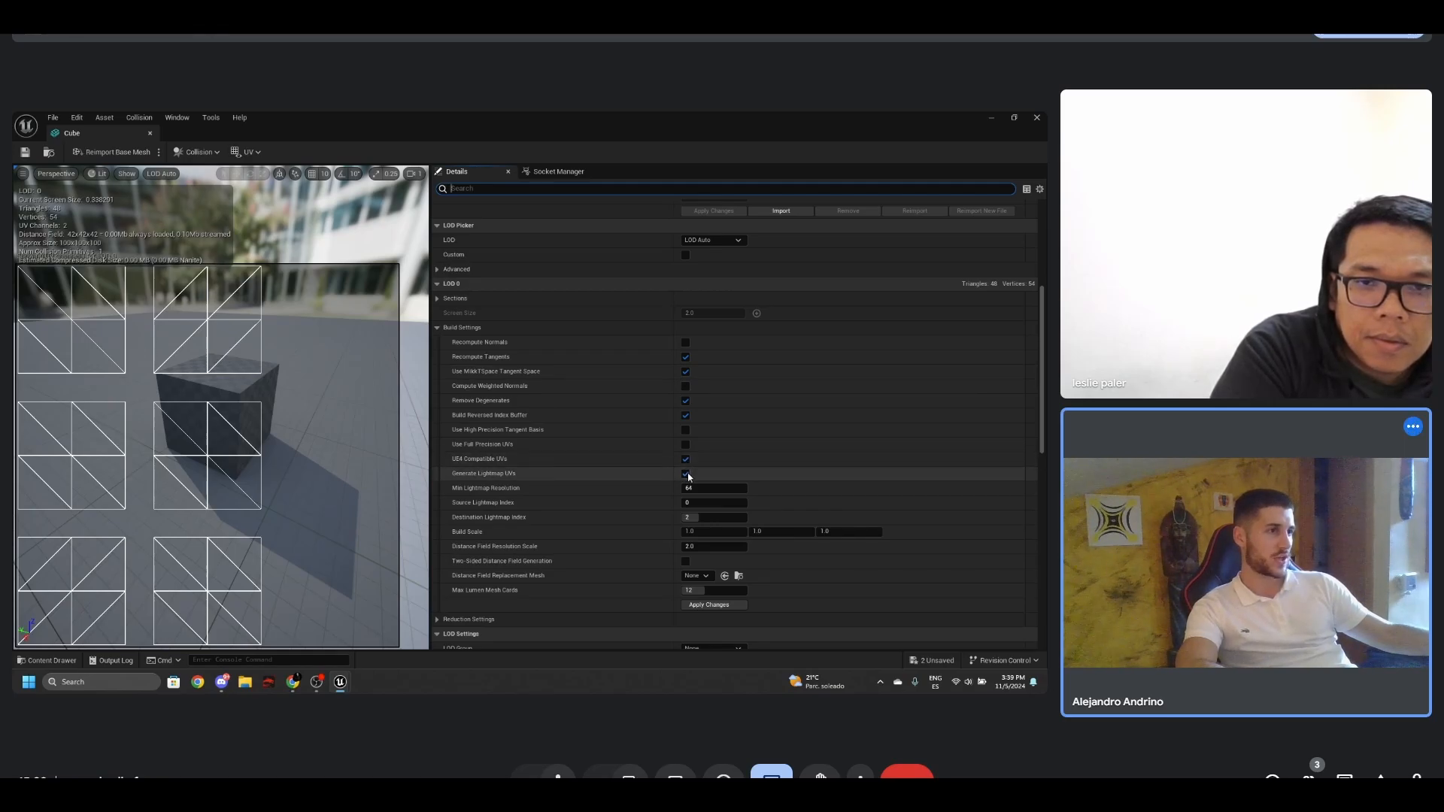
pyautogui.click(711, 606)
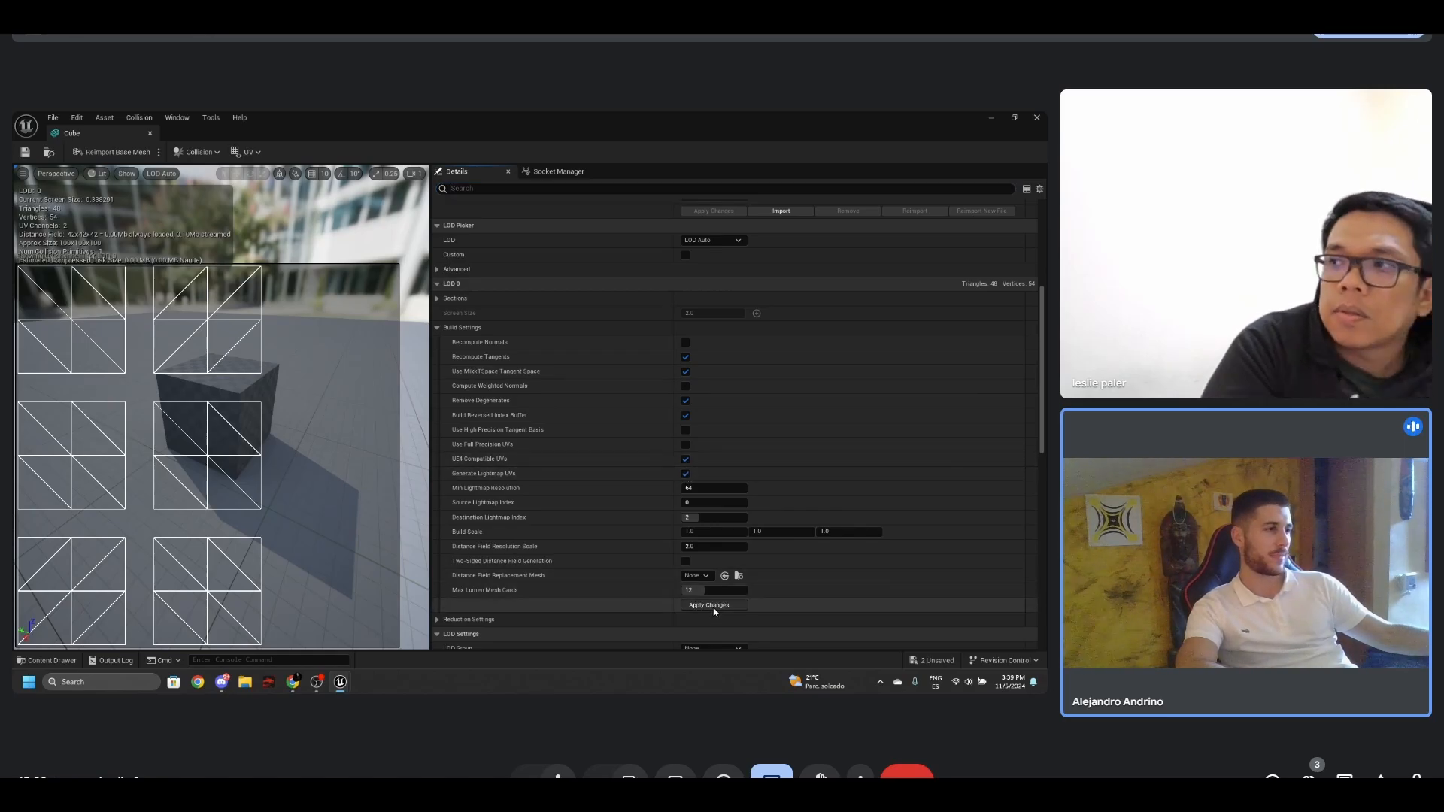
pyautogui.click(244, 152)
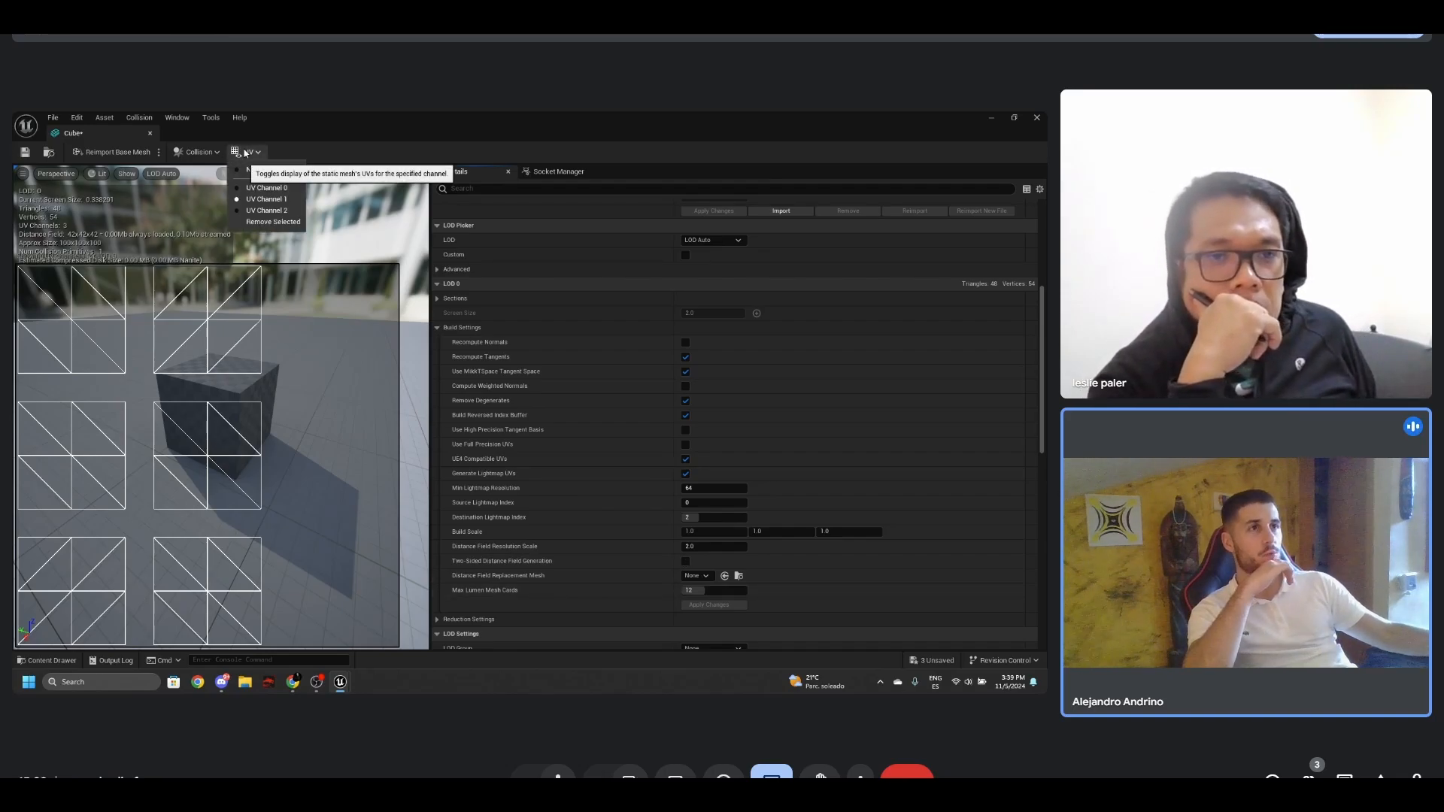
pyautogui.click(284, 212)
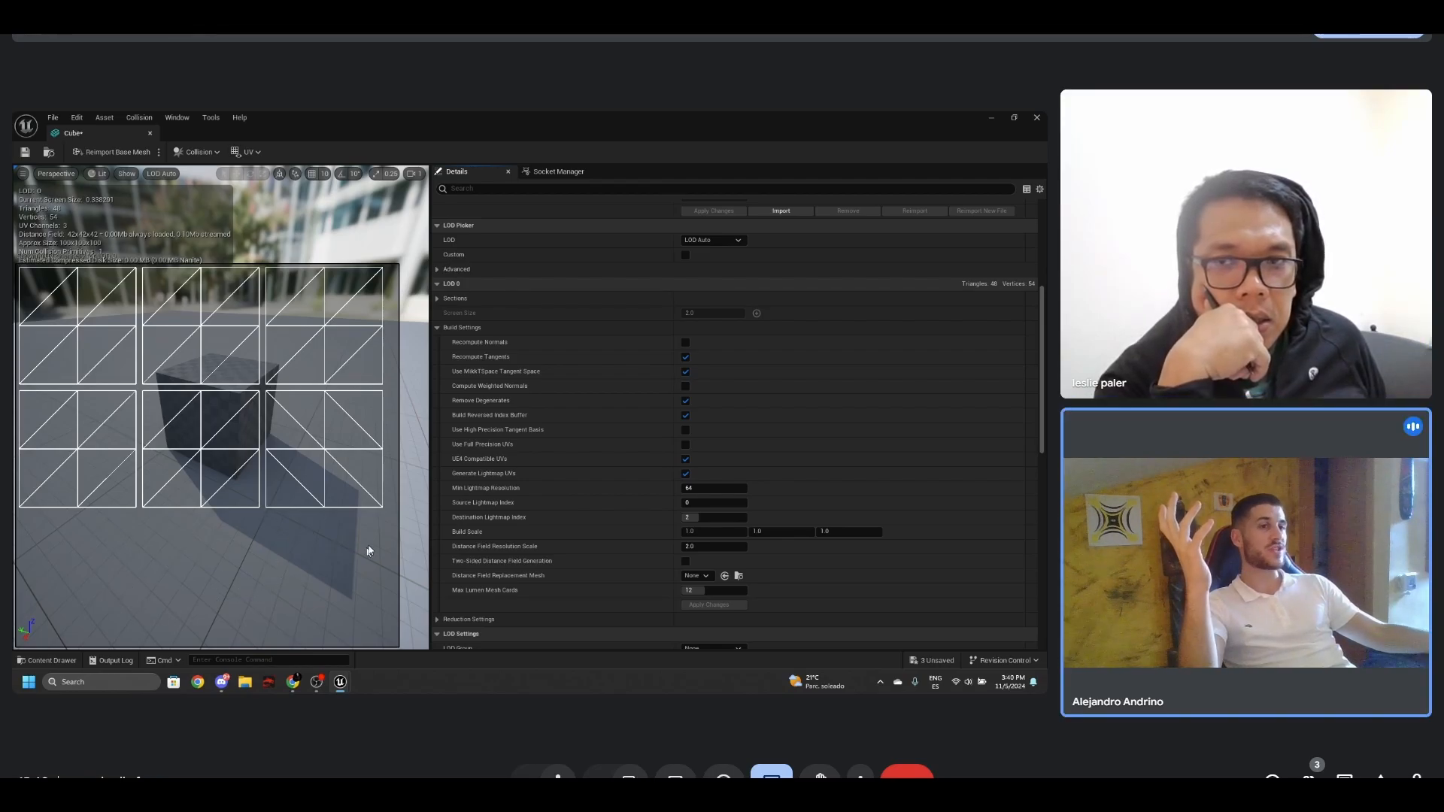
# - Compare the cube mesh's UV Channel 1 and UV Channel 2 layouts on the preview and review the lightmap index settings
pyautogui.click(237, 152)
pyautogui.click(259, 192)
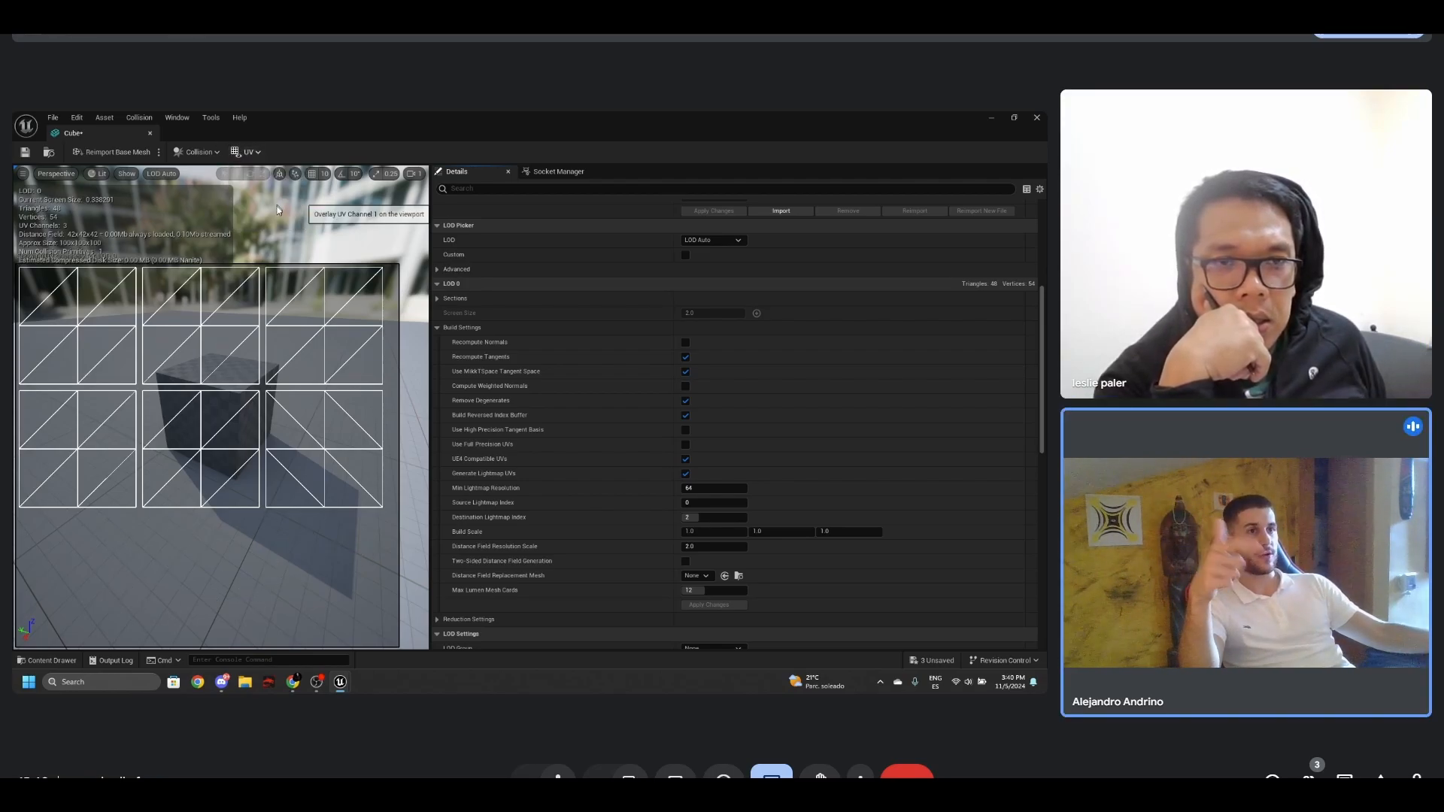
pyautogui.click(260, 153)
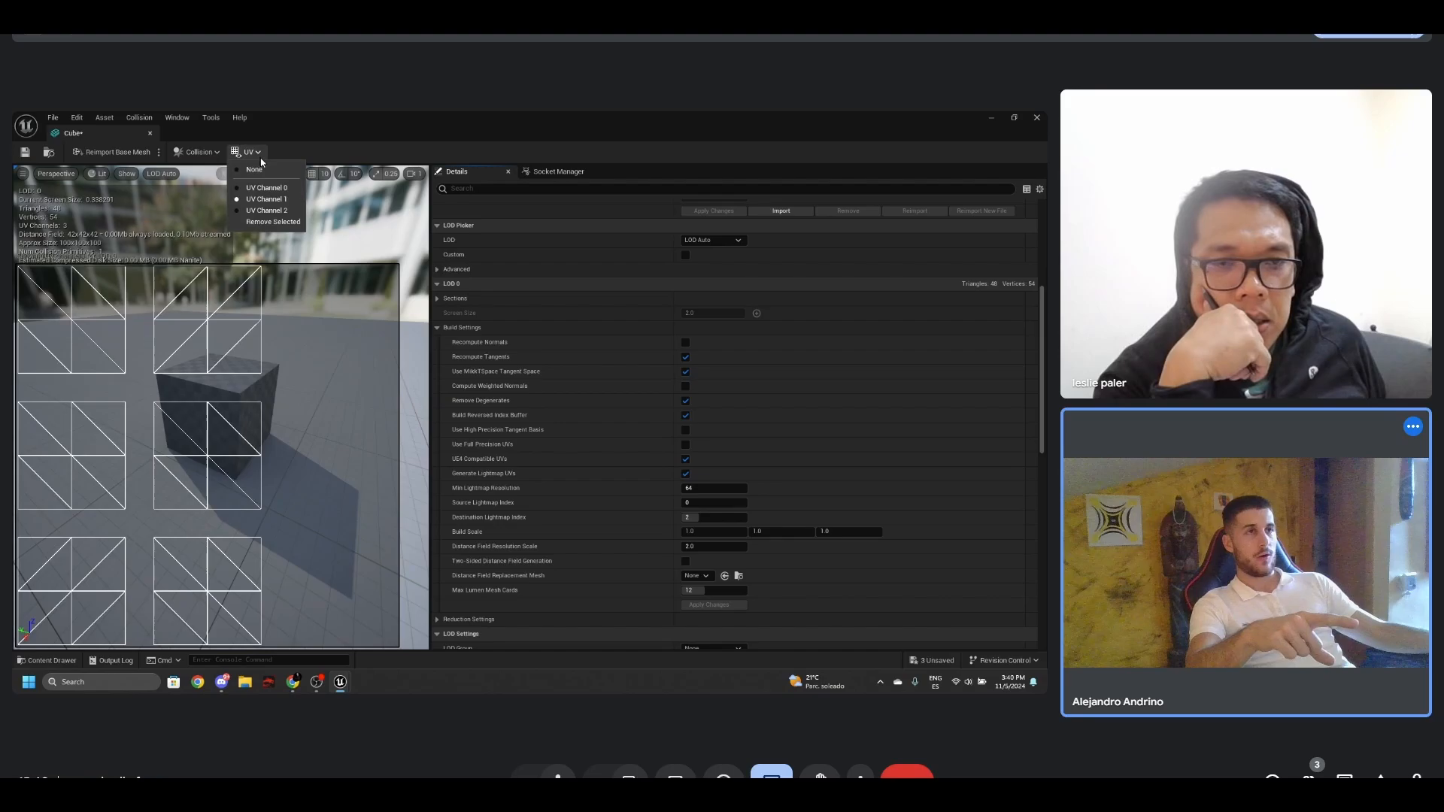
pyautogui.click(278, 212)
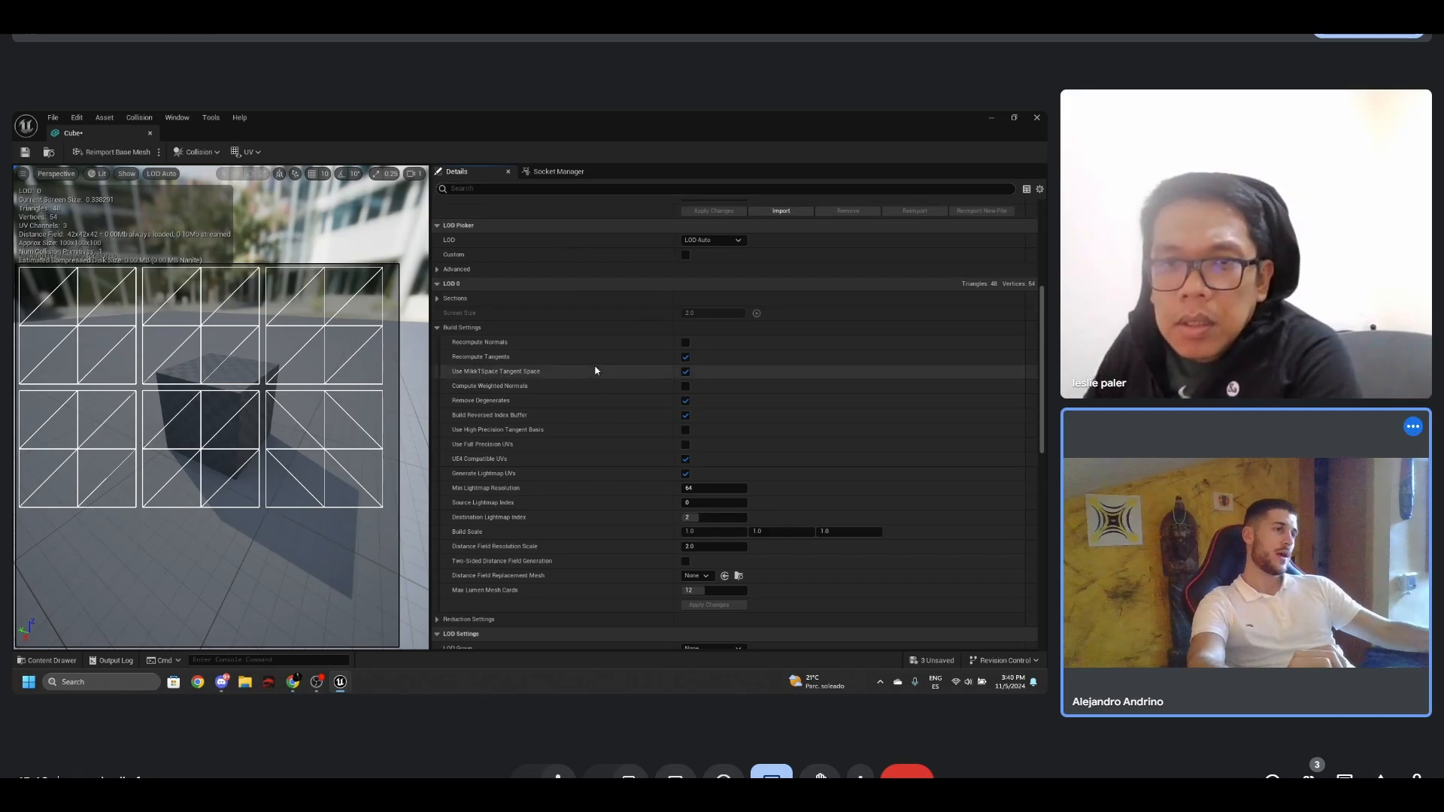
pyautogui.scroll(-3, 598, 373)
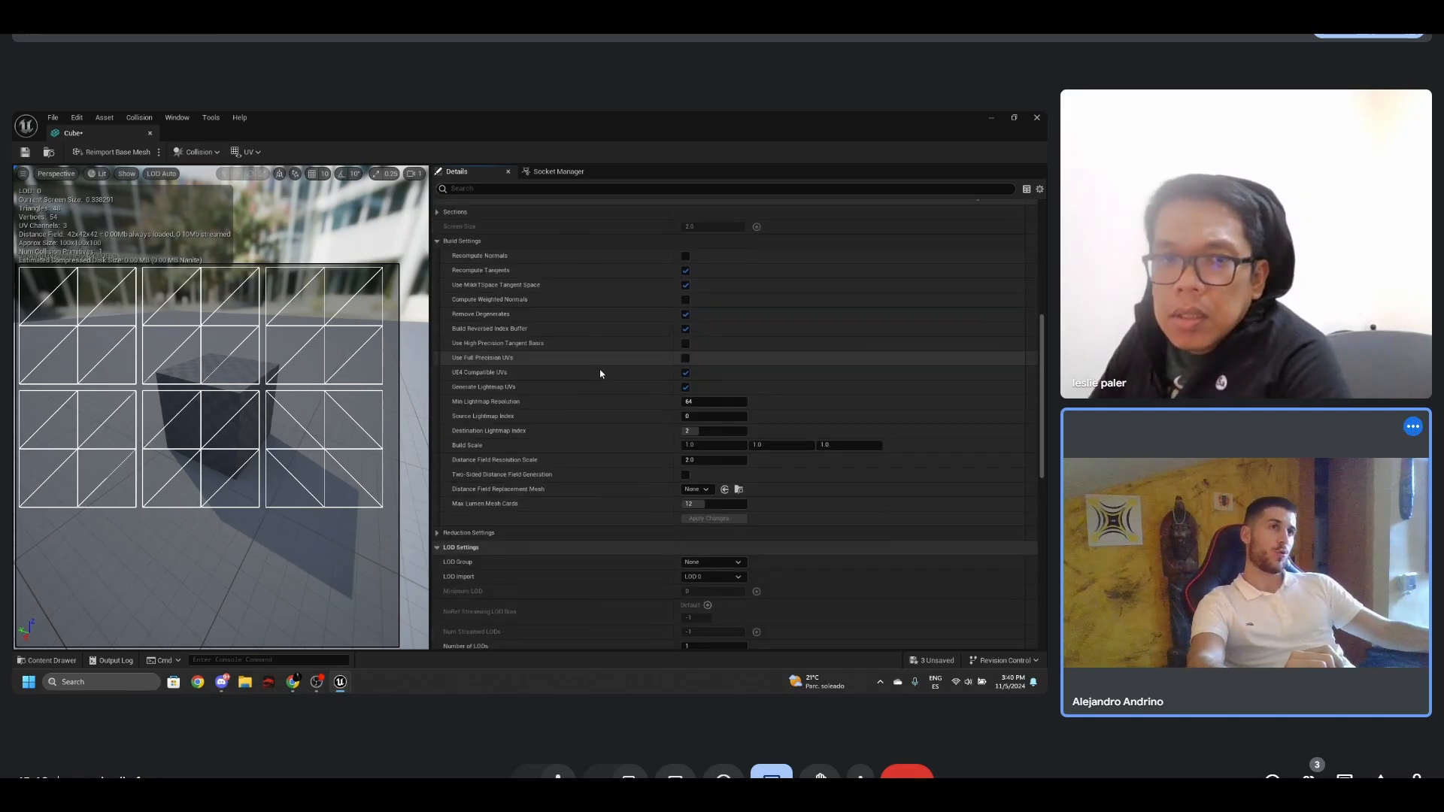
pyautogui.click(248, 152)
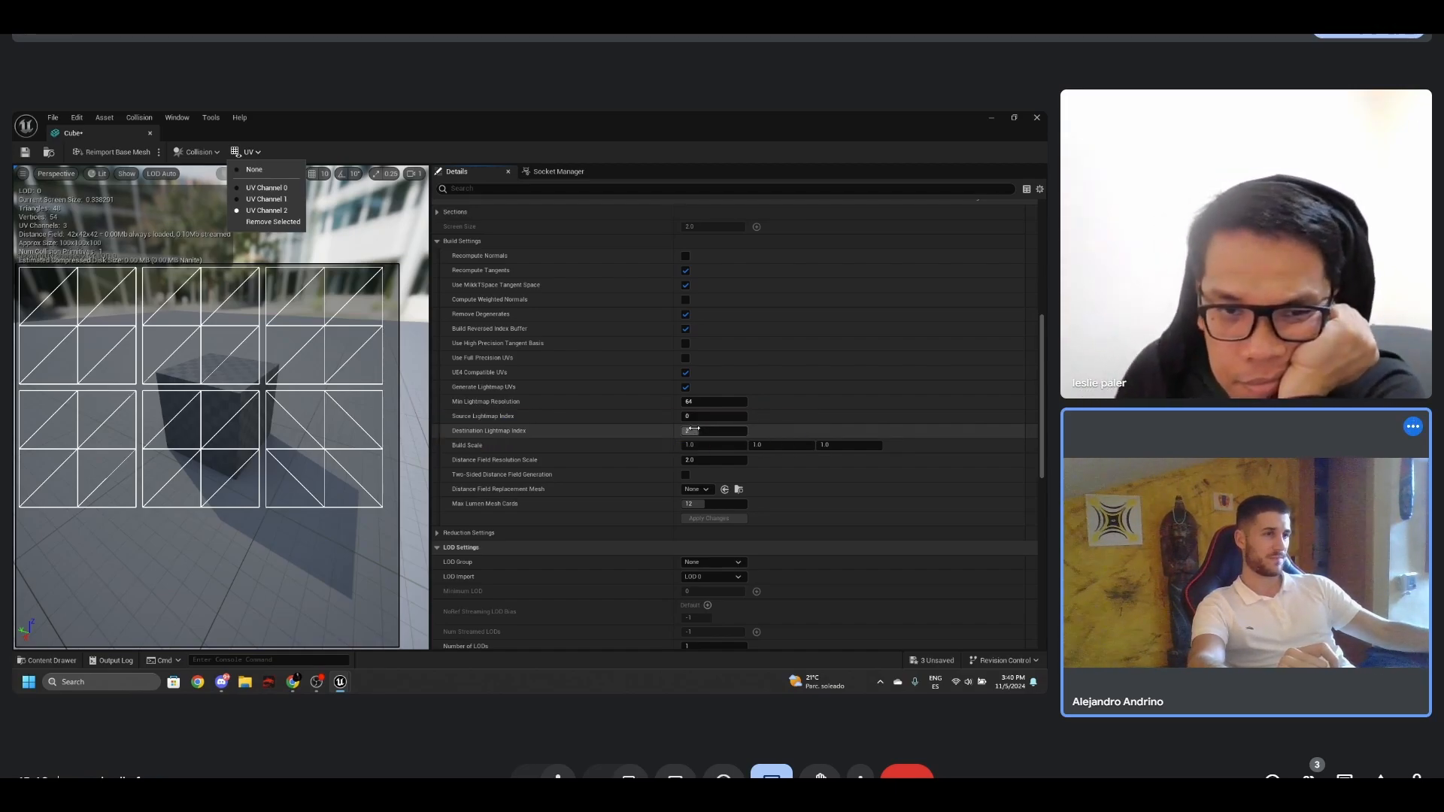
pyautogui.click(357, 143)
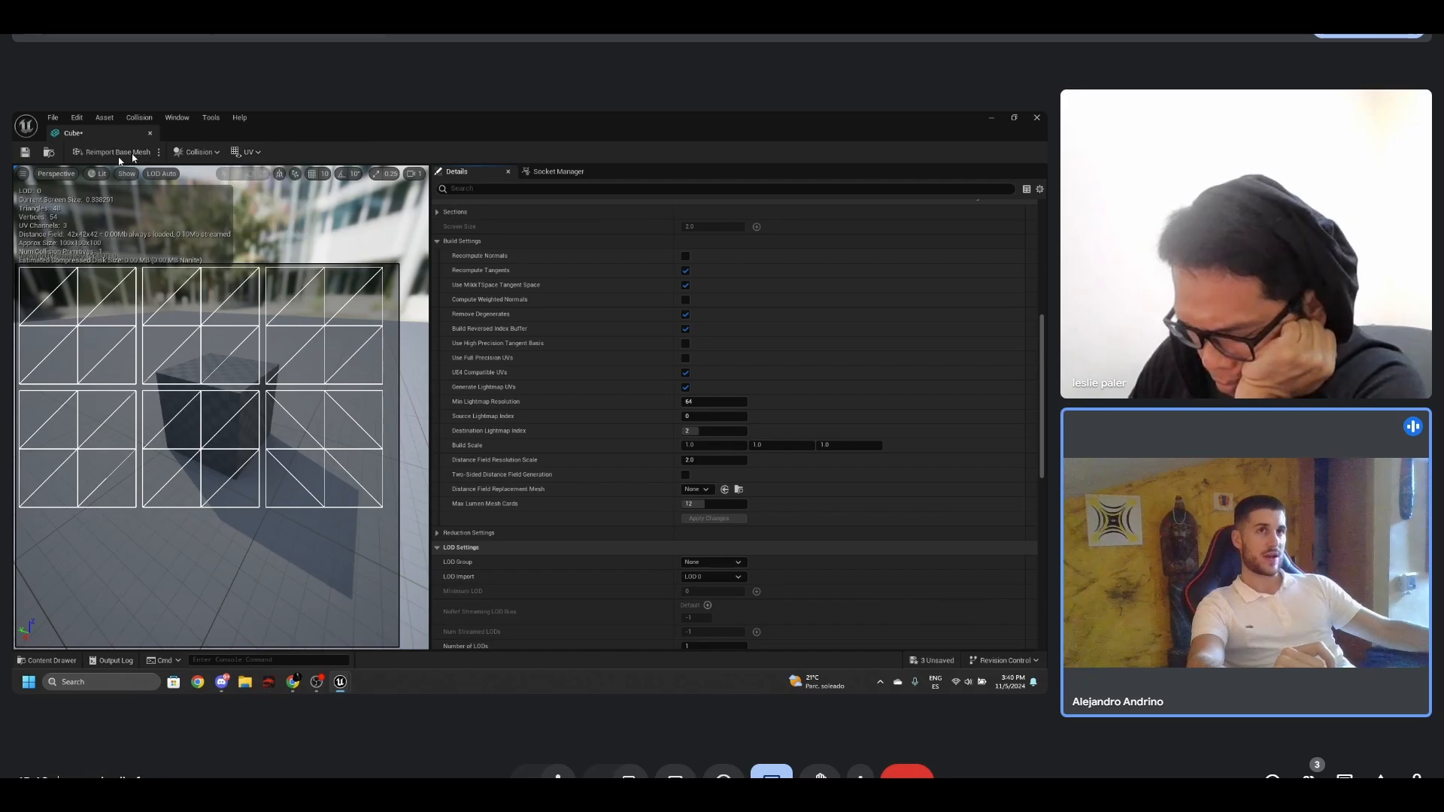
# - Save the cube static mesh and close its editor to return to the Lighting level
pyautogui.click(26, 152)
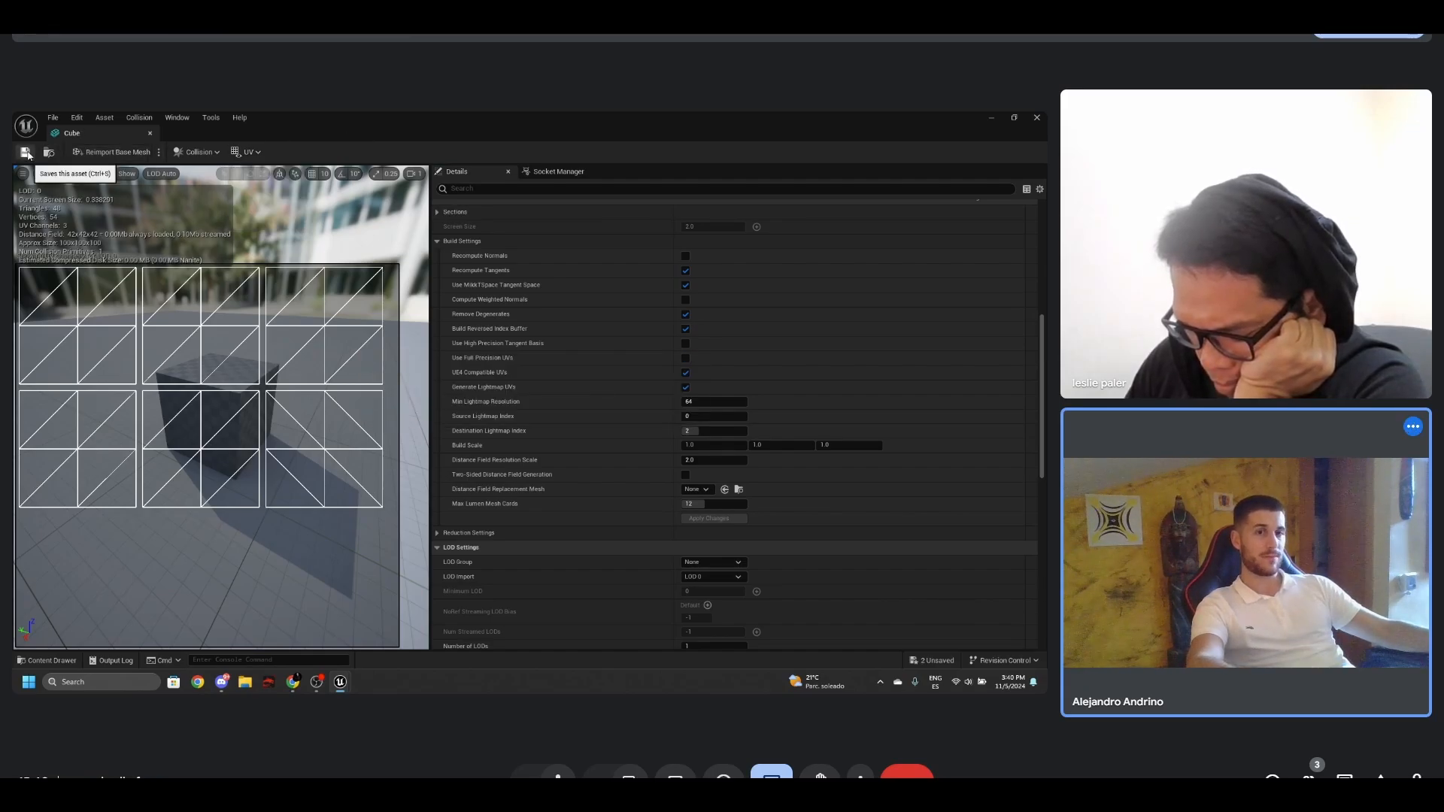
pyautogui.click(151, 135)
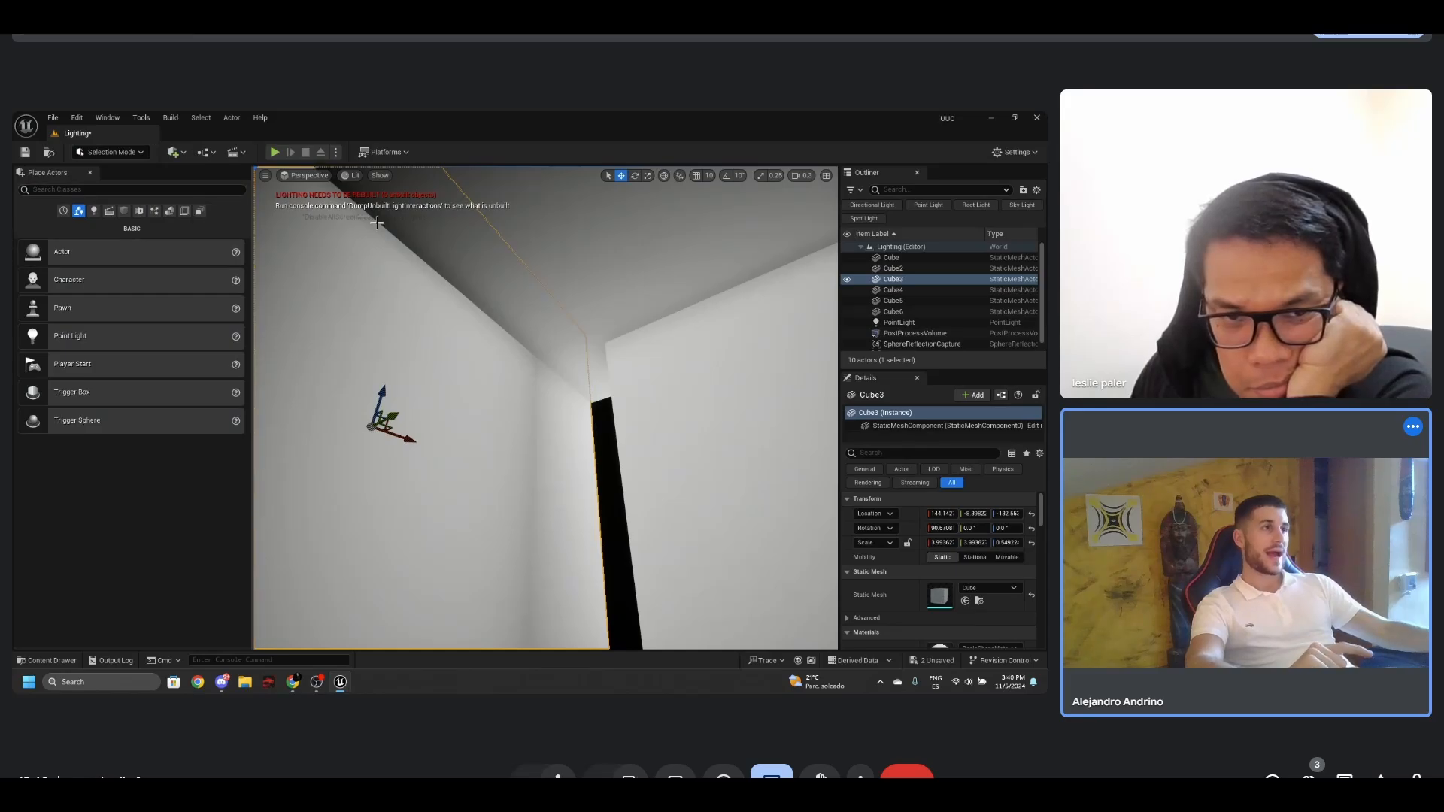
pyautogui.moveTo(457, 299)
pyautogui.mouseDown(button='right')
pyautogui.moveTo(471, 328)
pyautogui.moveTo(447, 310)
pyautogui.mouseUp(button='right')
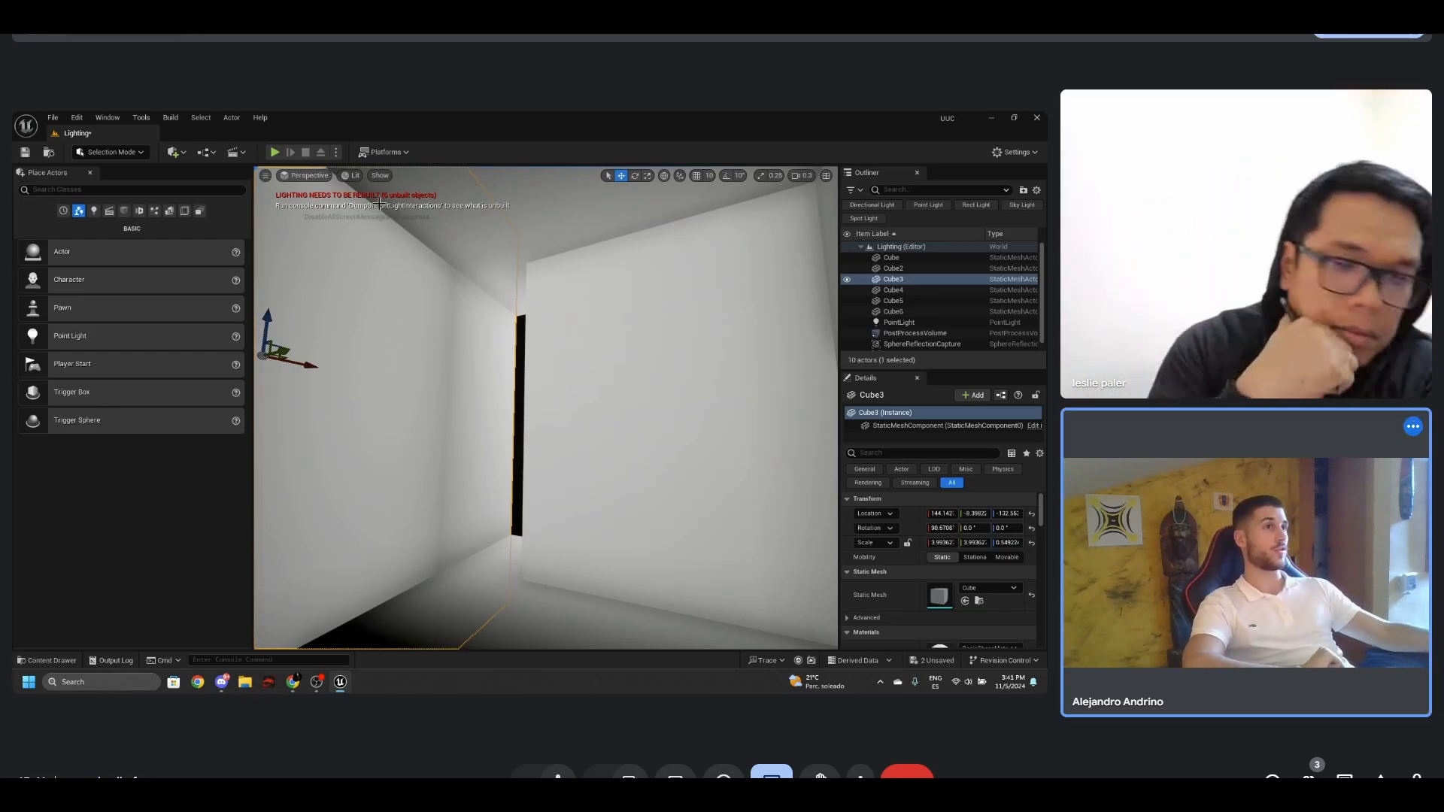
# - Build only the lighting for the level and inspect the room's walls around the gap
pyautogui.click(171, 117)
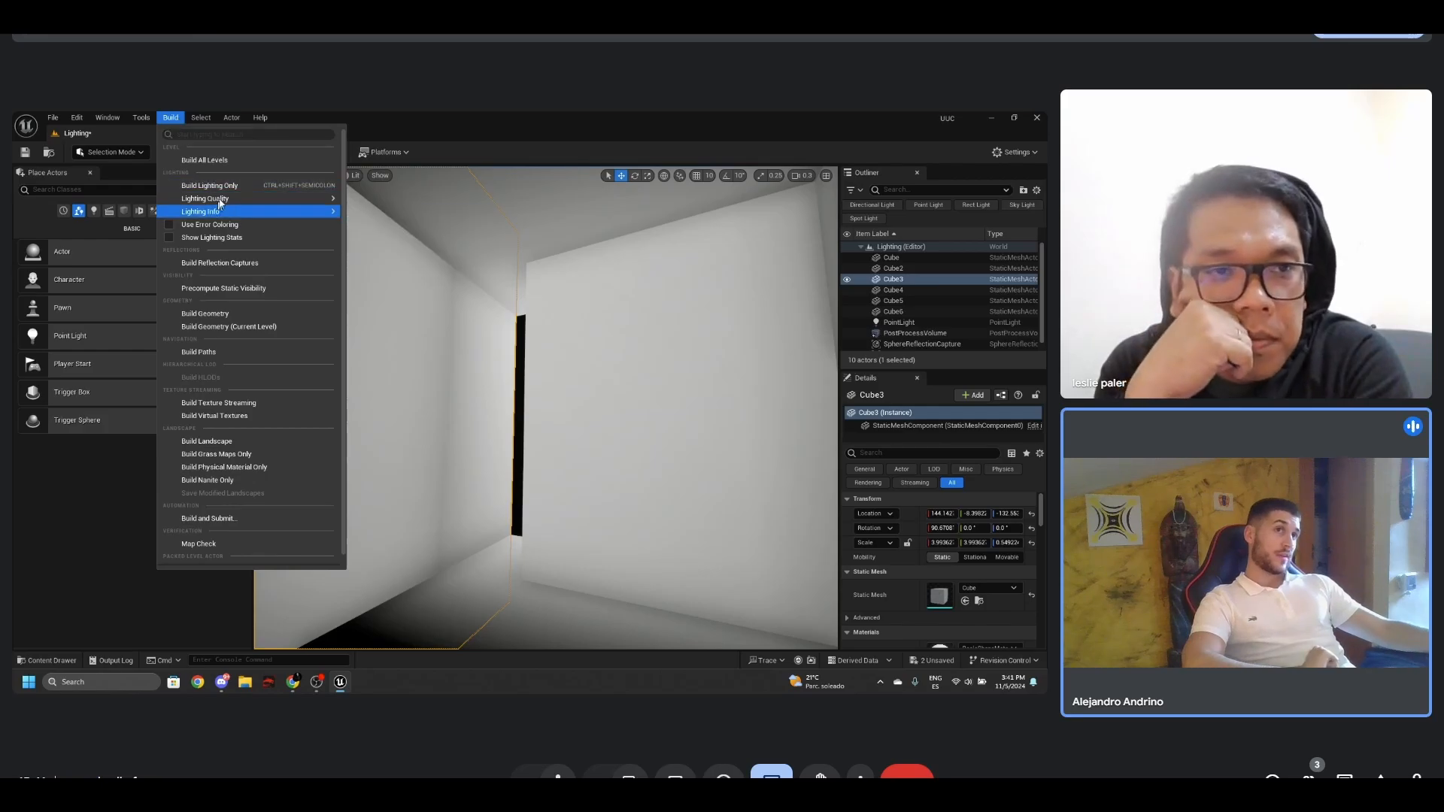
pyautogui.moveTo(226, 200)
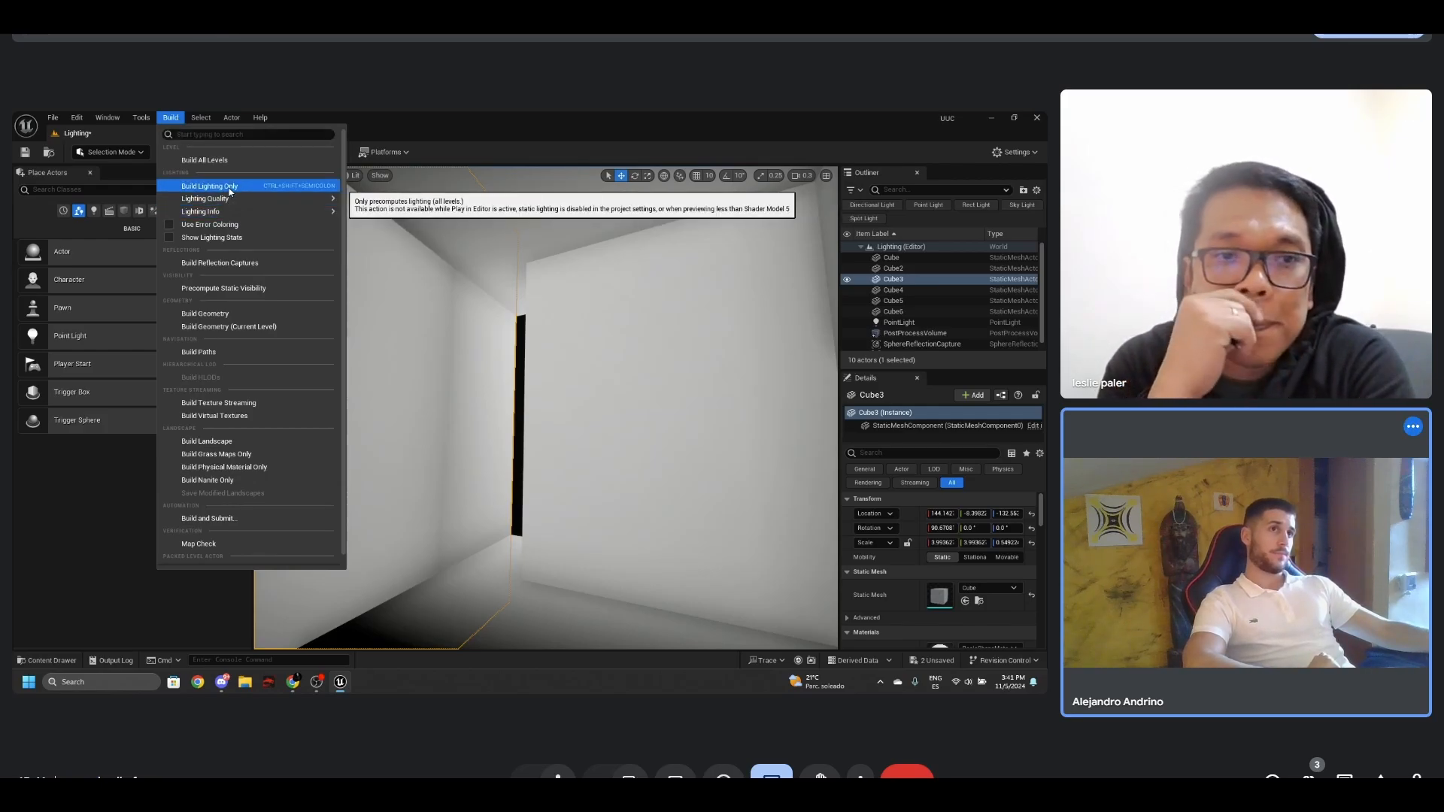
pyautogui.click(226, 186)
pyautogui.moveTo(600, 355); pyautogui.dragTo(602, 360, button='right')
pyautogui.moveTo(566, 366)
pyautogui.mouseDown(button='right')
pyautogui.moveTo(549, 368)
pyautogui.moveTo(584, 367)
pyautogui.moveTo(585, 332)
pyautogui.moveTo(597, 414)
pyautogui.moveTo(600, 379)
pyautogui.moveTo(583, 365)
pyautogui.mouseUp(button='right')
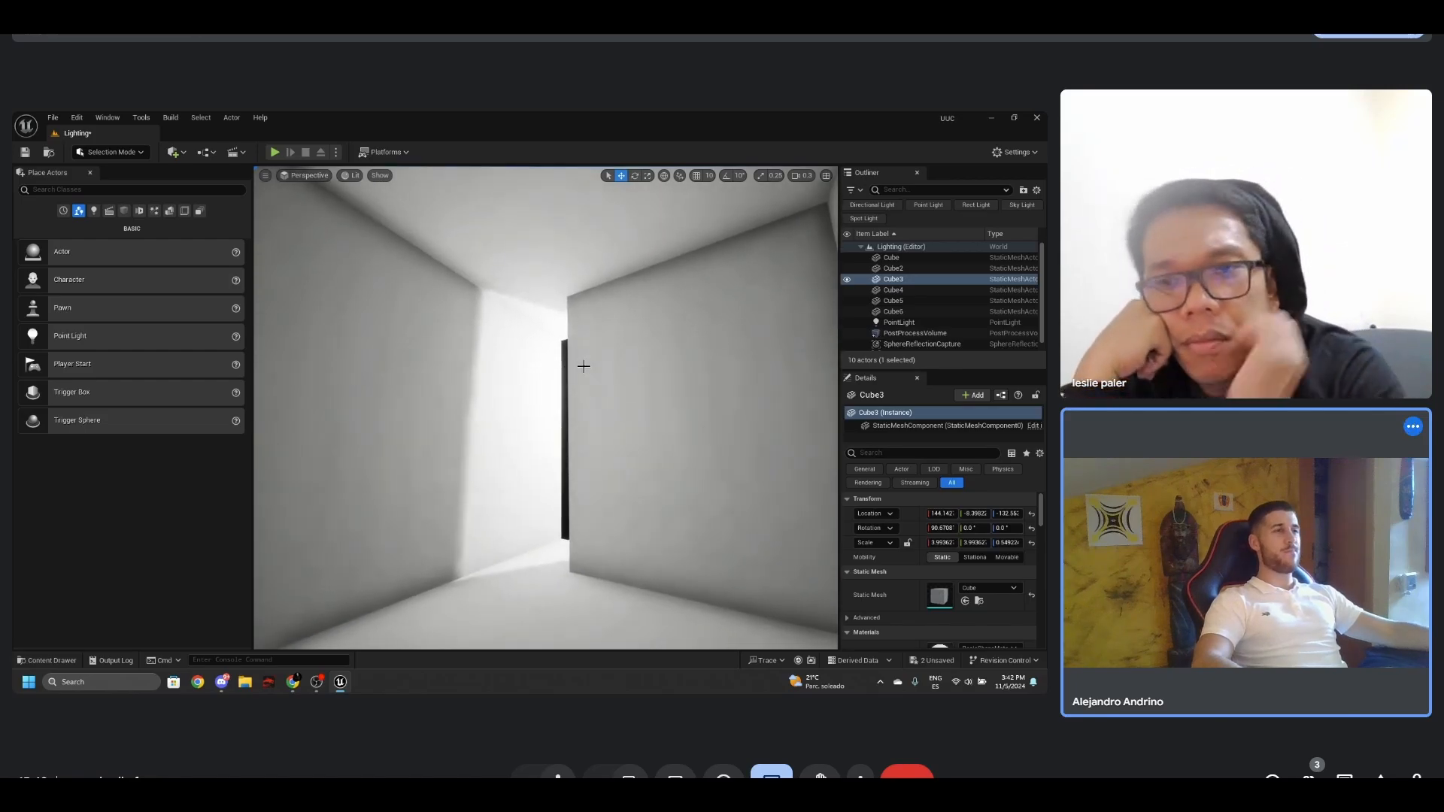
pyautogui.press('w')
pyautogui.press('w')
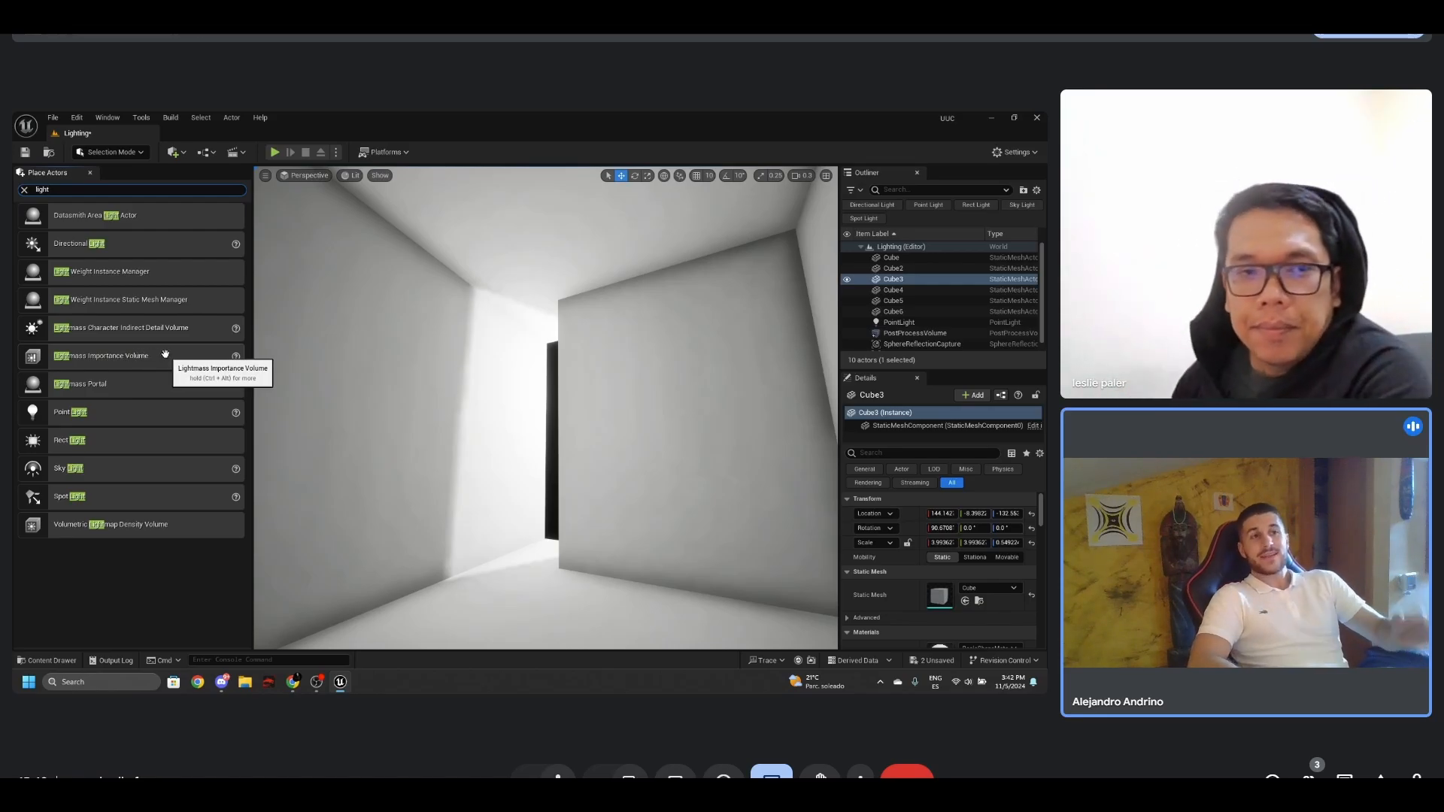
# - Add a Lightmass Importance Volume inside the room
pyautogui.hotkey('ctrl', 'alt')
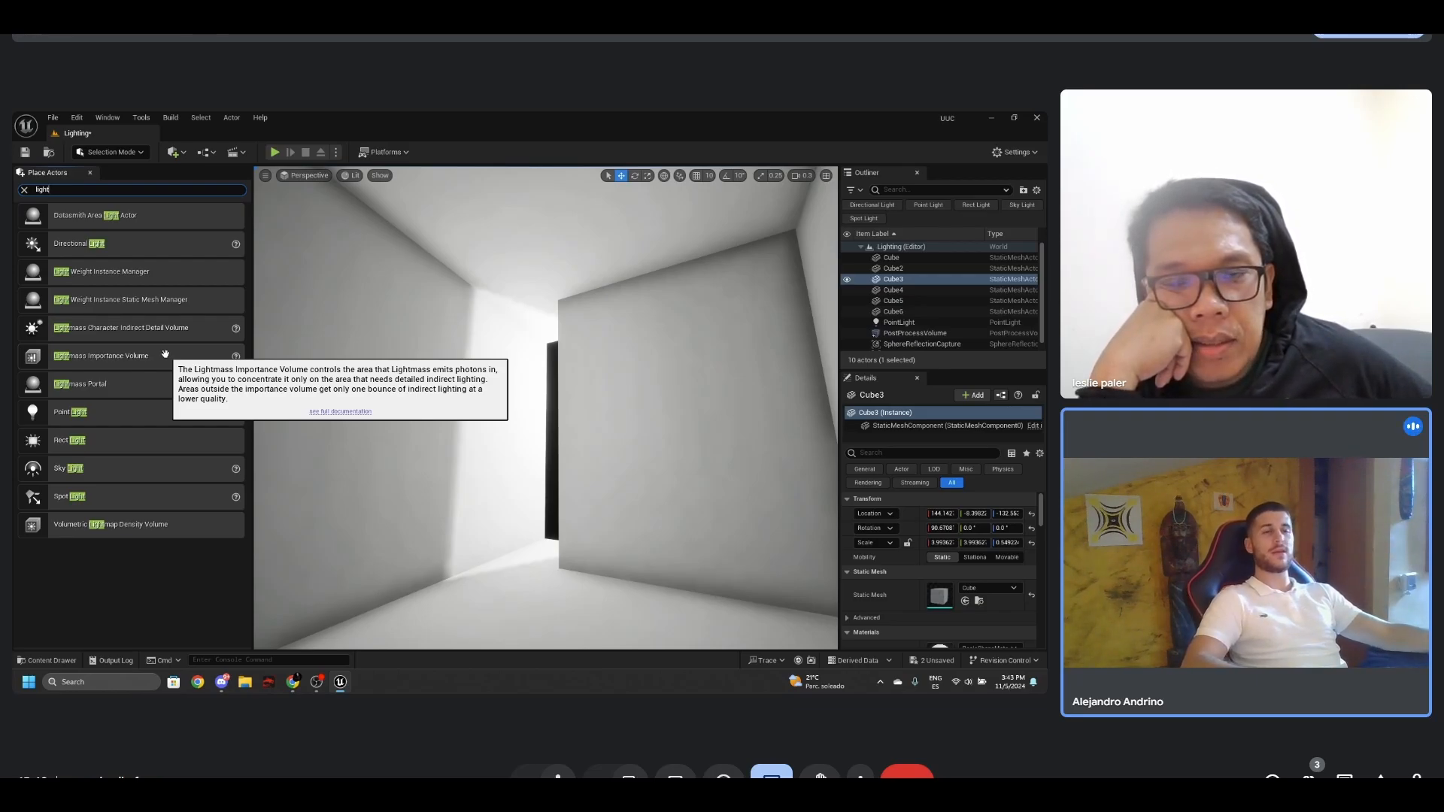
pyautogui.moveTo(151, 353); pyautogui.dragTo(363, 428)
pyautogui.moveTo(527, 594); pyautogui.dragTo(528, 592)
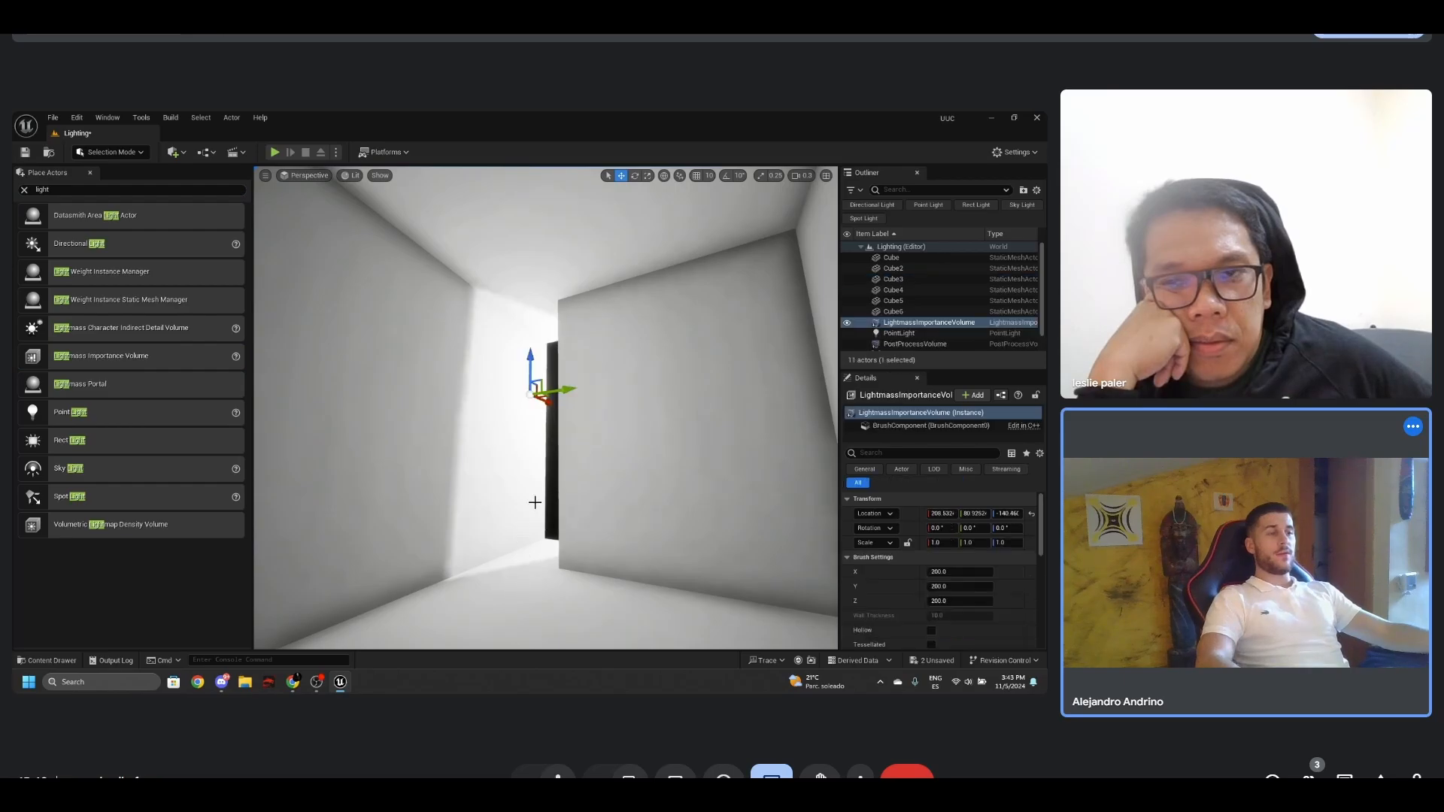
# - Widen the Lightmass Importance Volume to a Y scale of about 1.36 and shift it along Y to about 144
pyautogui.moveTo(534, 503); pyautogui.dragTo(543, 525, button='right')
pyautogui.moveTo(557, 369); pyautogui.dragTo(529, 389, button='right')
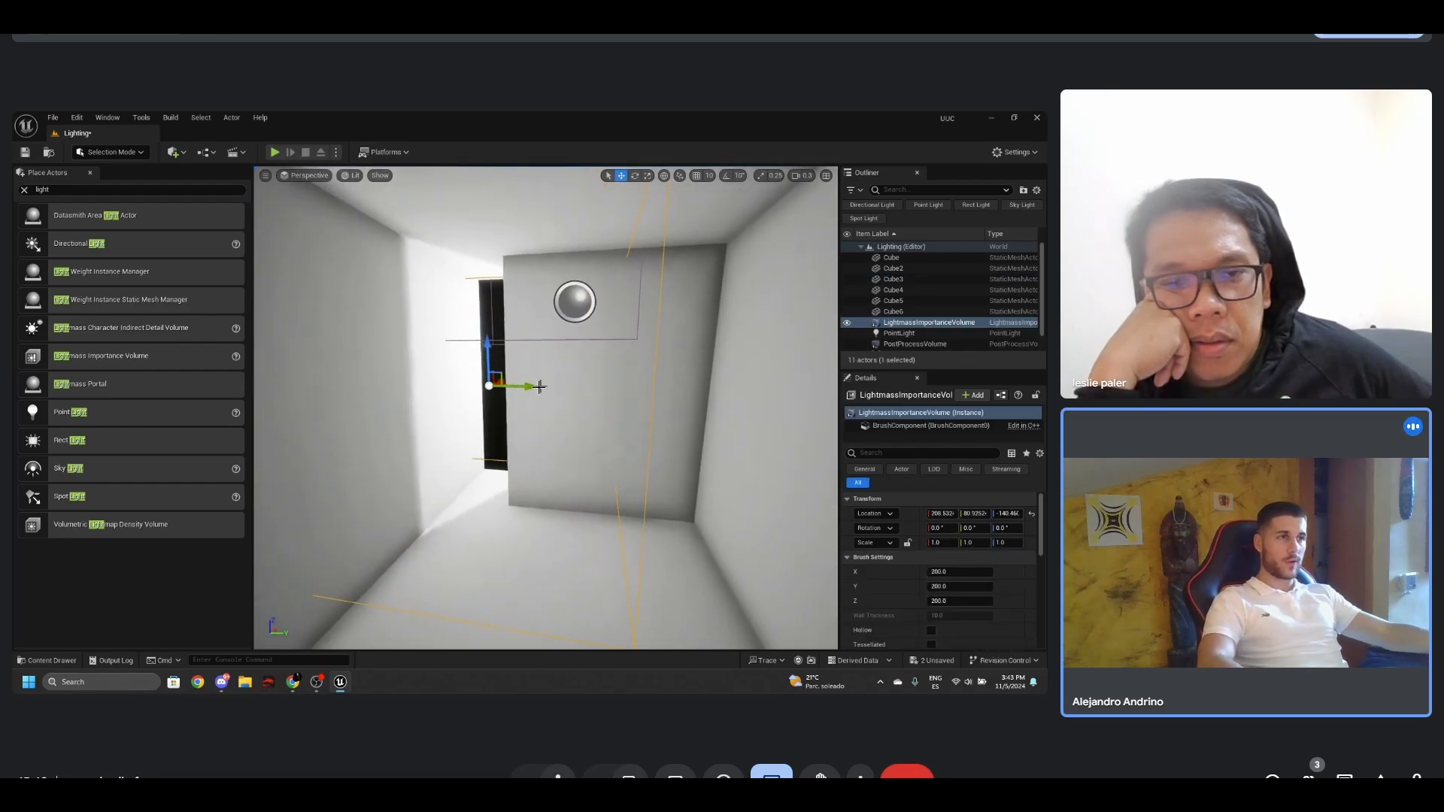
pyautogui.press('r')
pyautogui.moveTo(536, 390); pyautogui.dragTo(613, 390)
pyautogui.press('w')
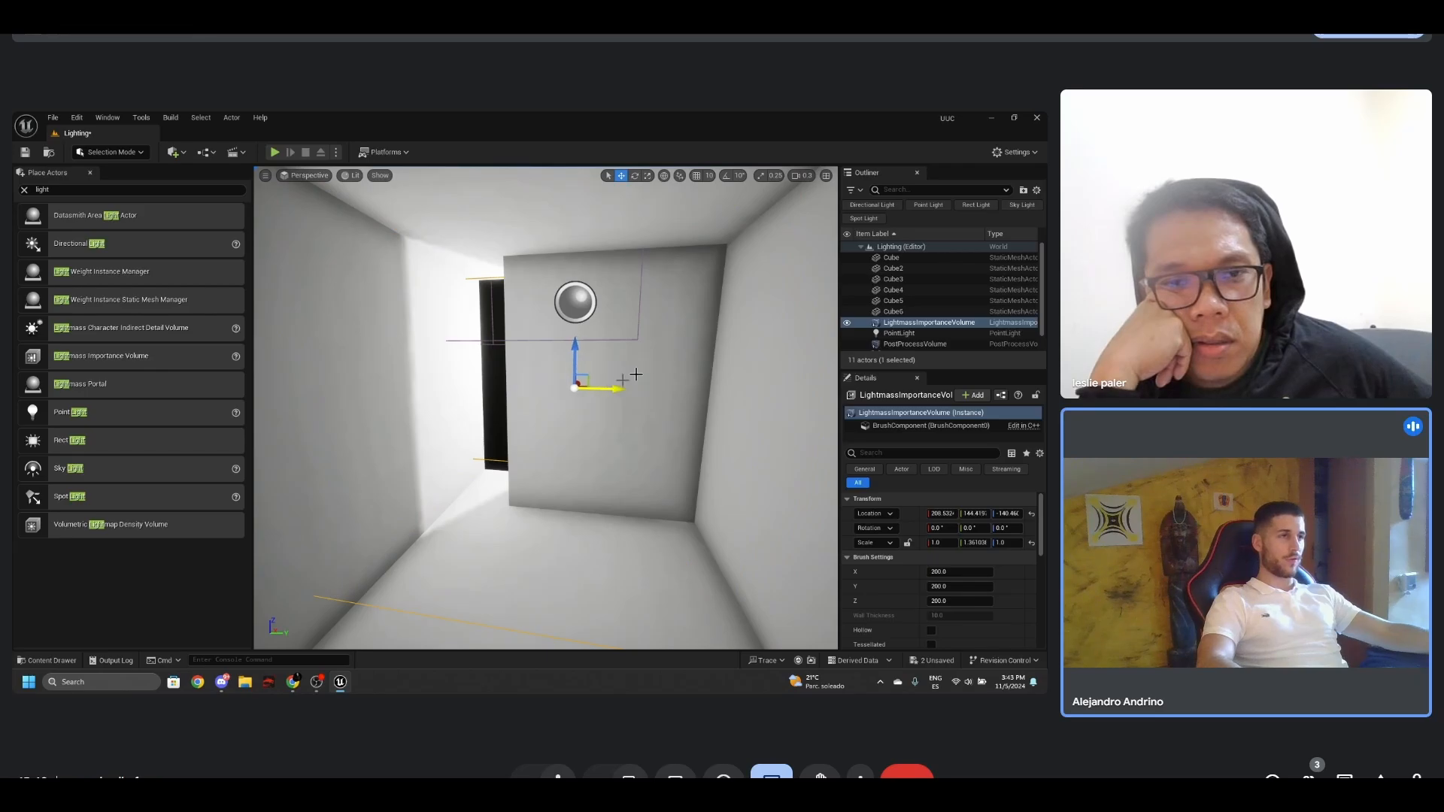
pyautogui.moveTo(635, 374); pyautogui.dragTo(566, 380, button='right')
# - Stretch the Lightmass Importance Volume to an X scale of about 2.05 and move it along X to about 182.6
pyautogui.press('e')
pyautogui.press('r')
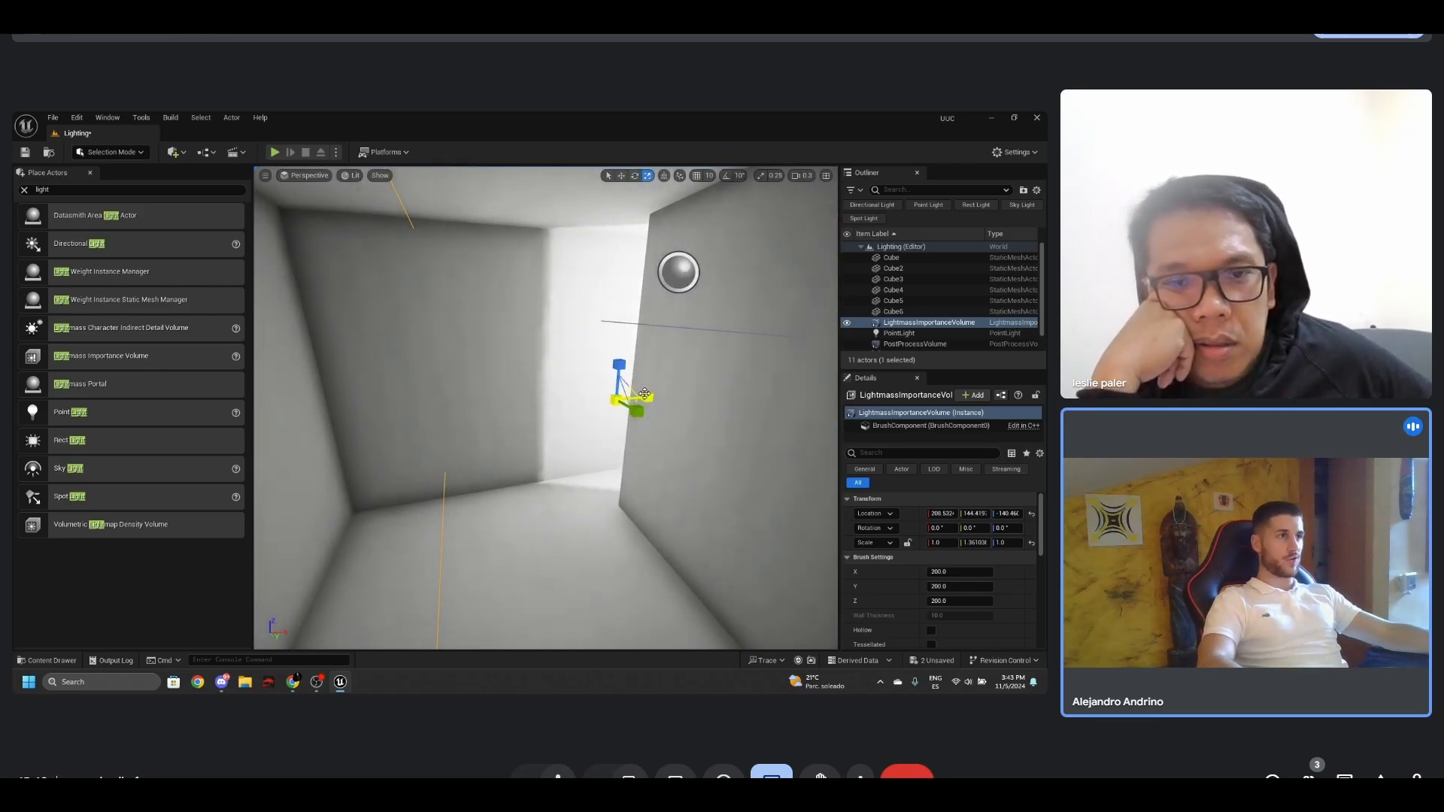
pyautogui.moveTo(656, 395); pyautogui.dragTo(676, 396)
pyautogui.moveTo(675, 396)
pyautogui.mouseDown(button='right')
pyautogui.moveTo(678, 371)
pyautogui.moveTo(666, 372)
pyautogui.mouseUp(button='right')
pyautogui.press('w')
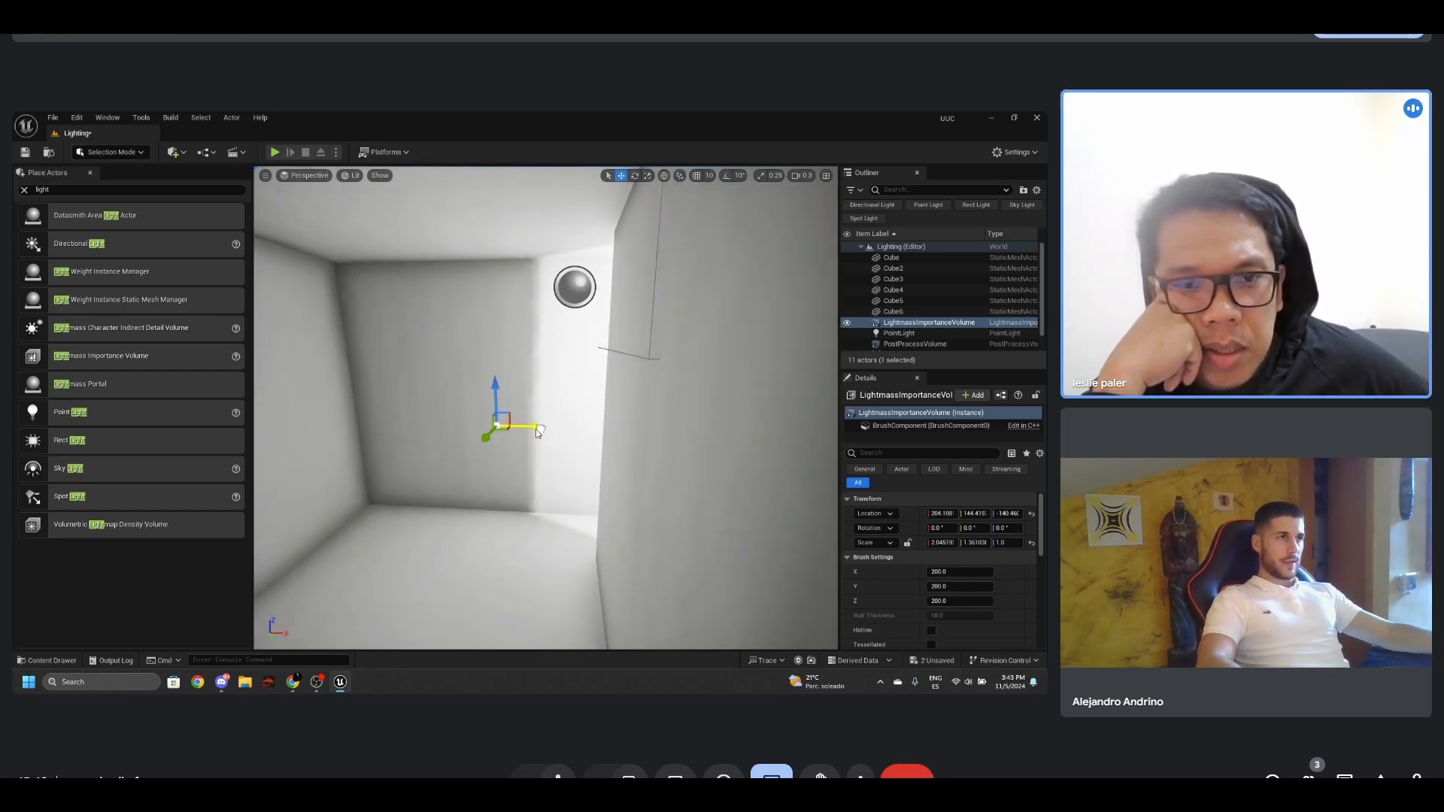
pyautogui.moveTo(525, 401); pyautogui.dragTo(636, 363, button='right')
# - Increase the Lightmass Importance Volume's height to a Z scale of about 1.98
pyautogui.press('r')
pyautogui.moveTo(592, 322); pyautogui.dragTo(584, 298)
pyautogui.moveTo(584, 297); pyautogui.dragTo(532, 355, button='right')
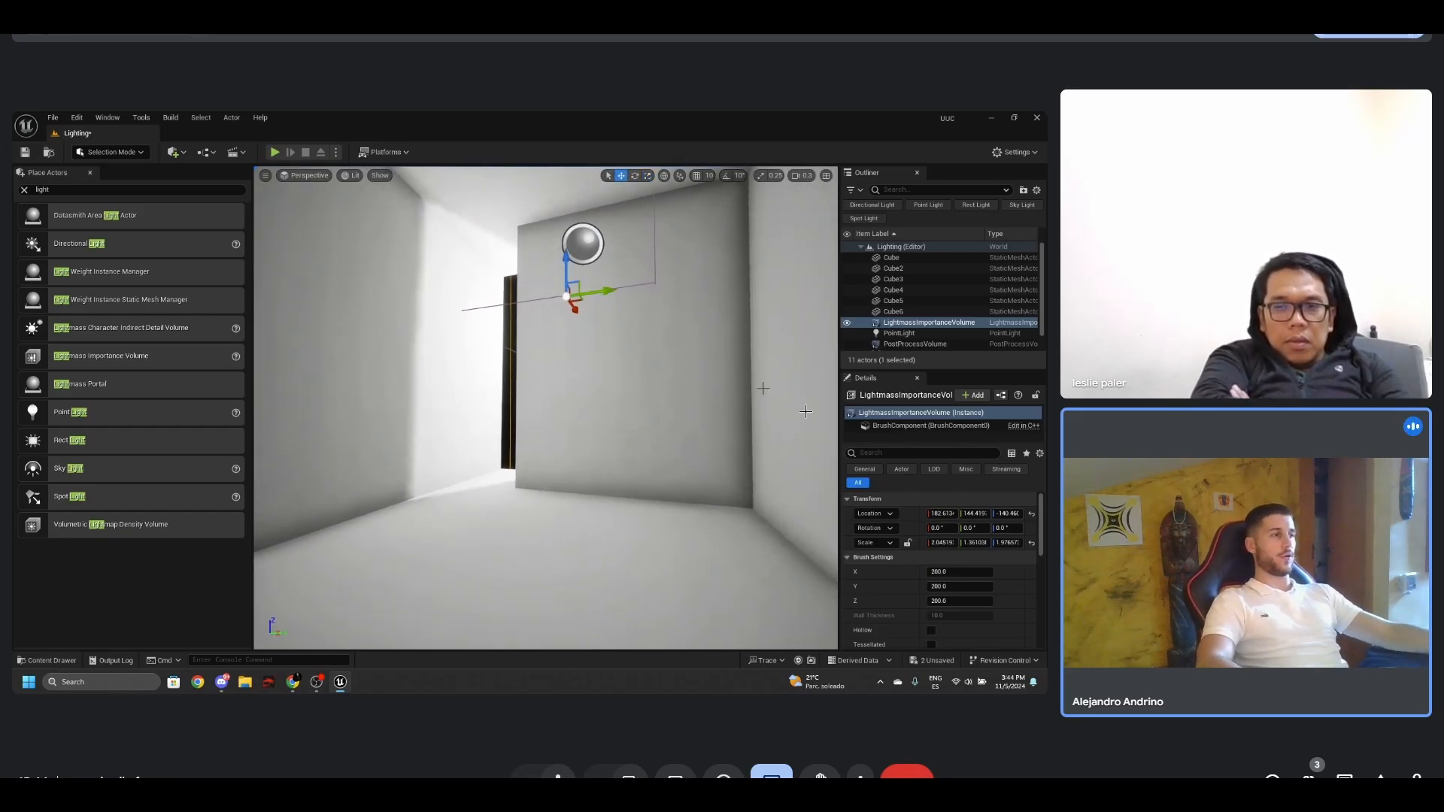
# - Try the ConeBuilder brush shape on the Lightmass Importance Volume, frame the volume in the view, and undo the shape change
pyautogui.scroll(-2, 901, 583)
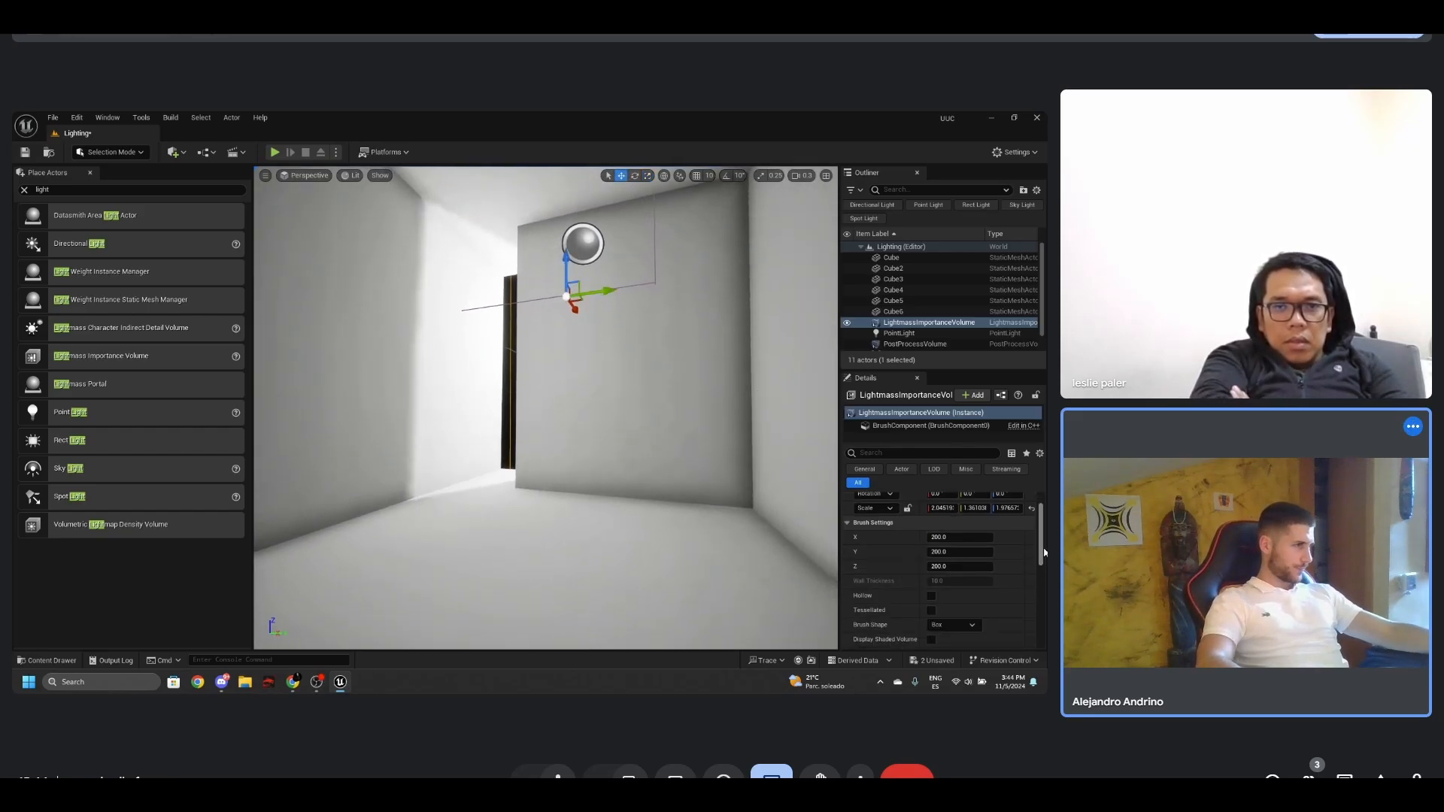
pyautogui.scroll(2, 1042, 549)
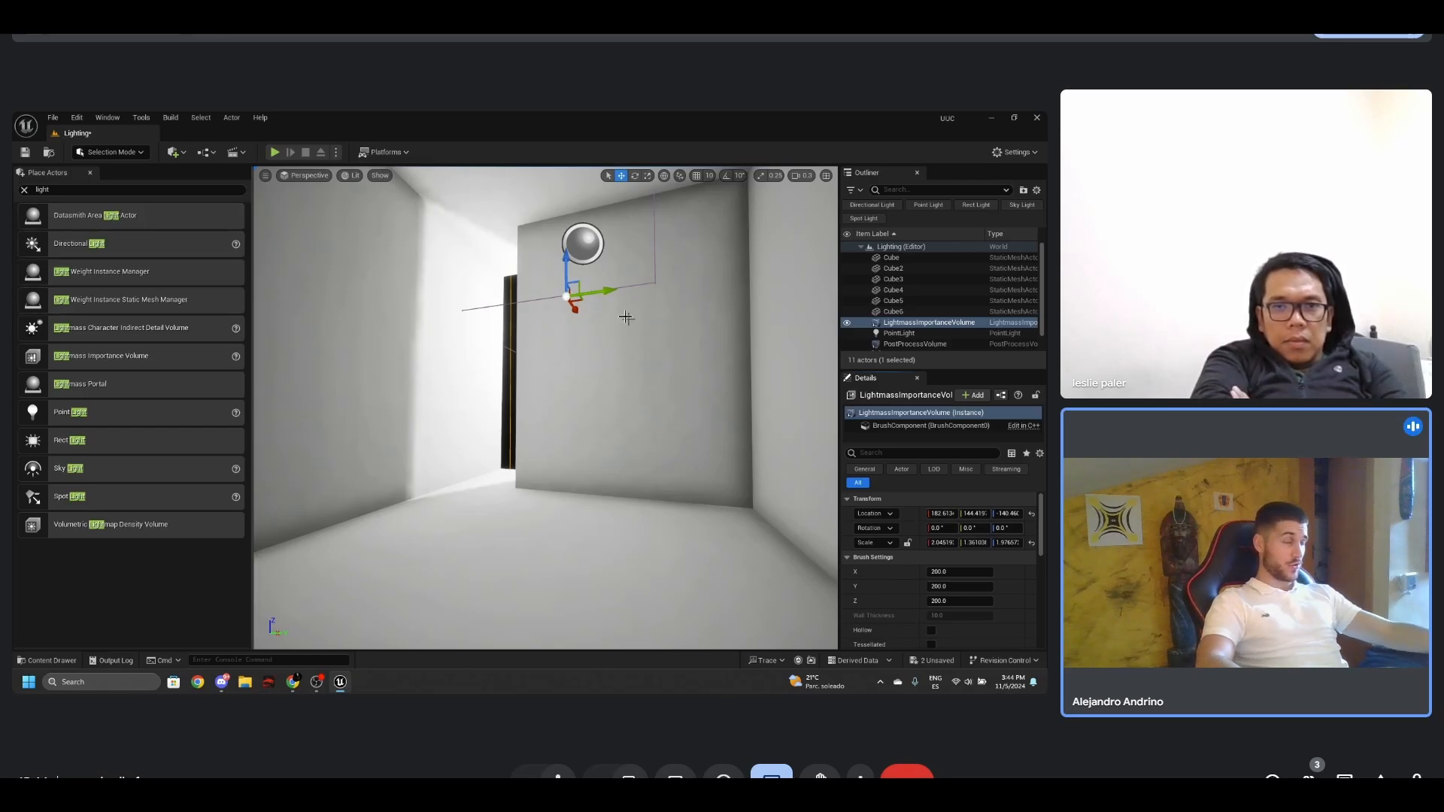
pyautogui.moveTo(1041, 504); pyautogui.dragTo(1042, 510)
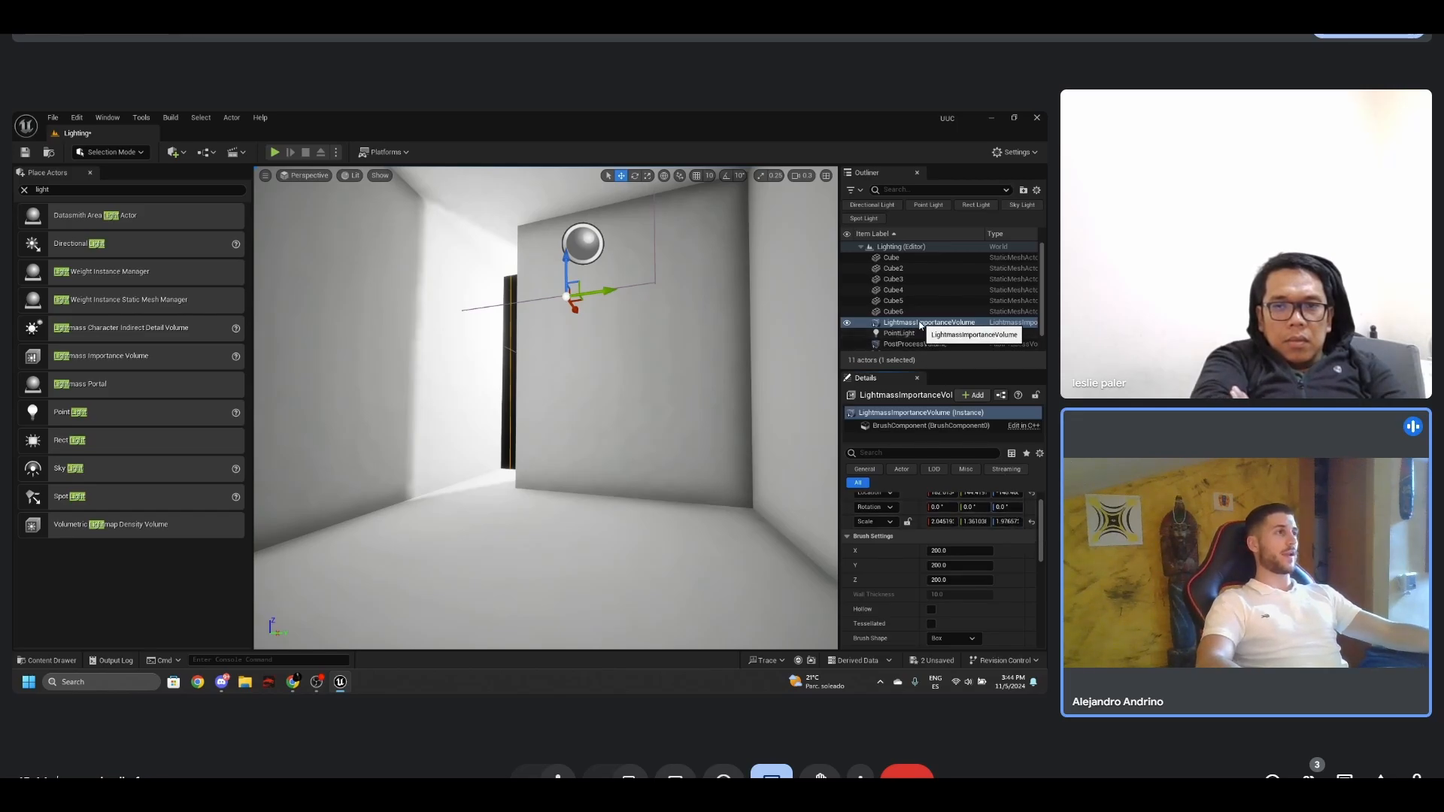
pyautogui.moveTo(1042, 512); pyautogui.dragTo(1042, 522)
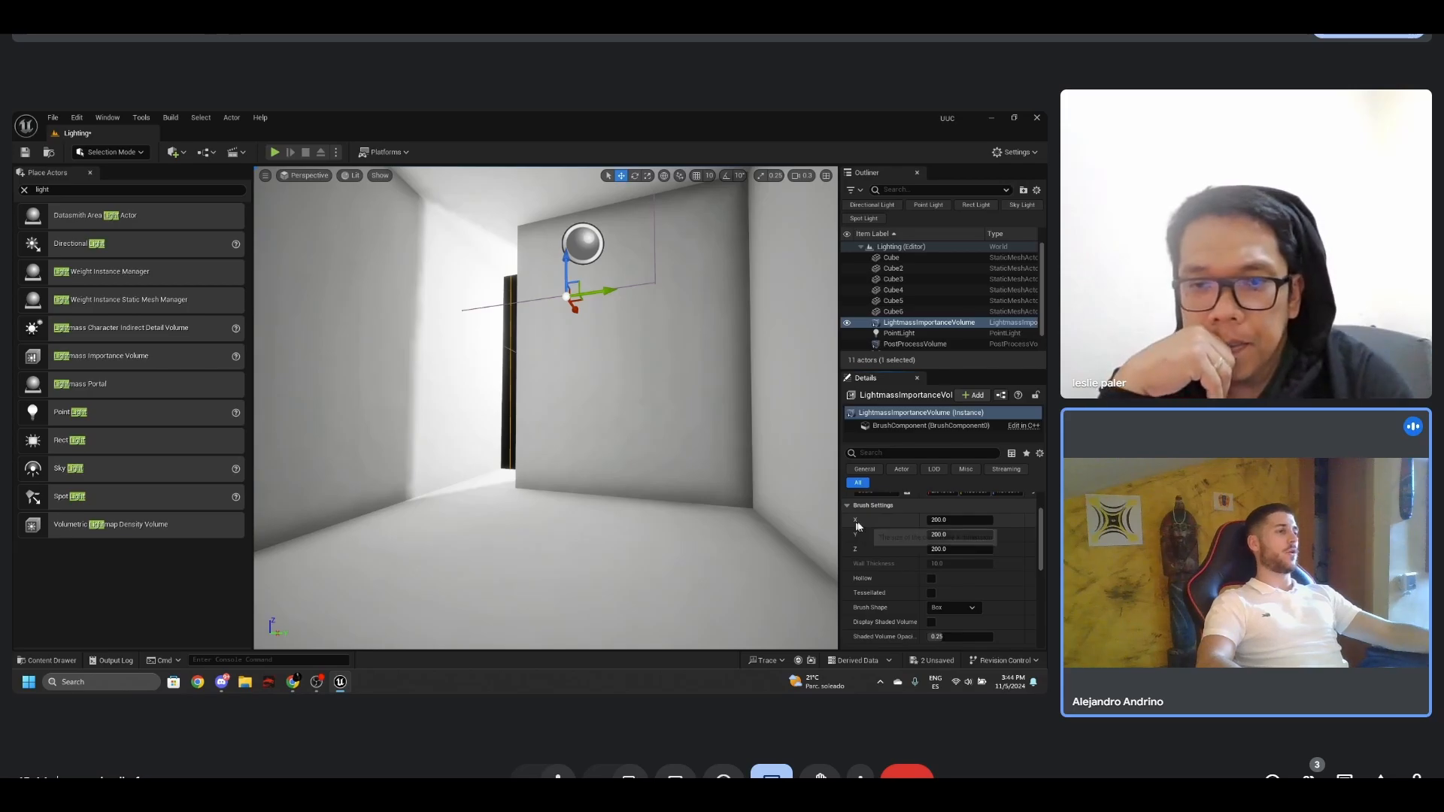
pyautogui.scroll(-3, 1023, 533)
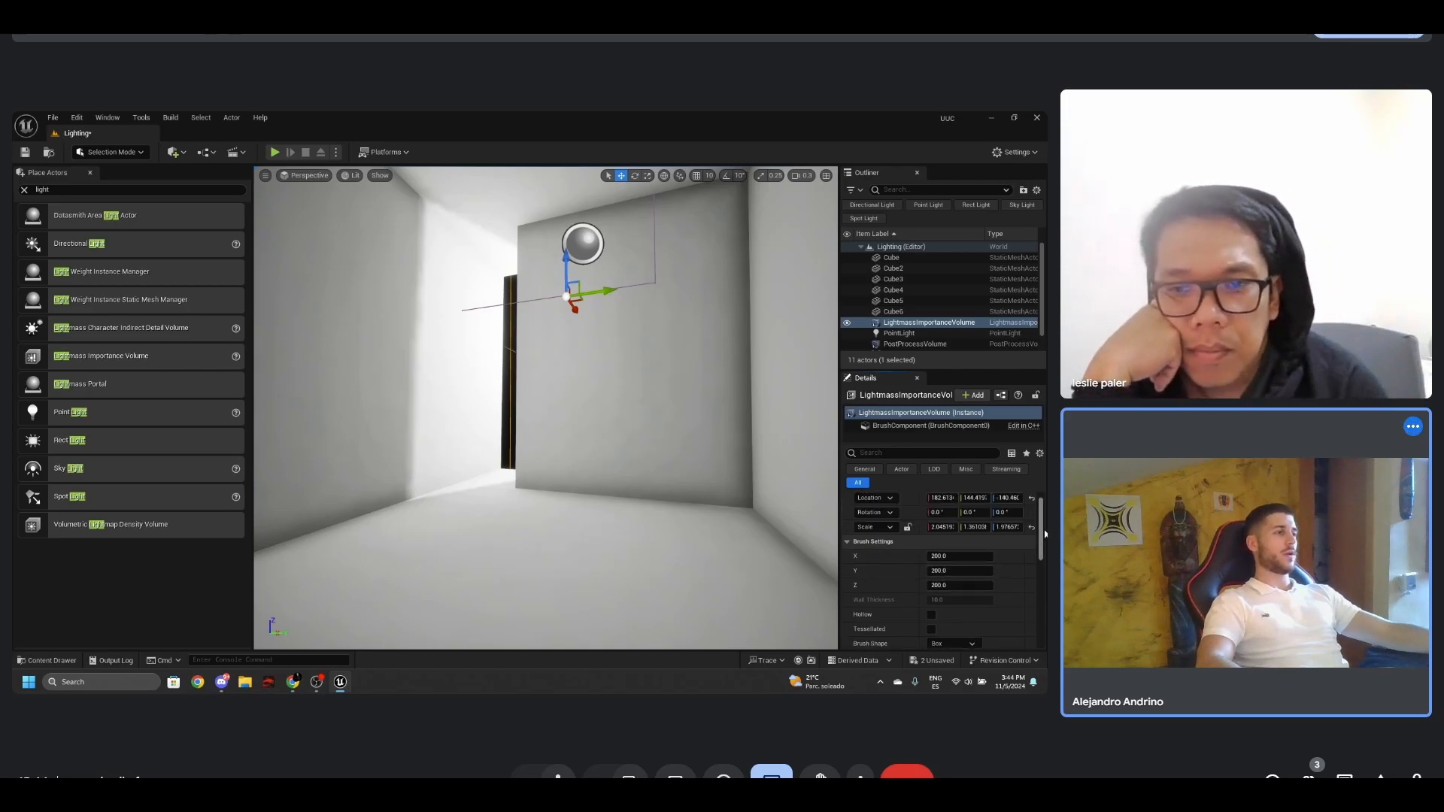
pyautogui.moveTo(1046, 554); pyautogui.dragTo(1040, 556)
pyautogui.click(961, 553)
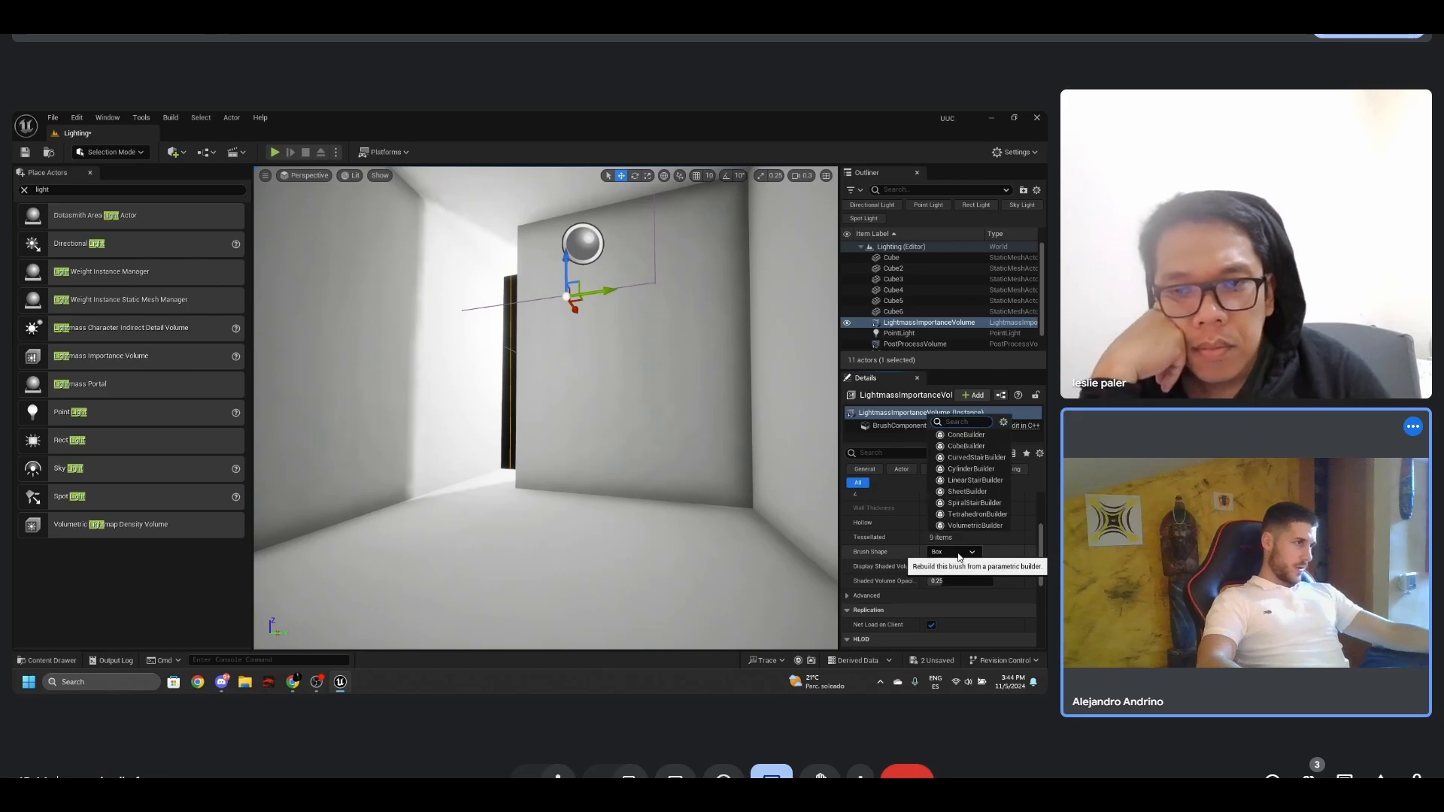
pyautogui.click(966, 435)
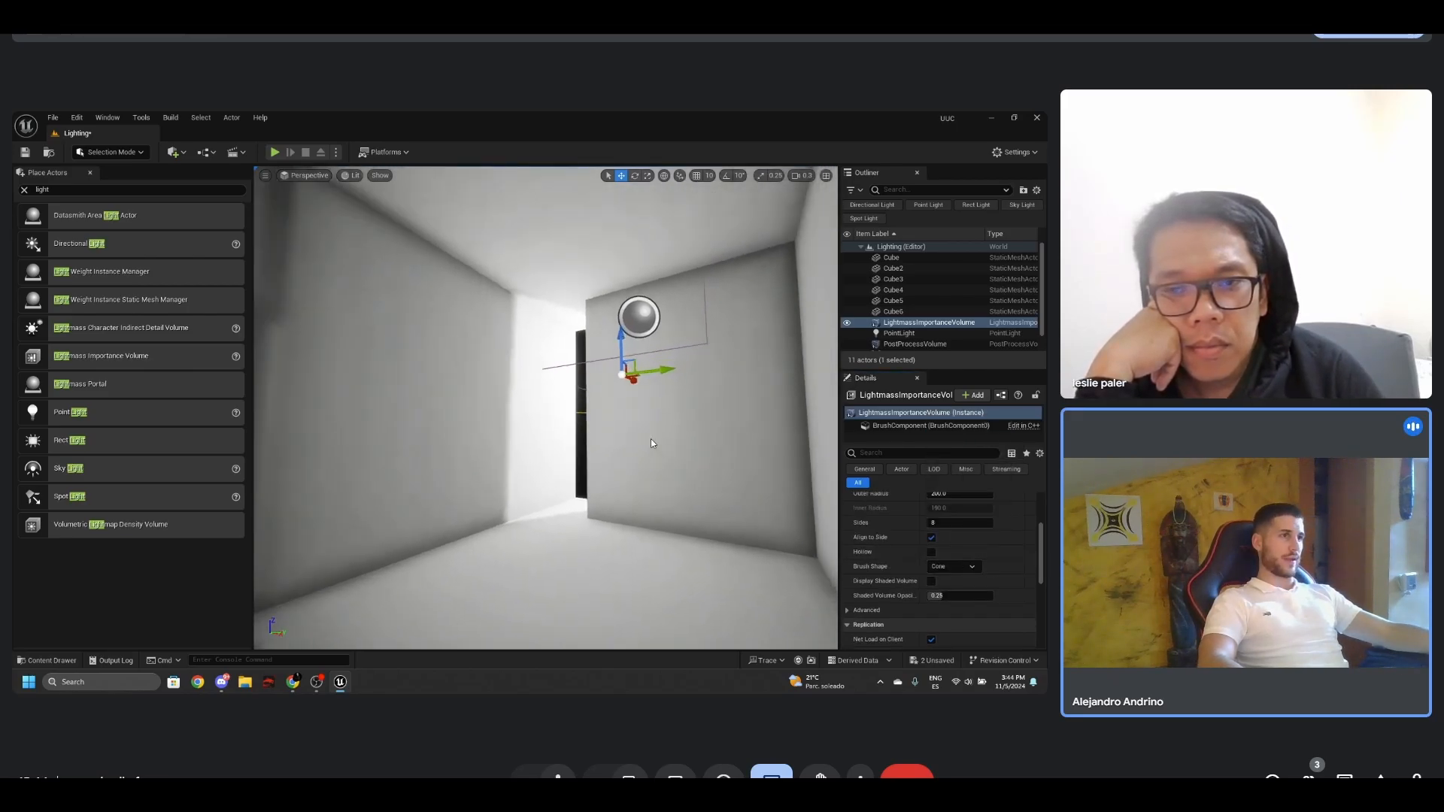
pyautogui.press('f')
pyautogui.keyDown('alt'); pyautogui.moveTo(668, 452); pyautogui.dragTo(668, 449); pyautogui.keyUp('alt')
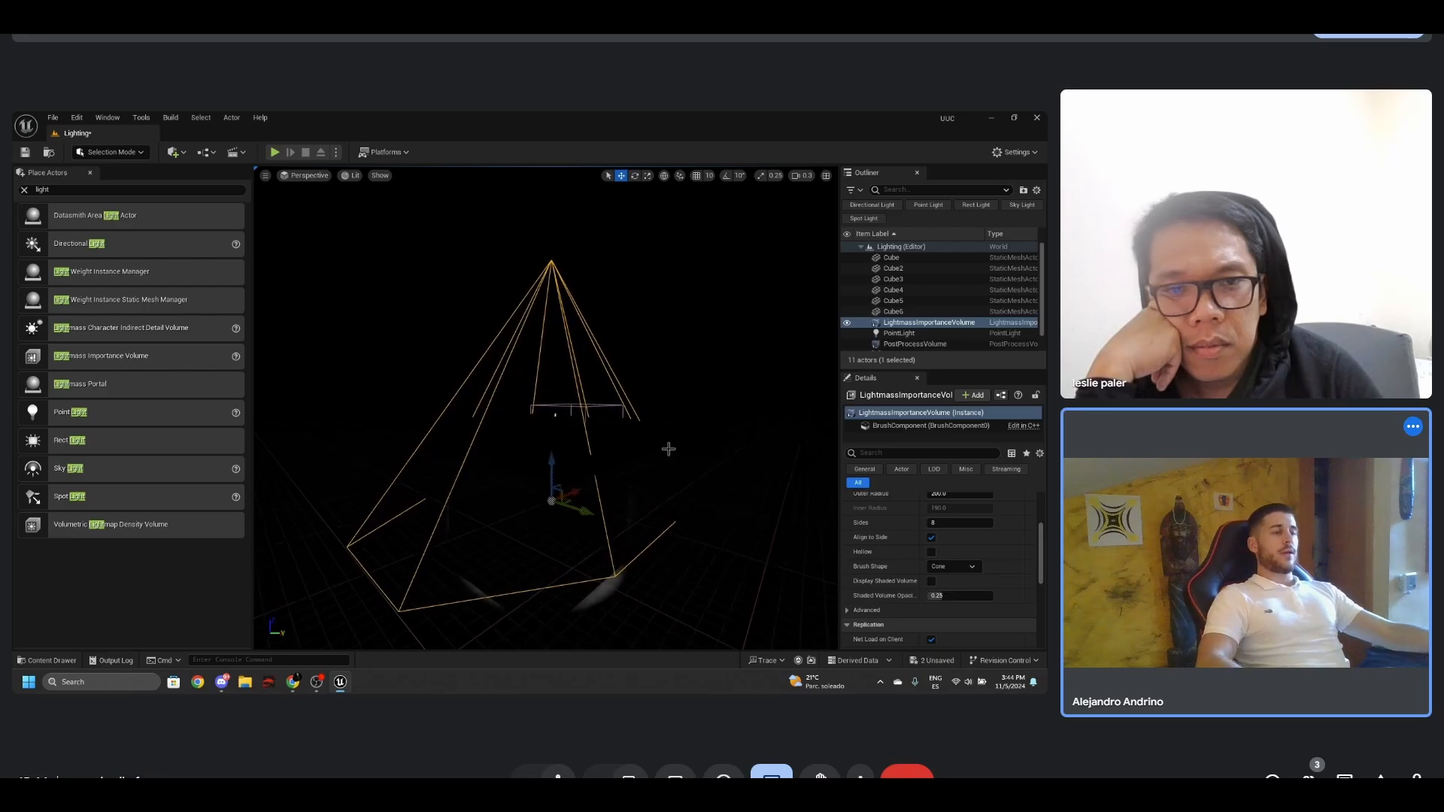
pyautogui.hotkey('ctrl', 'z')
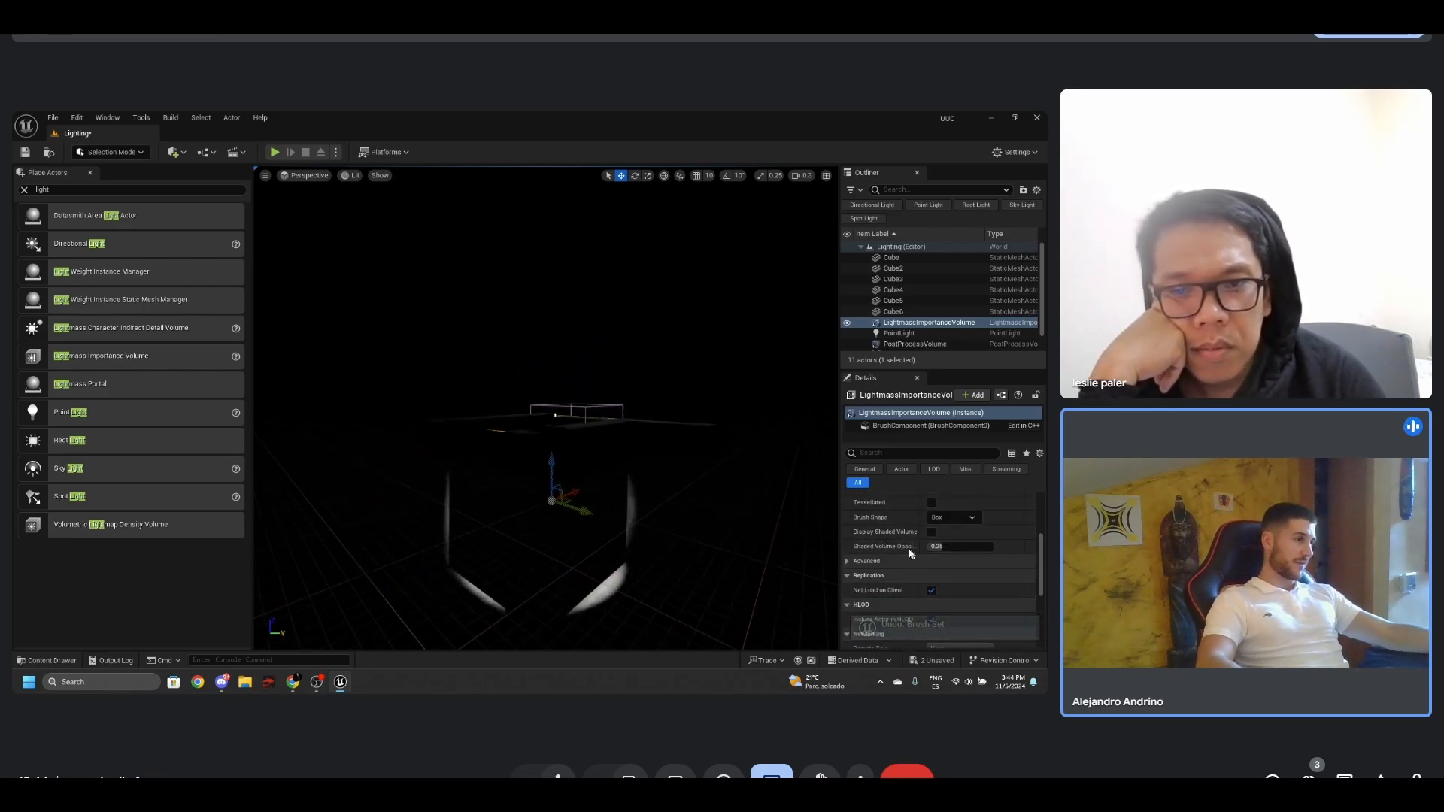
# - Check the volume's remaining settings and rebuild the level's lighting with the Lightmass Importance Volume in place
pyautogui.scroll(-4, 910, 554)
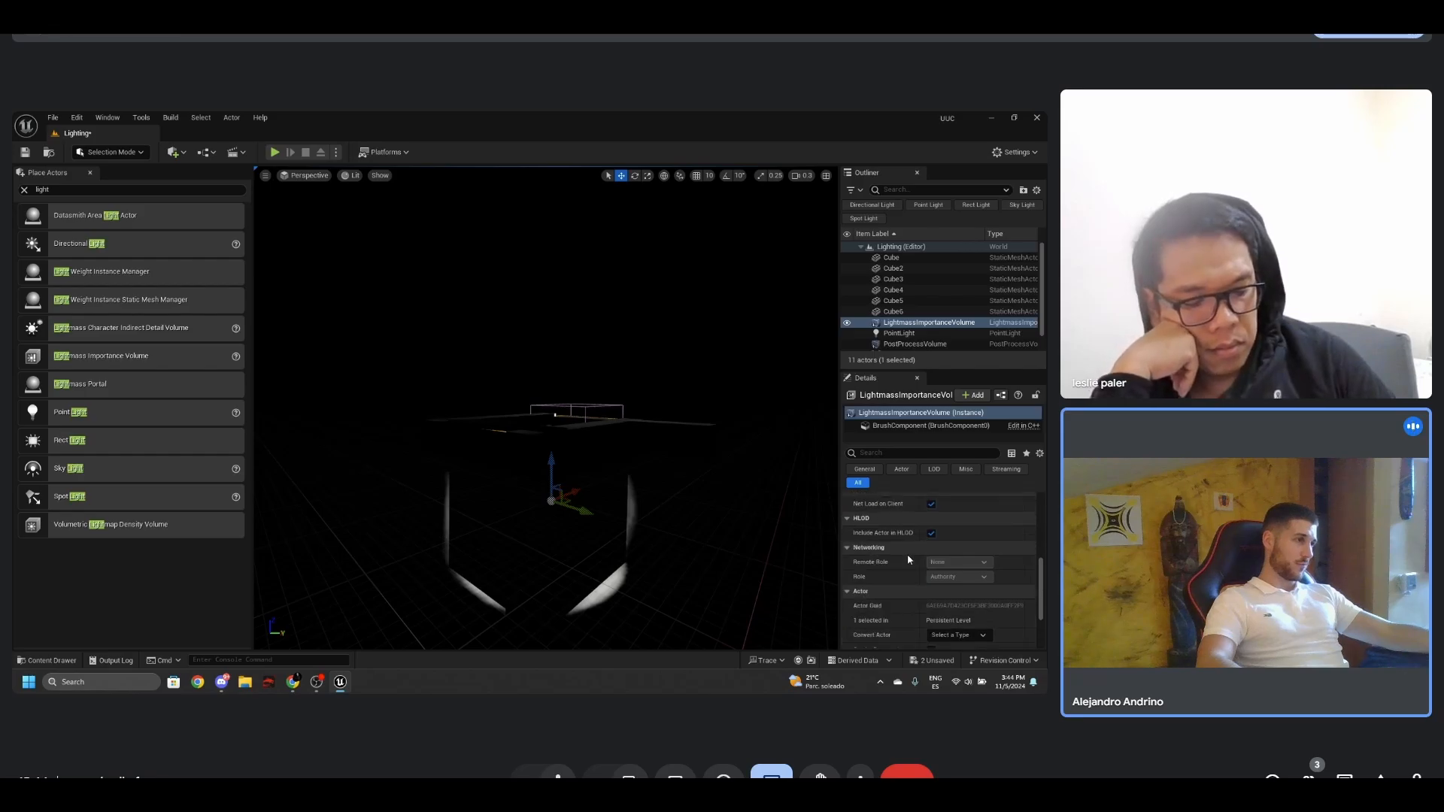
pyautogui.scroll(10, 907, 555)
pyautogui.moveTo(748, 558)
pyautogui.mouseDown(button='right')
pyautogui.moveTo(735, 546)
pyautogui.moveTo(755, 489)
pyautogui.moveTo(736, 542)
pyautogui.mouseUp(button='right')
pyautogui.click(173, 118)
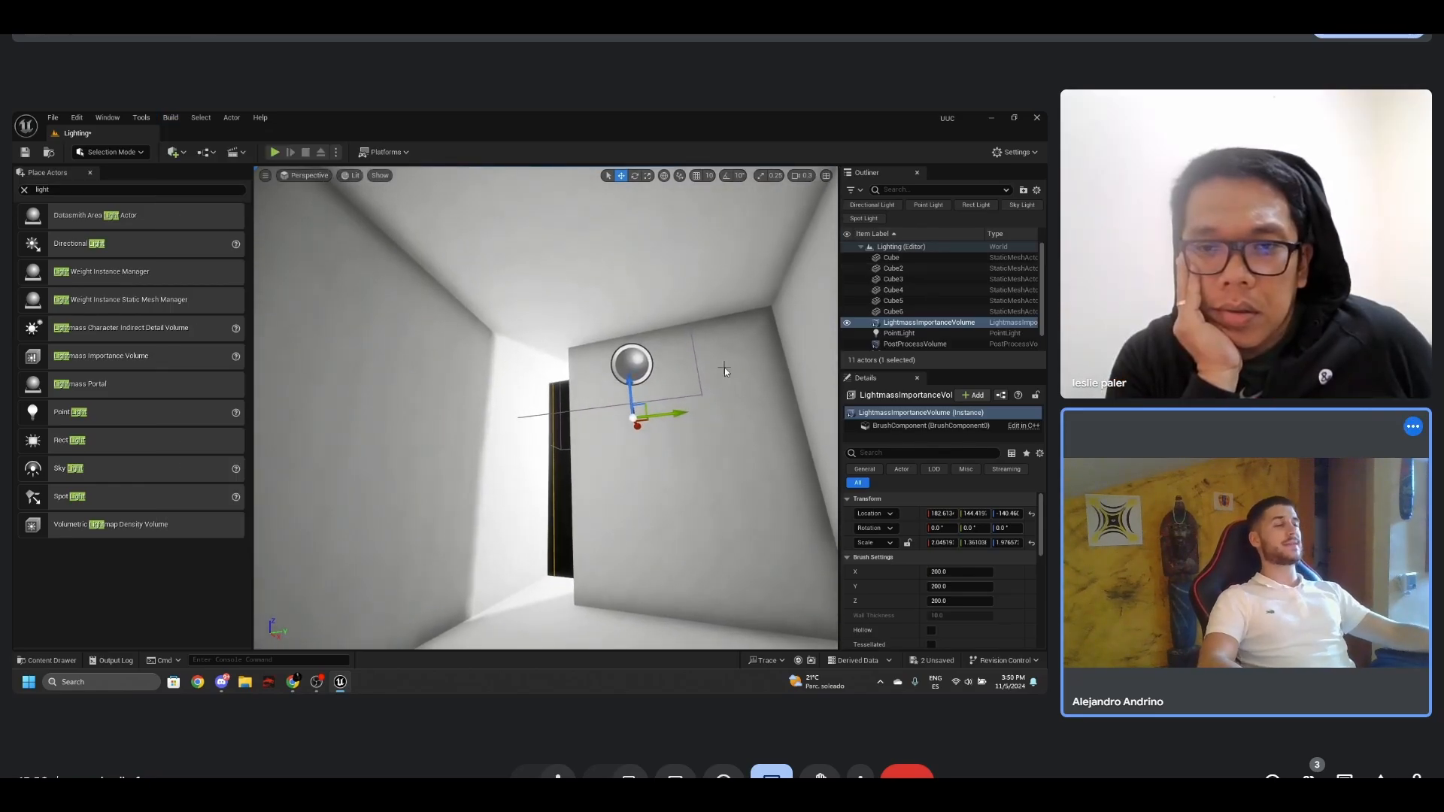
# - Examine the baked light on wall Cube3 and around the gap with the editor overlays hidden
pyautogui.moveTo(724, 368); pyautogui.dragTo(714, 347, button='right')
pyautogui.press('g')
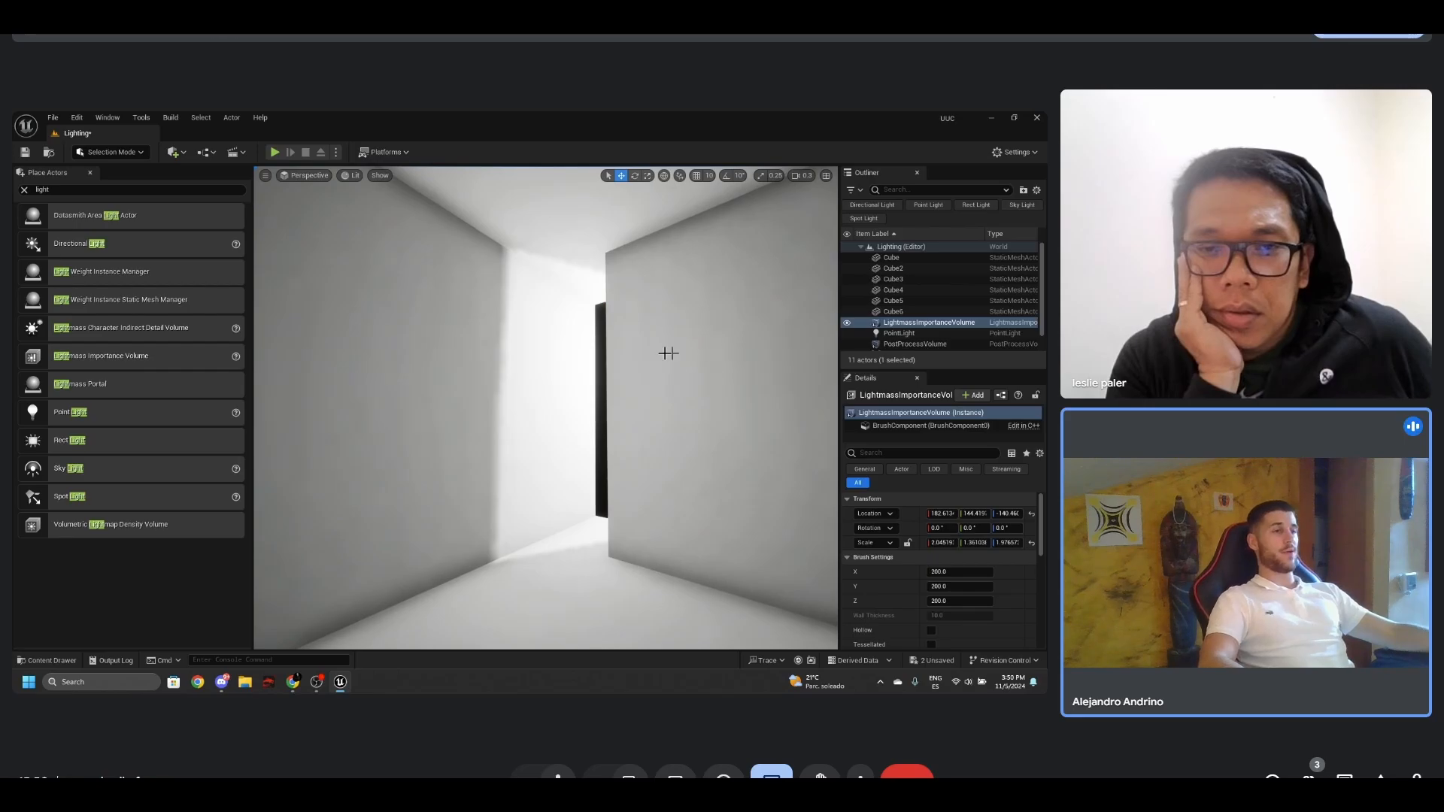
pyautogui.moveTo(627, 356); pyautogui.dragTo(627, 356, button='right')
pyautogui.press('s')
pyautogui.press('w')
pyautogui.click(522, 364)
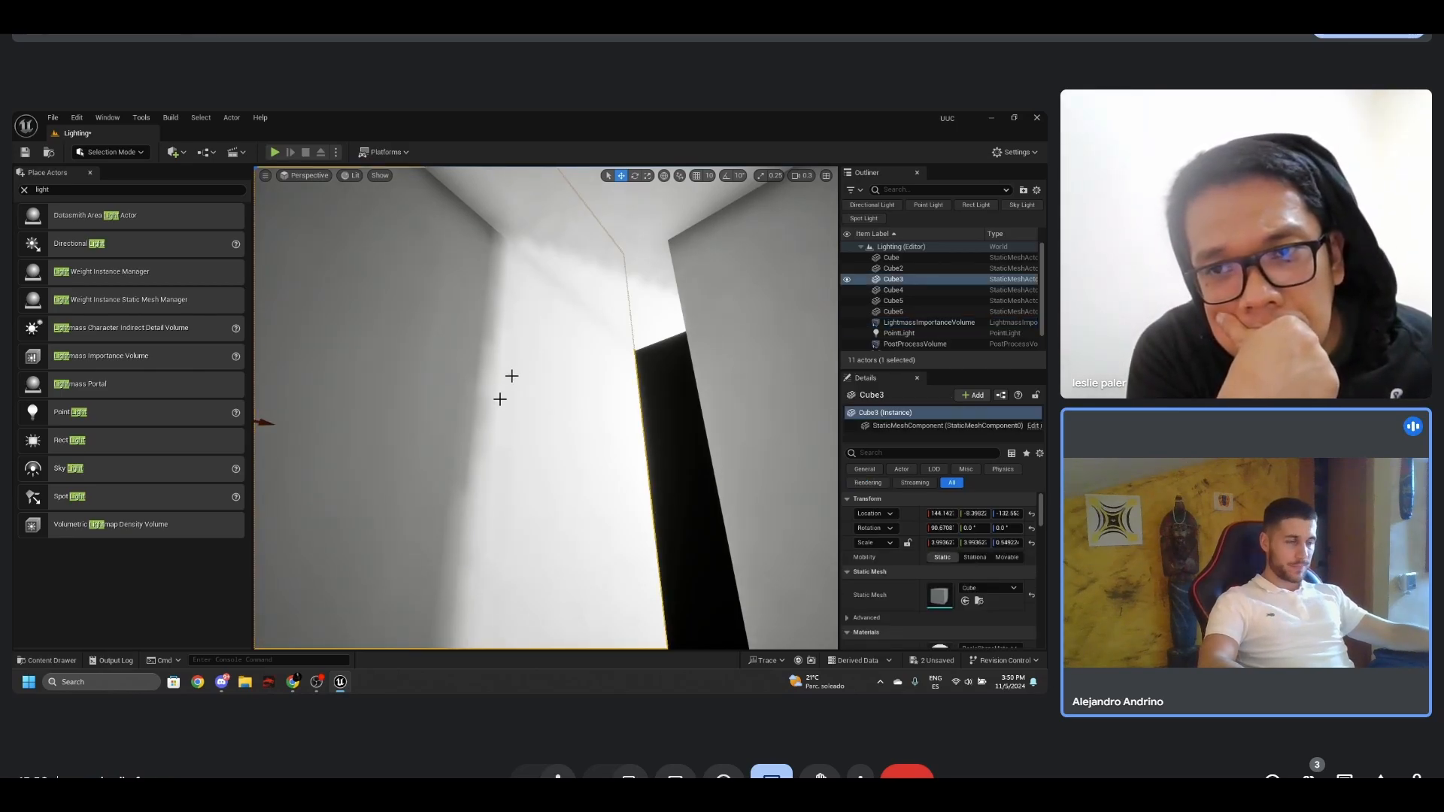
pyautogui.moveTo(500, 398)
pyautogui.mouseDown(button='right')
pyautogui.moveTo(516, 471)
pyautogui.moveTo(499, 471)
pyautogui.moveTo(513, 407)
pyautogui.mouseUp(button='right')
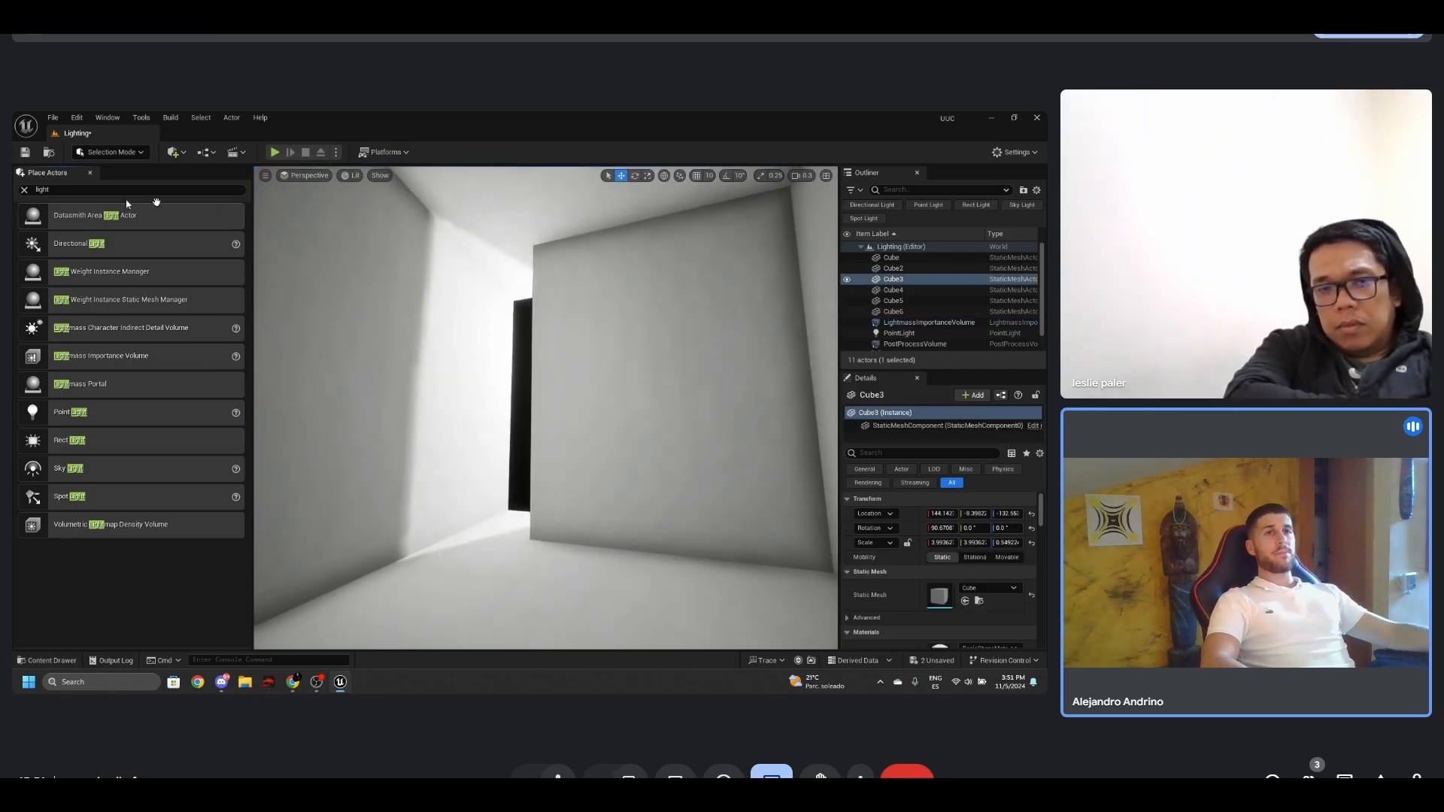
# - Clear the actor search and place a cube from the basic shapes on the room's floor
pyautogui.click(24, 189)
pyautogui.click(124, 212)
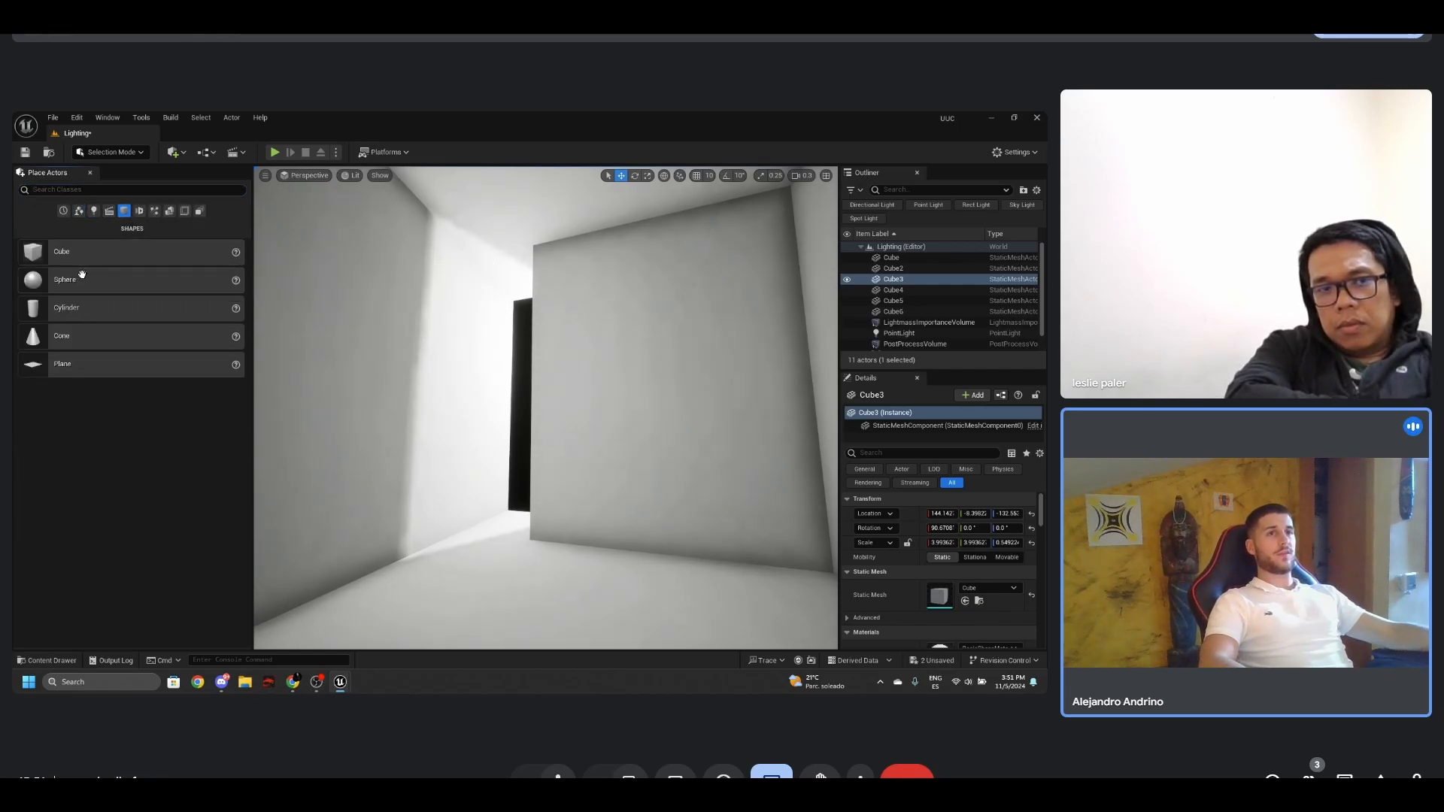
pyautogui.moveTo(68, 256); pyautogui.dragTo(566, 606)
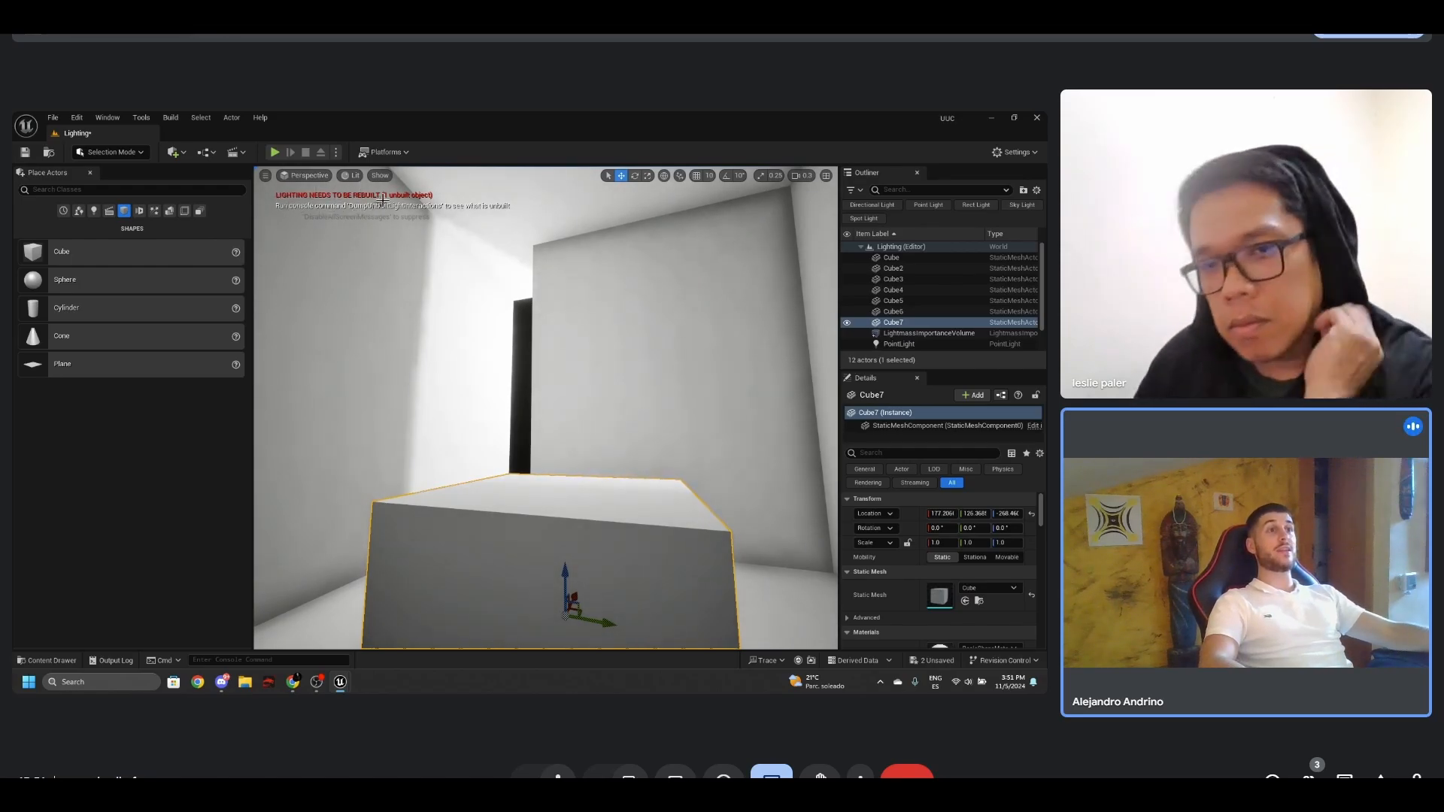
# - Raise the cube above the room's floor to a Z location of about -230 and view its faces up close
pyautogui.moveTo(451, 287); pyautogui.dragTo(449, 376, button='right')
pyautogui.moveTo(475, 456); pyautogui.dragTo(493, 372)
pyautogui.moveTo(493, 372); pyautogui.dragTo(740, 385, button='right')
pyautogui.keyDown('alt'); pyautogui.moveTo(718, 384); pyautogui.dragTo(509, 373); pyautogui.keyUp('alt')
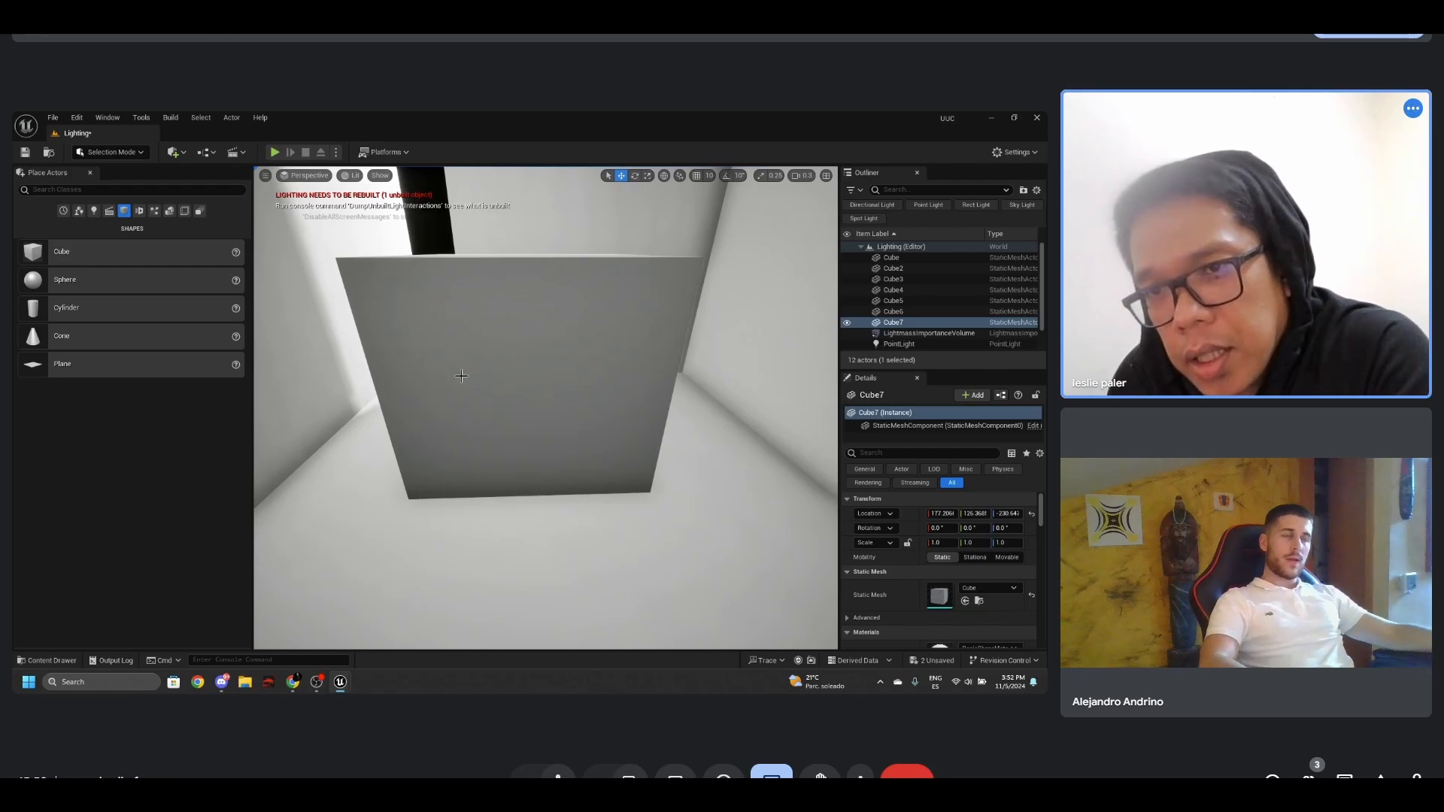
pyautogui.moveTo(461, 376)
pyautogui.mouseDown(button='right')
pyautogui.moveTo(459, 356)
pyautogui.moveTo(462, 377)
pyautogui.mouseUp(button='right')
pyautogui.press('w')
pyautogui.press('e')
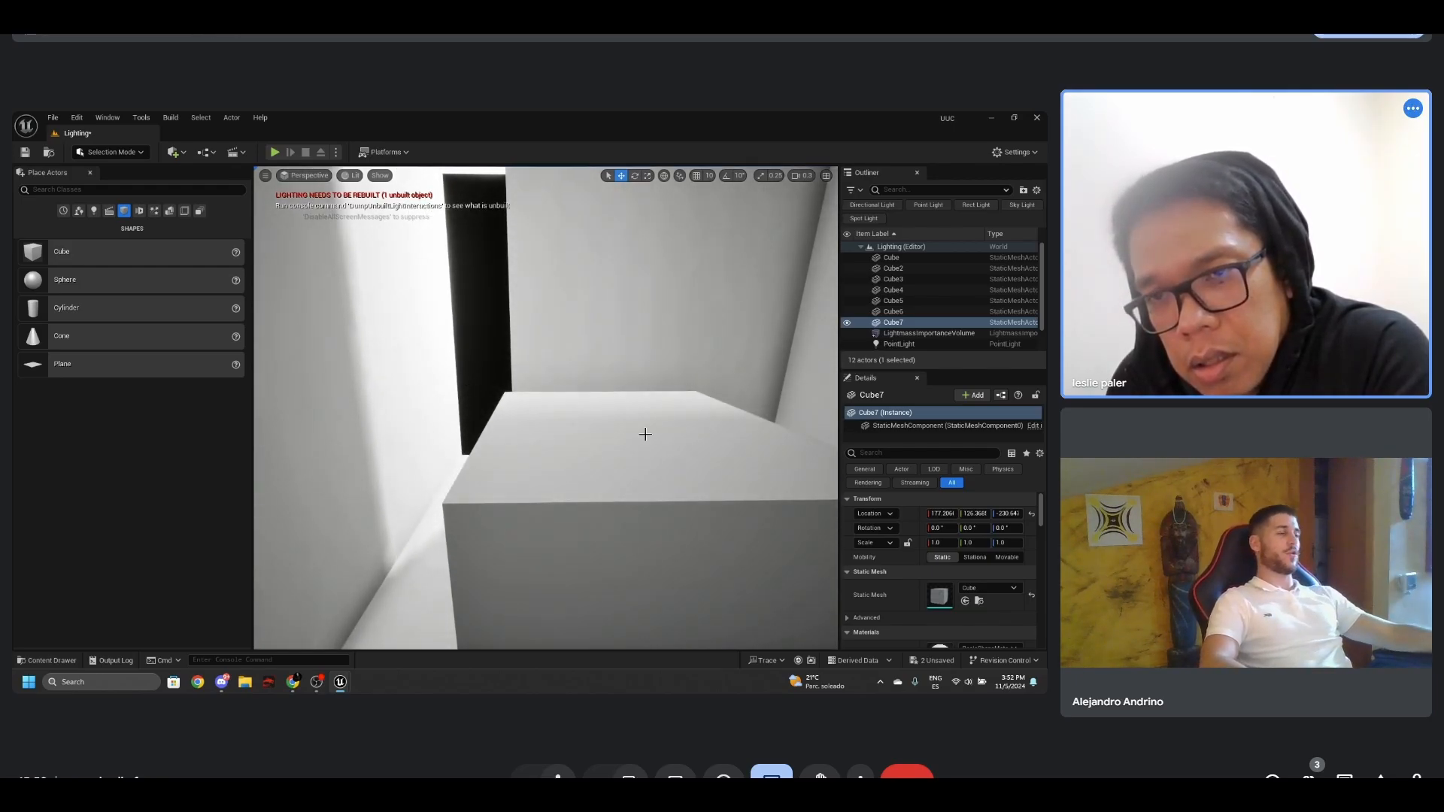
# - Examine the shading on the cube's top and front faces against the baked walls and ceiling behind it
pyautogui.press('s')
pyautogui.moveTo(646, 434); pyautogui.dragTo(552, 317, button='right')
pyautogui.press('q')
pyautogui.press('w')
pyautogui.press('d')
pyautogui.press('s')
pyautogui.press('q')
pyautogui.press('q')
pyautogui.press('g')
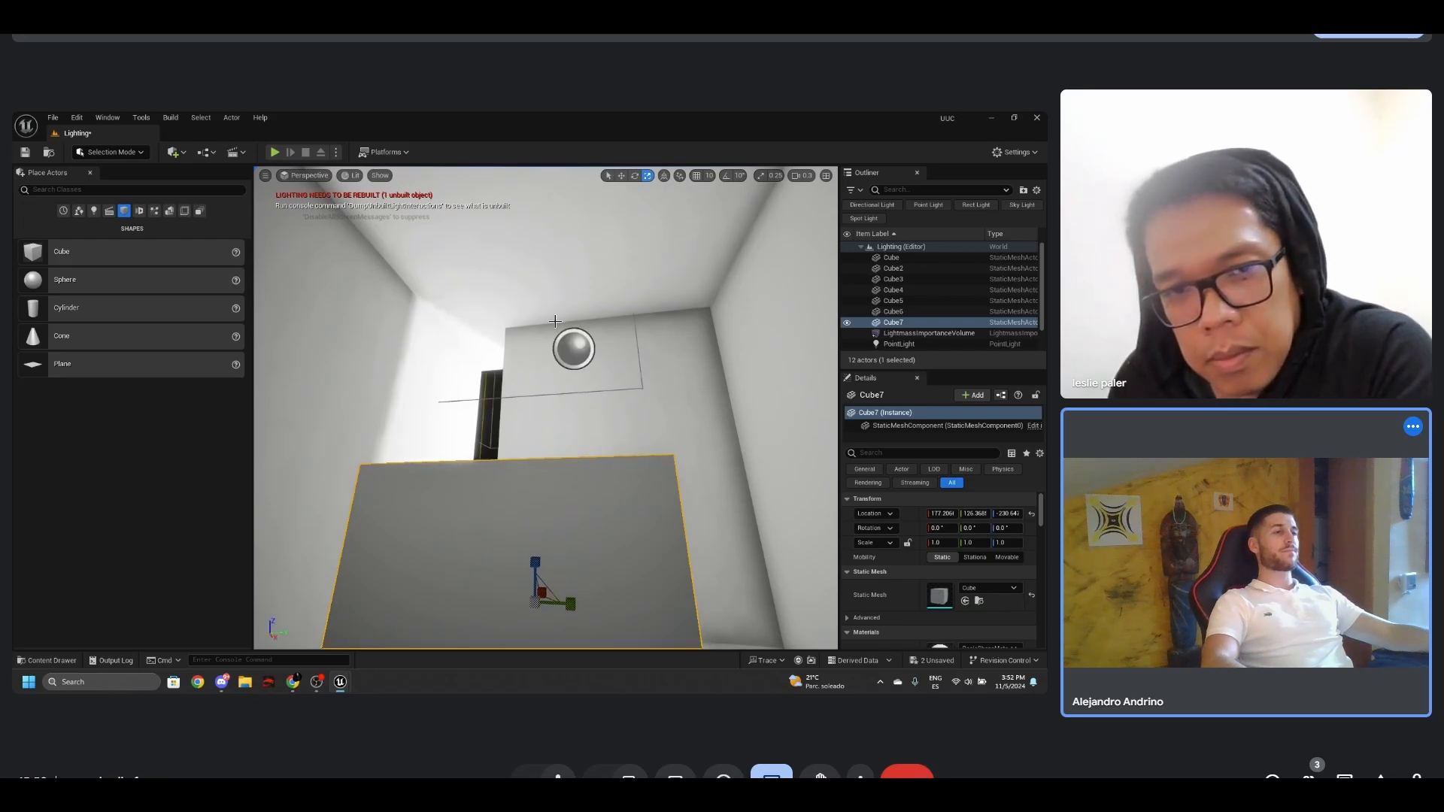
# - Delete the cube from the room after checking it with the editor overlays hidden
pyautogui.press('g')
pyautogui.moveTo(611, 358); pyautogui.dragTo(550, 430, button='right')
pyautogui.press('d')
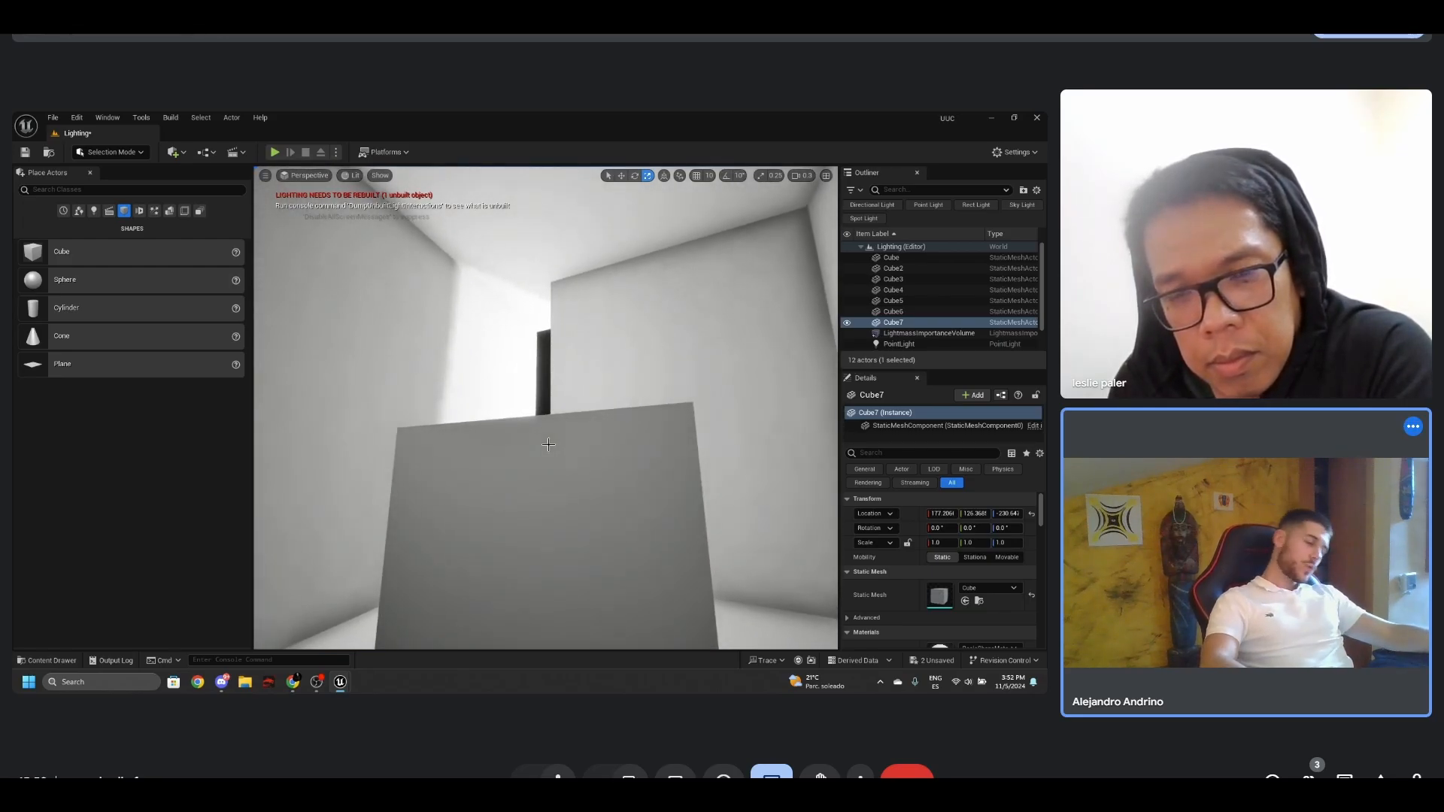
pyautogui.press('g')
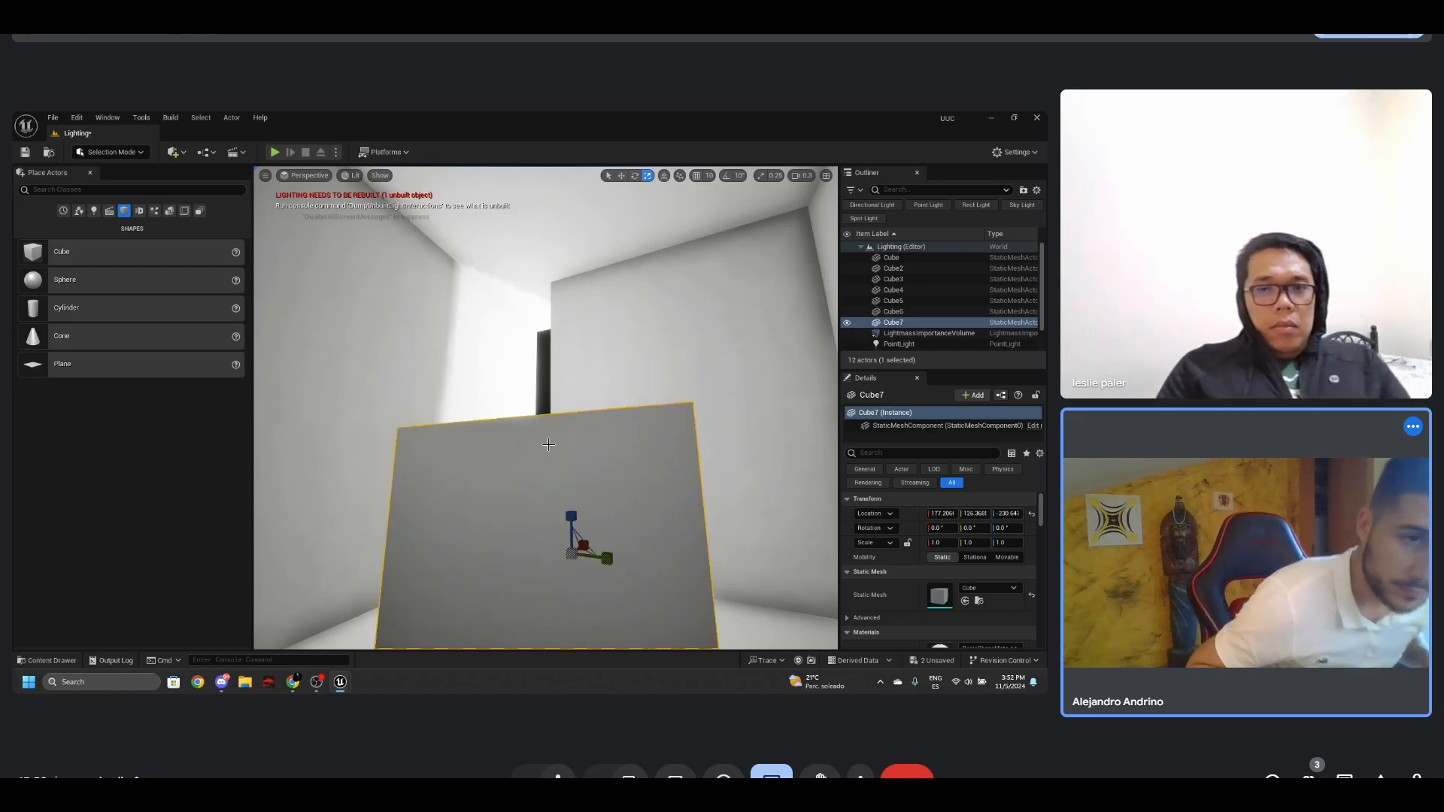
pyautogui.press('Delete')
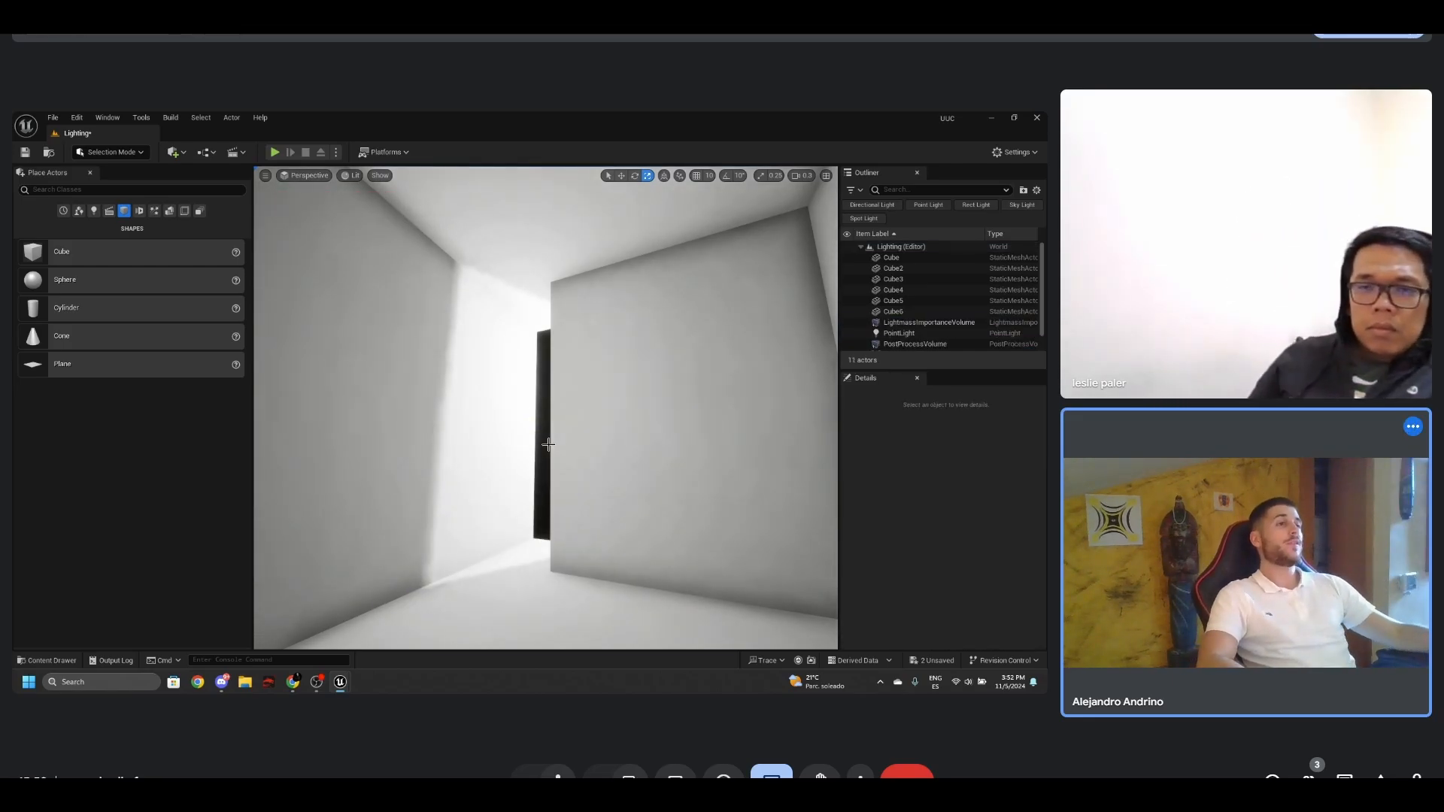
# - Assign Red_Material to the wall Cube3
pyautogui.click(390, 345)
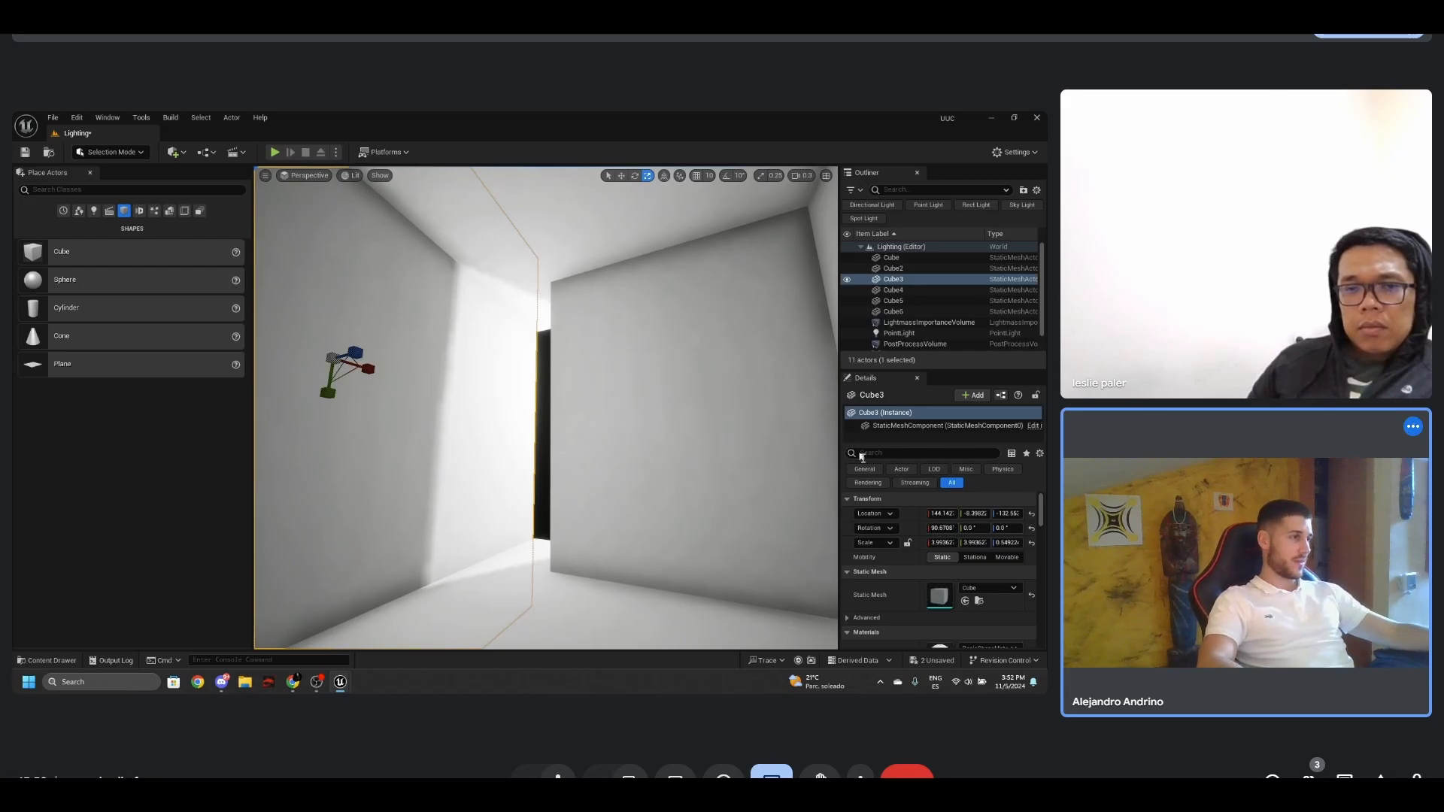
pyautogui.scroll(-3, 959, 562)
pyautogui.click(985, 545)
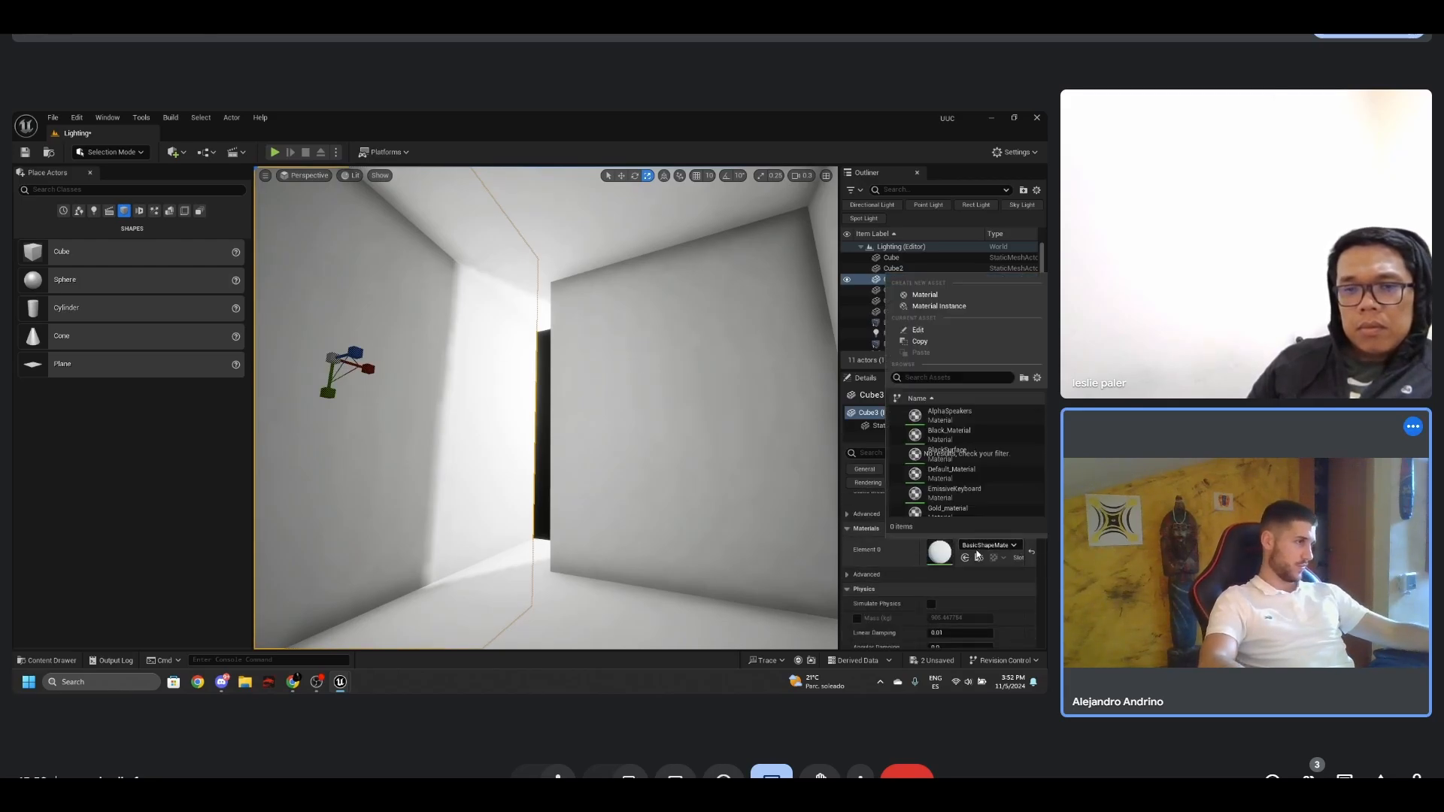
pyautogui.write('red')
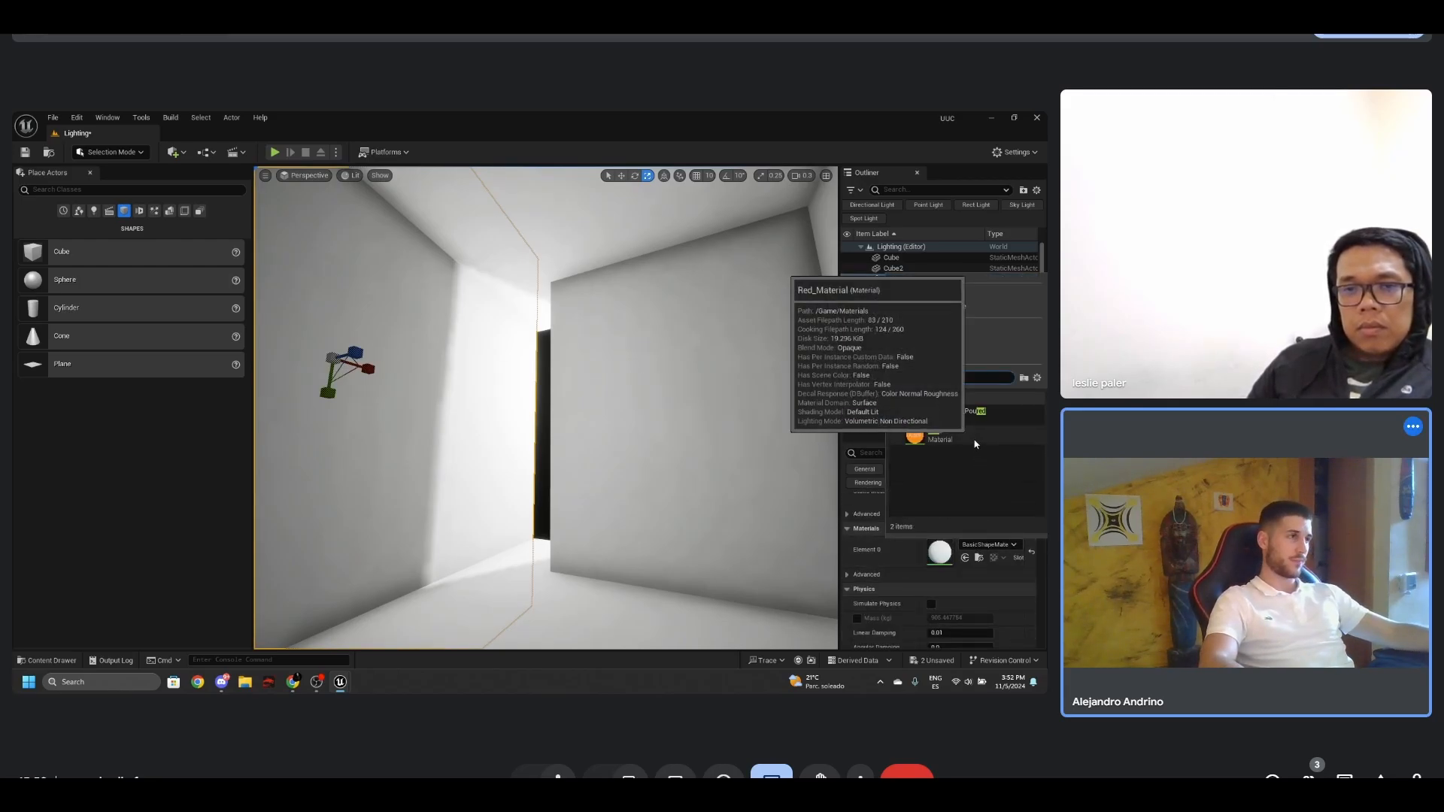
pyautogui.click(975, 444)
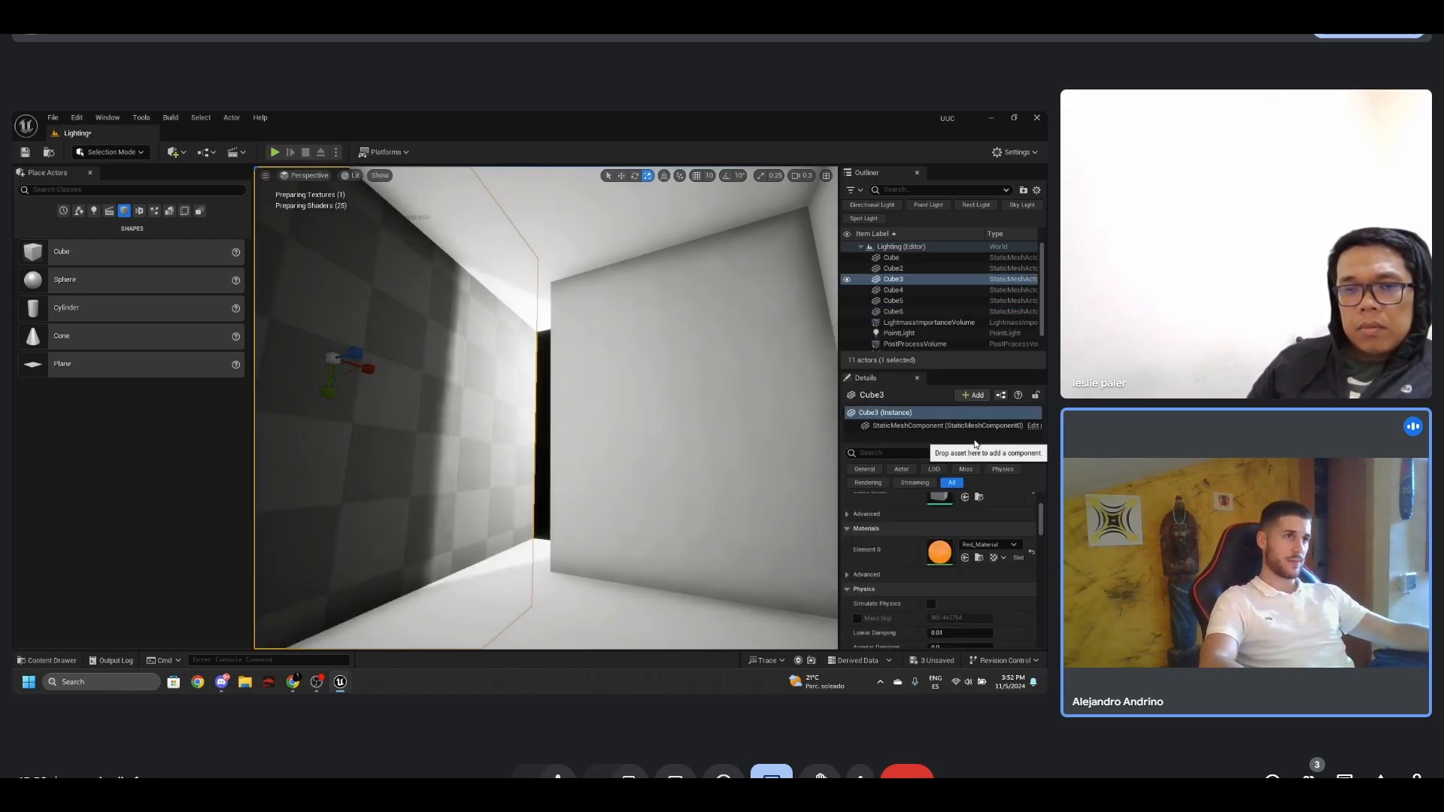
# - Open Red_Material from Cube3, disconnect the orange colour's Multiply node from the material output, and apply the change
pyautogui.doubleClick(939, 552)
pyautogui.moveTo(817, 355); pyautogui.dragTo(838, 324, button='right')
pyautogui.scroll(2, 710, 423)
pyautogui.keyDown('alt'); pyautogui.click(748, 397); pyautogui.keyUp('alt')
pyautogui.scroll(-3, 743, 447)
pyautogui.click(91, 152)
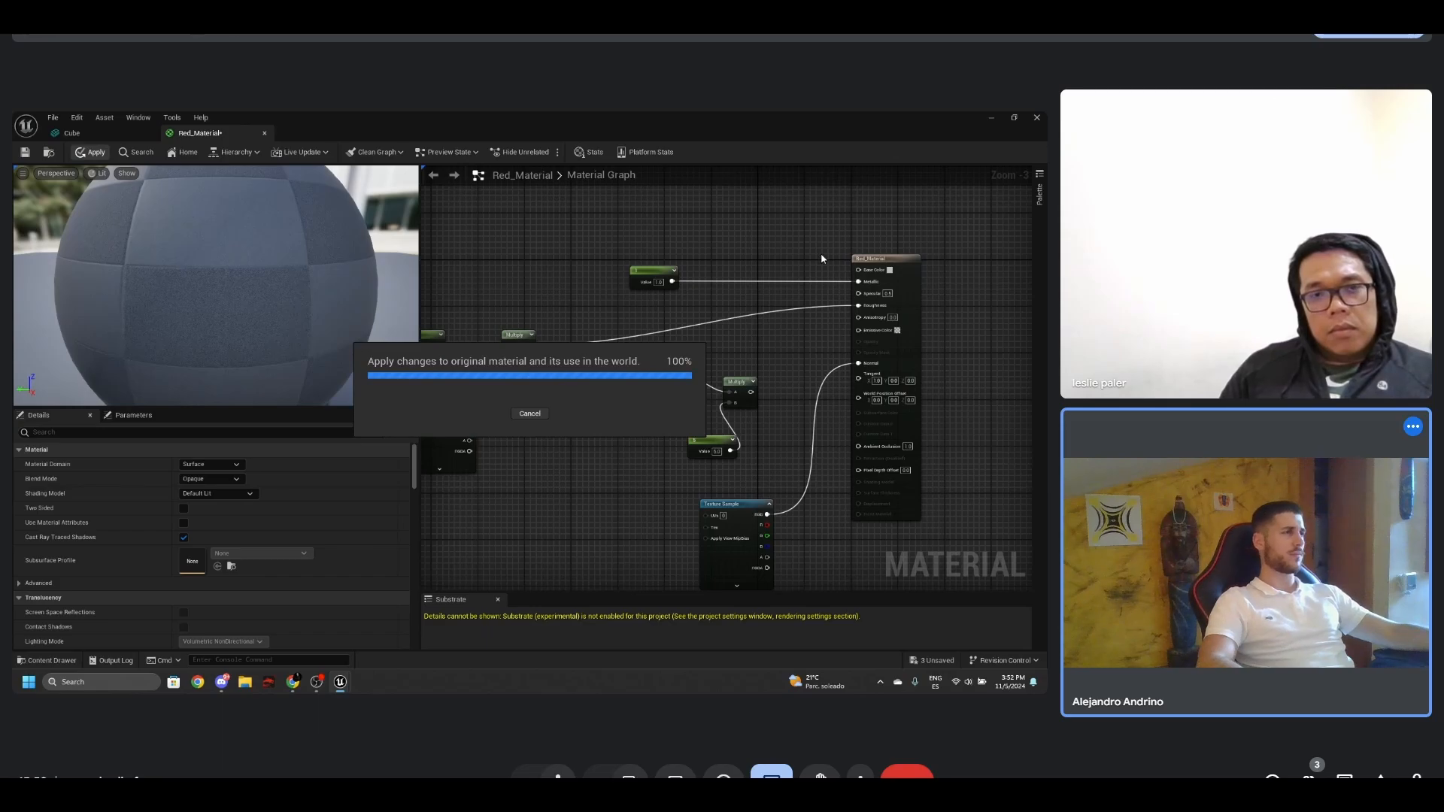
# - Disconnect the Metallic, Roughness and Normal inputs of Red_Material
pyautogui.scroll(2, 826, 260)
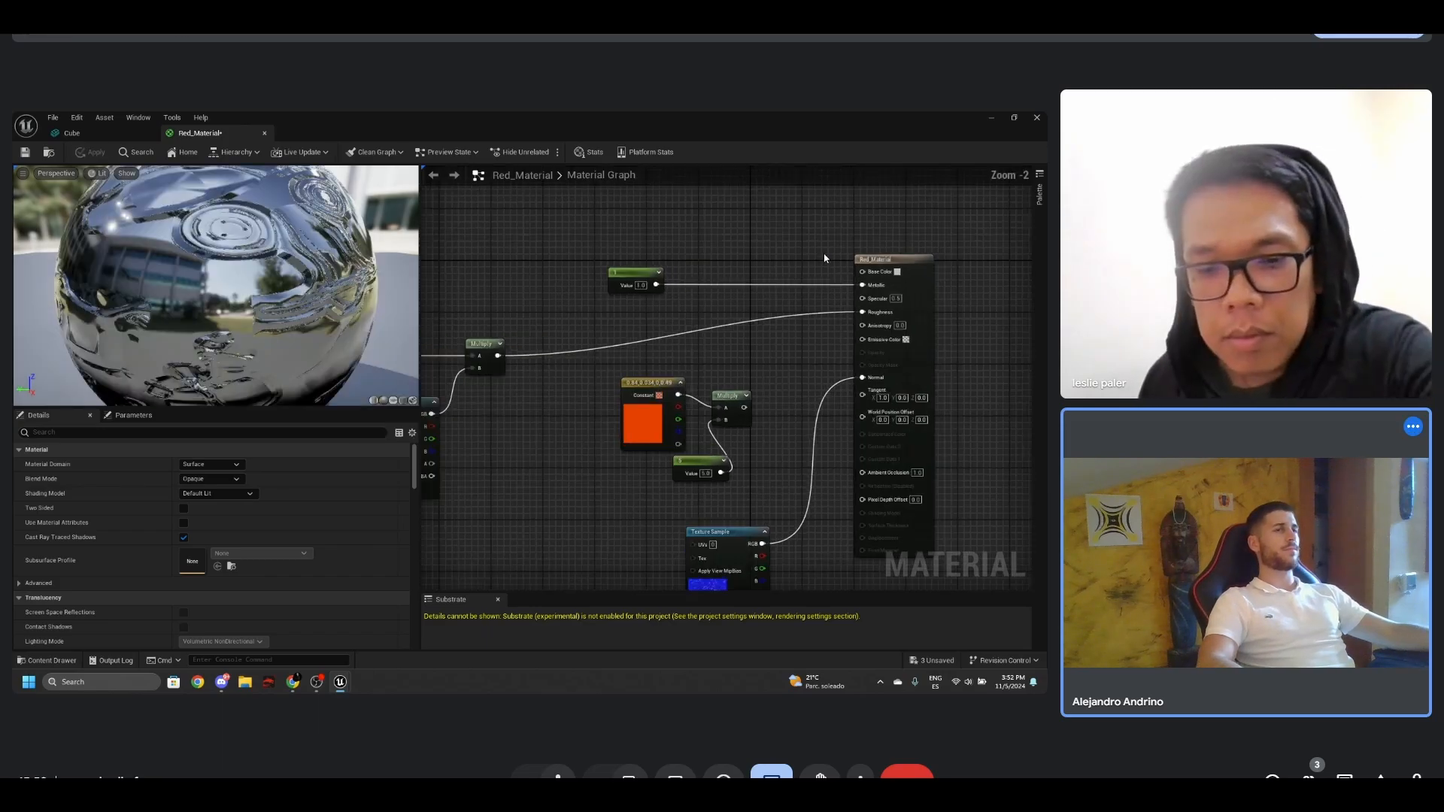
pyautogui.keyDown('alt'); pyautogui.click(795, 353); pyautogui.keyUp('alt')
pyautogui.keyDown('alt'); pyautogui.click(797, 443); pyautogui.keyUp('alt')
pyautogui.moveTo(796, 409); pyautogui.dragTo(805, 456, button='right')
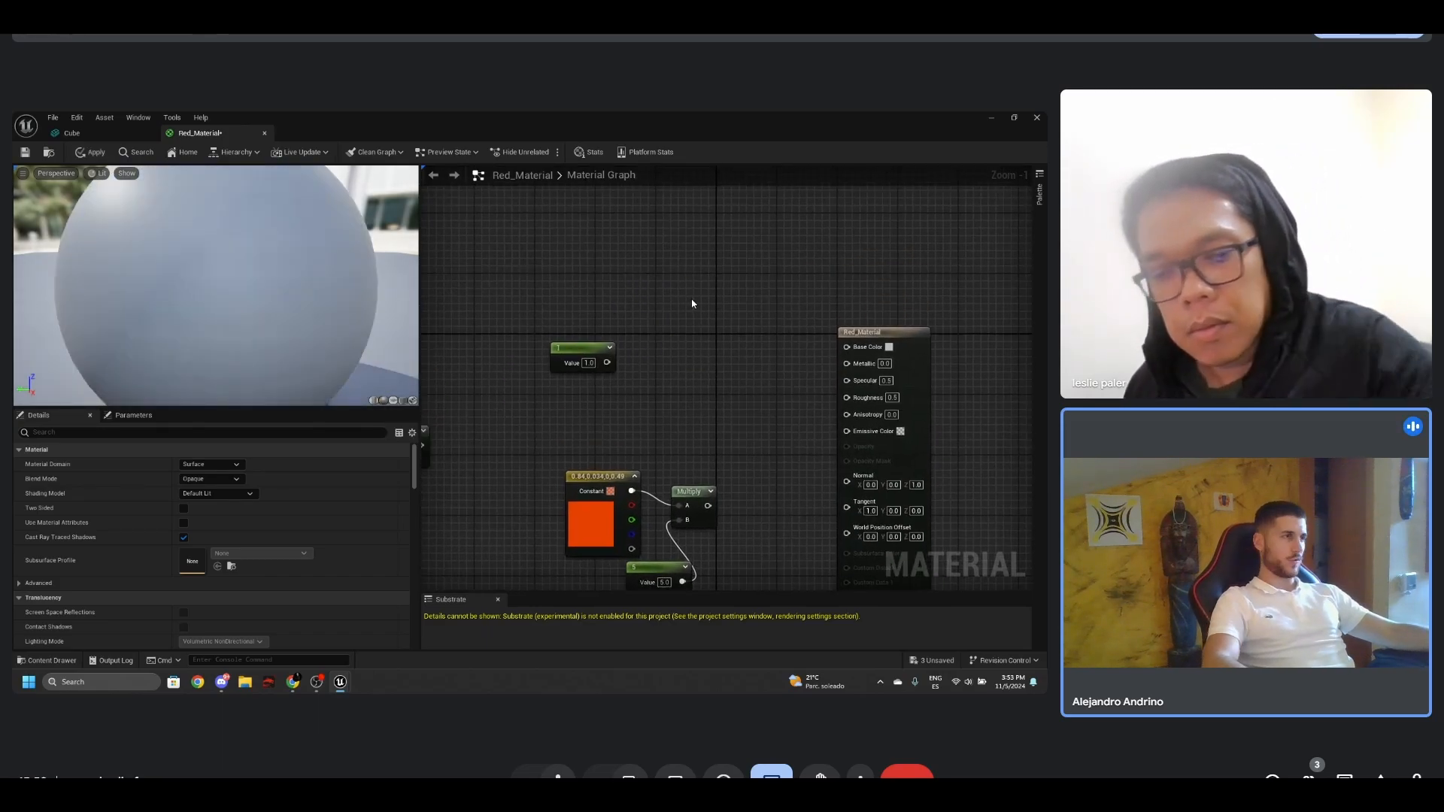
# - Add a four-component vector constant to the material graph and connect it to Base Color
pyautogui.press('4')
pyautogui.click(692, 300)
pyautogui.moveTo(752, 319); pyautogui.dragTo(846, 347)
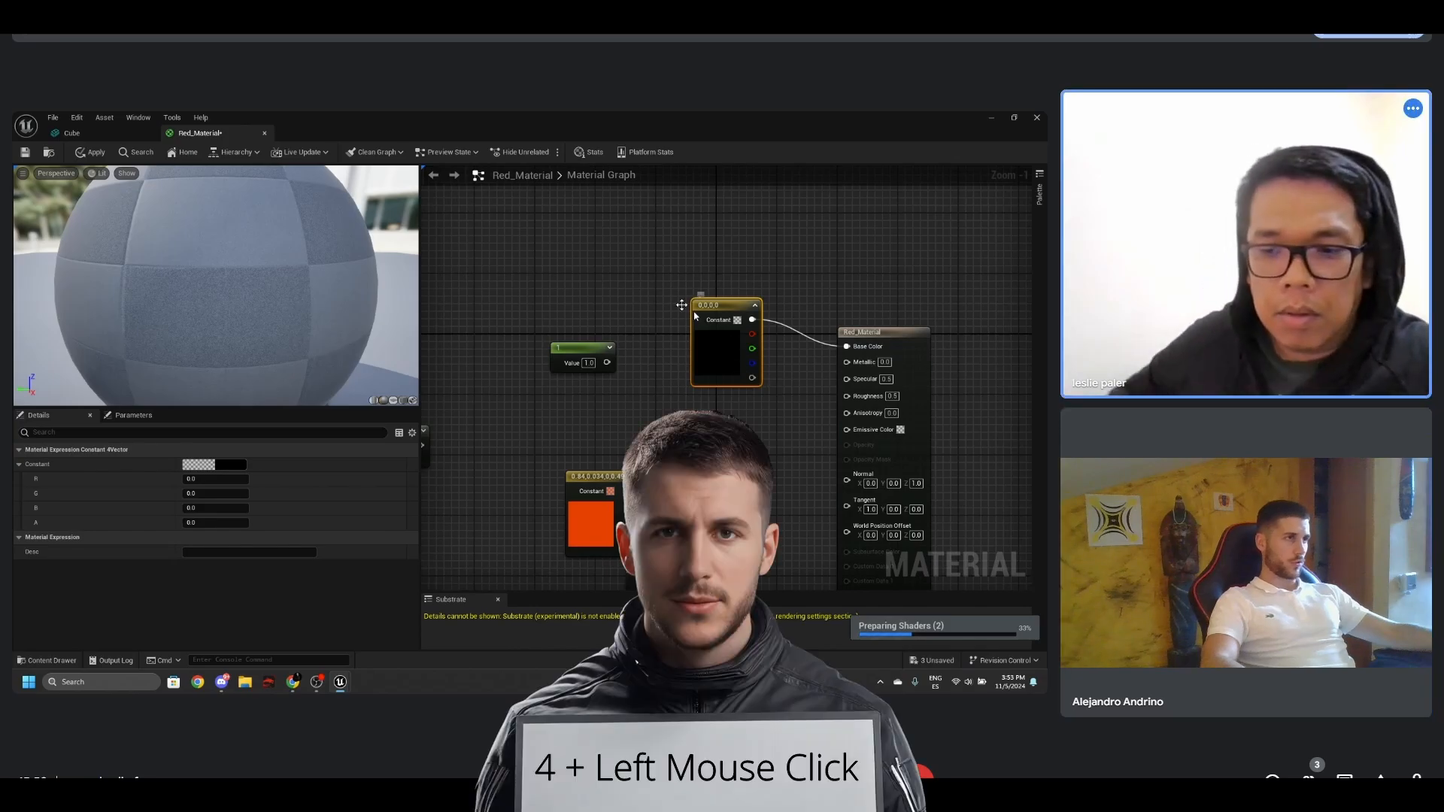
pyautogui.press('4')
pyautogui.click(599, 264)
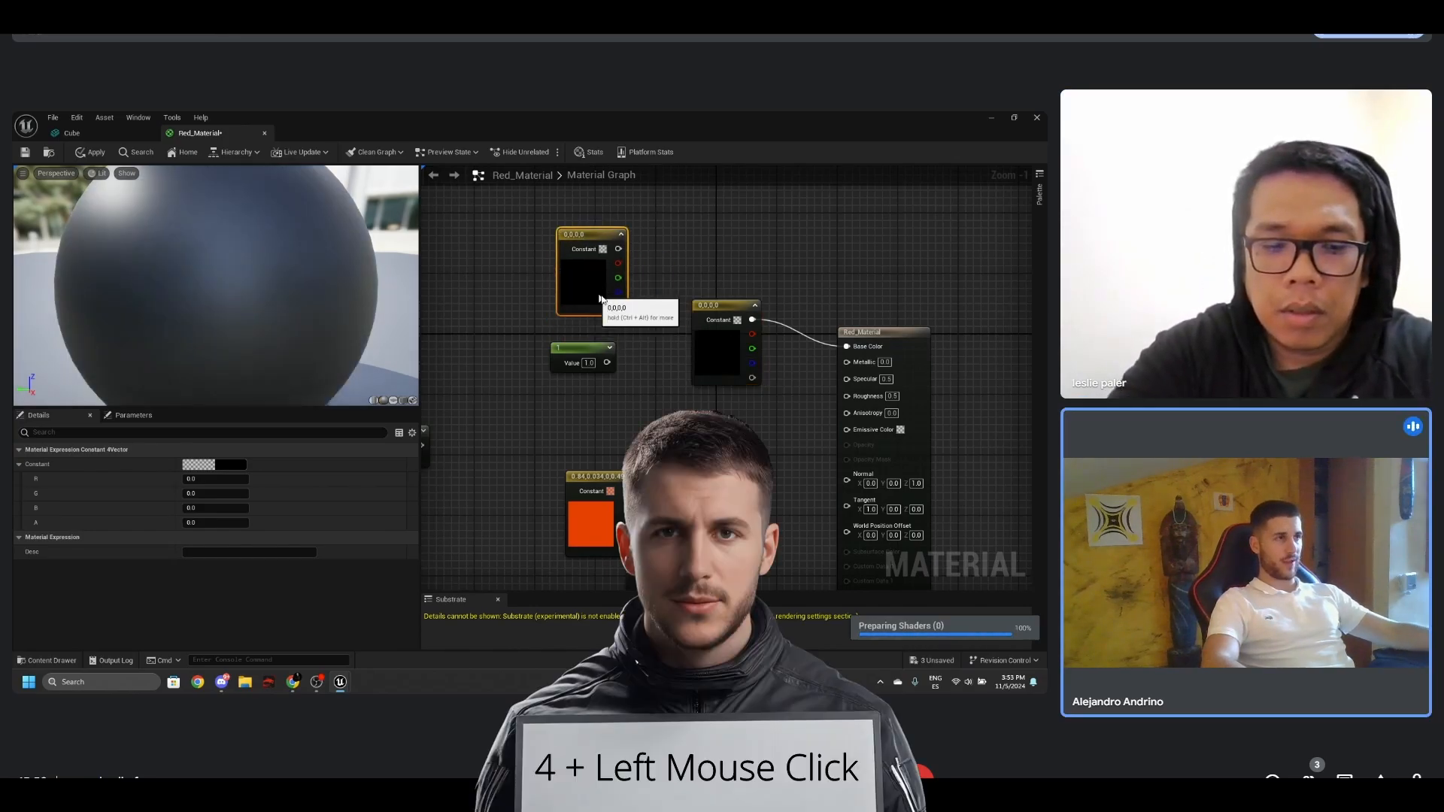
pyautogui.moveTo(604, 311); pyautogui.dragTo(599, 311)
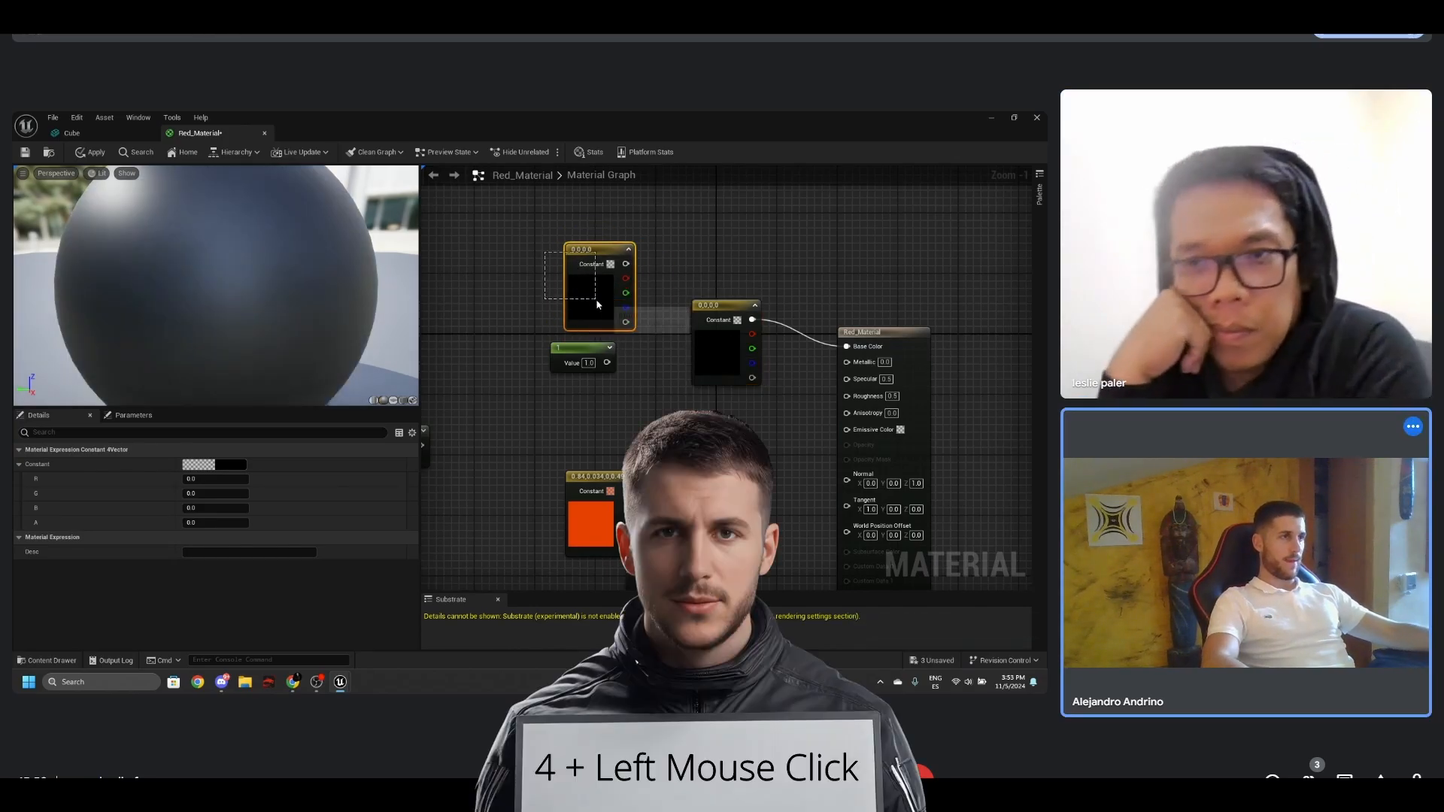
pyautogui.press('Delete')
# - Set the Base Color constant to a bright red of about R 1.0, G 0.02, B 0.0, A 1.0 and return to the level
pyautogui.click(718, 333)
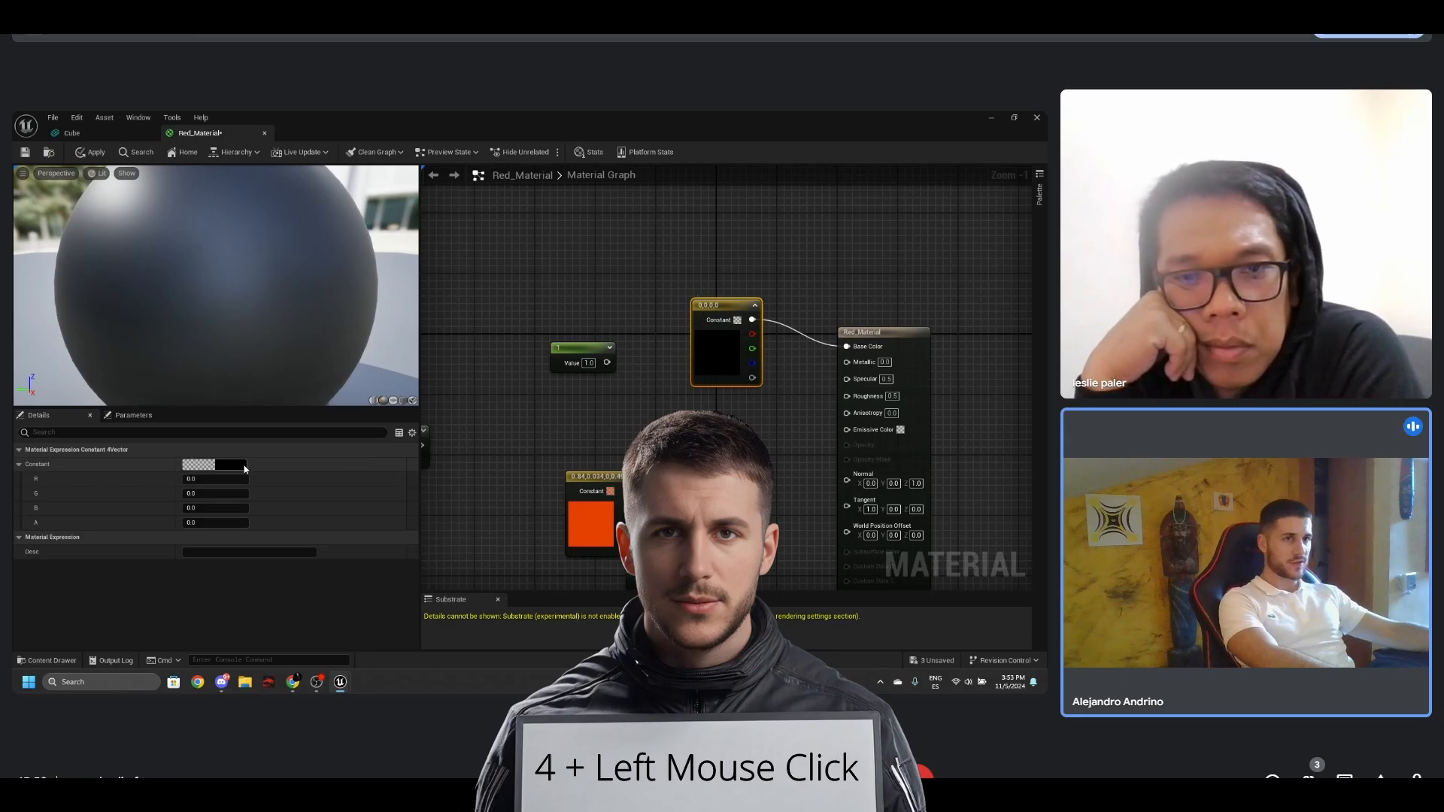
pyautogui.click(221, 466)
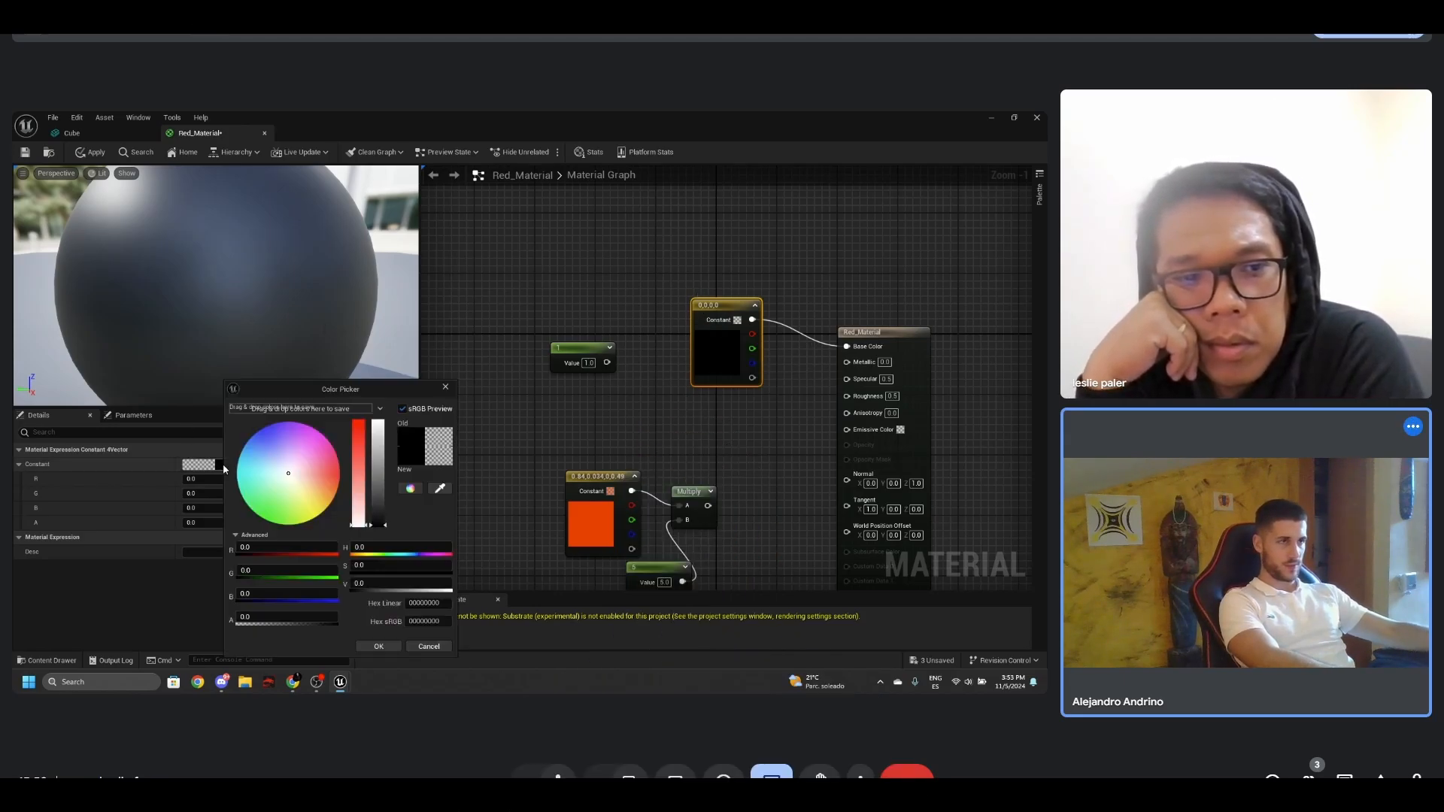
pyautogui.moveTo(318, 482); pyautogui.dragTo(340, 475)
pyautogui.click(391, 647)
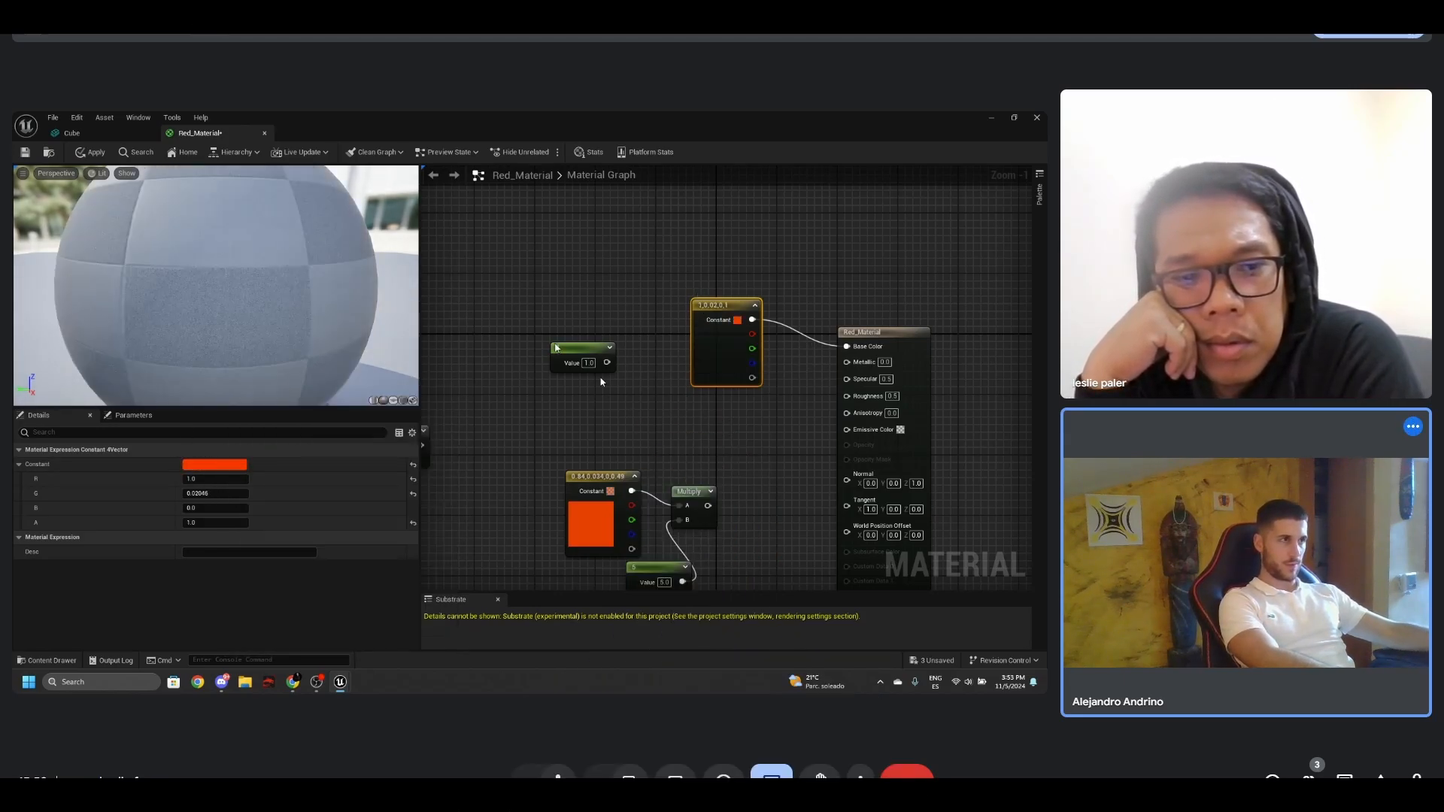
pyautogui.click(992, 118)
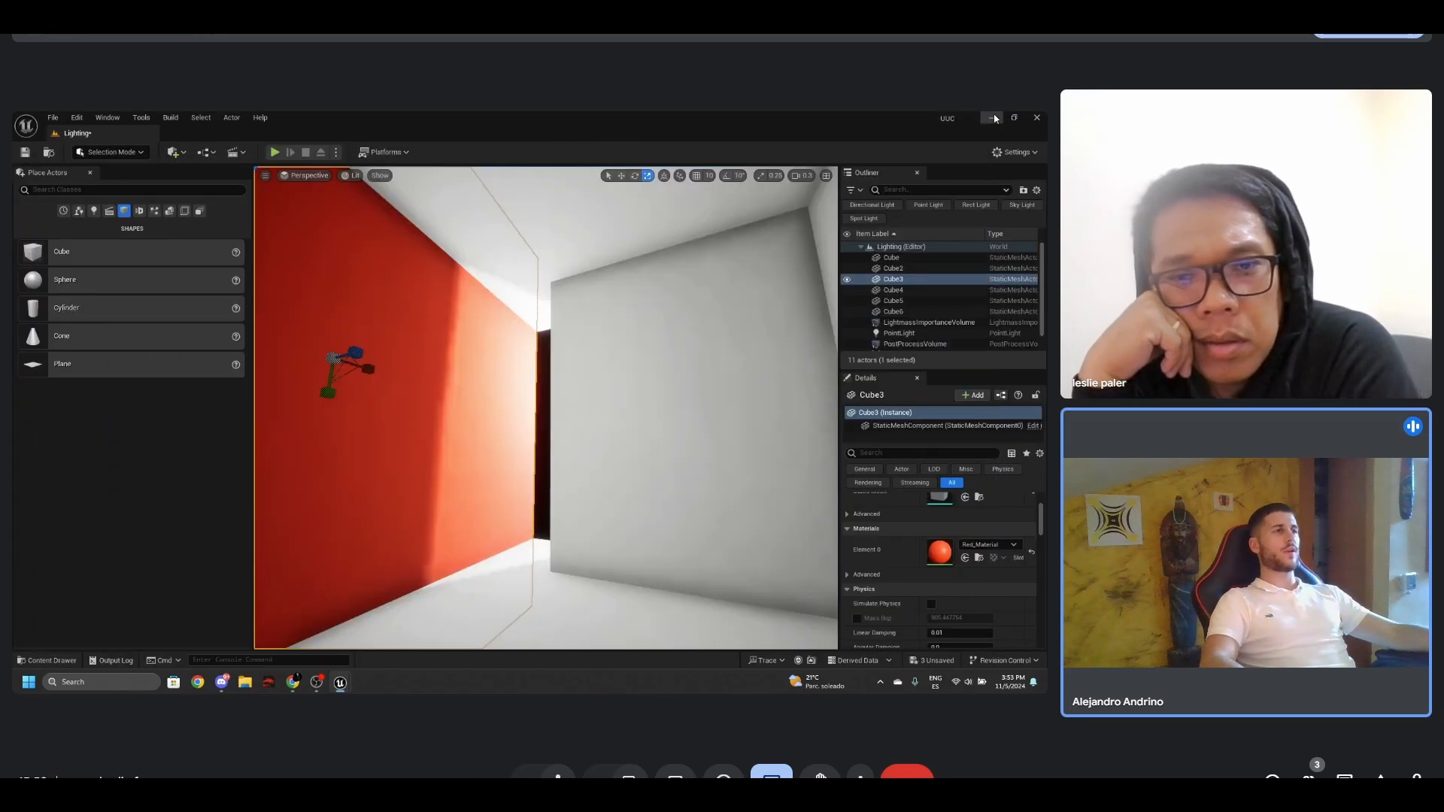
# - Examine the red wall Cube3 against the neighbouring walls and ceiling with the editor overlays toggled on and off
pyautogui.moveTo(669, 302); pyautogui.dragTo(586, 361, button='right')
pyautogui.press('g')
pyautogui.press('s')
pyautogui.press('g')
pyautogui.press('g')
pyautogui.press('g')
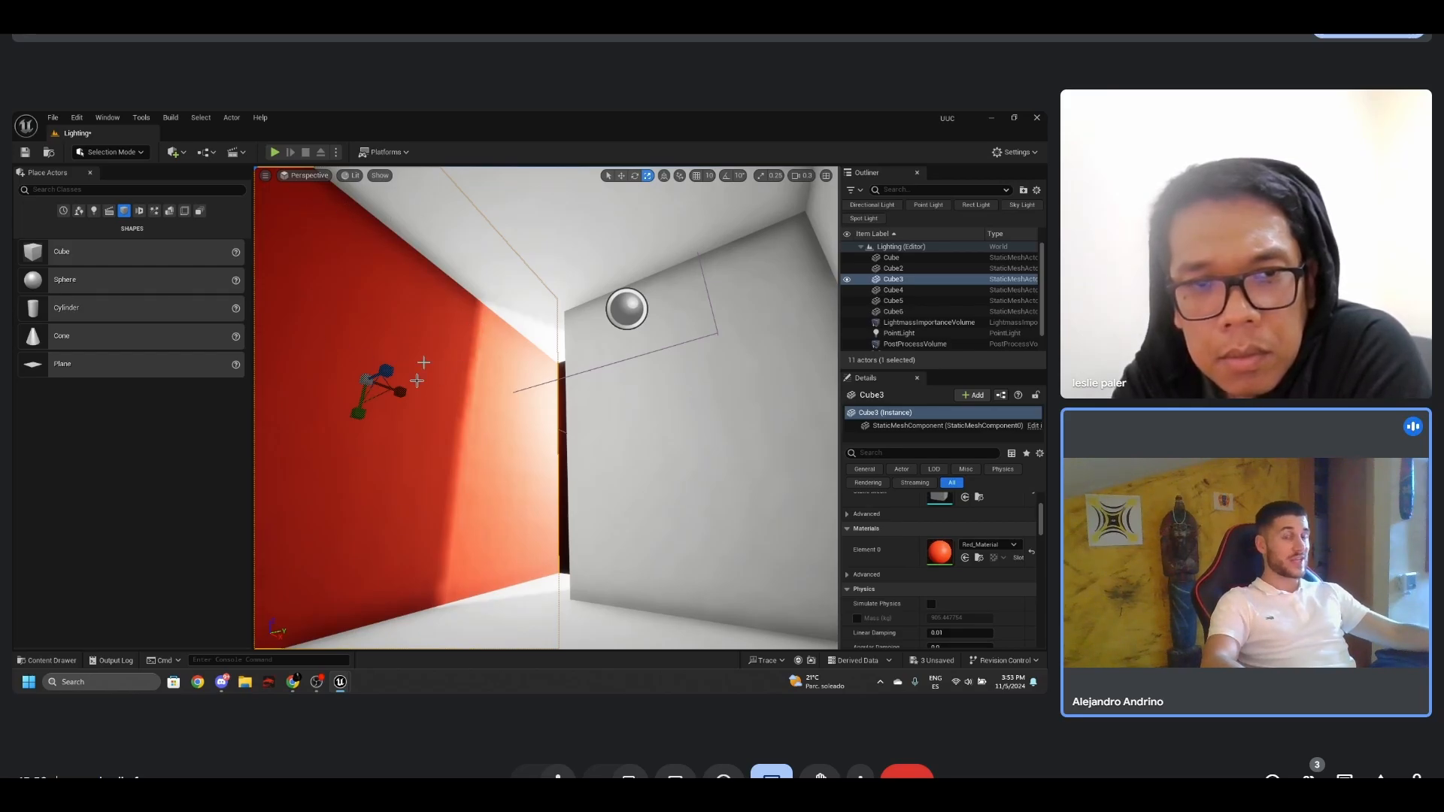
pyautogui.press('g')
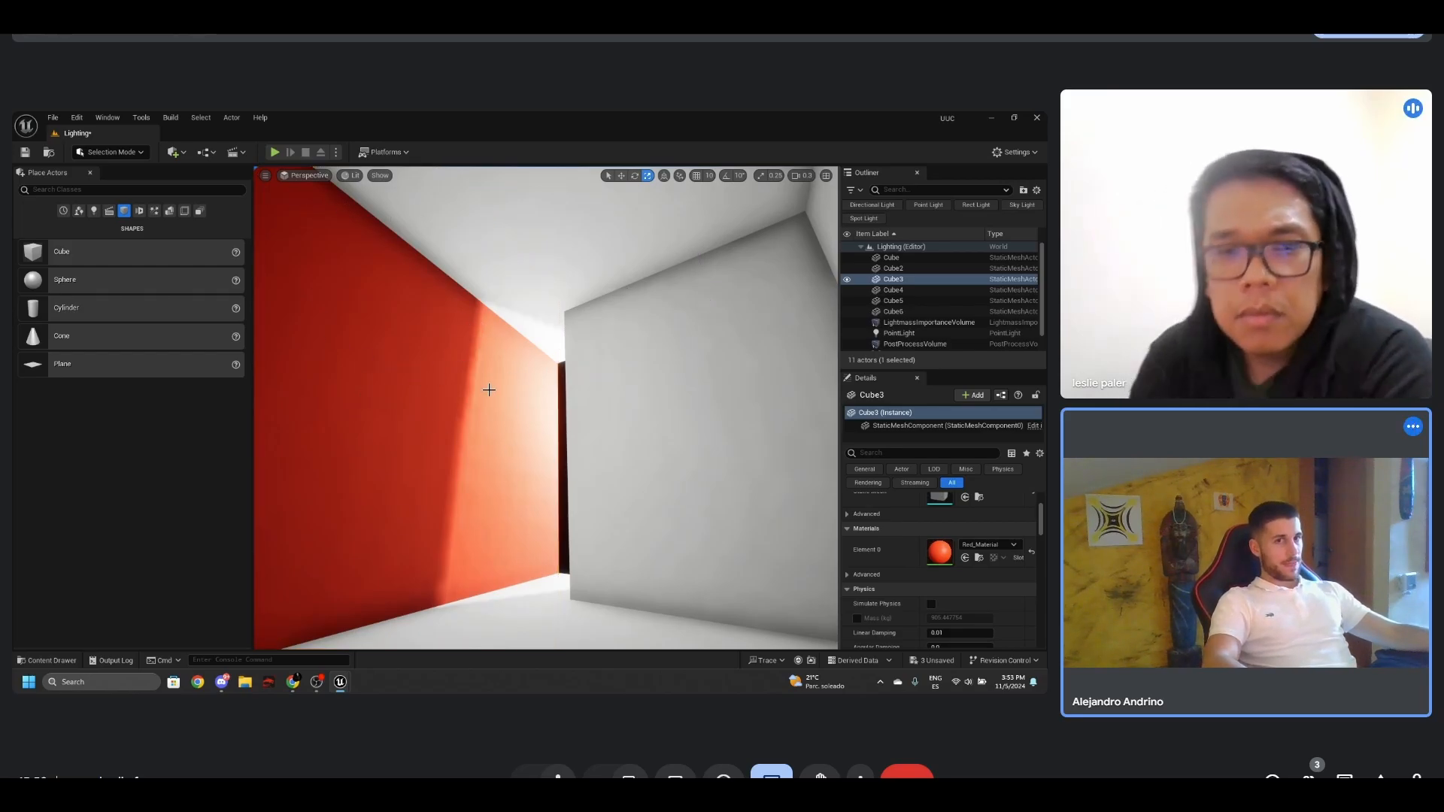
pyautogui.press('g')
pyautogui.moveTo(524, 397); pyautogui.dragTo(525, 423, button='right')
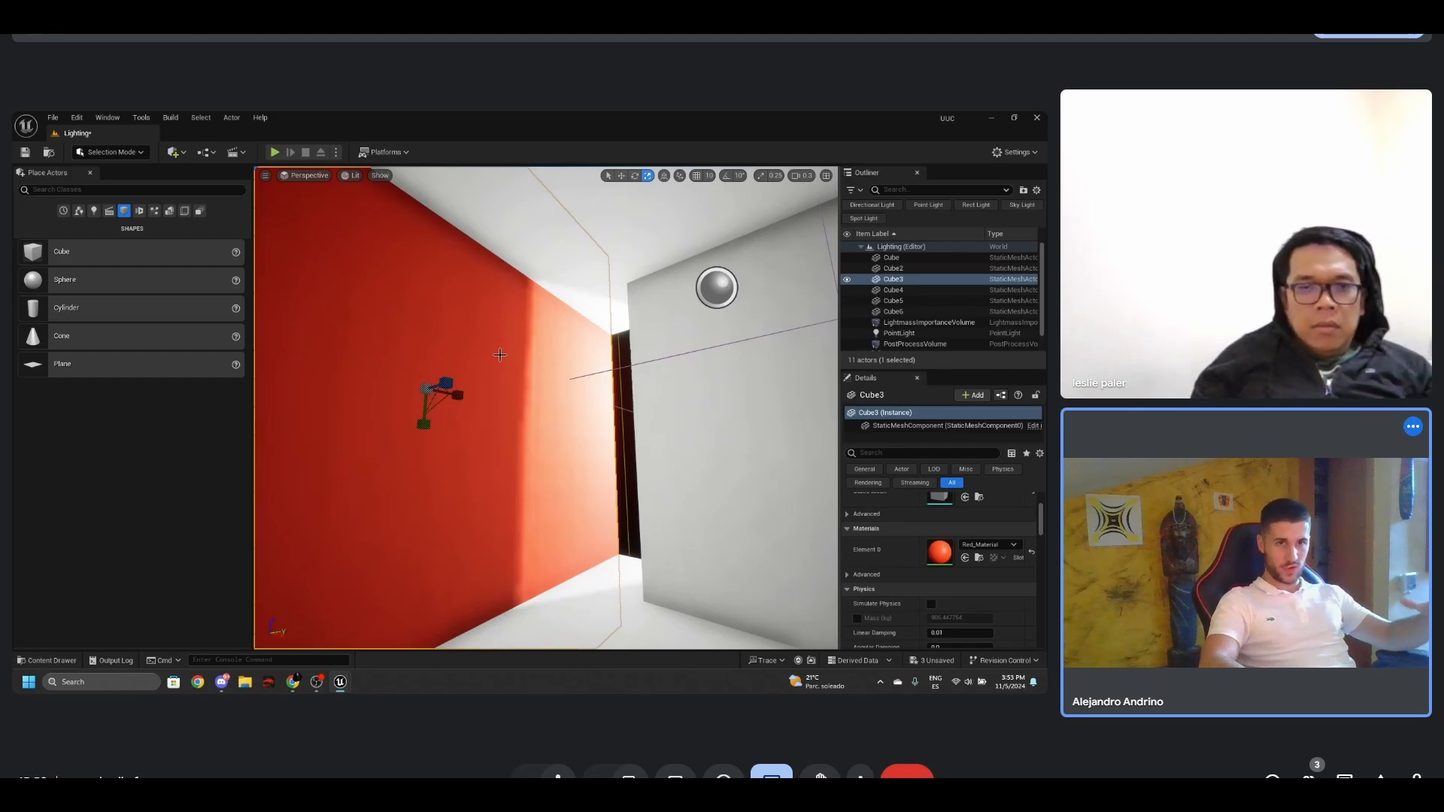
pyautogui.moveTo(500, 354); pyautogui.dragTo(697, 401, button='right')
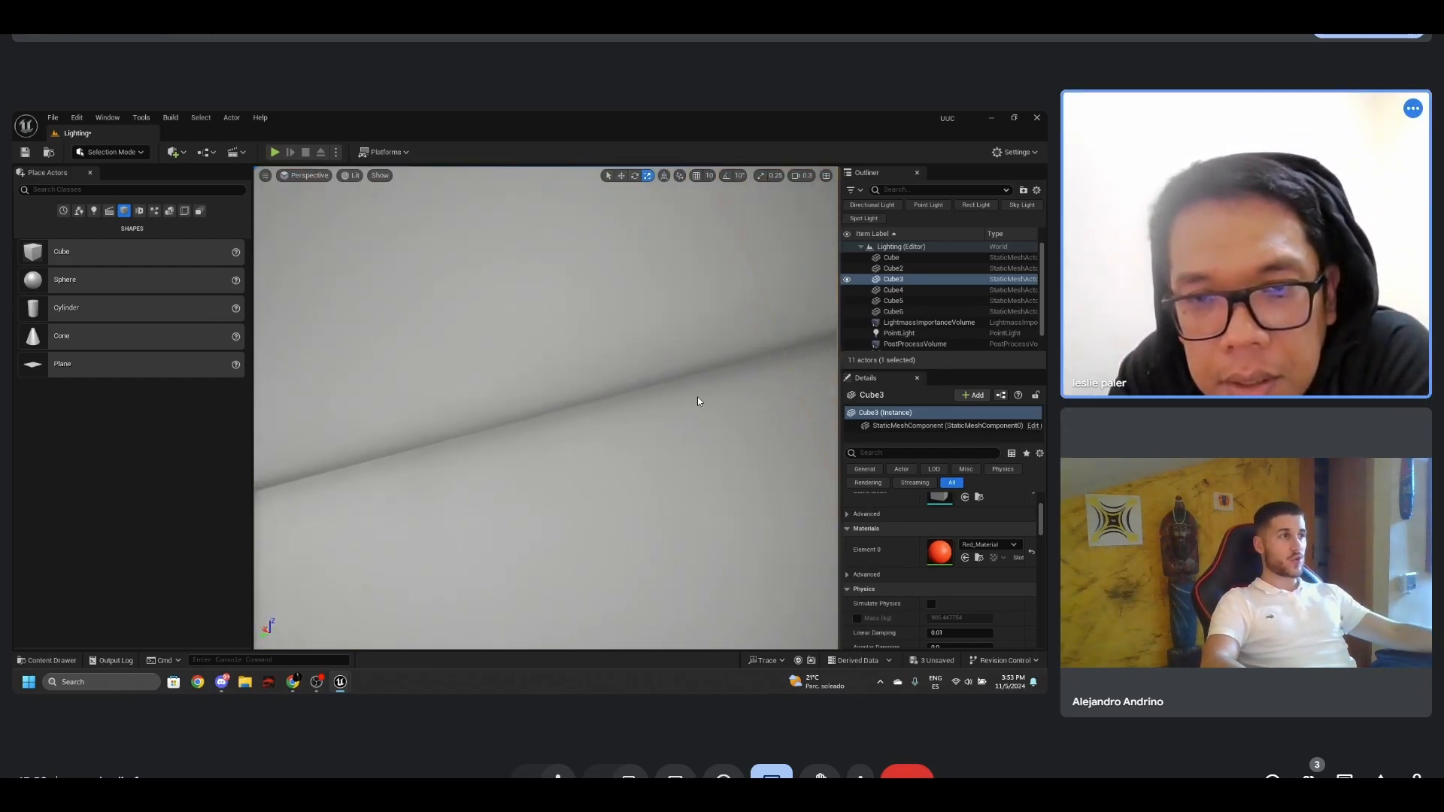
# - Rebuild the level's lighting with the red wall in place, close the extra windows, and inspect the colour bounced around the room
pyautogui.click(172, 118)
pyautogui.click(197, 185)
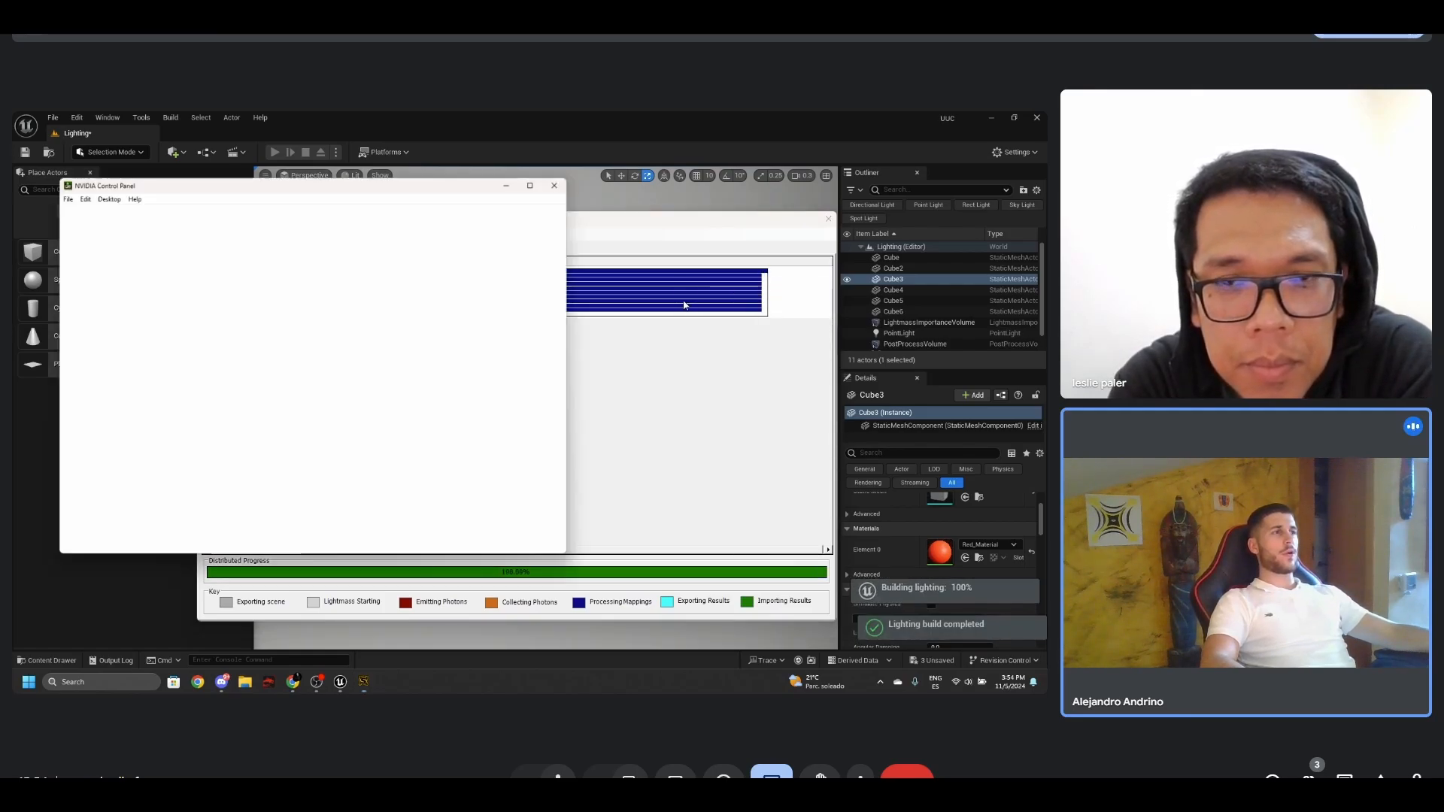
pyautogui.click(560, 182)
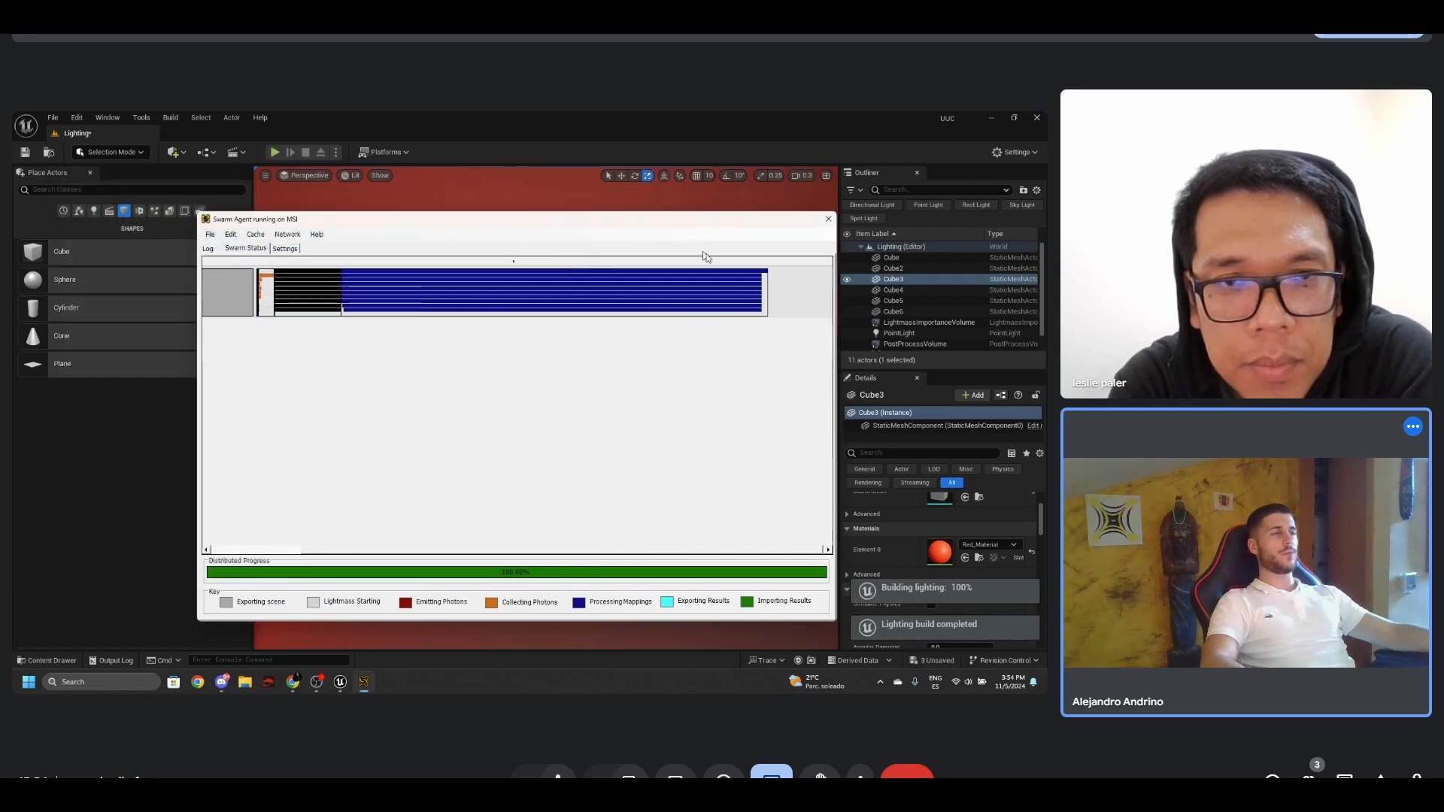
pyautogui.click(831, 217)
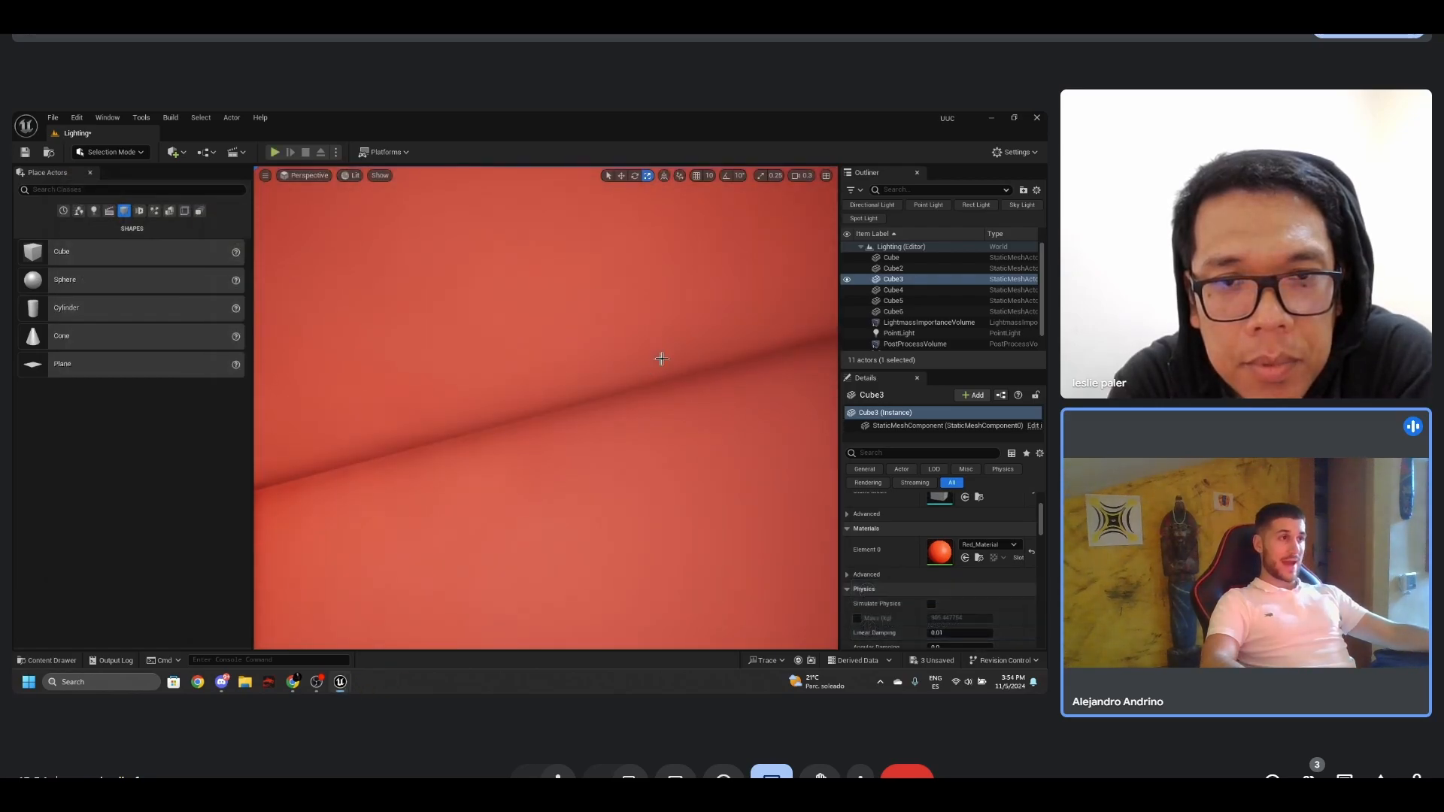
pyautogui.moveTo(638, 379); pyautogui.dragTo(775, 451, button='right')
pyautogui.click(730, 371)
pyautogui.moveTo(729, 371); pyautogui.dragTo(605, 349, button='right')
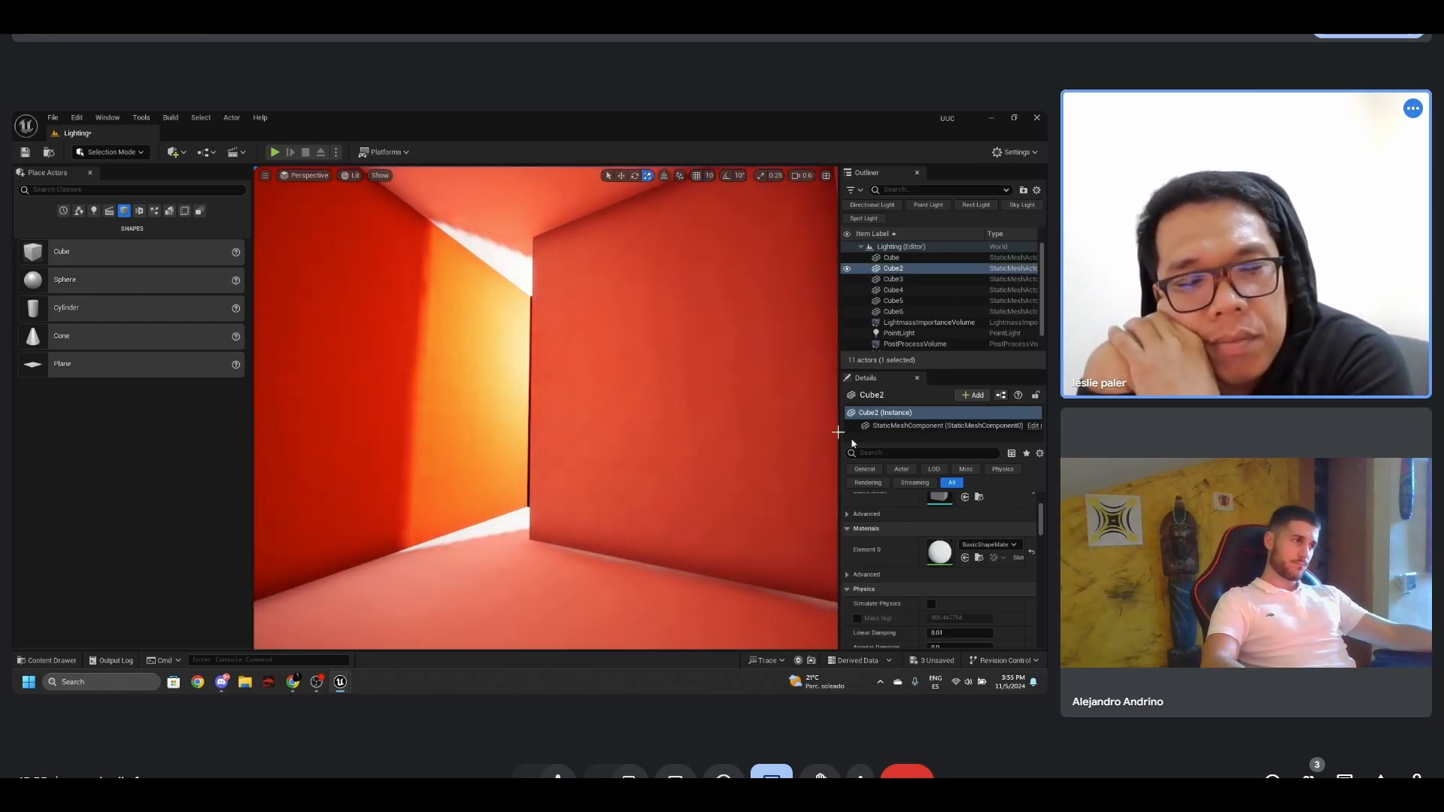
# - Reopen Cube3's Red_Material, disconnect the red constant from Base Color, apply the change, and return to the level
pyautogui.click(451, 351)
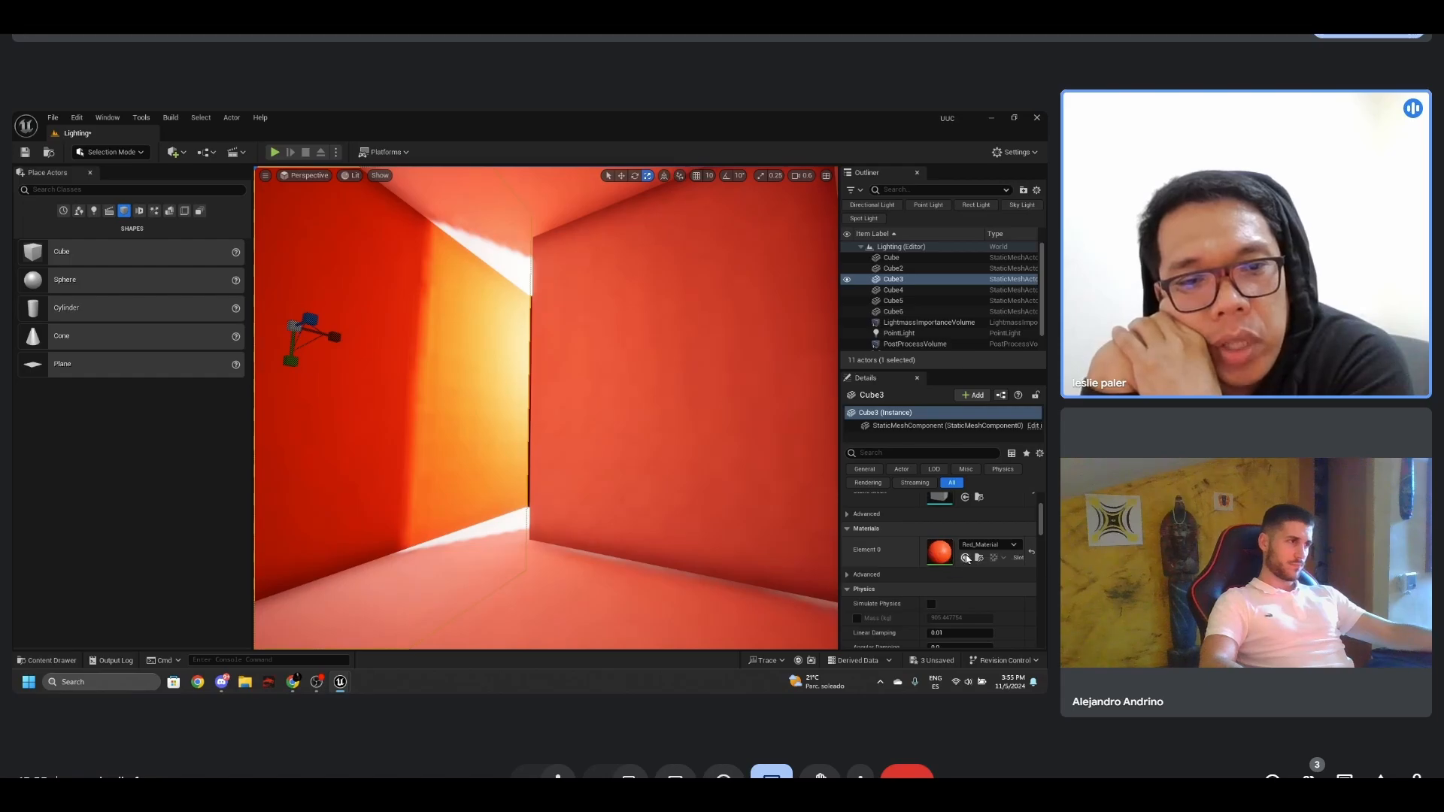
pyautogui.doubleClick(942, 552)
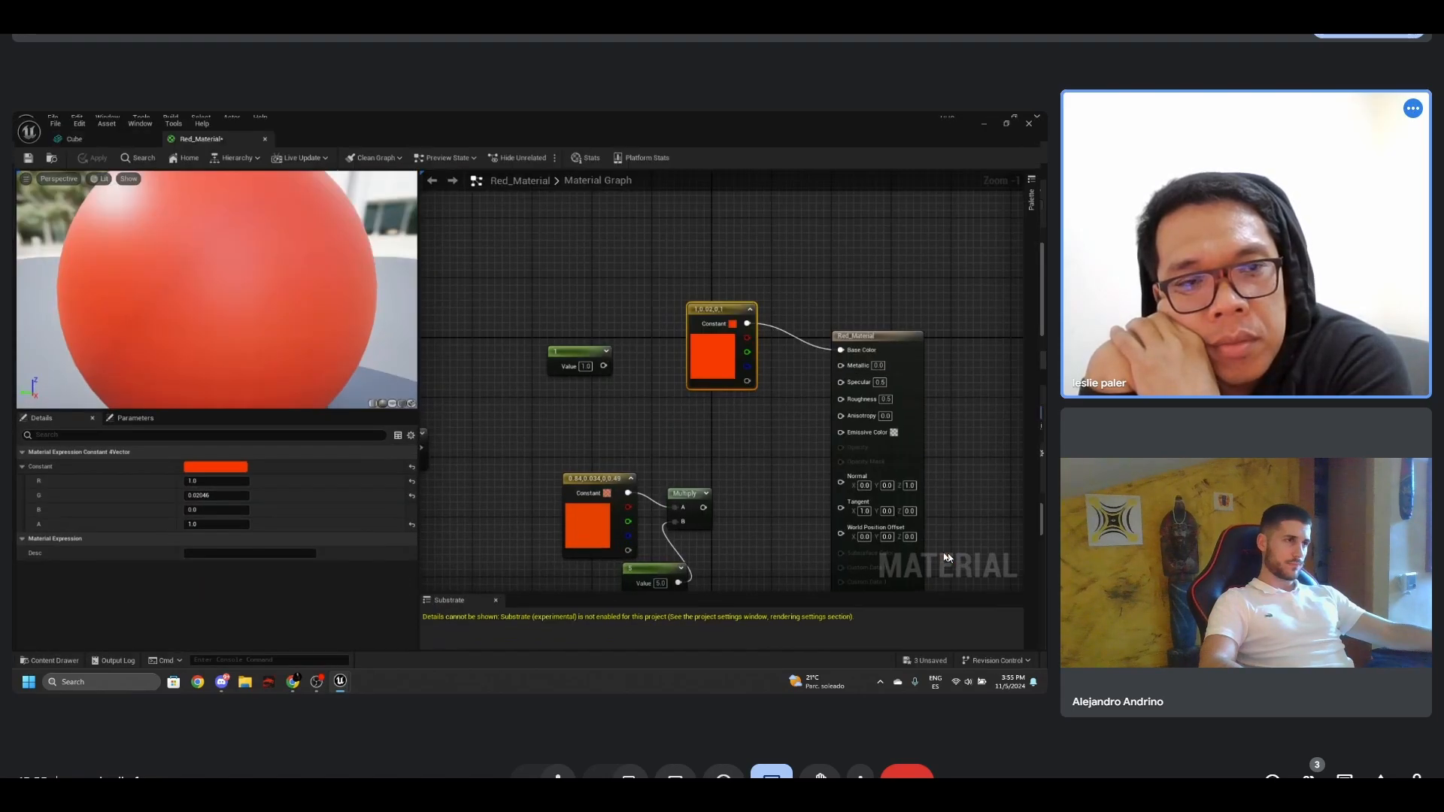
pyautogui.keyDown('alt'); pyautogui.click(792, 336); pyautogui.keyUp('alt')
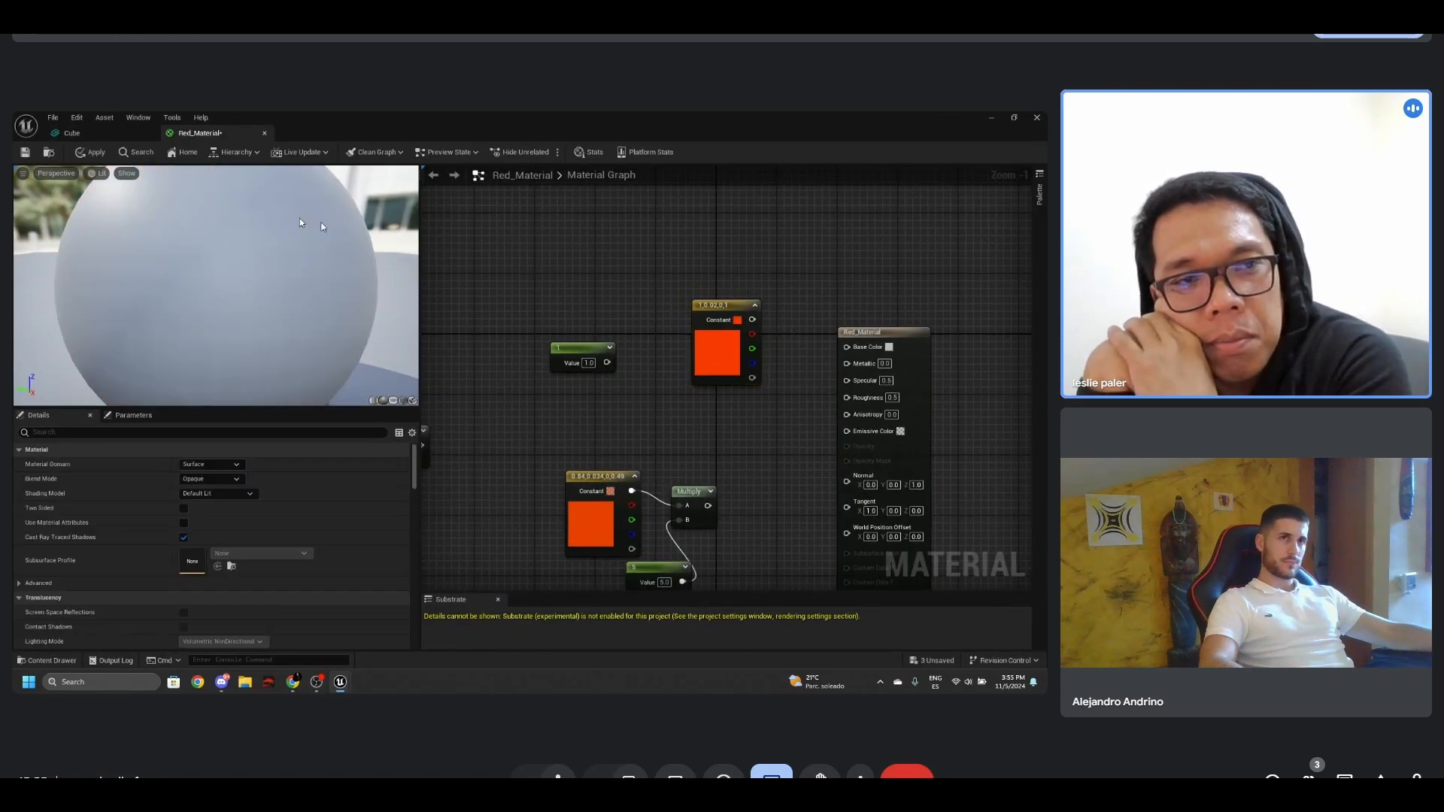
pyautogui.click(96, 153)
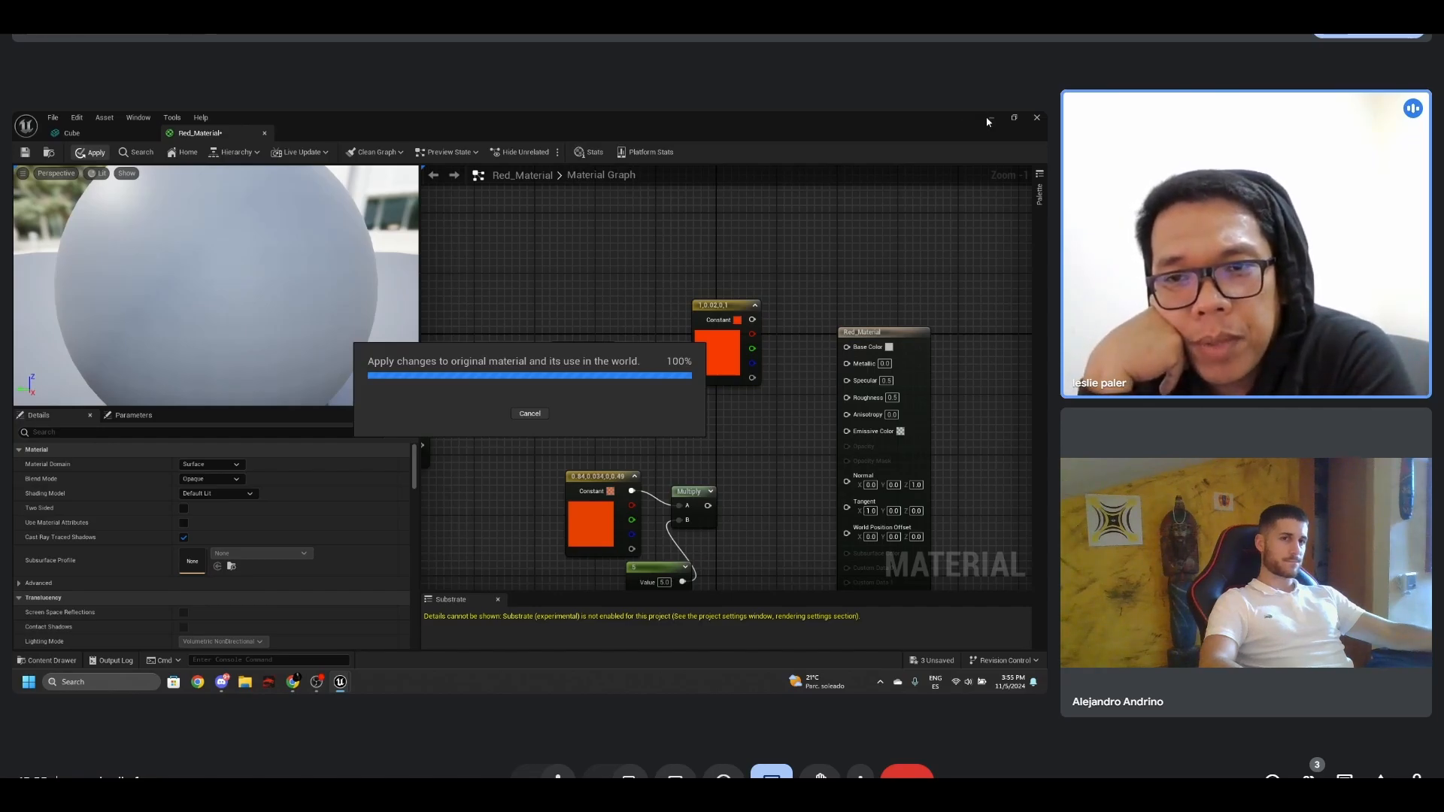
pyautogui.click(989, 120)
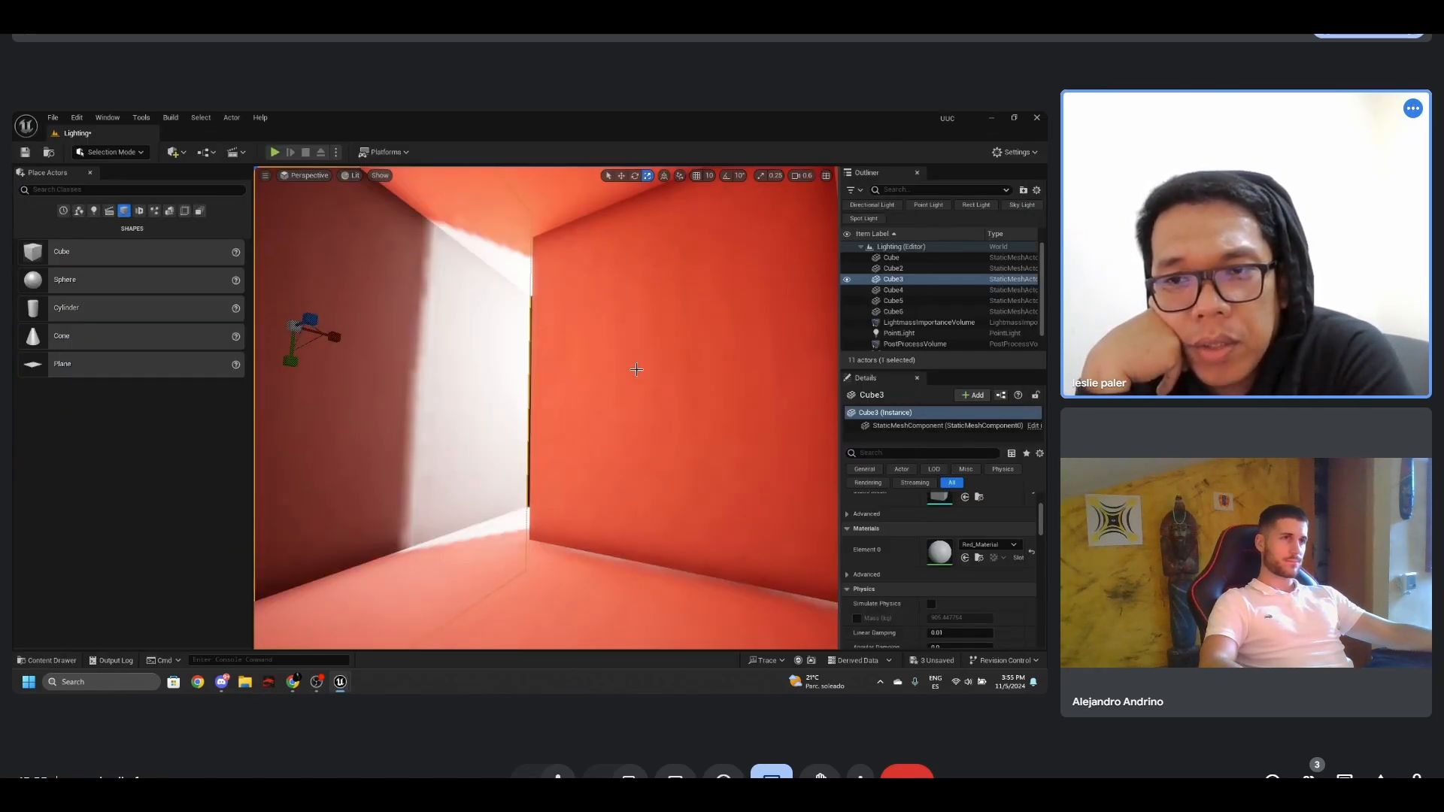
# - Rebuild the level's lighting with the red colour disconnected from Cube3's material
pyautogui.moveTo(637, 369); pyautogui.dragTo(632, 364, button='right')
pyautogui.scroll(-5, 630, 367)
pyautogui.scroll(1, 630, 367)
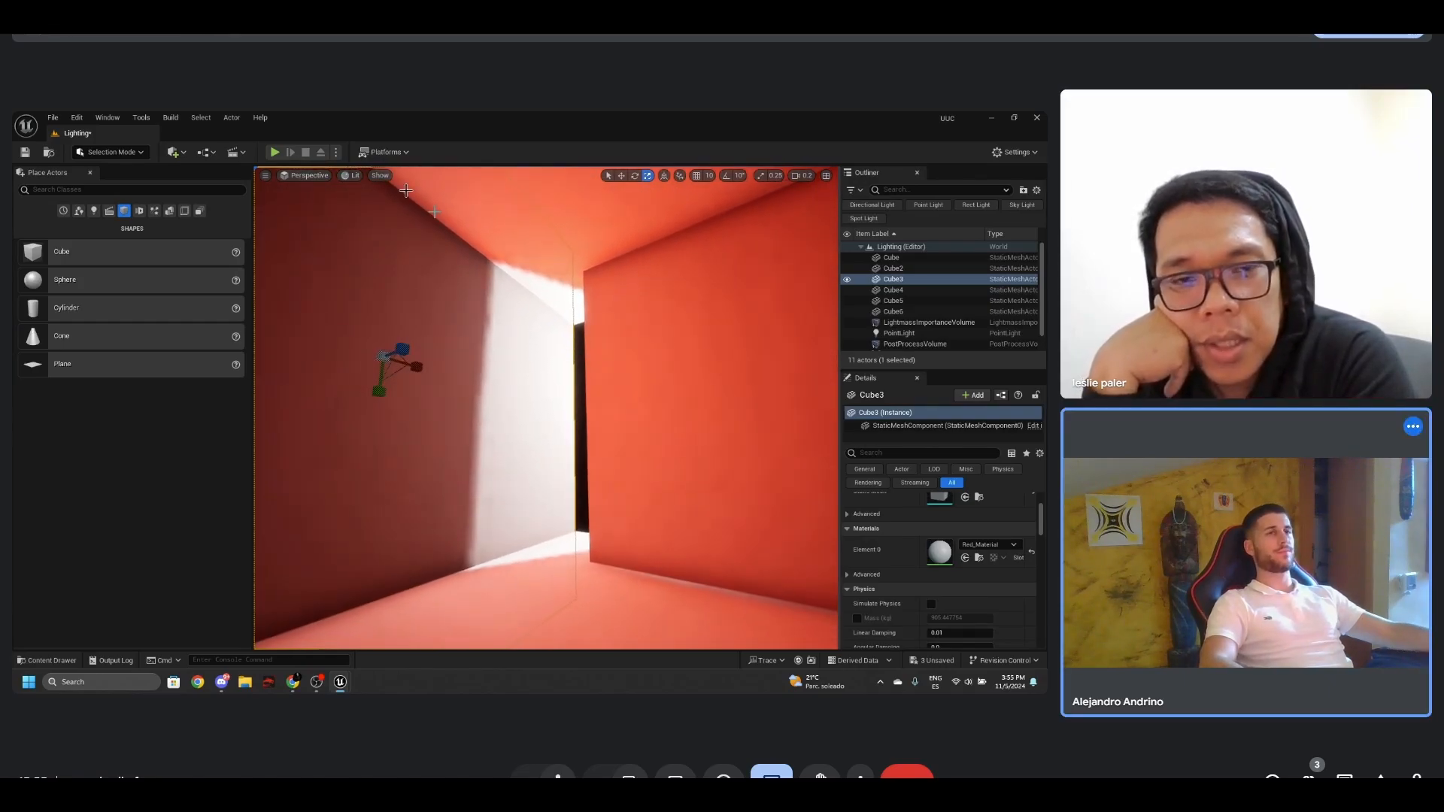
pyautogui.click(205, 120)
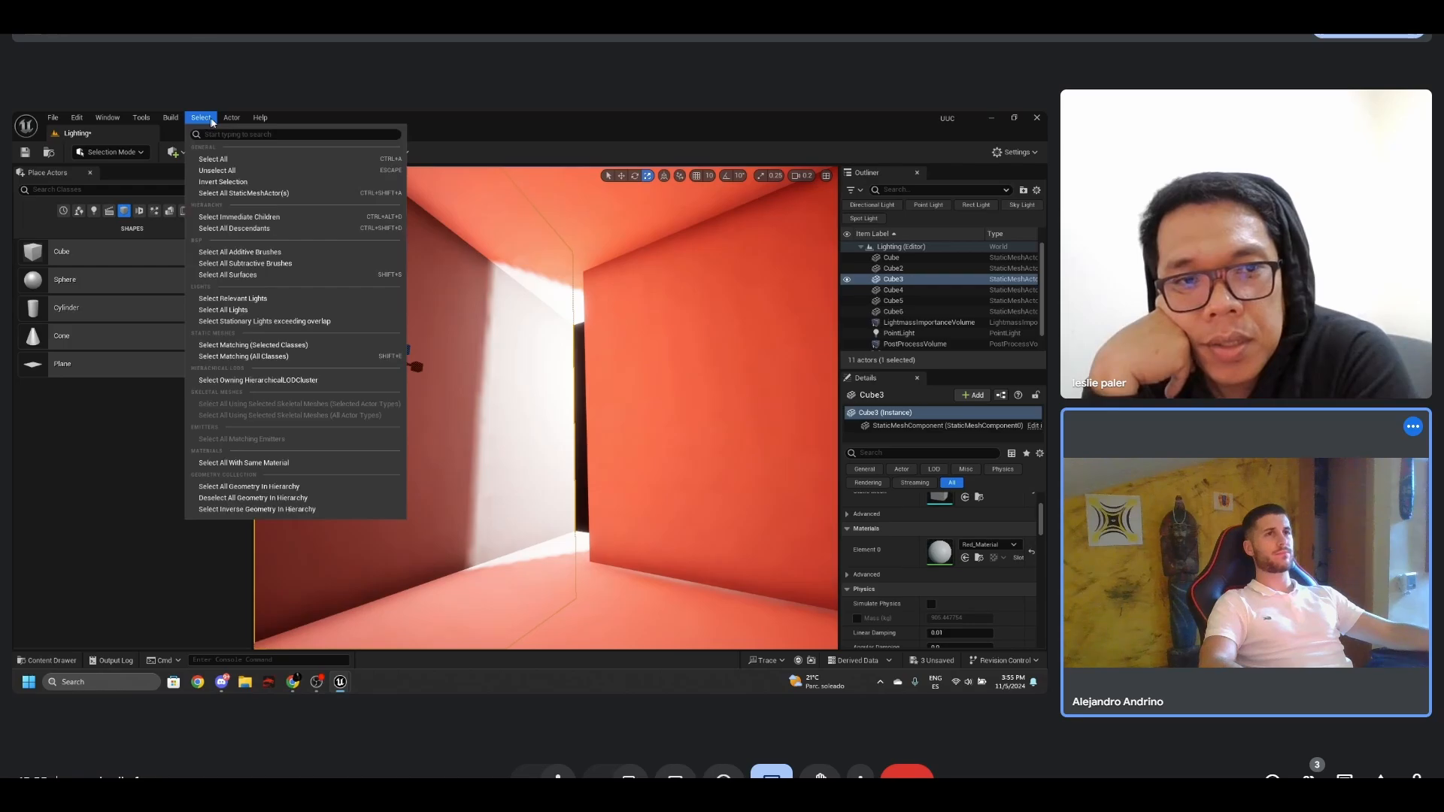
pyautogui.moveTo(172, 118)
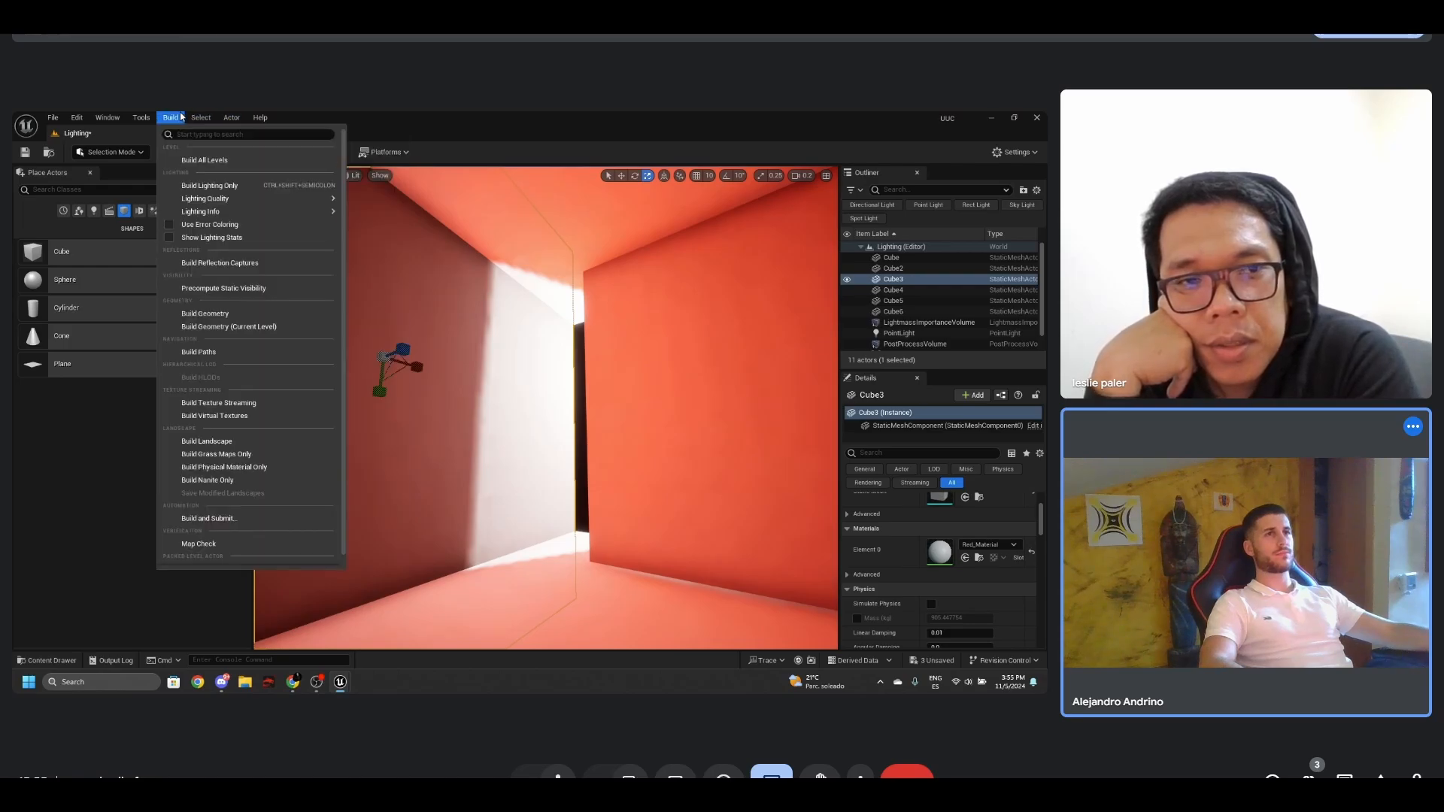
pyautogui.click(200, 186)
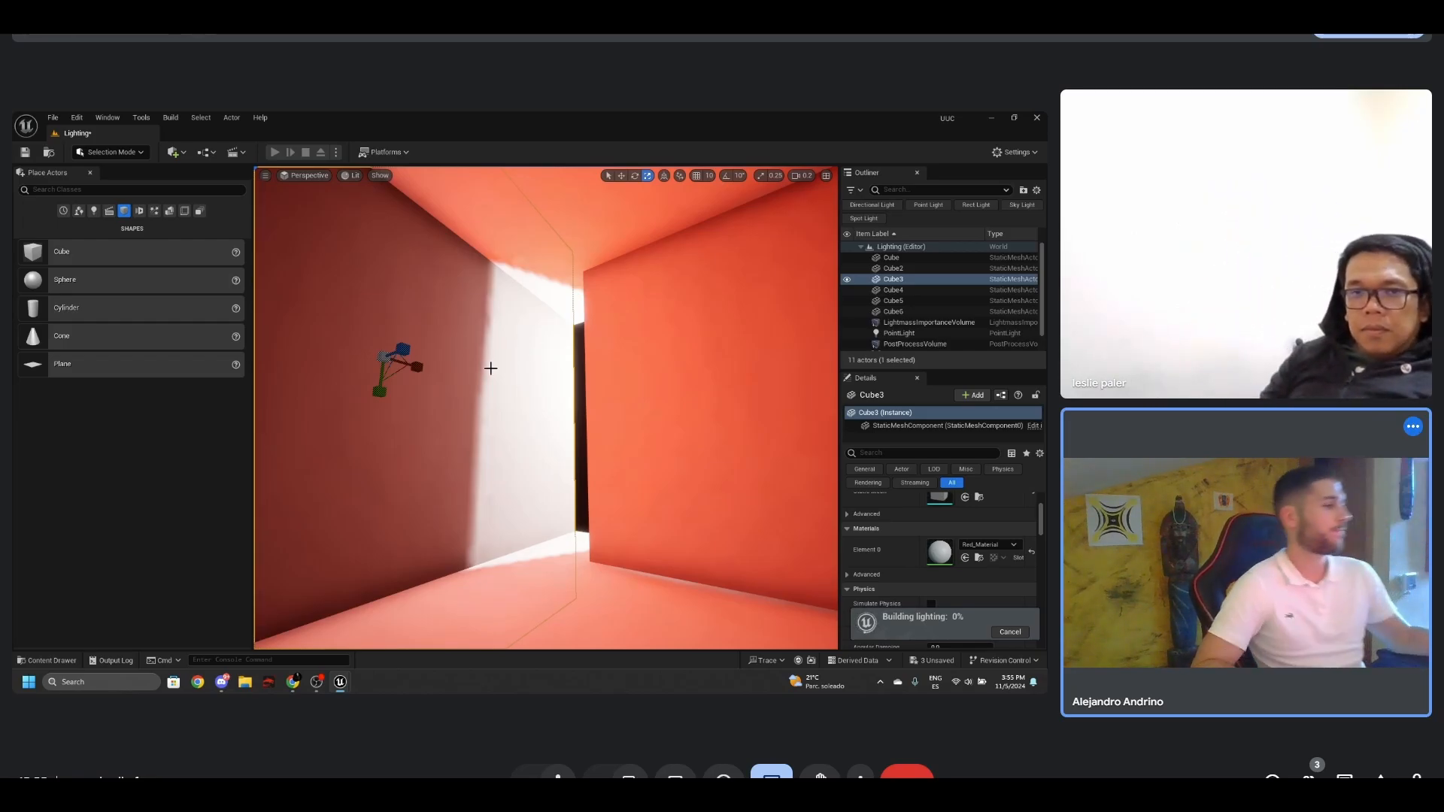
# - Place a basic sphere on the floor in the middle of the room and raise it slightly
pyautogui.moveTo(581, 393); pyautogui.dragTo(568, 388, button='right')
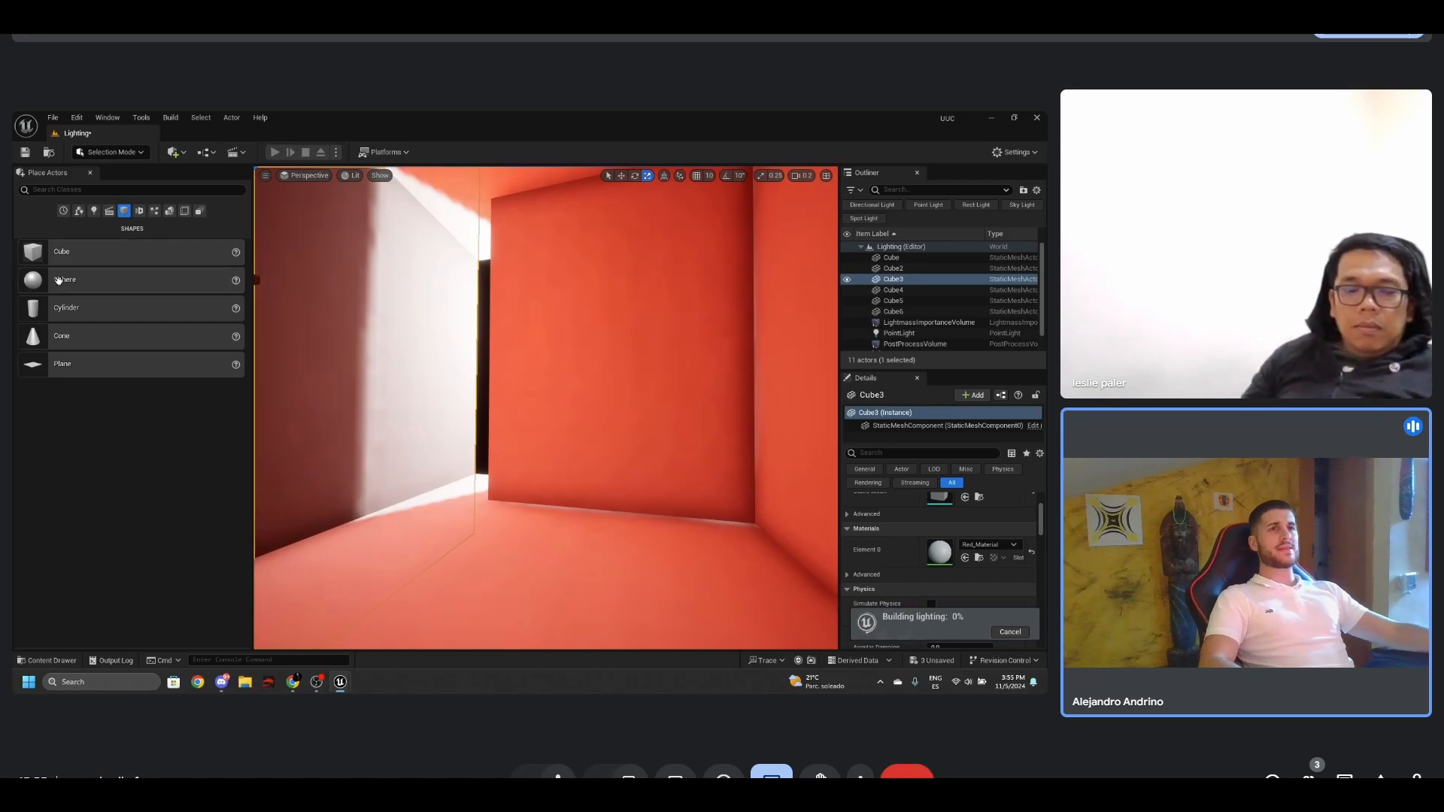
pyautogui.moveTo(59, 280); pyautogui.dragTo(532, 584)
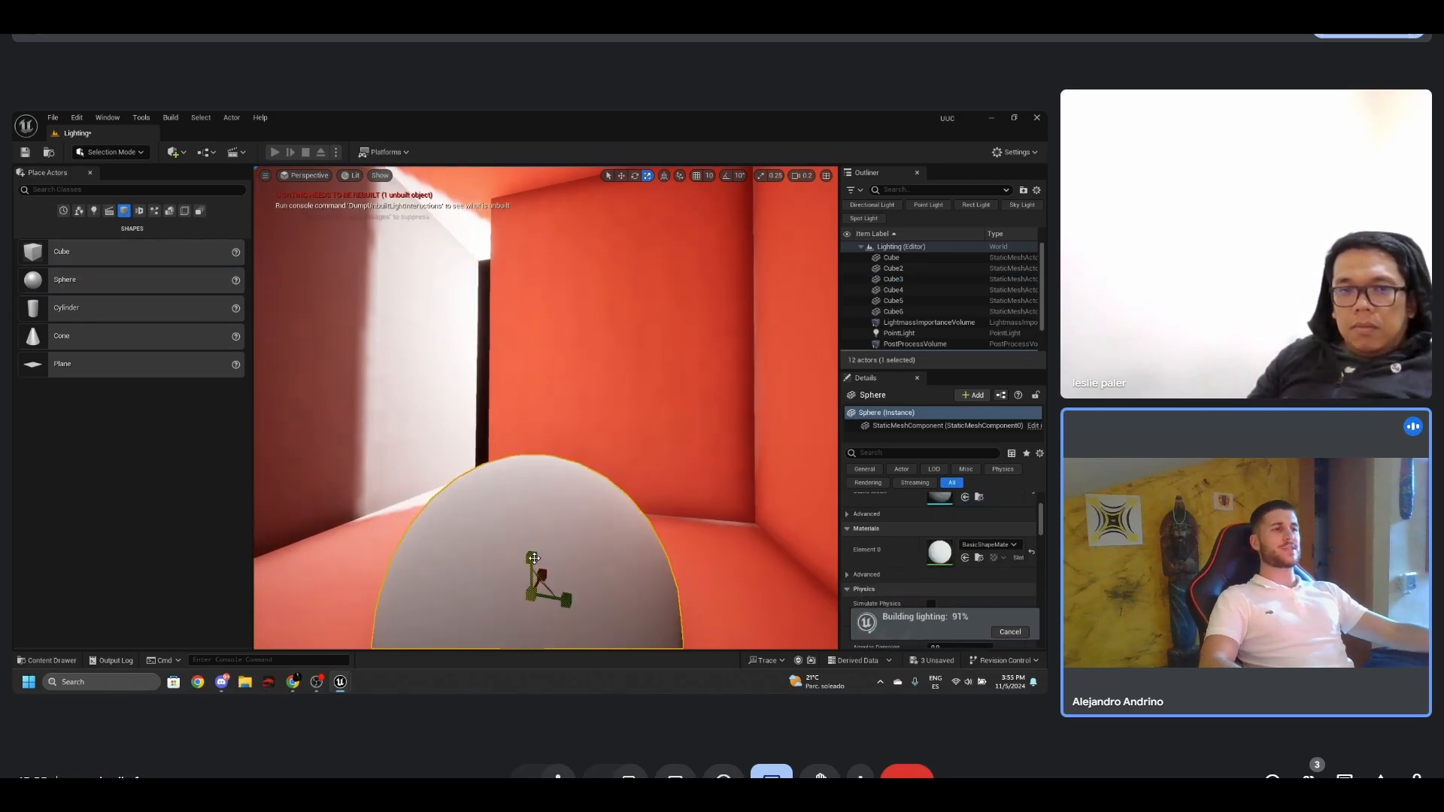
pyautogui.moveTo(589, 519); pyautogui.dragTo(598, 516, button='right')
pyautogui.moveTo(556, 569); pyautogui.dragTo(556, 512)
# - Assign the M_Metal_Chrome material to the sphere and dismiss the map check notification
pyautogui.scroll(-2, 946, 541)
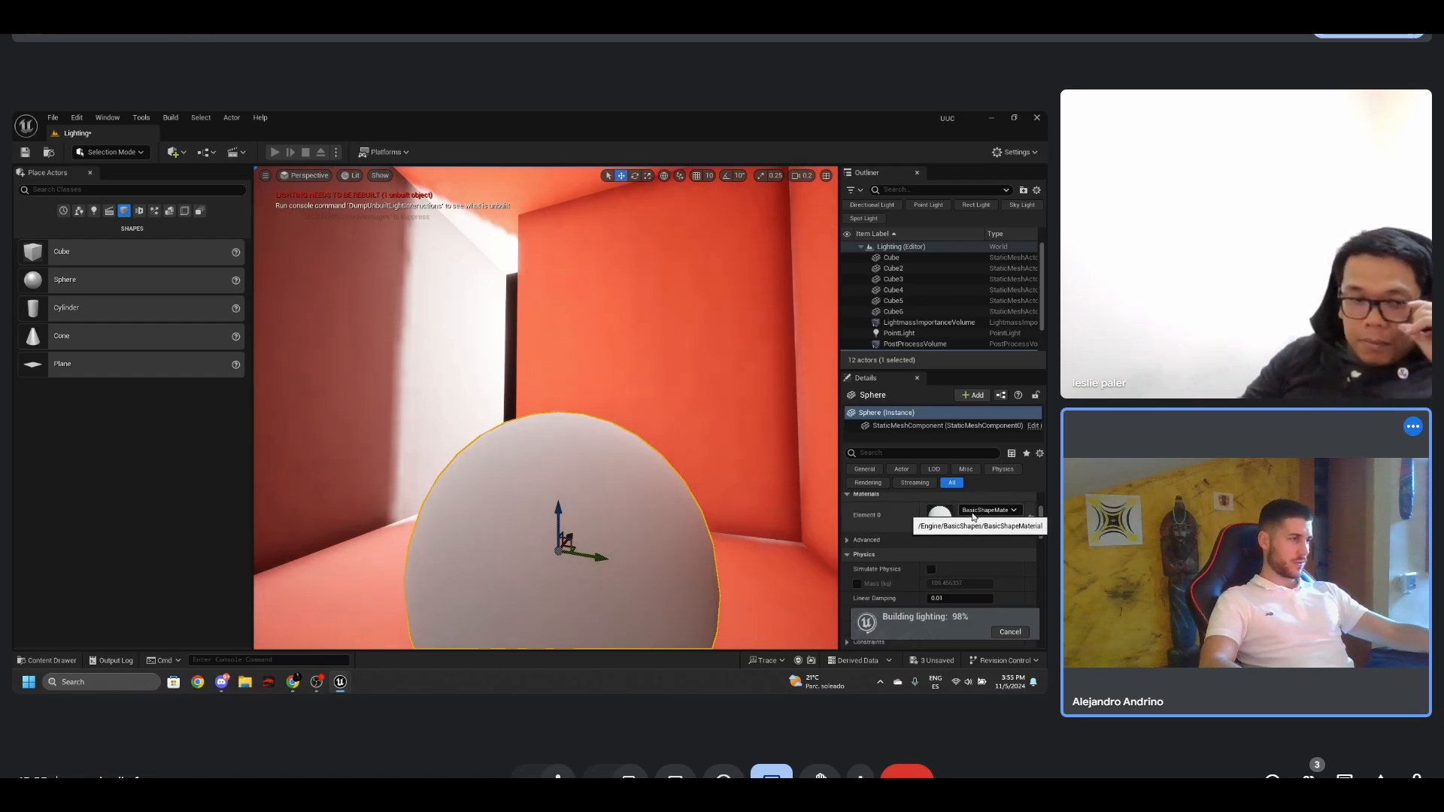
pyautogui.click(974, 517)
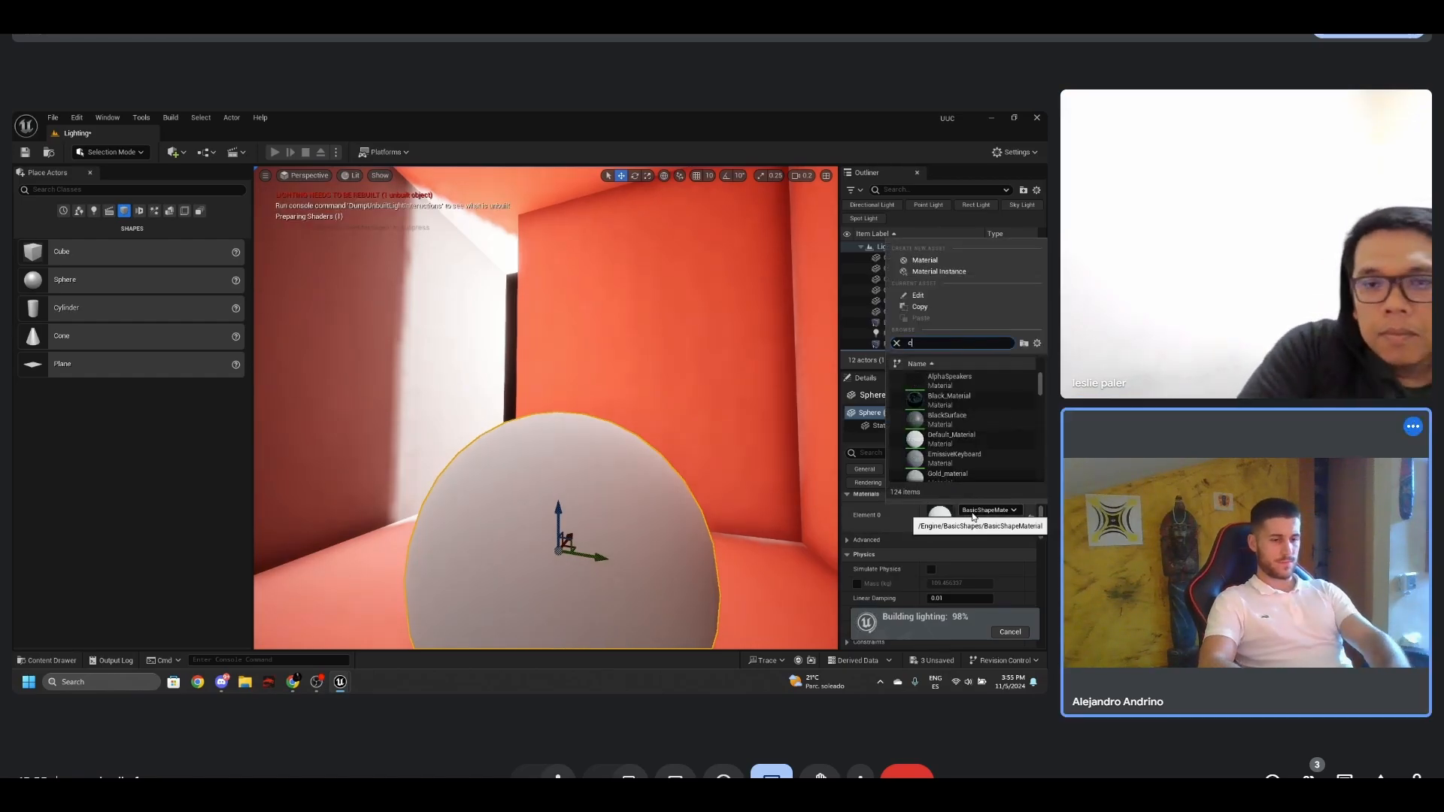
pyautogui.write('chr')
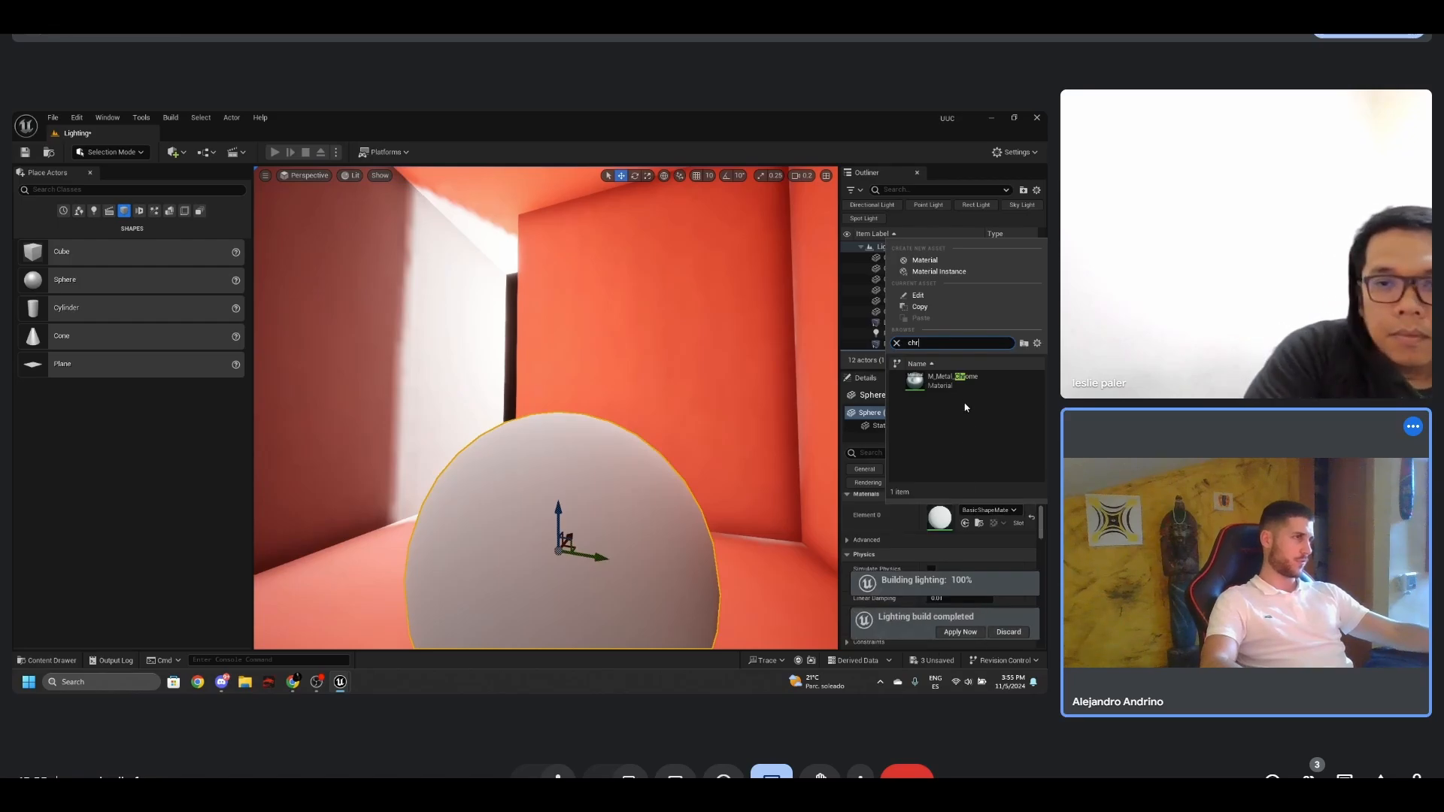
pyautogui.click(959, 383)
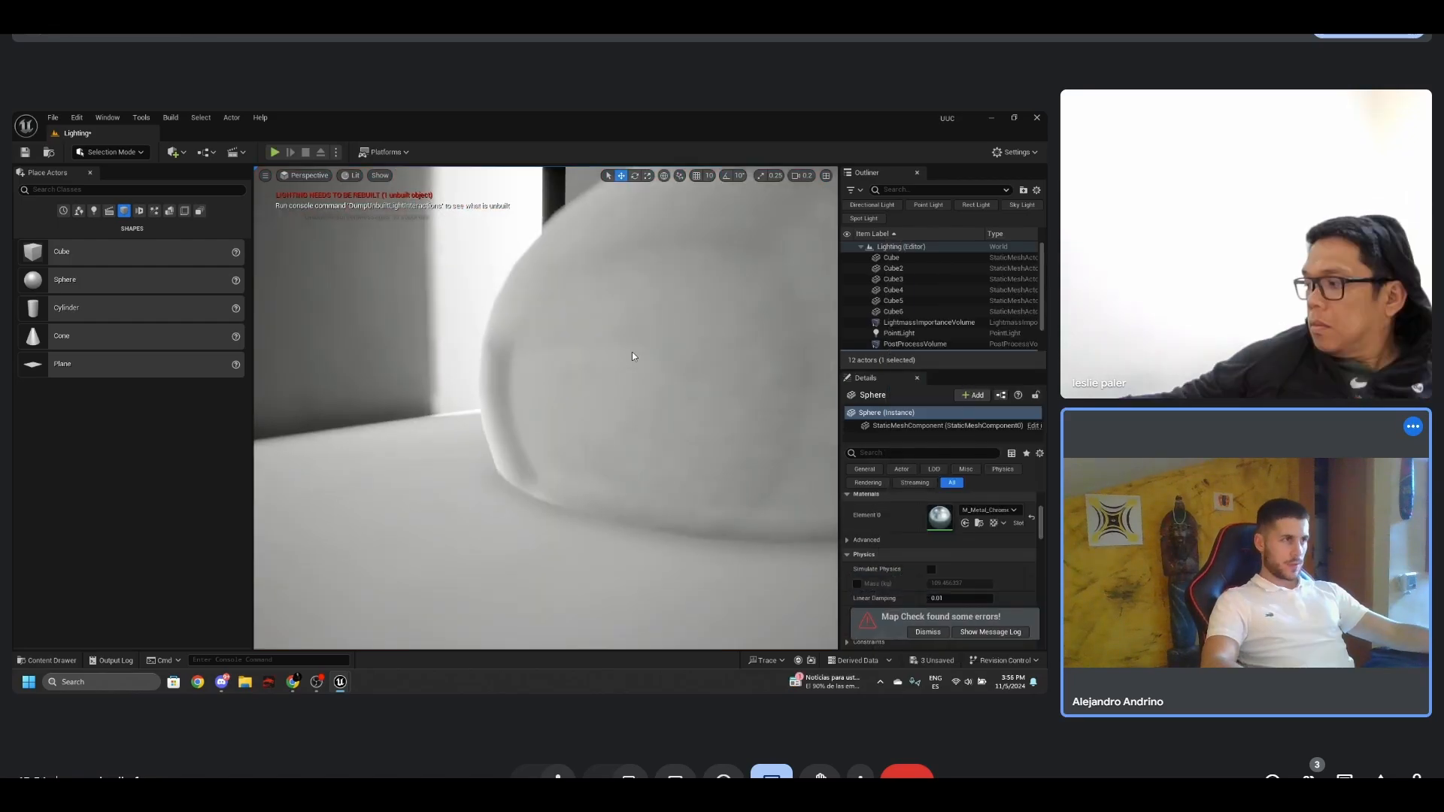
pyautogui.scroll(-5, 677, 350)
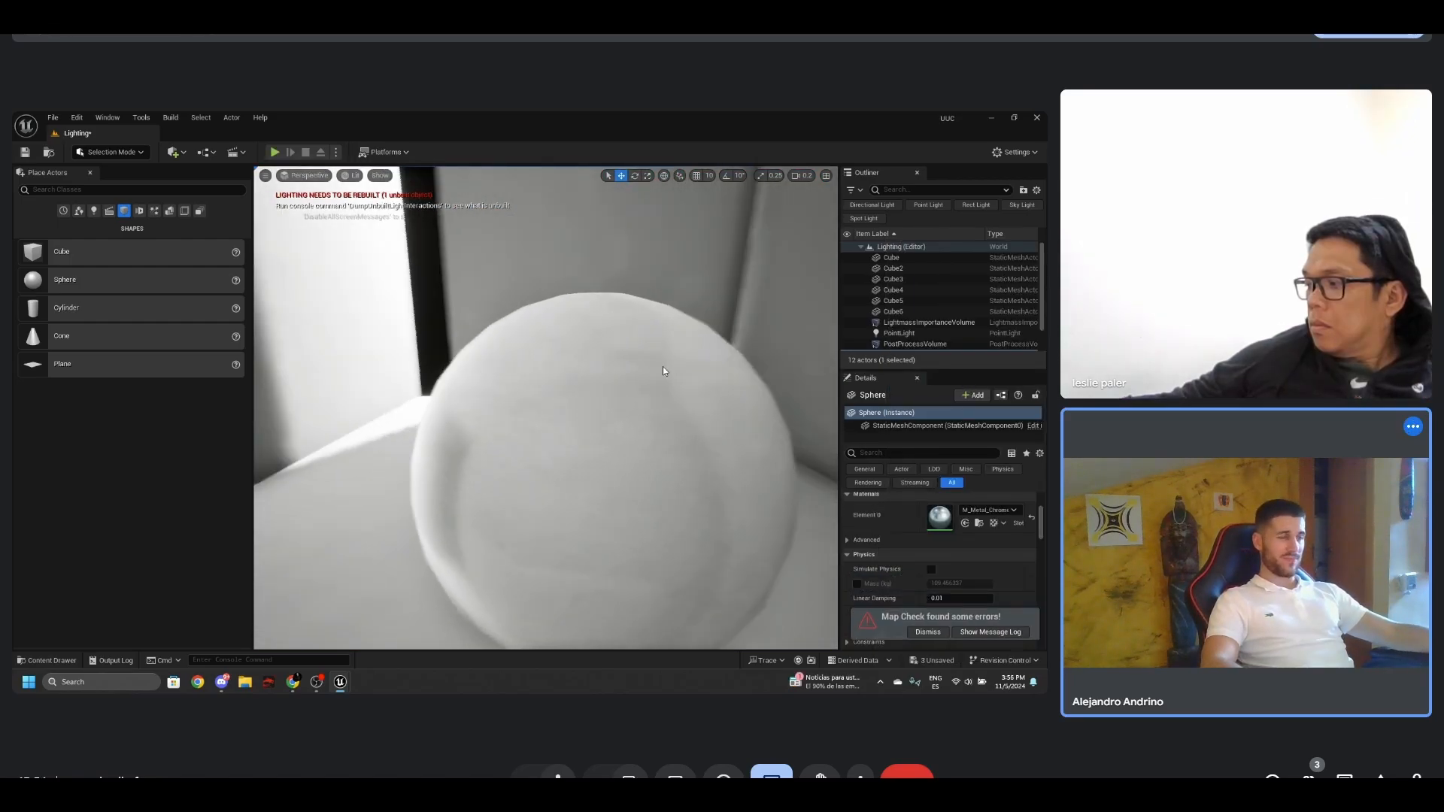
pyautogui.click(592, 410)
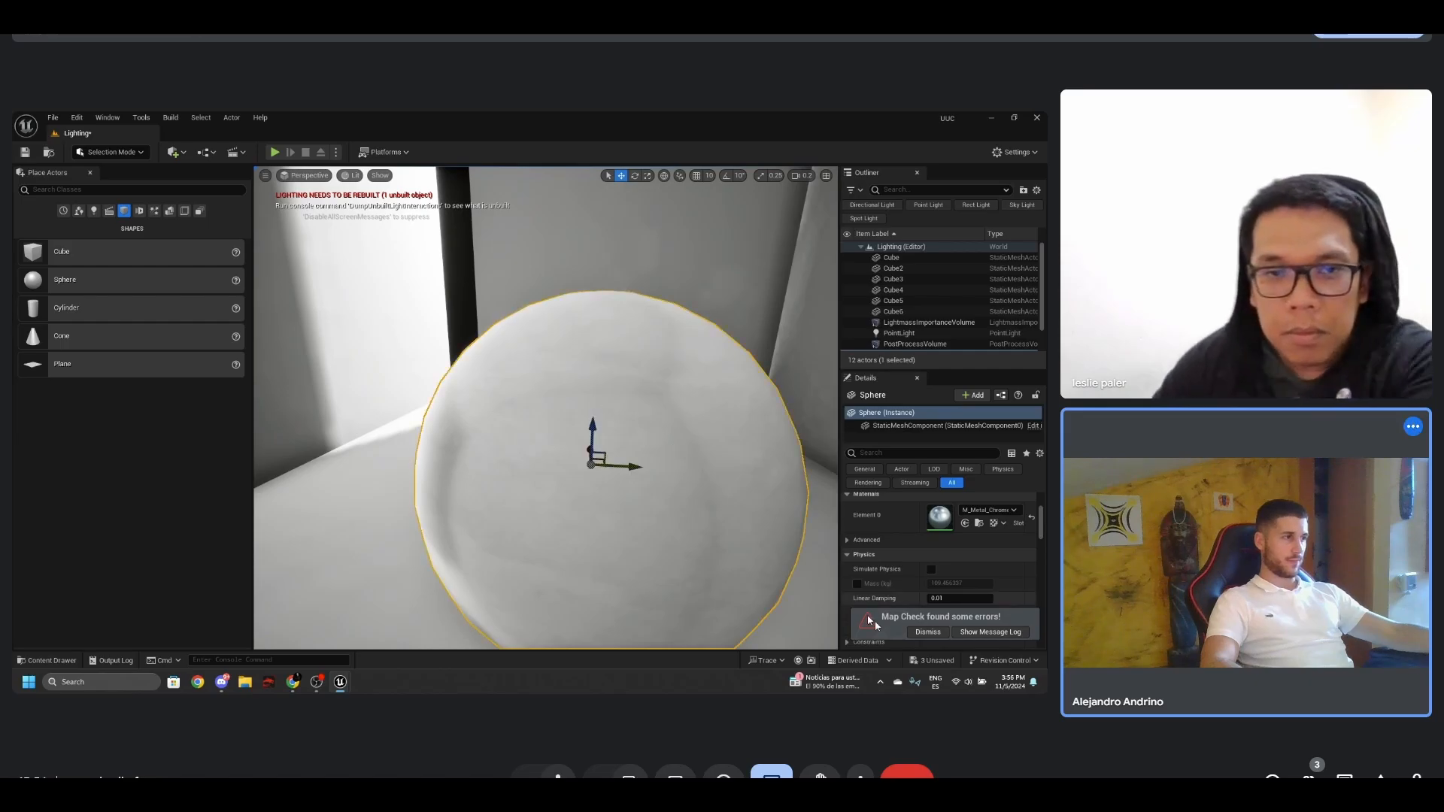
pyautogui.click(927, 631)
# - Open the sphere's M_Metal_Chrome material, spread the output node and its Metallic and Roughness constants apart, and return to the level
pyautogui.moveTo(666, 466)
pyautogui.mouseDown(button='right')
pyautogui.moveTo(716, 493)
pyautogui.moveTo(683, 456)
pyautogui.moveTo(639, 442)
pyautogui.moveTo(656, 414)
pyautogui.moveTo(678, 441)
pyautogui.mouseUp(button='right')
pyautogui.press('g')
pyautogui.press('g')
pyautogui.doubleClick(942, 521)
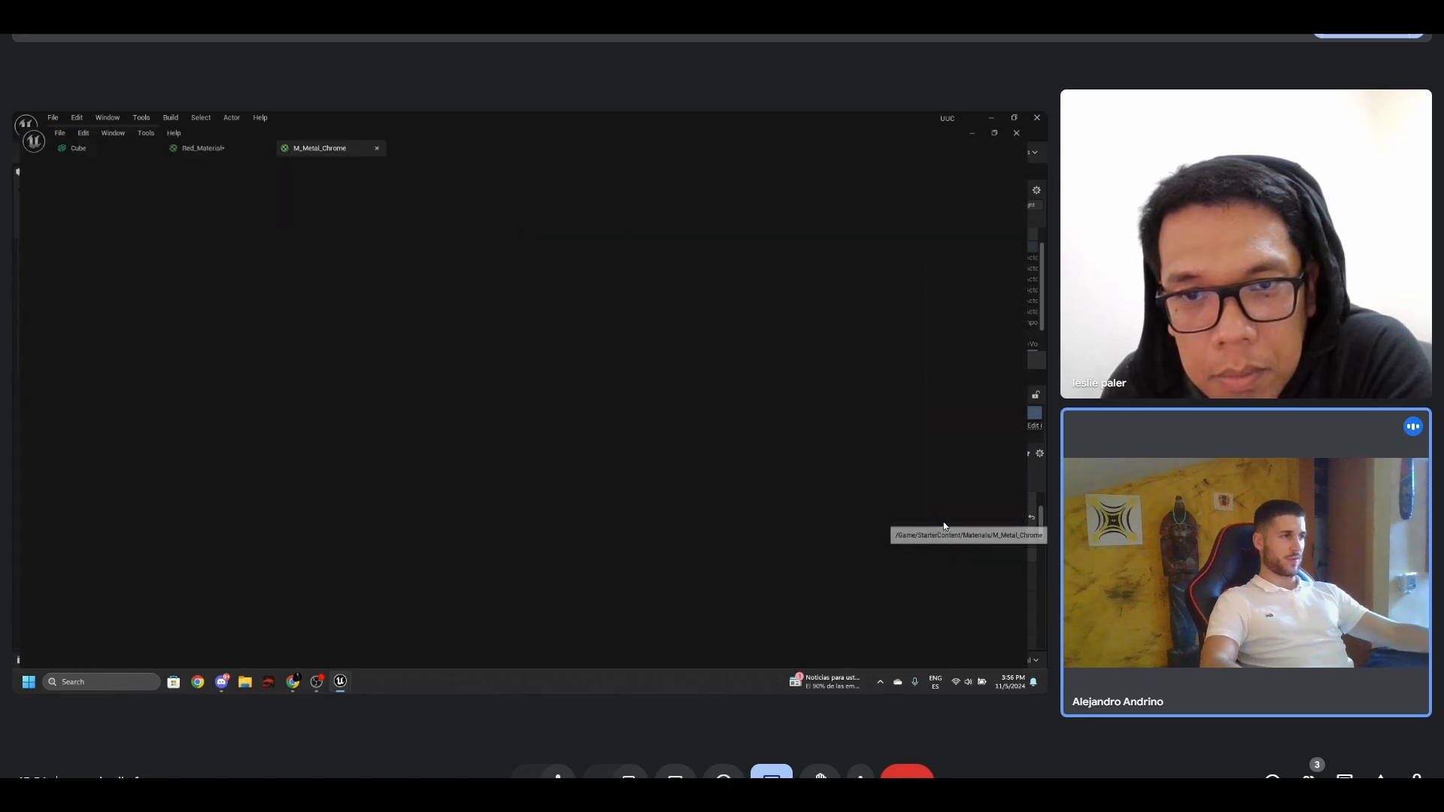
pyautogui.moveTo(688, 456); pyautogui.dragTo(695, 472, button='right')
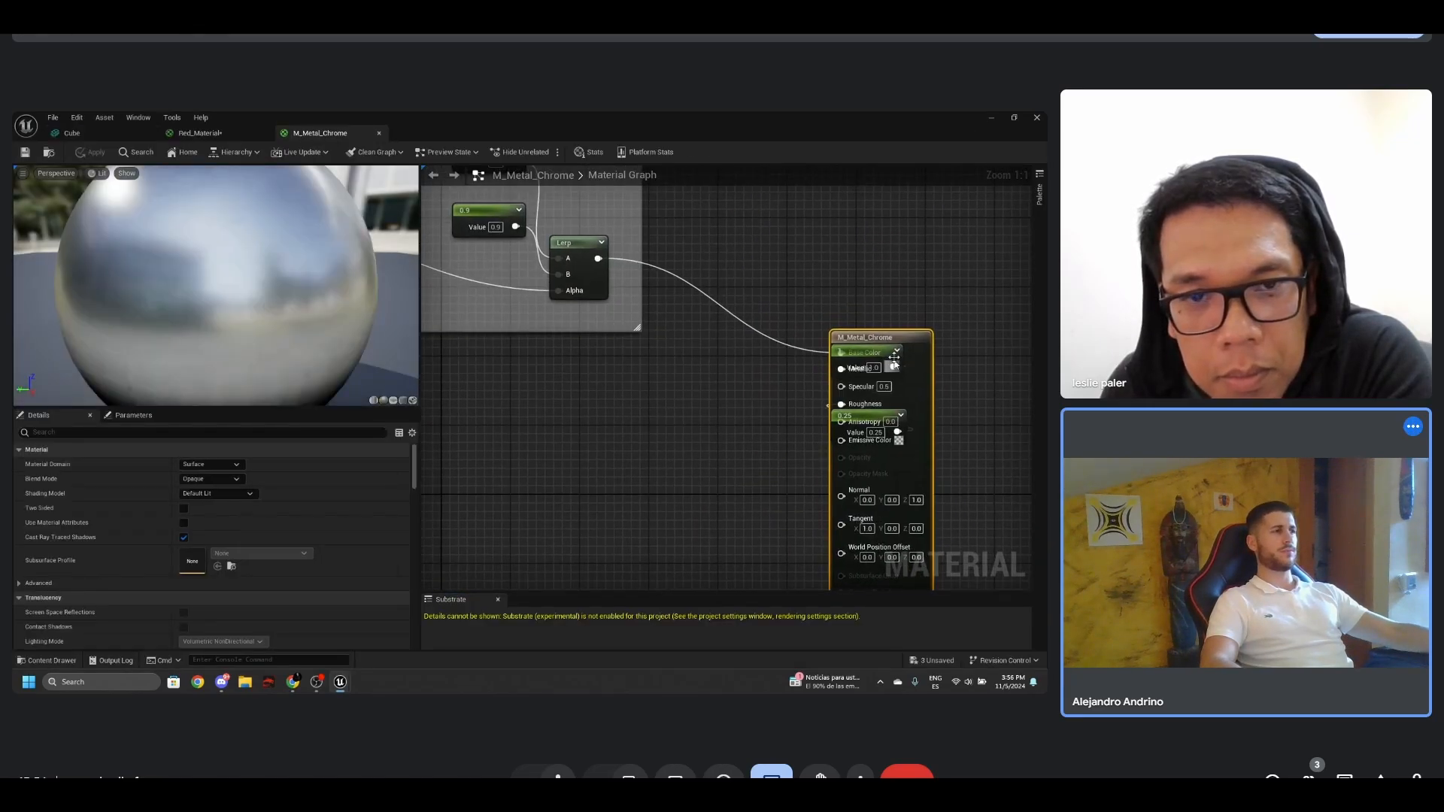
pyautogui.moveTo(909, 345); pyautogui.dragTo(987, 310)
pyautogui.moveTo(803, 350); pyautogui.dragTo(866, 433)
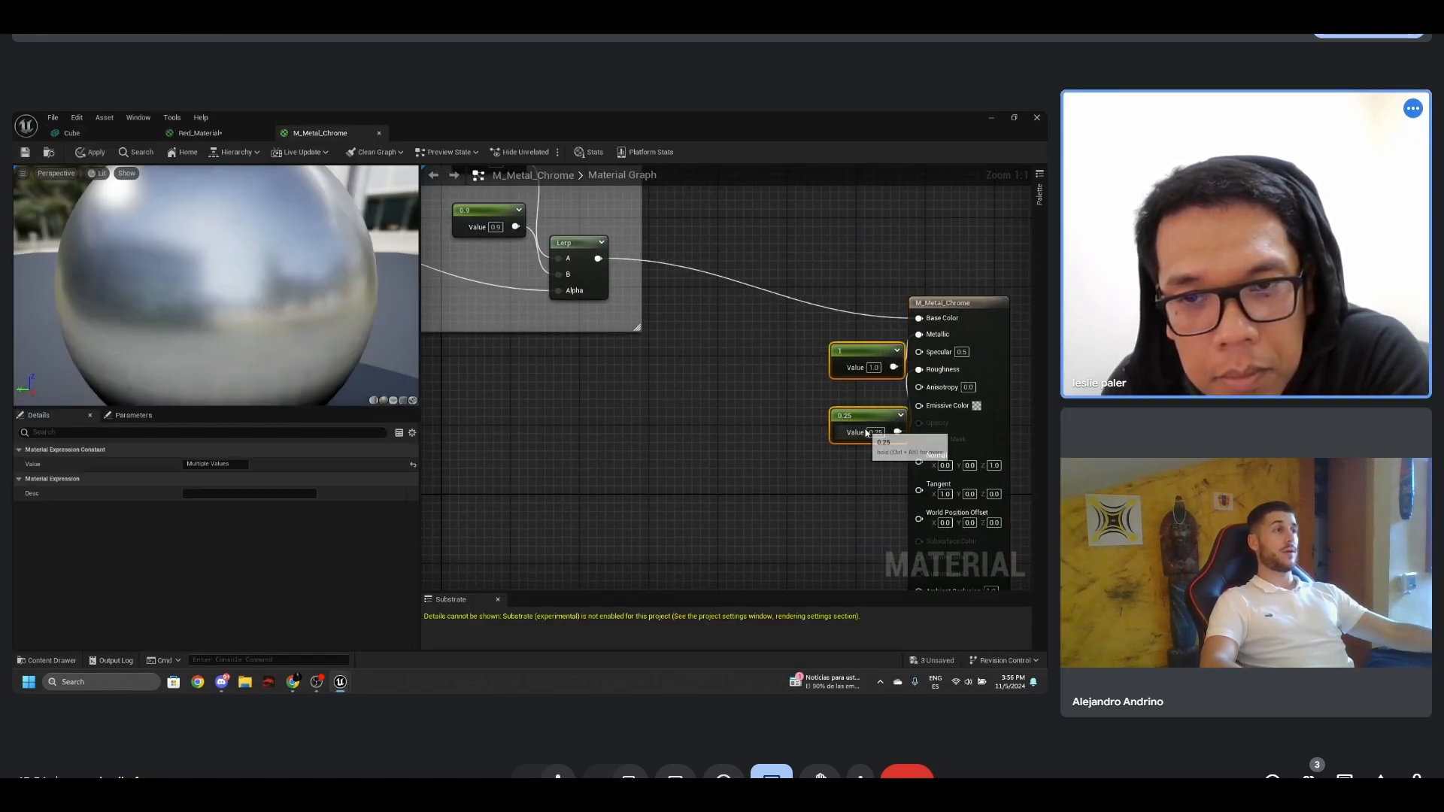
pyautogui.moveTo(850, 349); pyautogui.dragTo(780, 352)
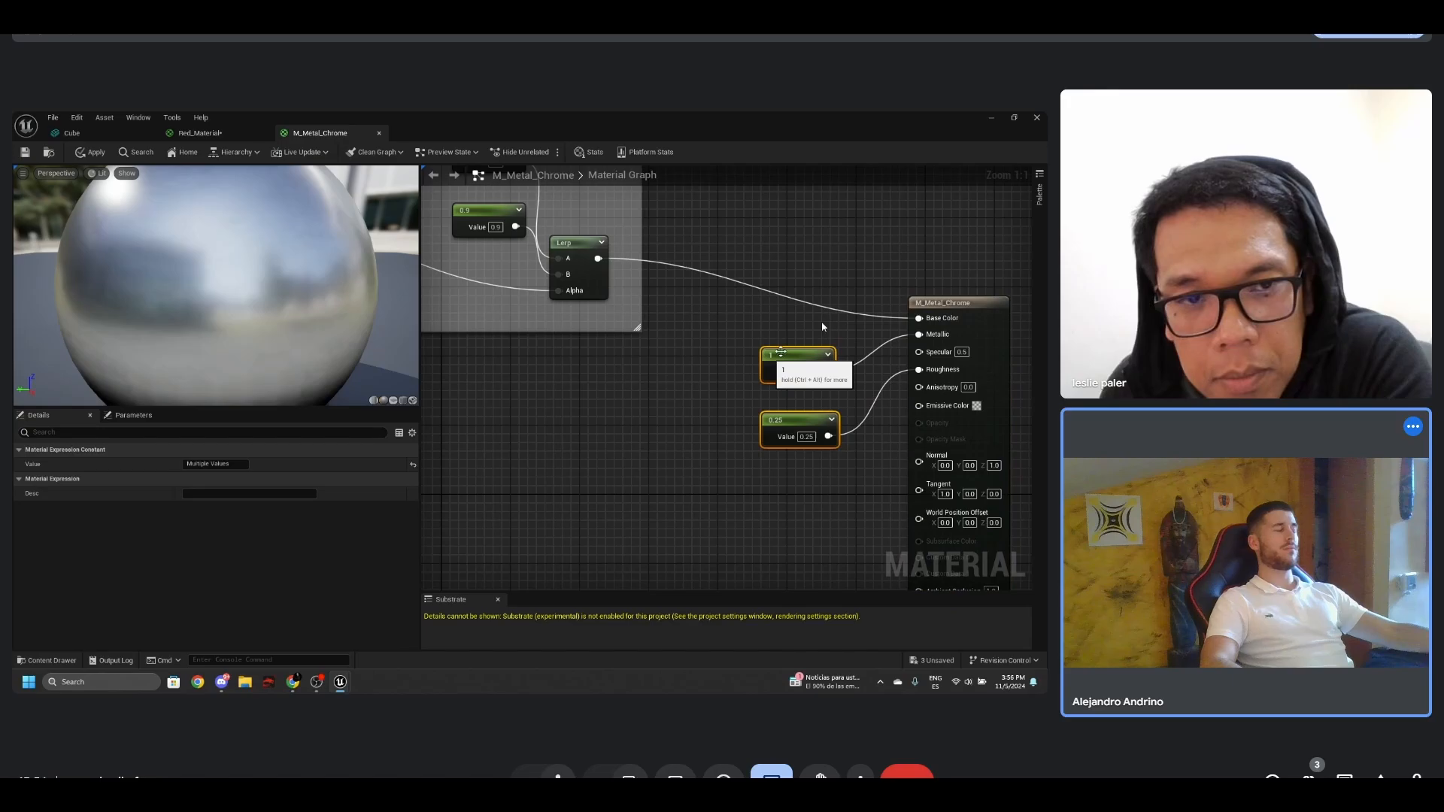
pyautogui.click(991, 119)
# - Place a Sphere Reflection Capture beside the chrome sphere near the brightly lit wall and raise it above the floor
pyautogui.press('s')
pyautogui.moveTo(654, 448); pyautogui.dragTo(802, 466, button='right')
pyautogui.press('a')
pyautogui.press('s')
pyautogui.press('w')
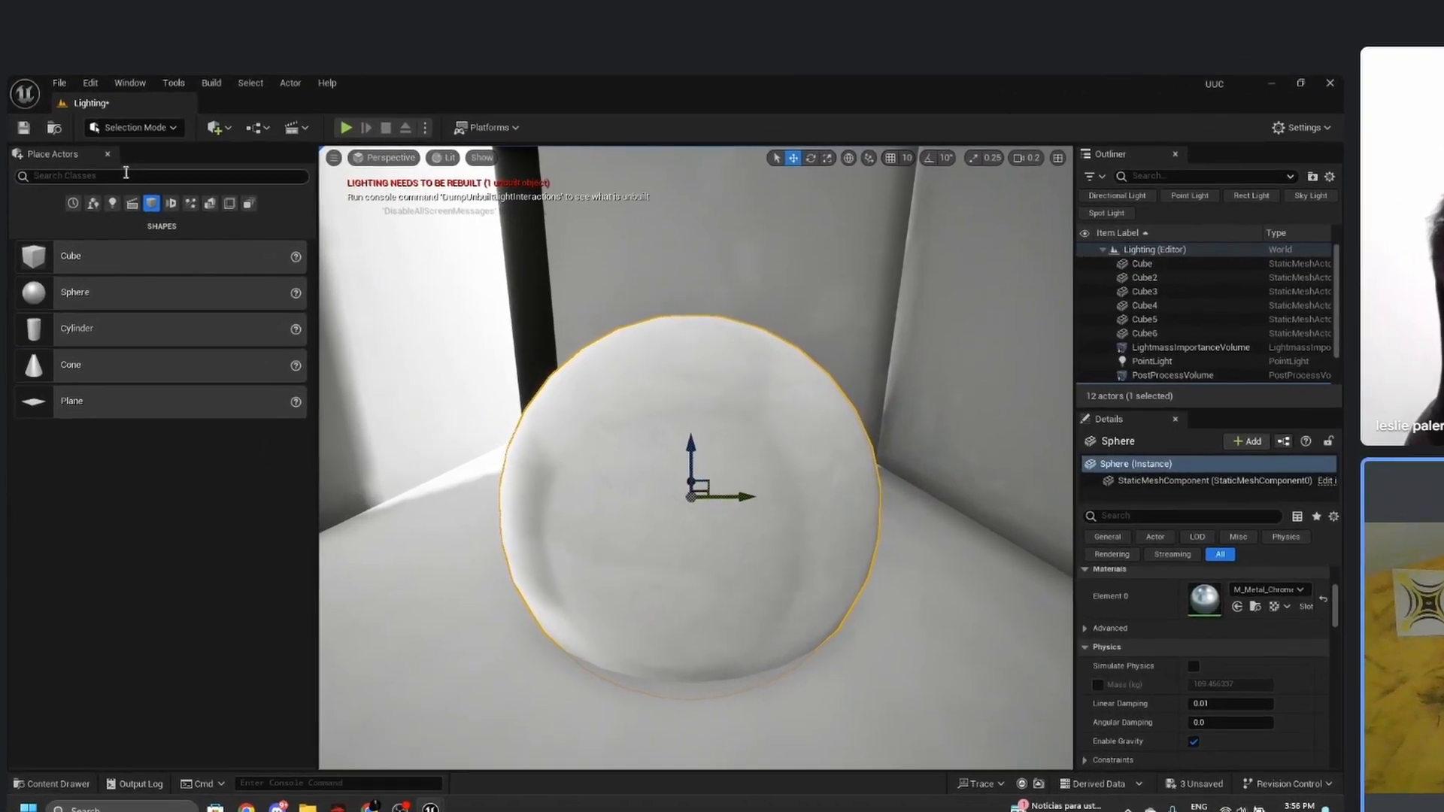
pyautogui.click(104, 187)
pyautogui.write('ref')
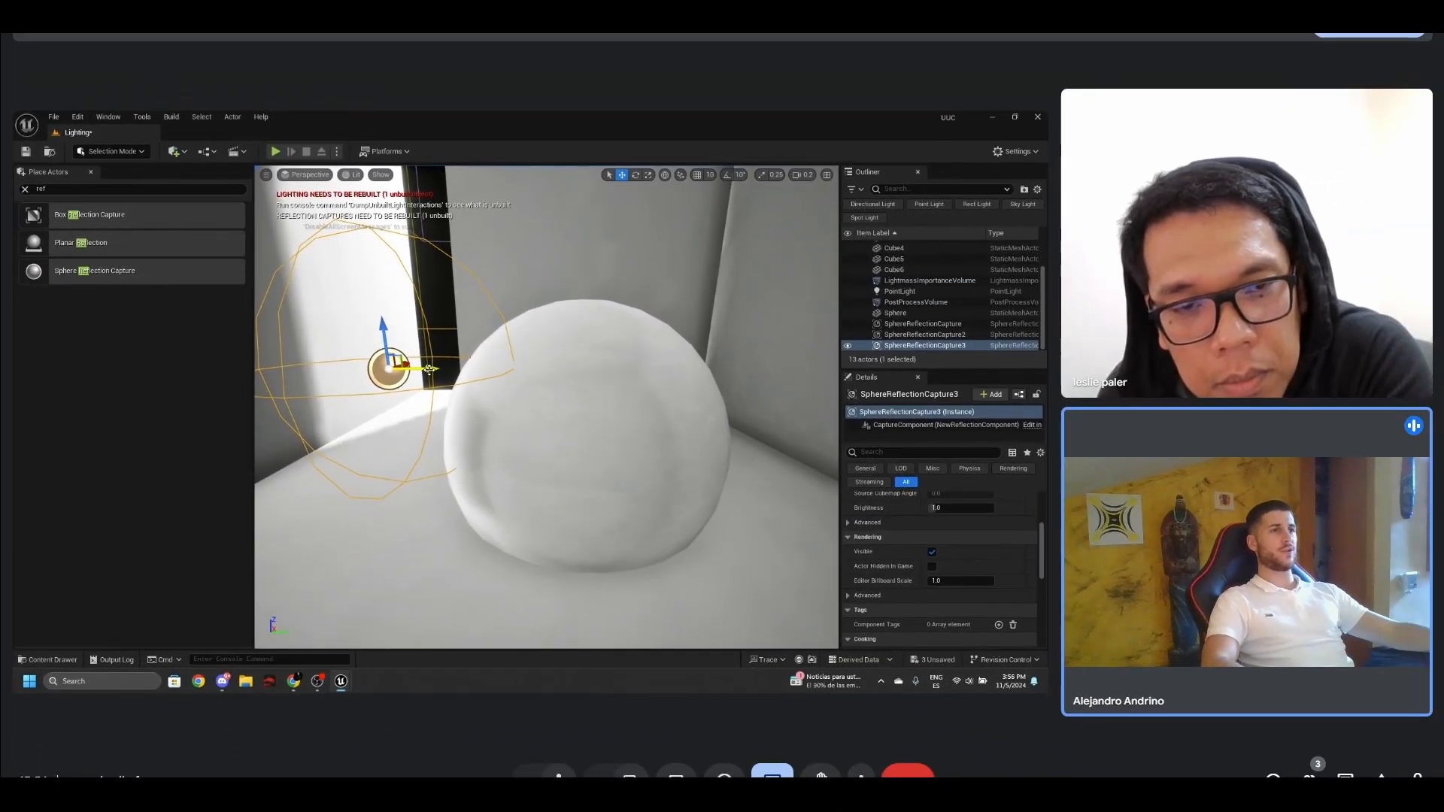
pyautogui.moveTo(614, 438); pyautogui.dragTo(515, 438)
pyautogui.moveTo(519, 444); pyautogui.dragTo(667, 503, button='right')
pyautogui.moveTo(450, 411); pyautogui.dragTo(458, 441, button='right')
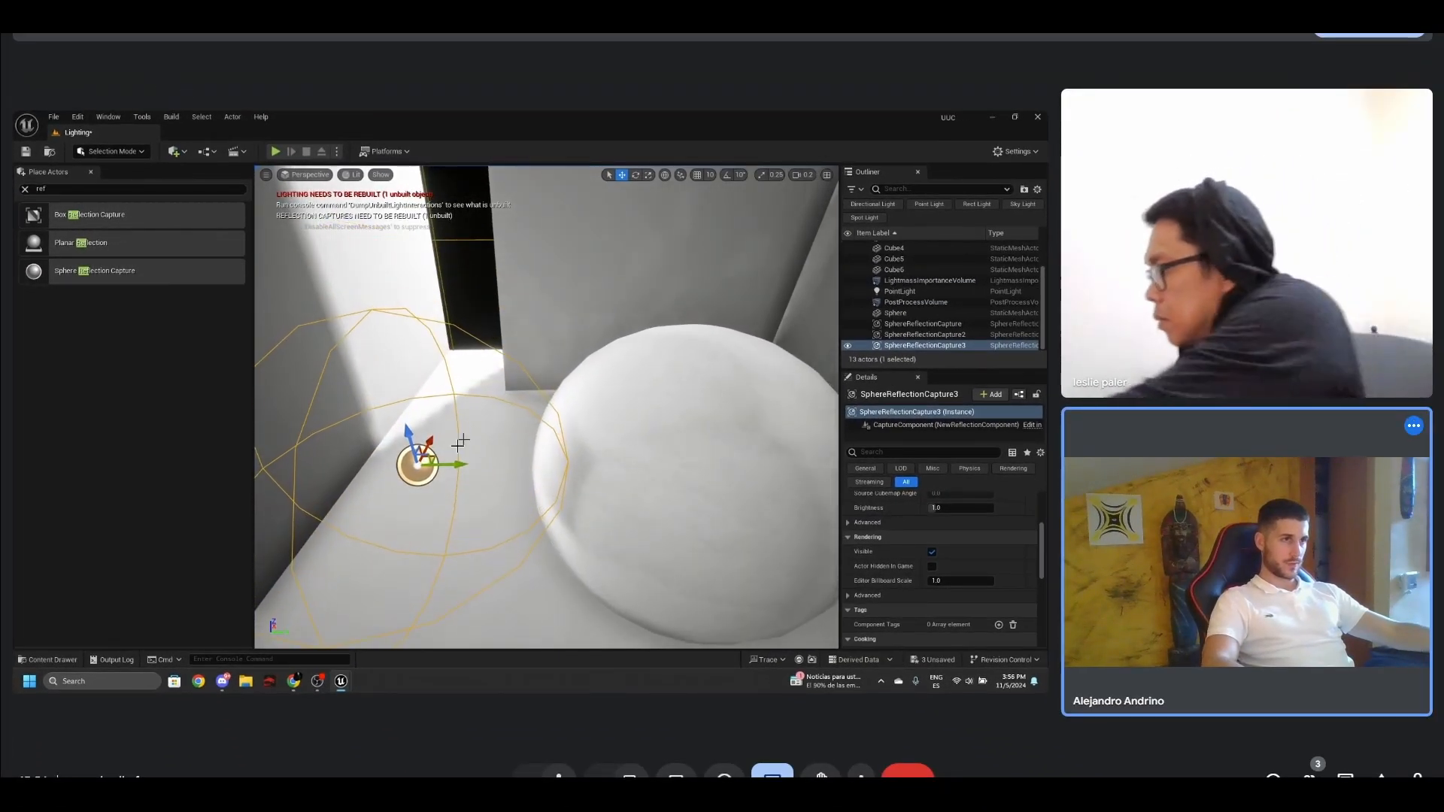
pyautogui.moveTo(443, 455); pyautogui.dragTo(436, 409)
pyautogui.moveTo(435, 409); pyautogui.dragTo(386, 354, button='right')
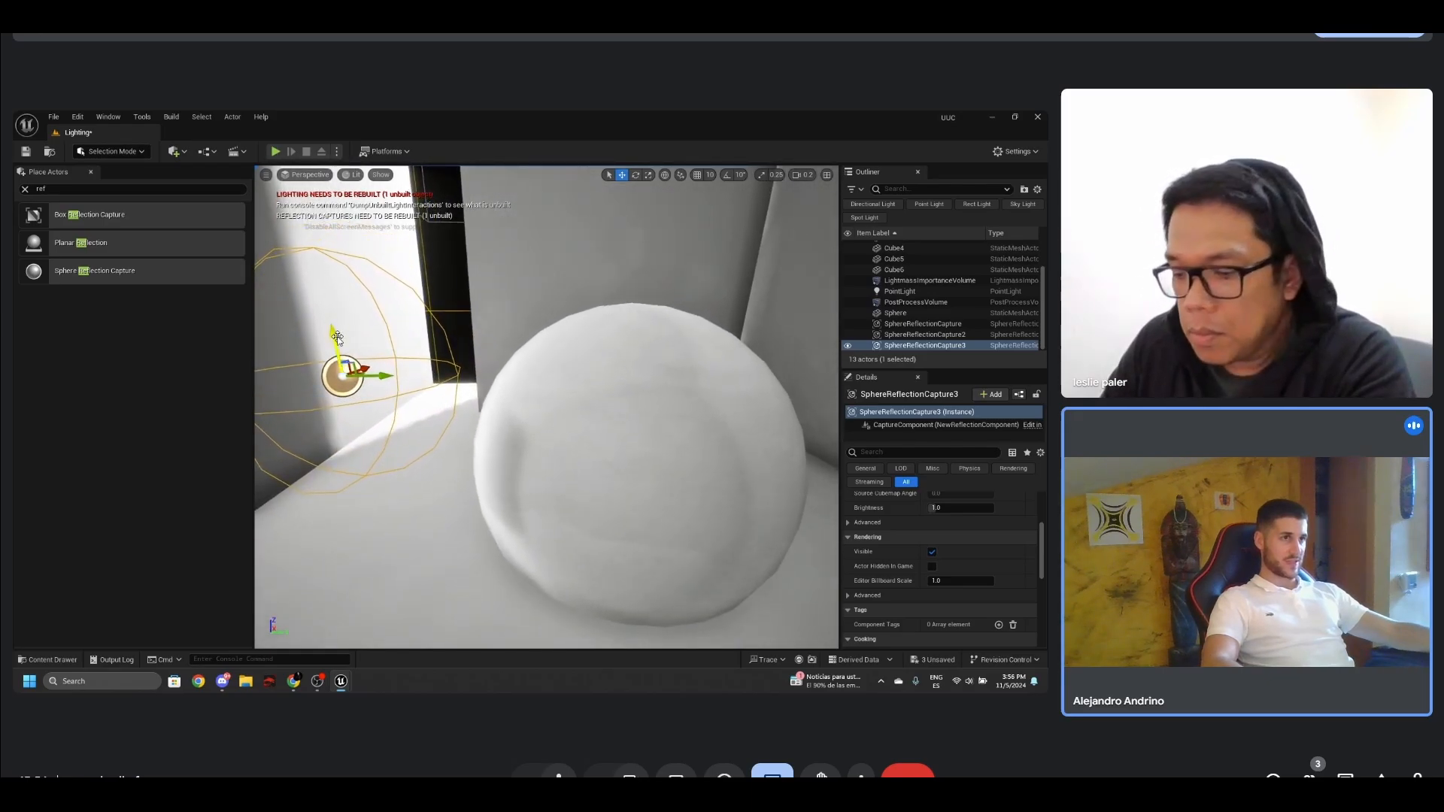
# - Duplicate the reflection capture to the opposite side of the chrome sphere and adjust its position
pyautogui.moveTo(361, 379); pyautogui.dragTo(833, 511)
pyautogui.moveTo(767, 504); pyautogui.dragTo(773, 486, button='right')
pyautogui.moveTo(775, 479); pyautogui.dragTo(809, 478)
pyautogui.moveTo(728, 500); pyautogui.dragTo(725, 480, button='right')
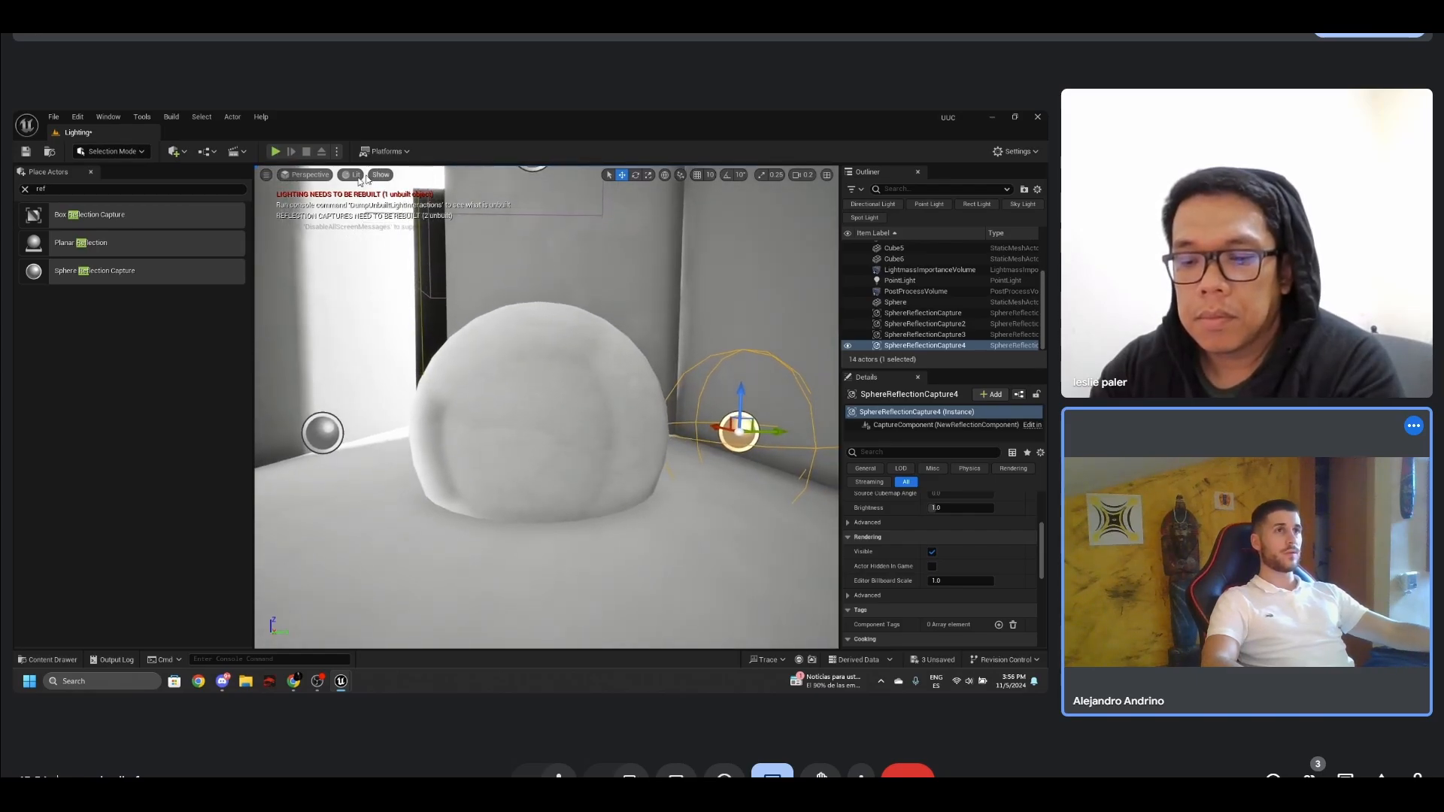
# - Set the lighting quality to Preview and rebuild the level's lighting and reflection captures
pyautogui.click(202, 117)
pyautogui.click(201, 117)
pyautogui.click(171, 117)
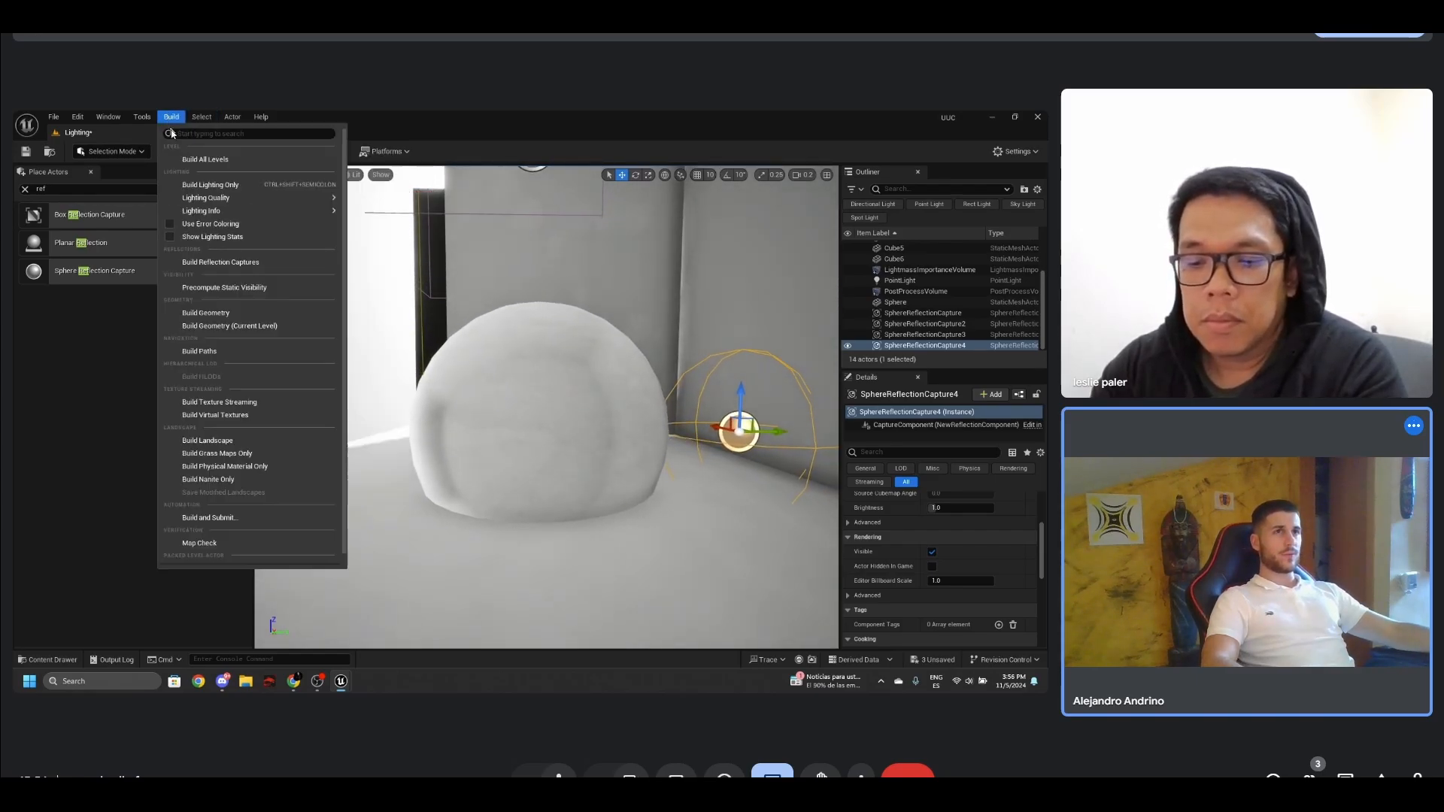
pyautogui.moveTo(208, 201)
pyautogui.click(385, 246)
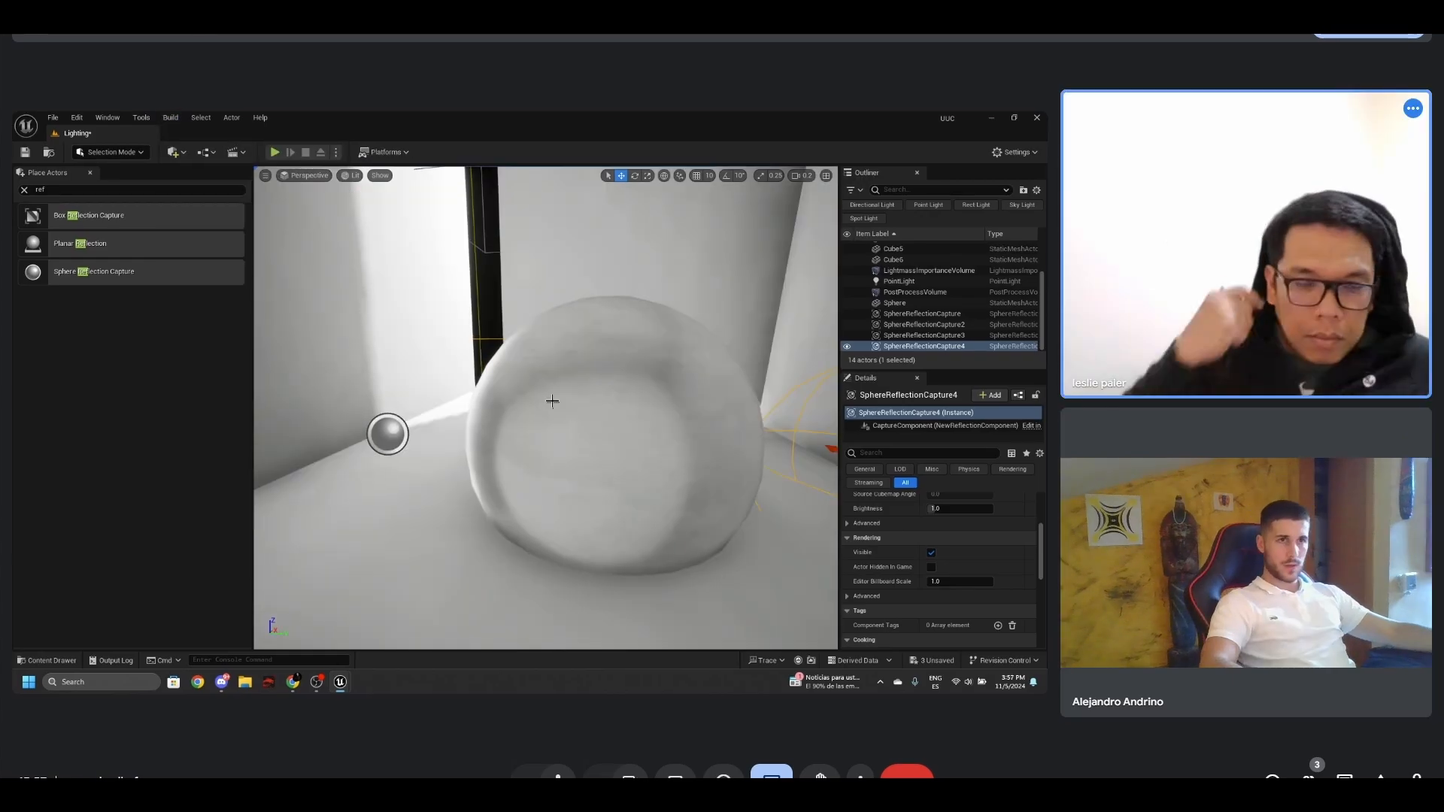
pyautogui.moveTo(551, 399)
pyautogui.mouseDown(button='right')
pyautogui.moveTo(504, 387)
pyautogui.moveTo(578, 410)
pyautogui.moveTo(564, 396)
pyautogui.mouseUp(button='right')
# - Place a second, smaller sphere on the floor in front of the chrome sphere and raise it slightly
pyautogui.hotkey('ctrl', 'space')
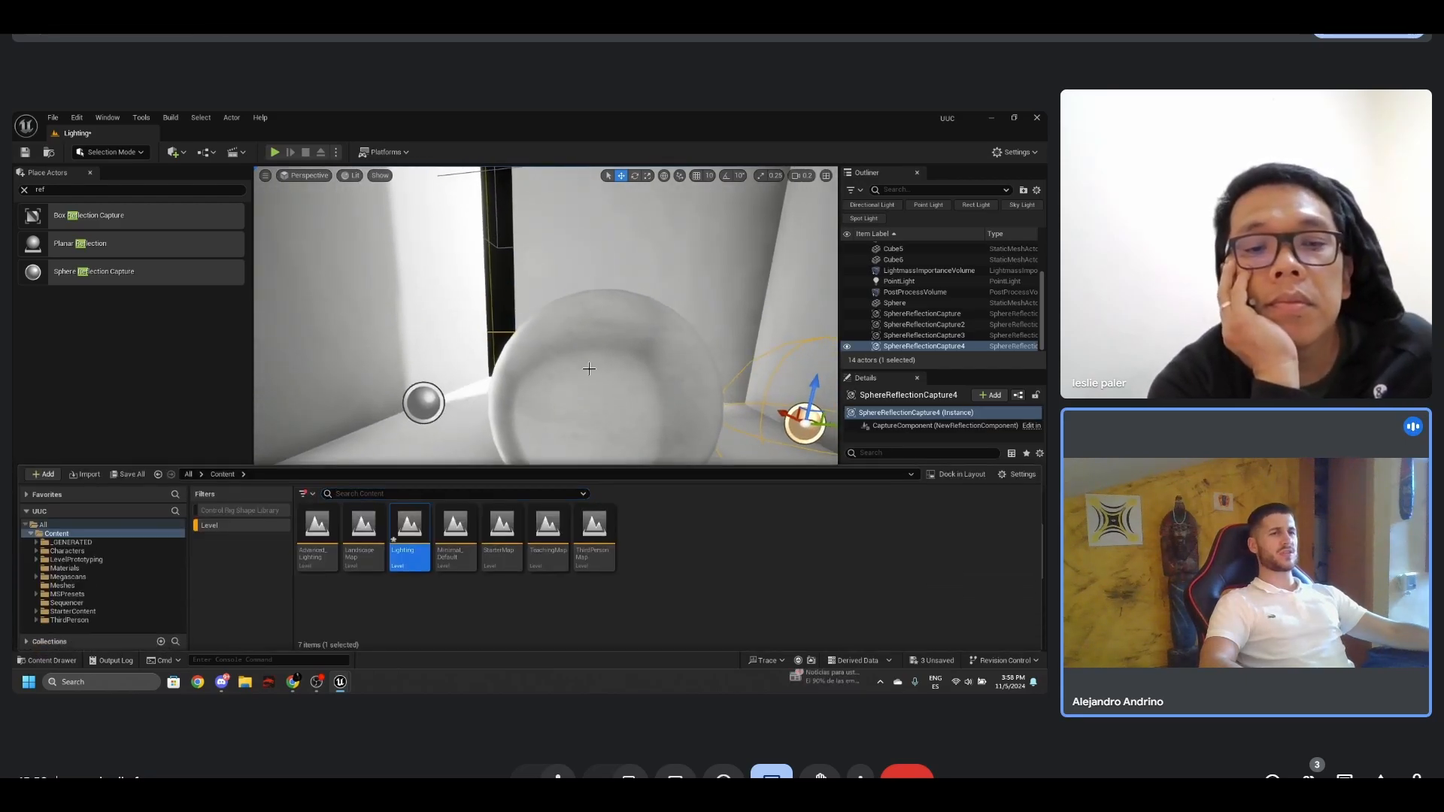
pyautogui.click(23, 191)
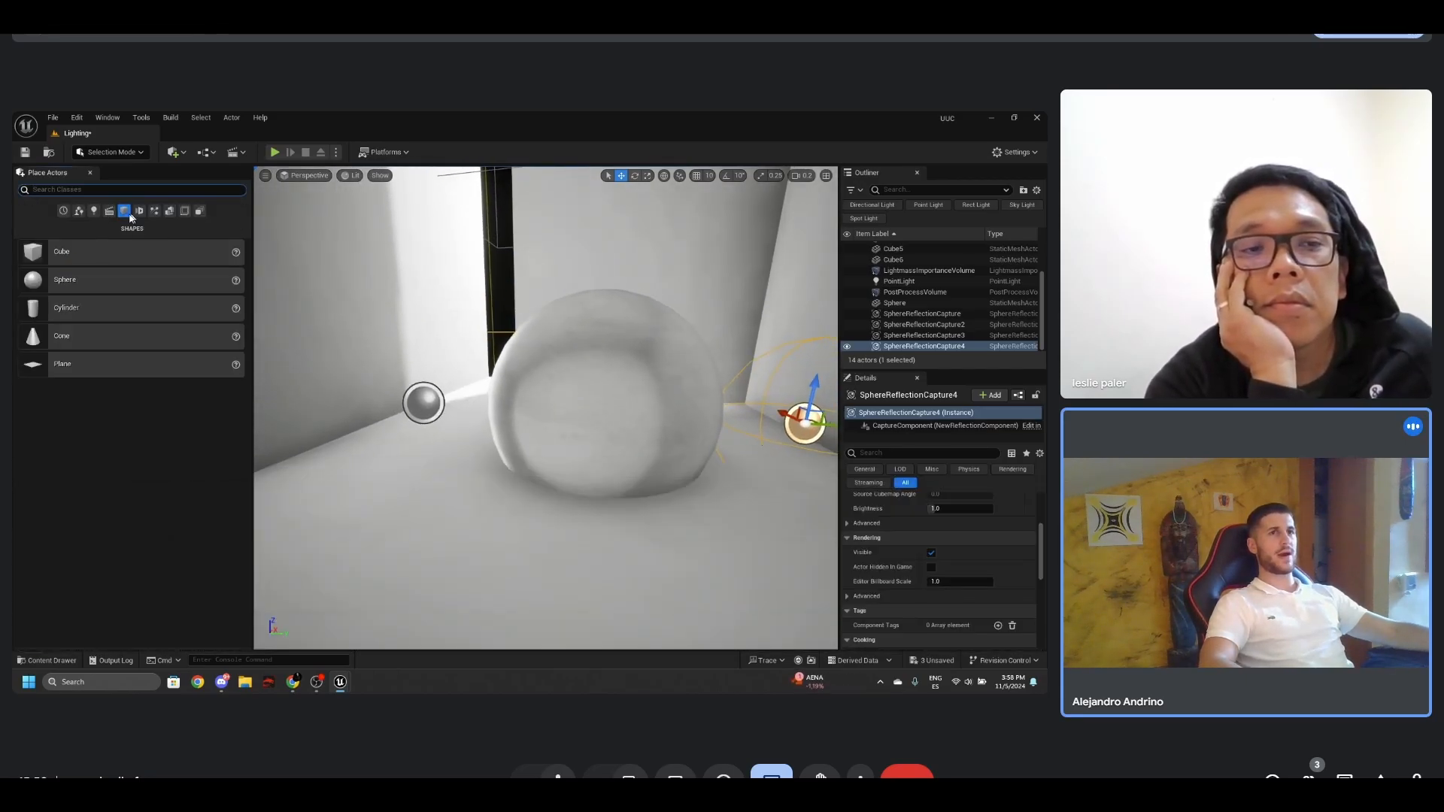
pyautogui.moveTo(65, 281); pyautogui.dragTo(425, 545)
pyautogui.moveTo(425, 544); pyautogui.dragTo(357, 547, button='right')
pyautogui.press('r')
pyautogui.press('w')
pyautogui.moveTo(470, 471)
pyautogui.mouseDown()
pyautogui.moveTo(440, 488)
pyautogui.moveTo(469, 456)
pyautogui.mouseUp()
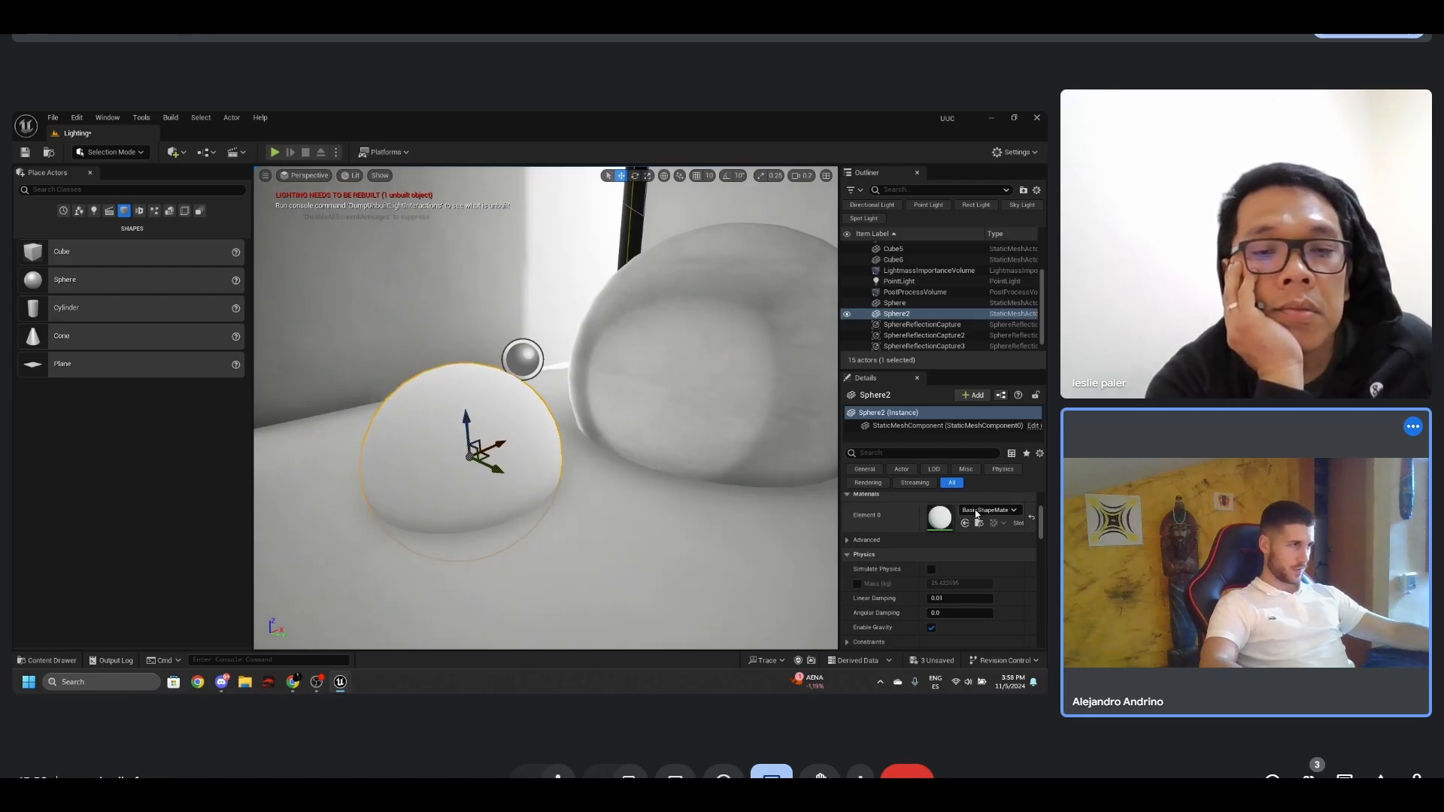
# - Create a new material named Chrome in the Materials folder
pyautogui.hotkey('ctrl', 'space')
pyautogui.click(66, 569)
pyautogui.click(223, 525)
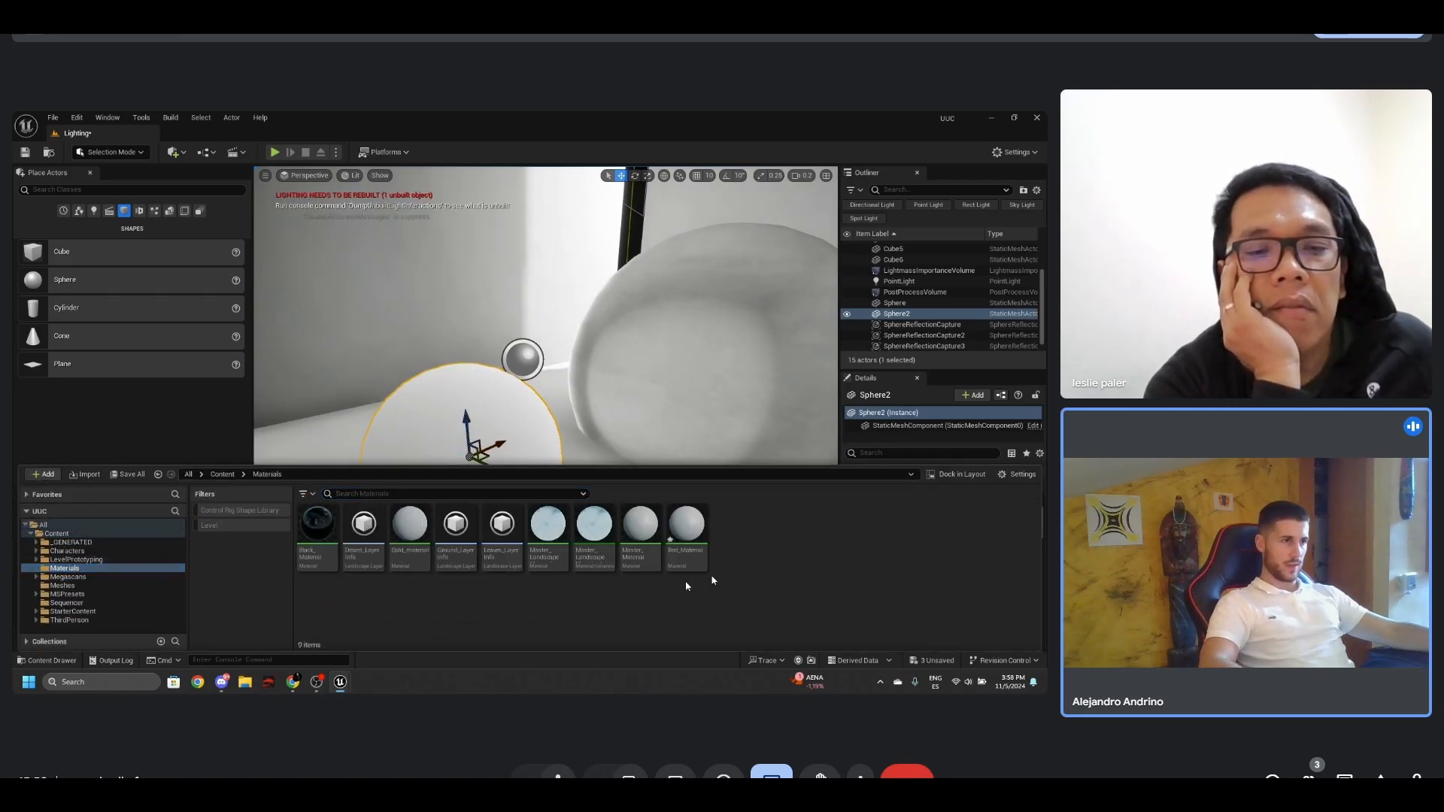
pyautogui.rightClick(771, 583)
pyautogui.click(826, 312)
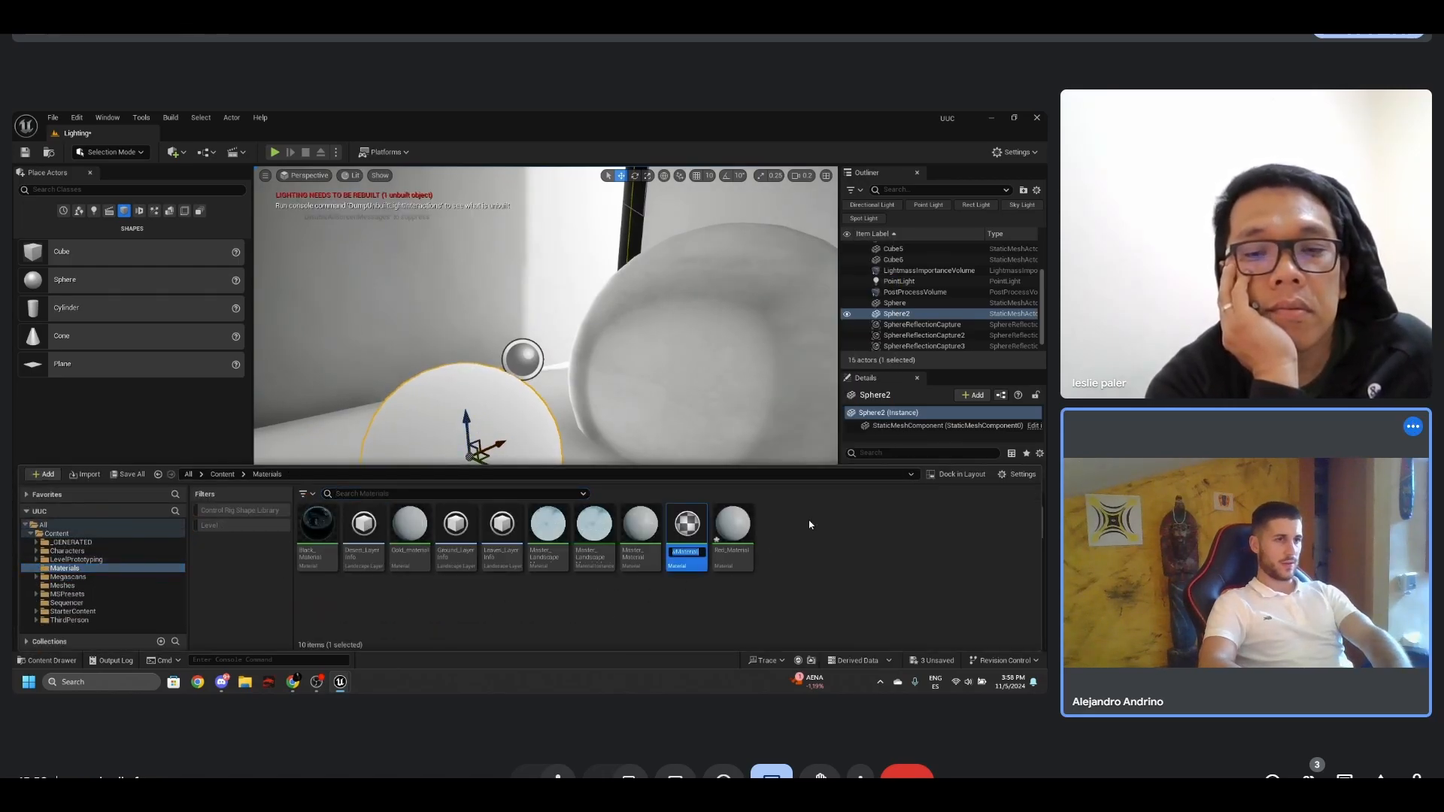
pyautogui.write('Chrome')
pyautogui.press('Return')
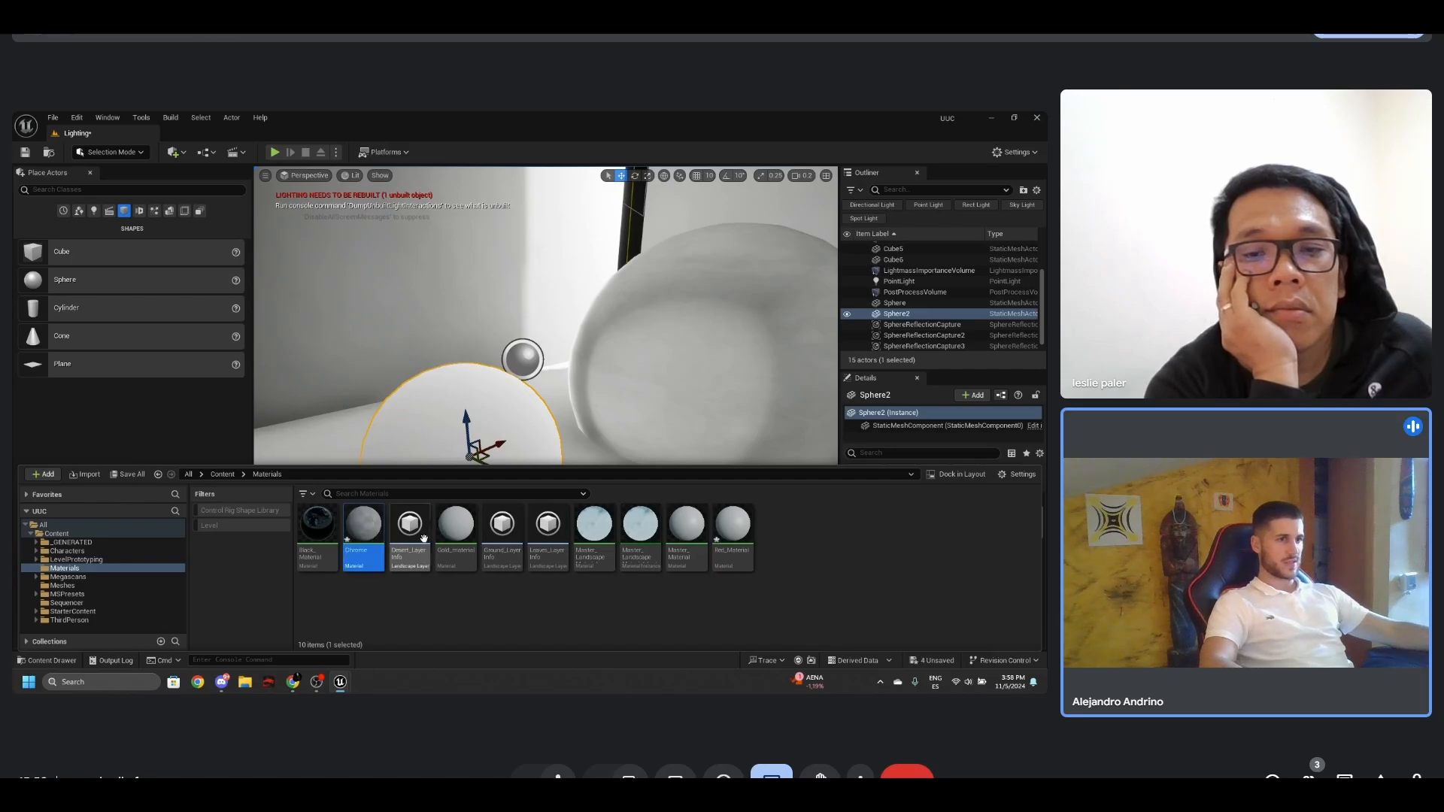
# - Assign Black_Material to the smaller sphere and inspect the reflections on both spheres
pyautogui.moveTo(364, 525); pyautogui.dragTo(430, 442)
pyautogui.moveTo(430, 442); pyautogui.dragTo(418, 439, button='right')
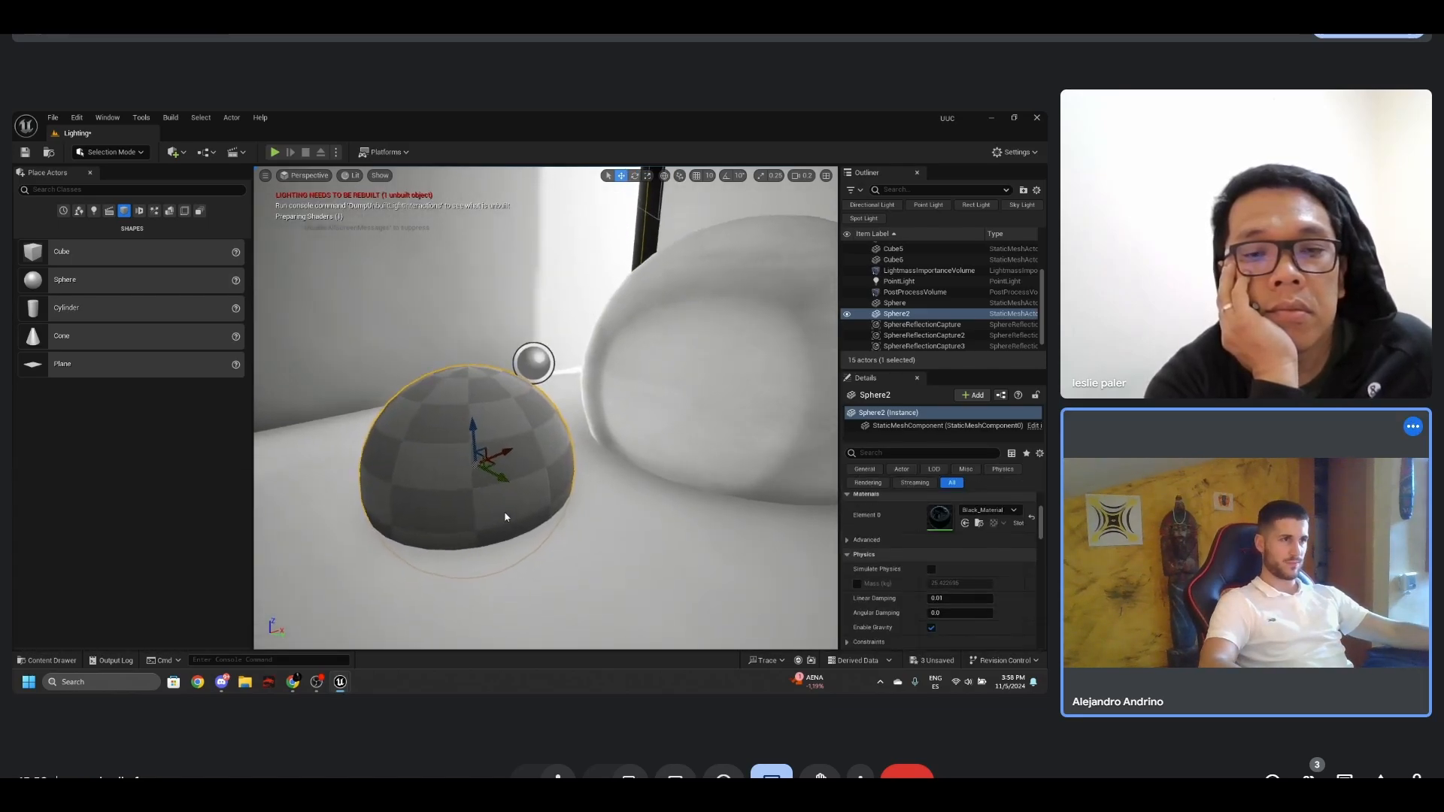
pyautogui.scroll(3, 506, 516)
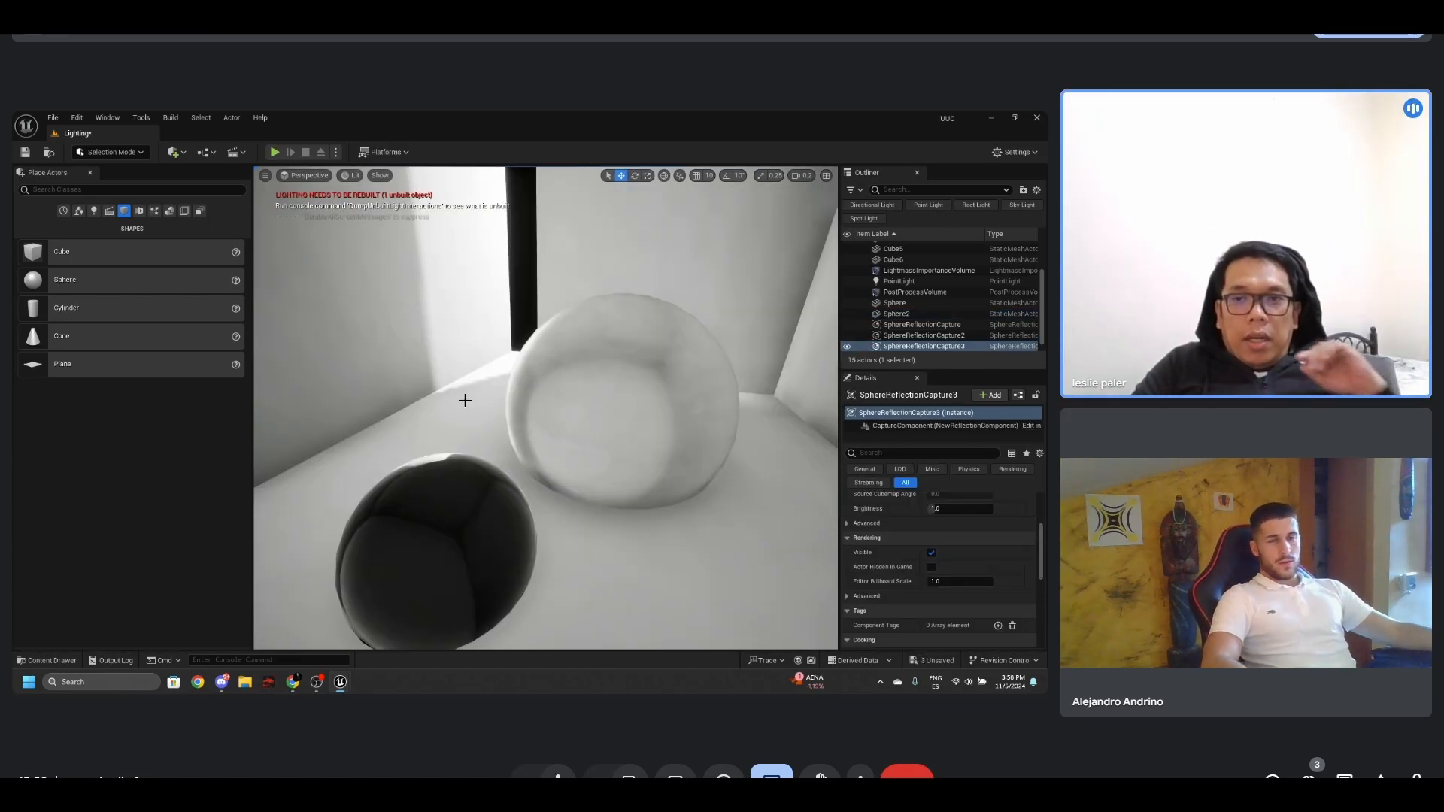
pyautogui.moveTo(465, 400); pyautogui.dragTo(496, 414, button='right')
# - Delete the two sphere reflection captures on either side of the chrome sphere
pyautogui.press('g')
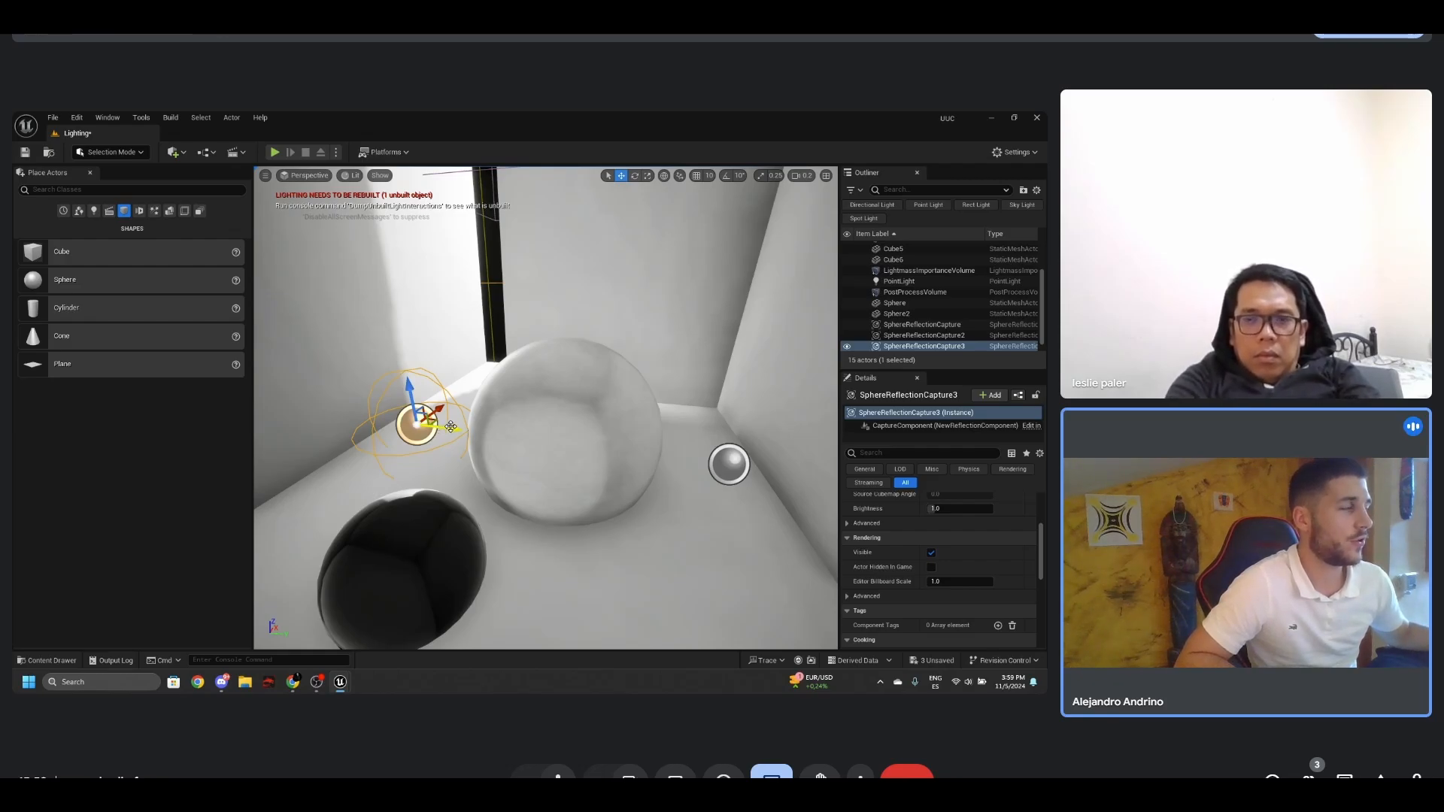
pyautogui.moveTo(496, 411); pyautogui.dragTo(511, 438, button='right')
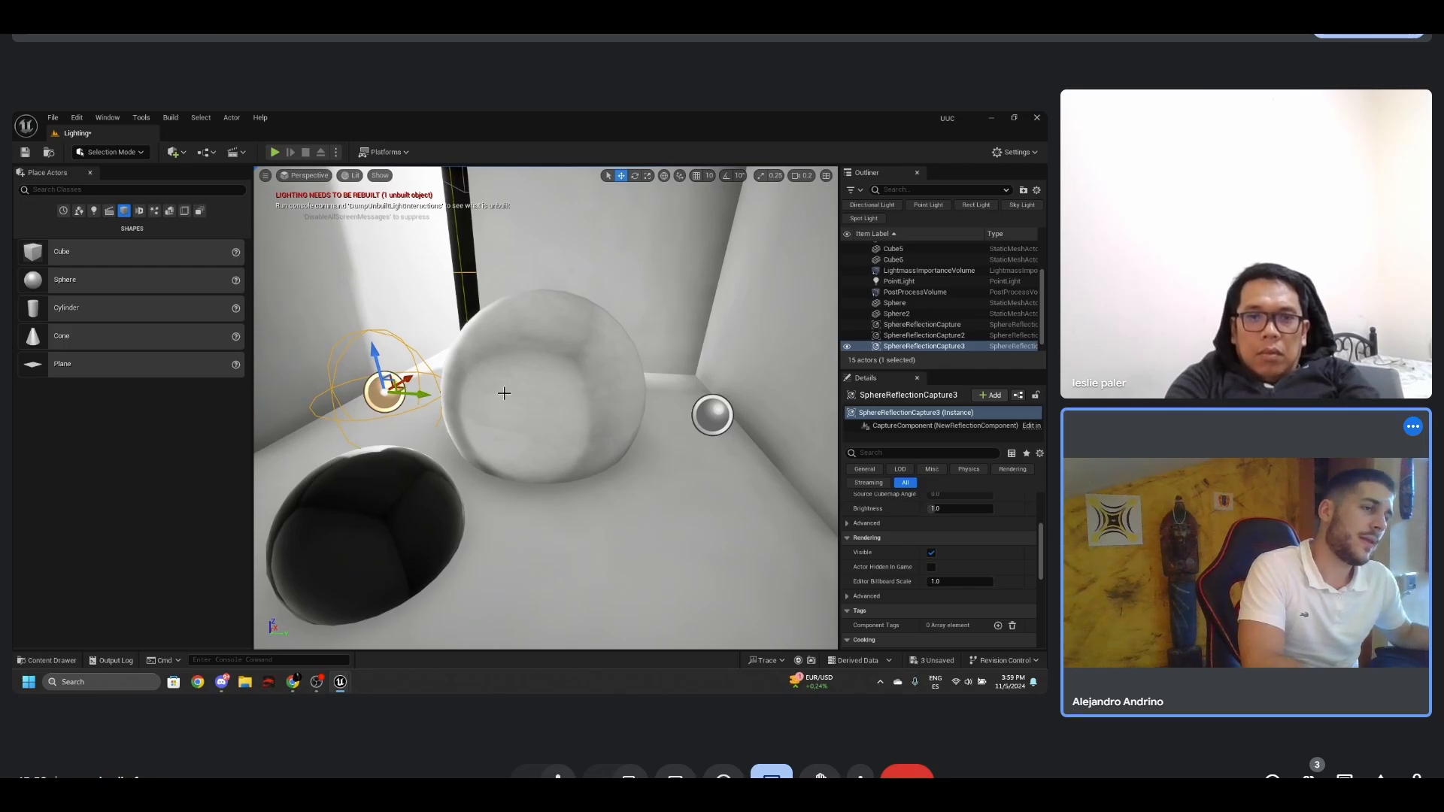
pyautogui.press('Delete')
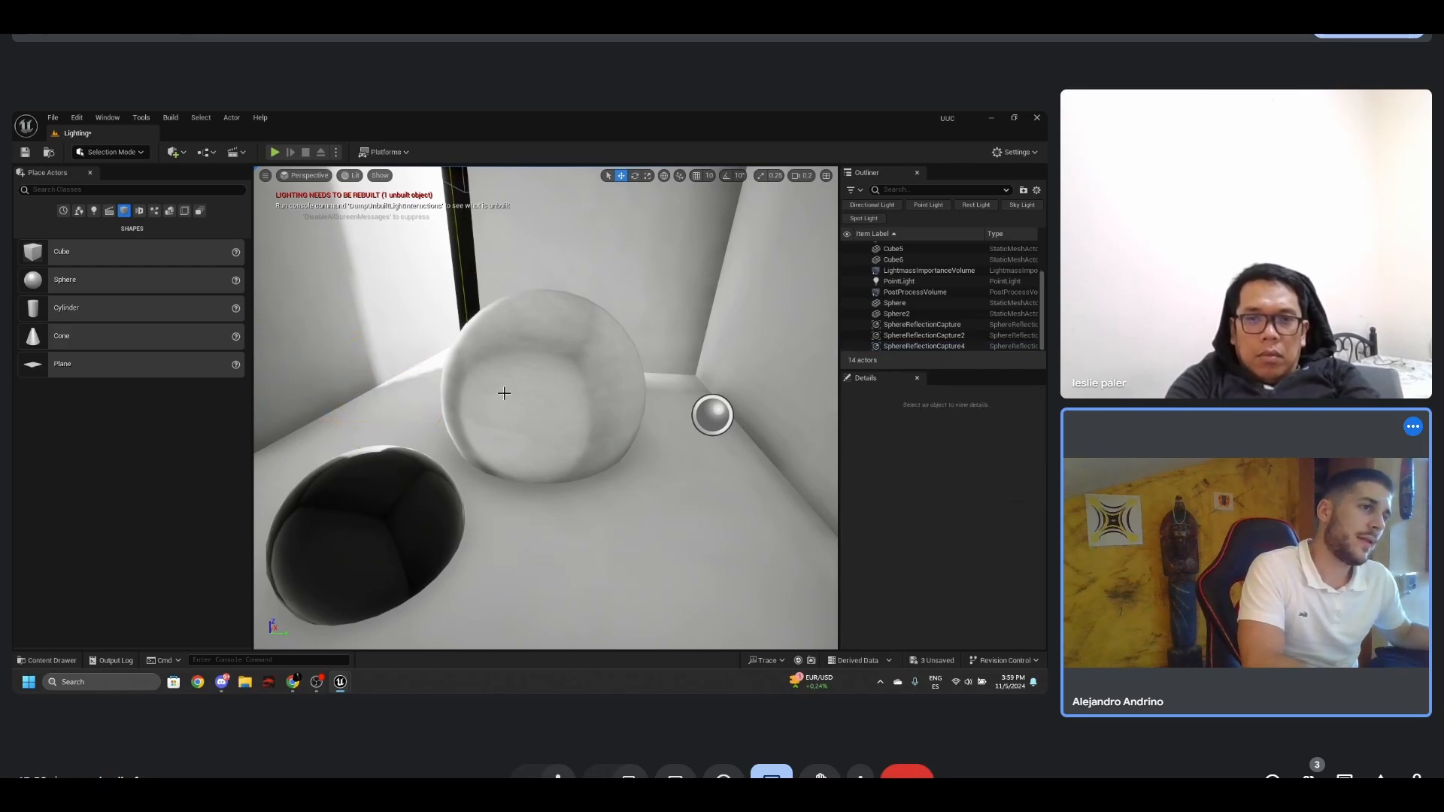
pyautogui.click(704, 413)
pyautogui.moveTo(750, 421); pyautogui.dragTo(406, 390)
pyautogui.press('Delete')
pyautogui.click(171, 117)
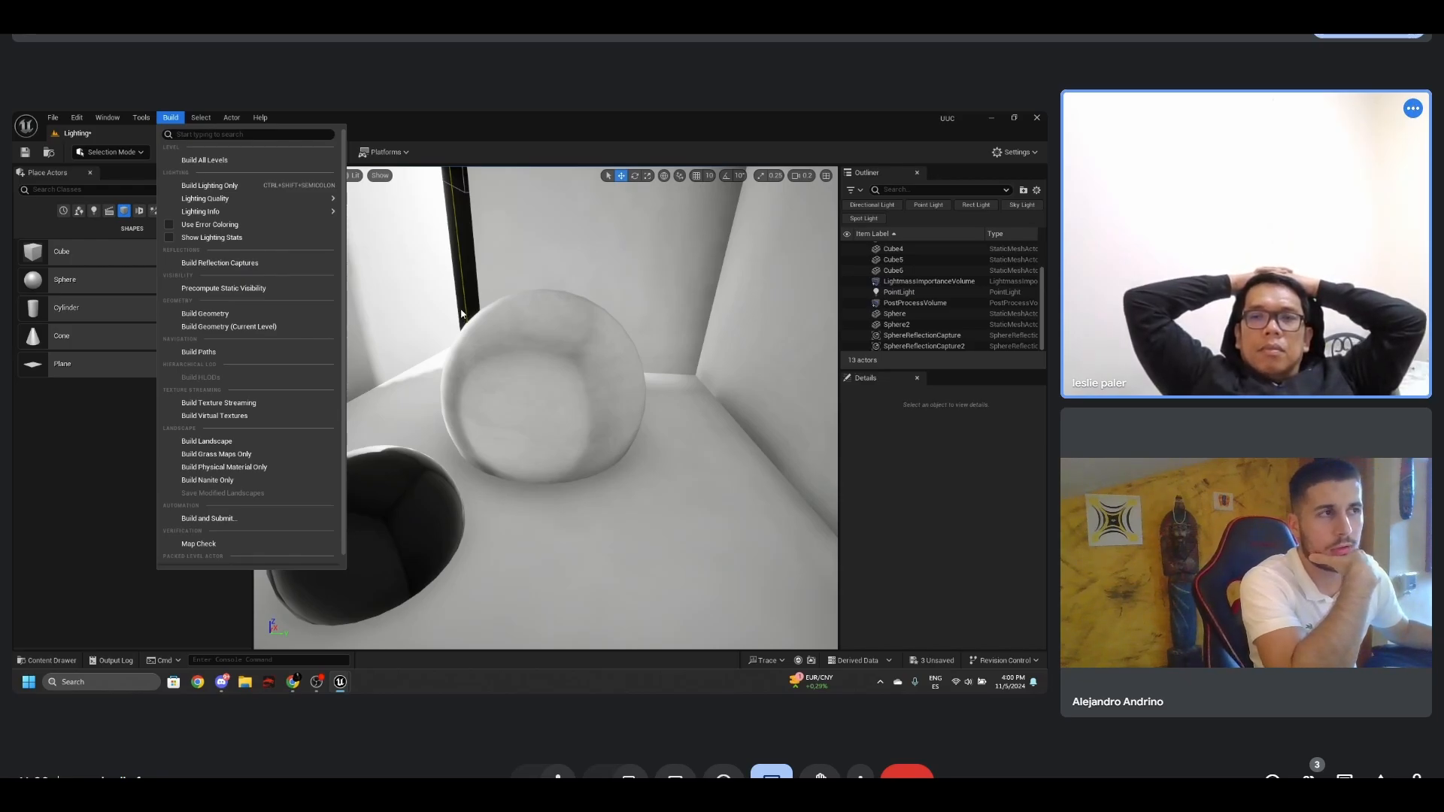
pyautogui.moveTo(462, 309); pyautogui.dragTo(476, 301, button='right')
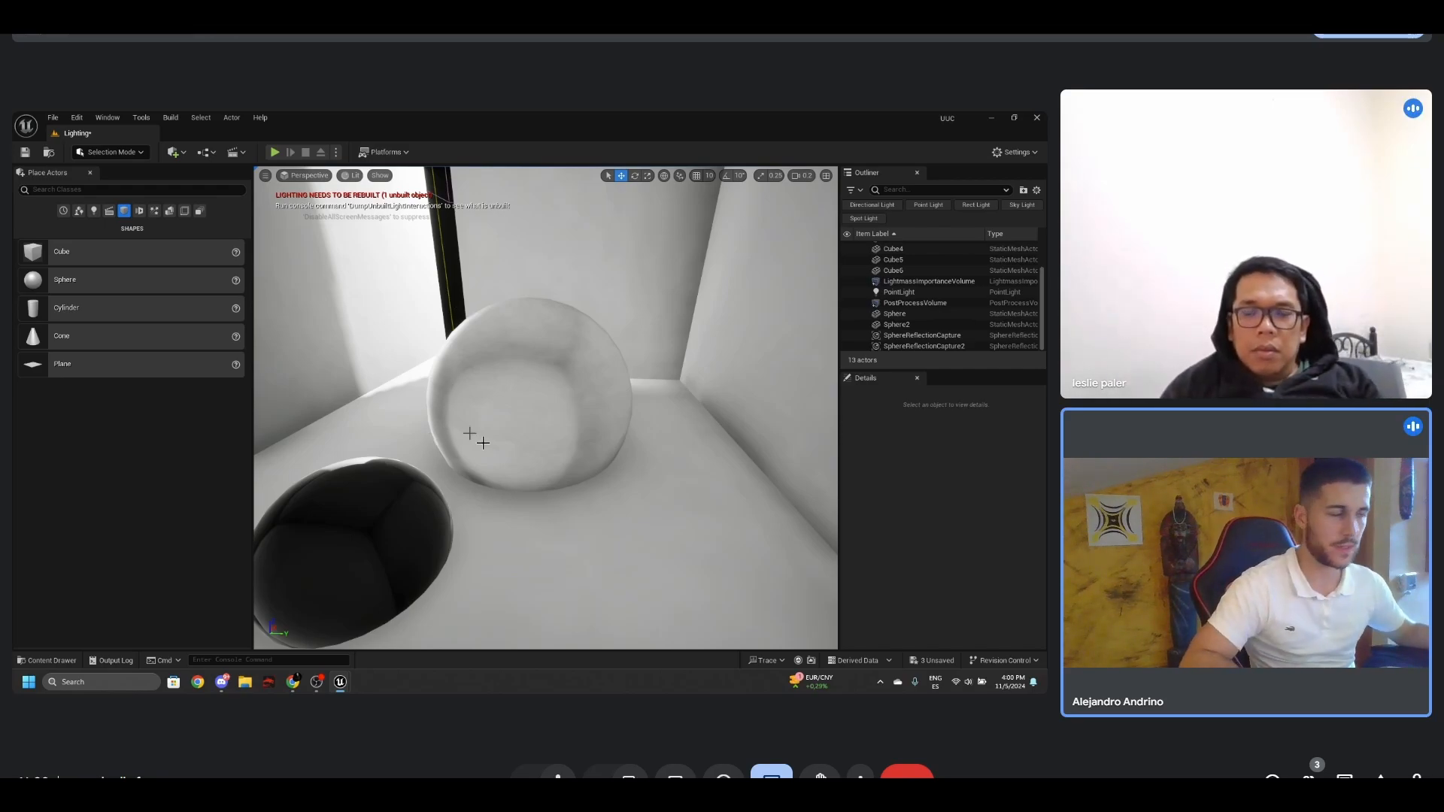
pyautogui.moveTo(496, 460); pyautogui.dragTo(488, 451, button='right')
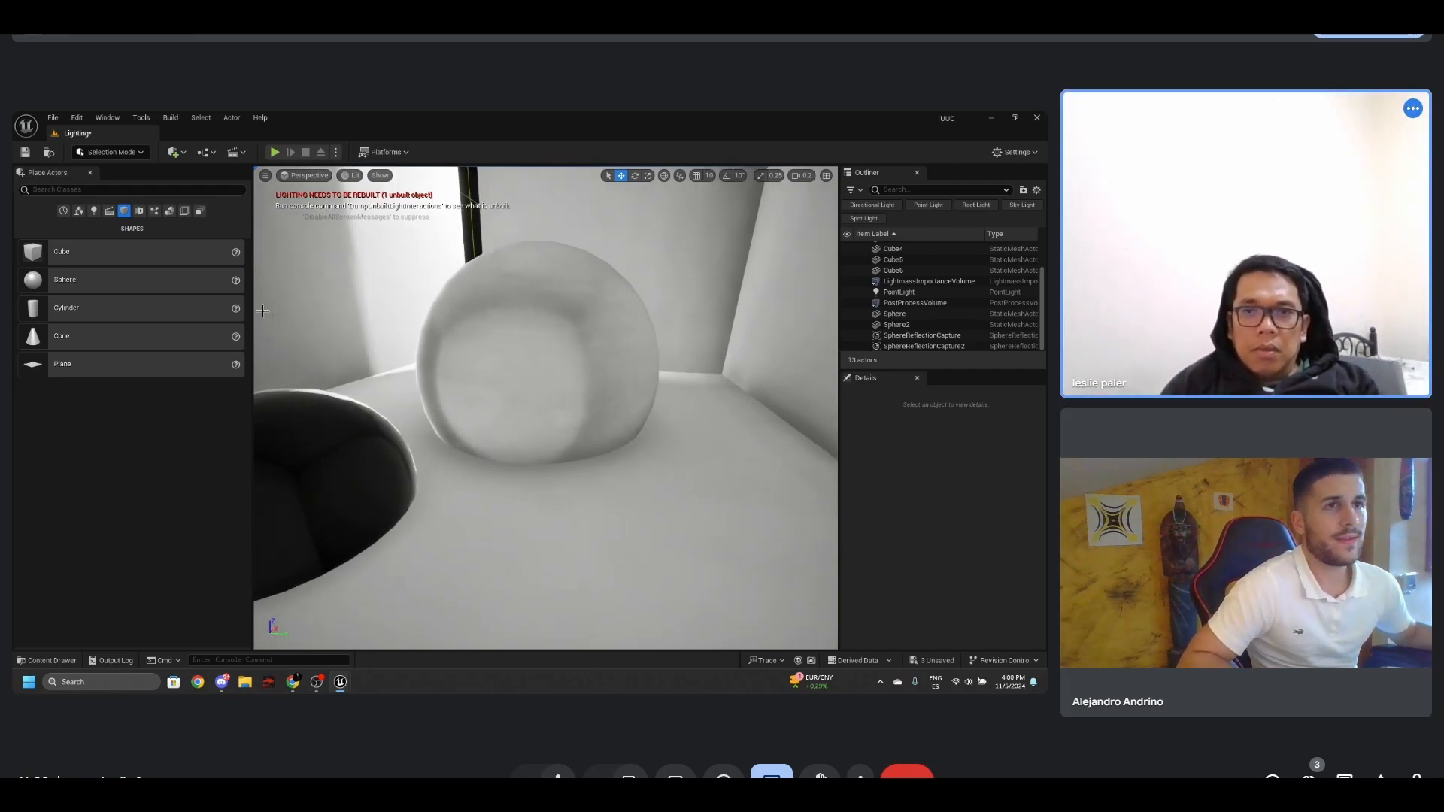
# - Search the placeable actors for "refle", place a Planar Reflection on the floor near the chrome sphere and rotate it
pyautogui.click(120, 191)
pyautogui.write('refle')
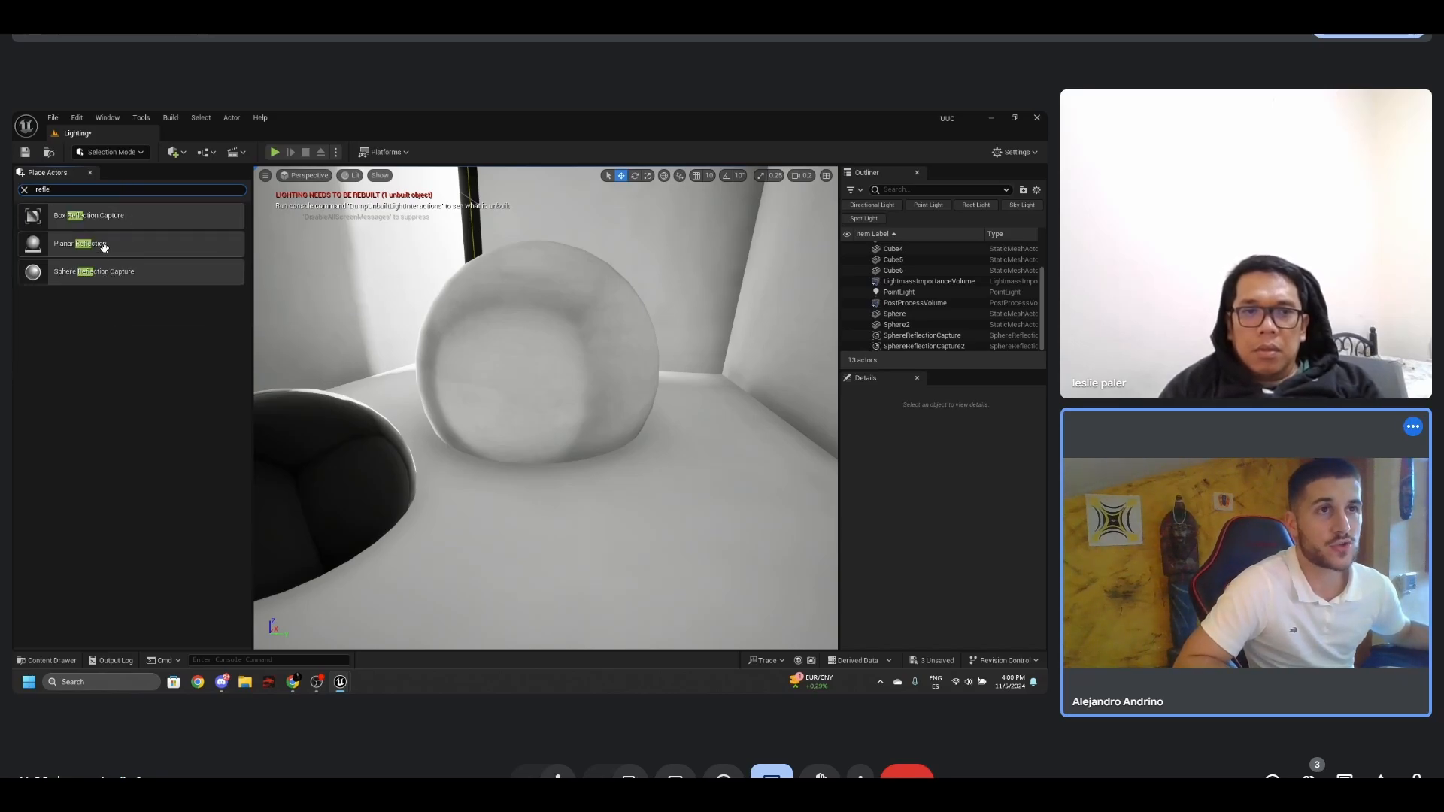
pyautogui.moveTo(110, 239); pyautogui.dragTo(526, 491)
pyautogui.press('s')
pyautogui.moveTo(525, 491); pyautogui.dragTo(589, 440, button='right')
pyautogui.press('e')
pyautogui.moveTo(557, 462); pyautogui.dragTo(557, 591)
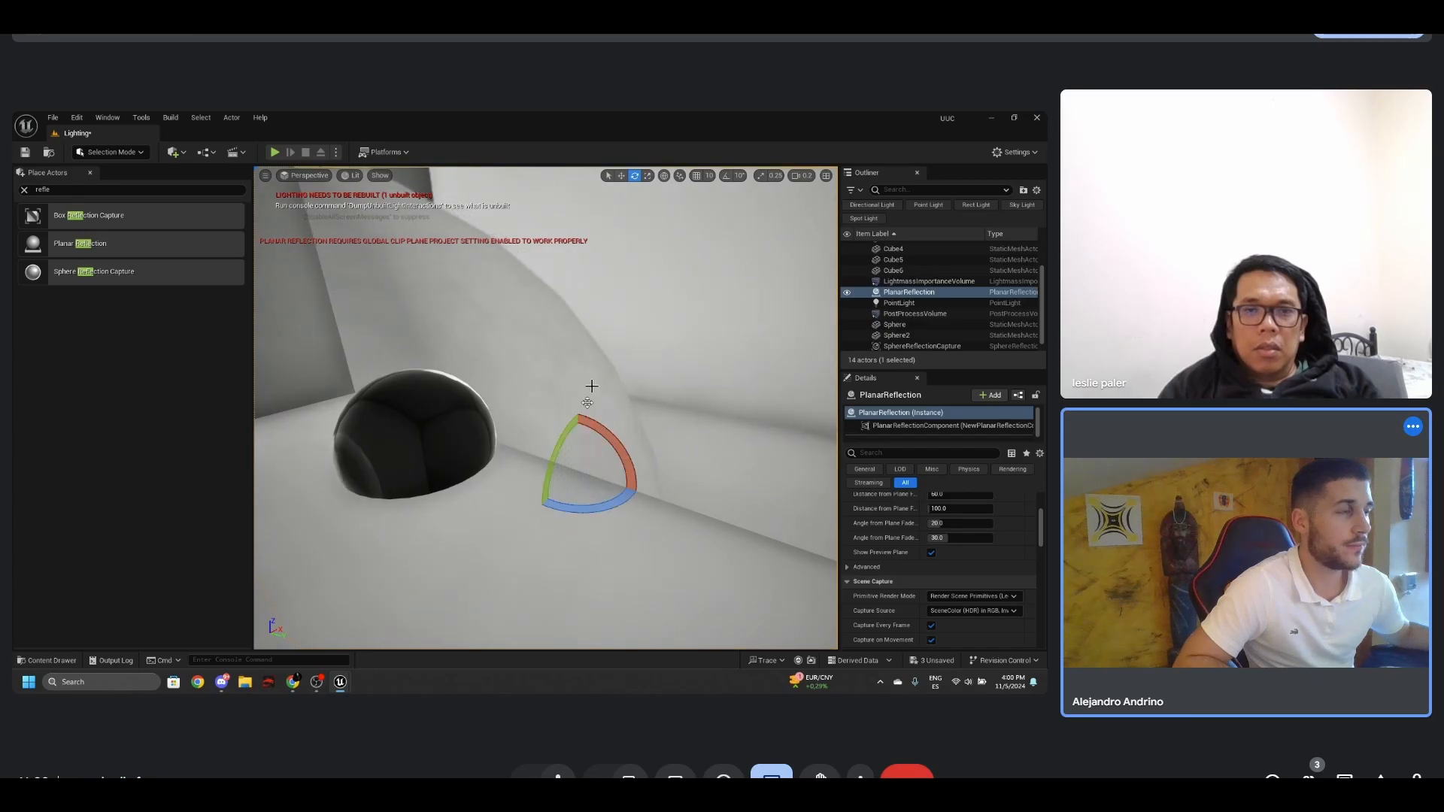
# - Move the planar reflection across the floor to the chrome sphere and inspect its effect on the spheres' reflections
pyautogui.moveTo(602, 347); pyautogui.dragTo(604, 326, button='right')
pyautogui.press('d')
pyautogui.press('w')
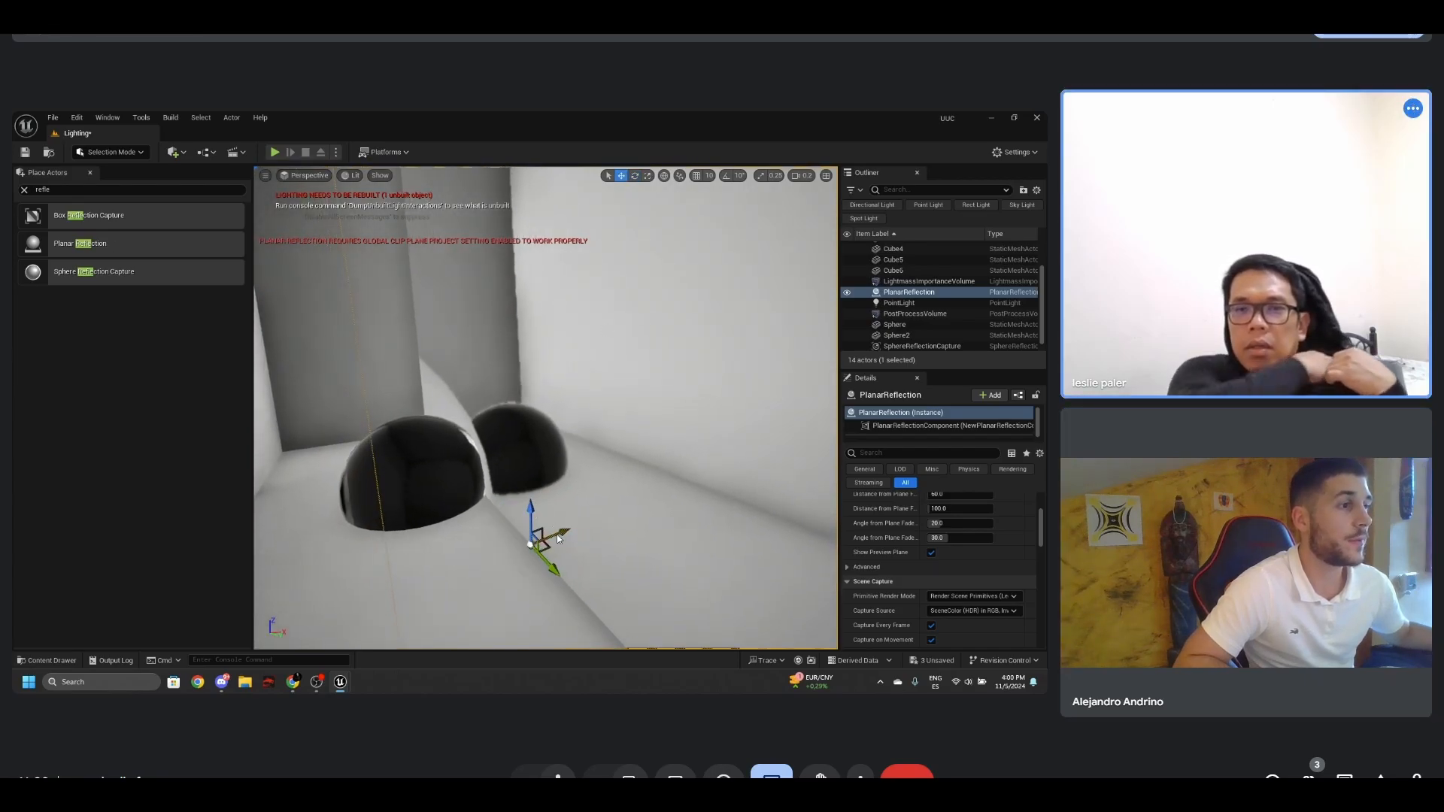
pyautogui.moveTo(558, 538); pyautogui.dragTo(717, 416)
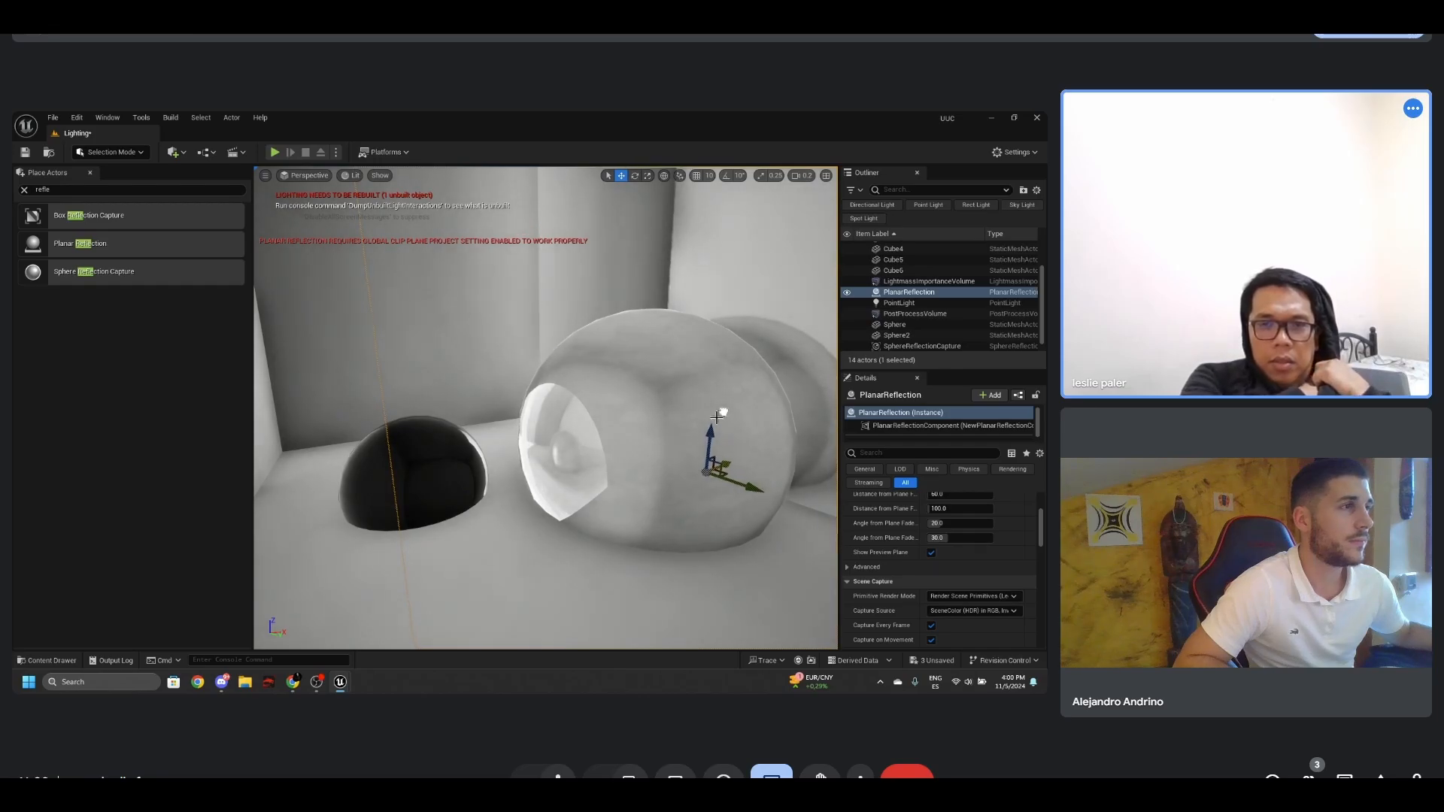
pyautogui.moveTo(717, 419); pyautogui.dragTo(621, 420, button='right')
pyautogui.press('w')
pyautogui.press('s')
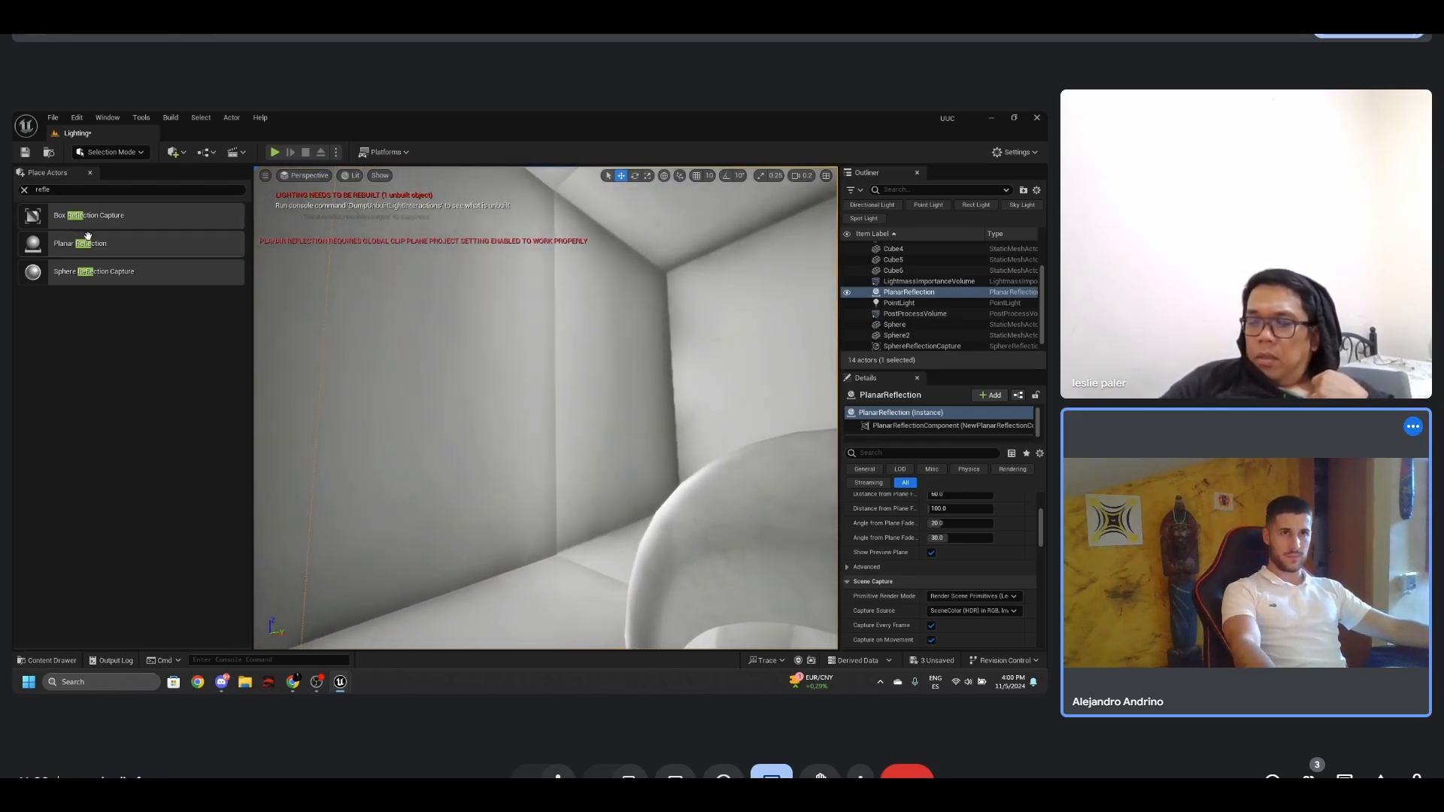
pyautogui.press('f')
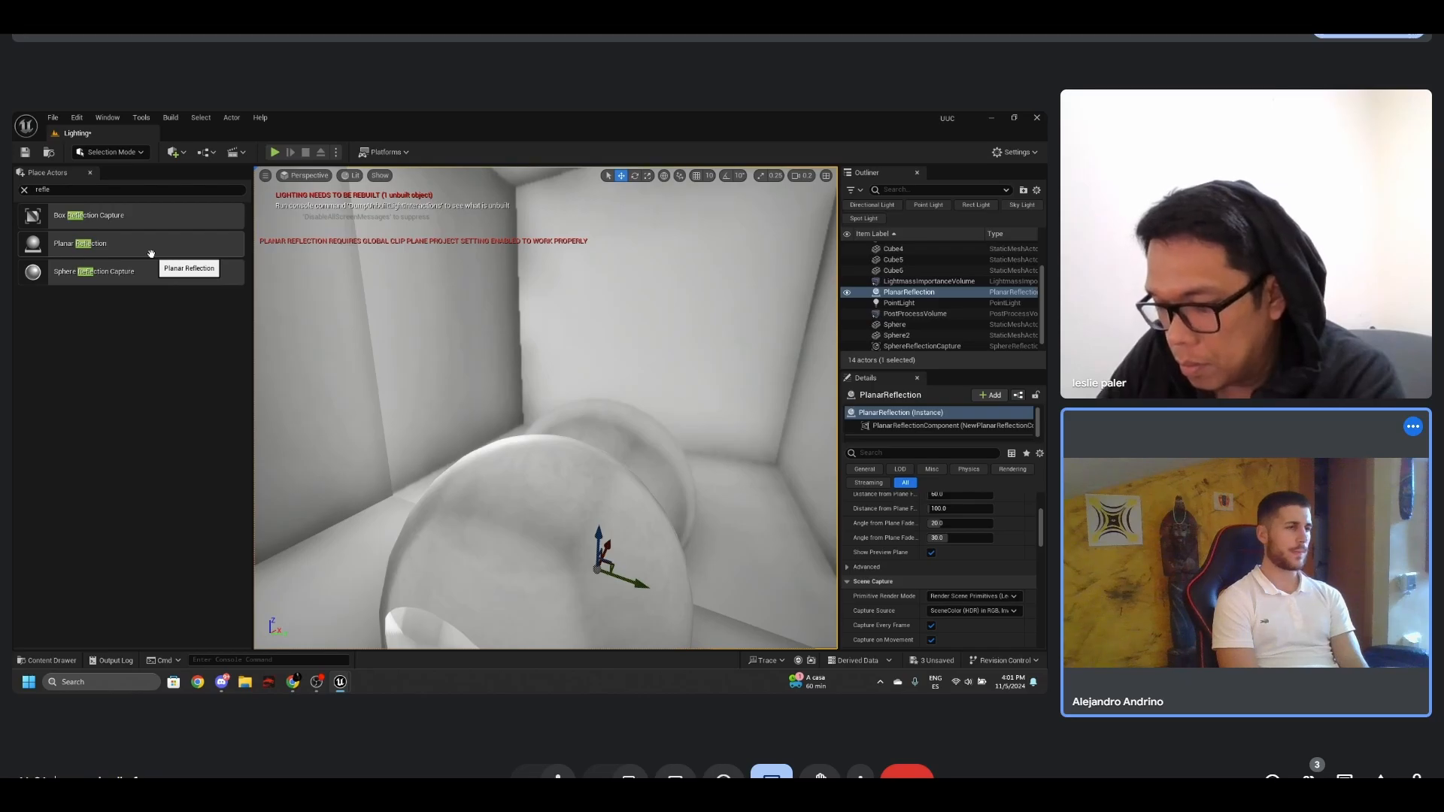
# - Replace the planar reflection with a Sphere Reflection Capture beside the wall opening, then clear the actor search
pyautogui.moveTo(561, 347); pyautogui.dragTo(385, 294, button='right')
pyautogui.press('Delete')
pyautogui.moveTo(113, 271); pyautogui.dragTo(399, 295)
pyautogui.moveTo(450, 289); pyautogui.dragTo(464, 294, button='right')
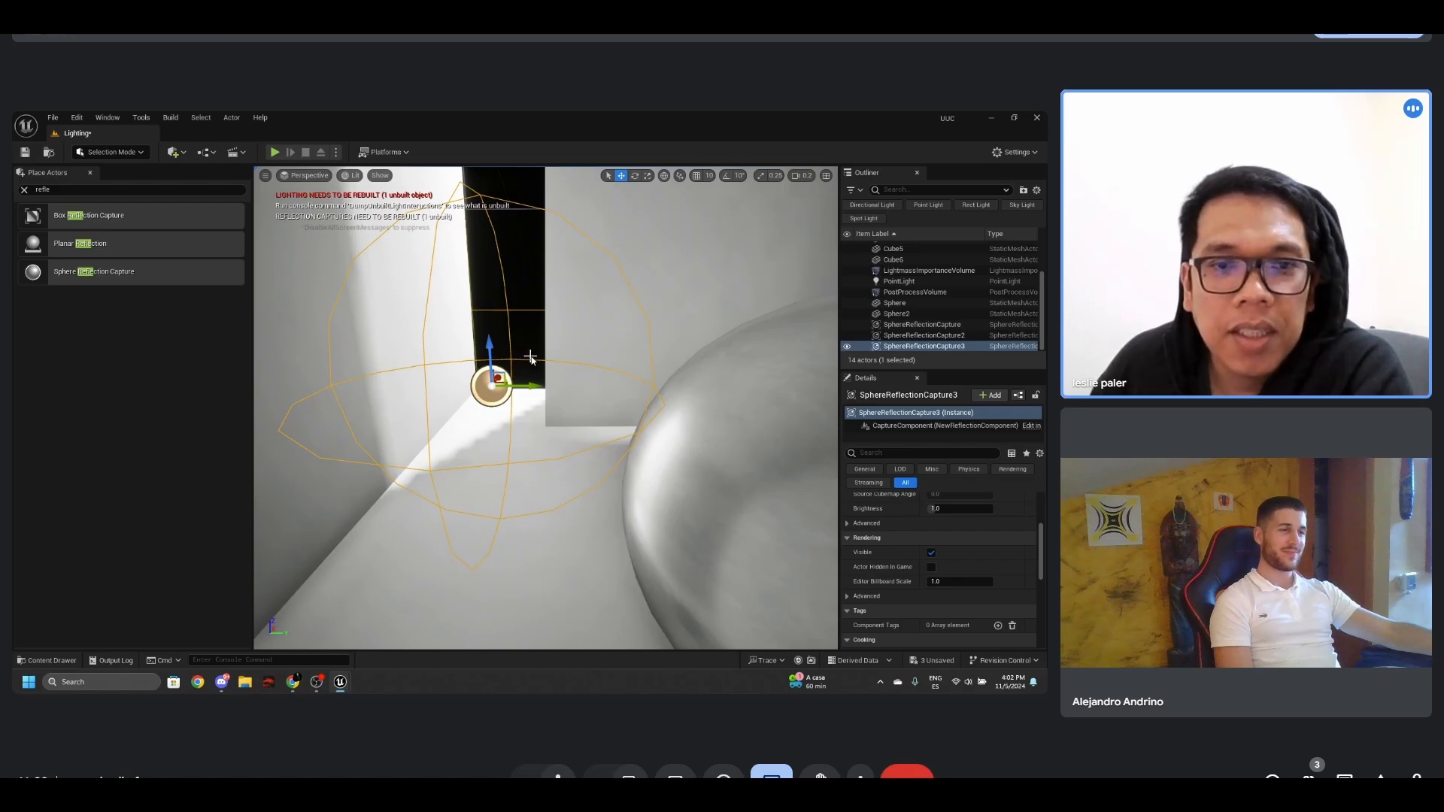
pyautogui.moveTo(533, 360); pyautogui.dragTo(526, 359, button='right')
pyautogui.click(24, 189)
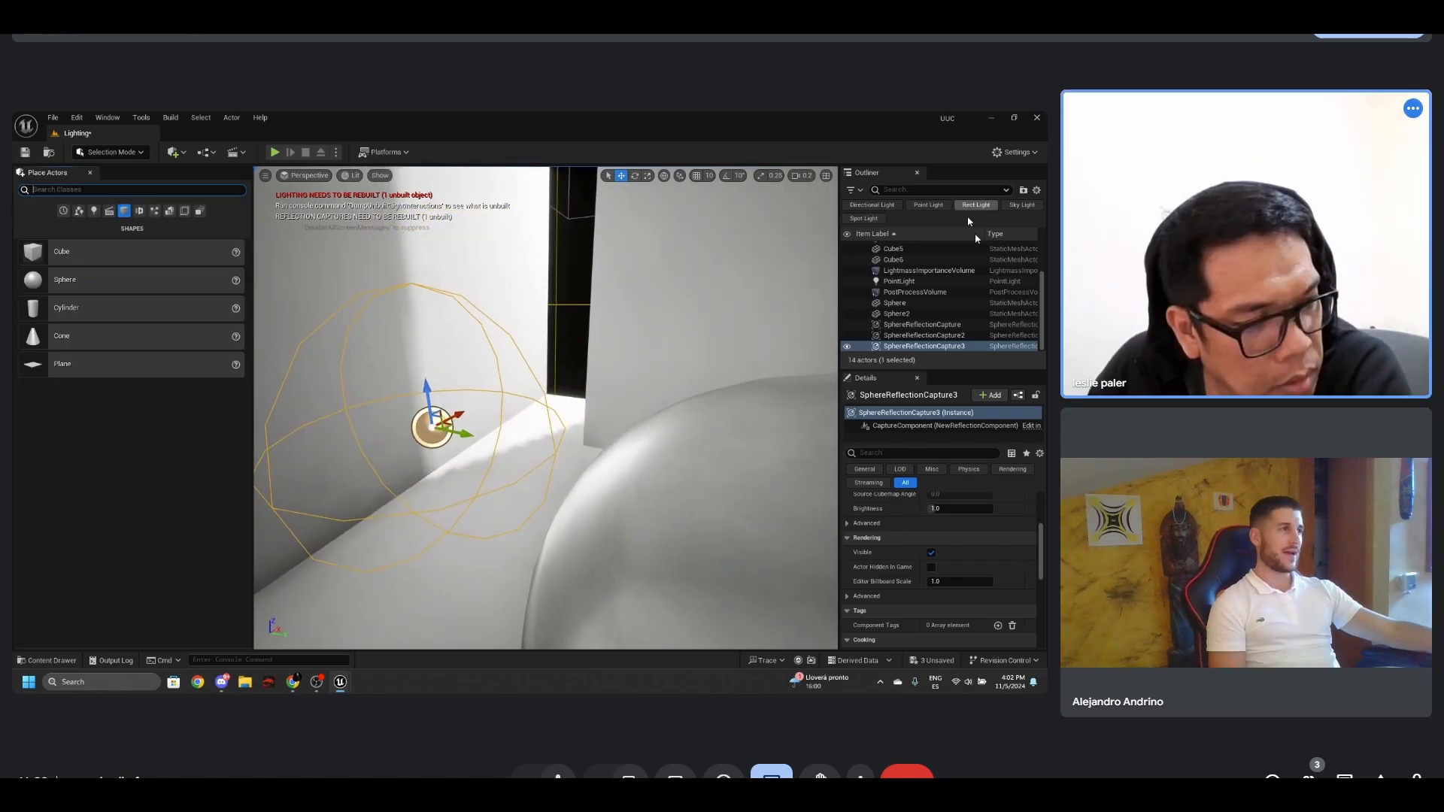
# - Create a sky light with the Env. Light Mixer and close the mixer
pyautogui.scroll(3, 983, 301)
pyautogui.scroll(-3, 983, 301)
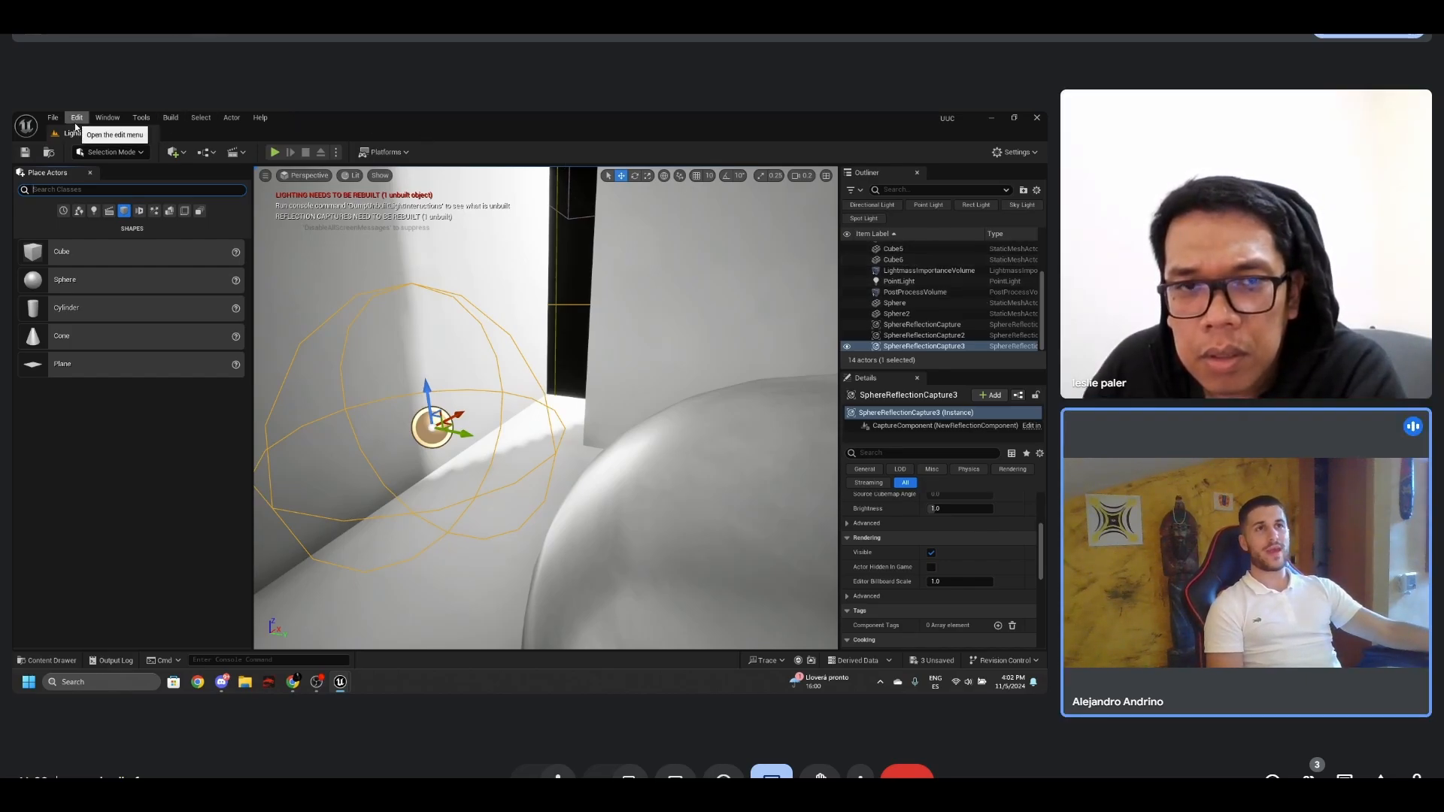
pyautogui.click(106, 118)
pyautogui.moveTo(139, 118)
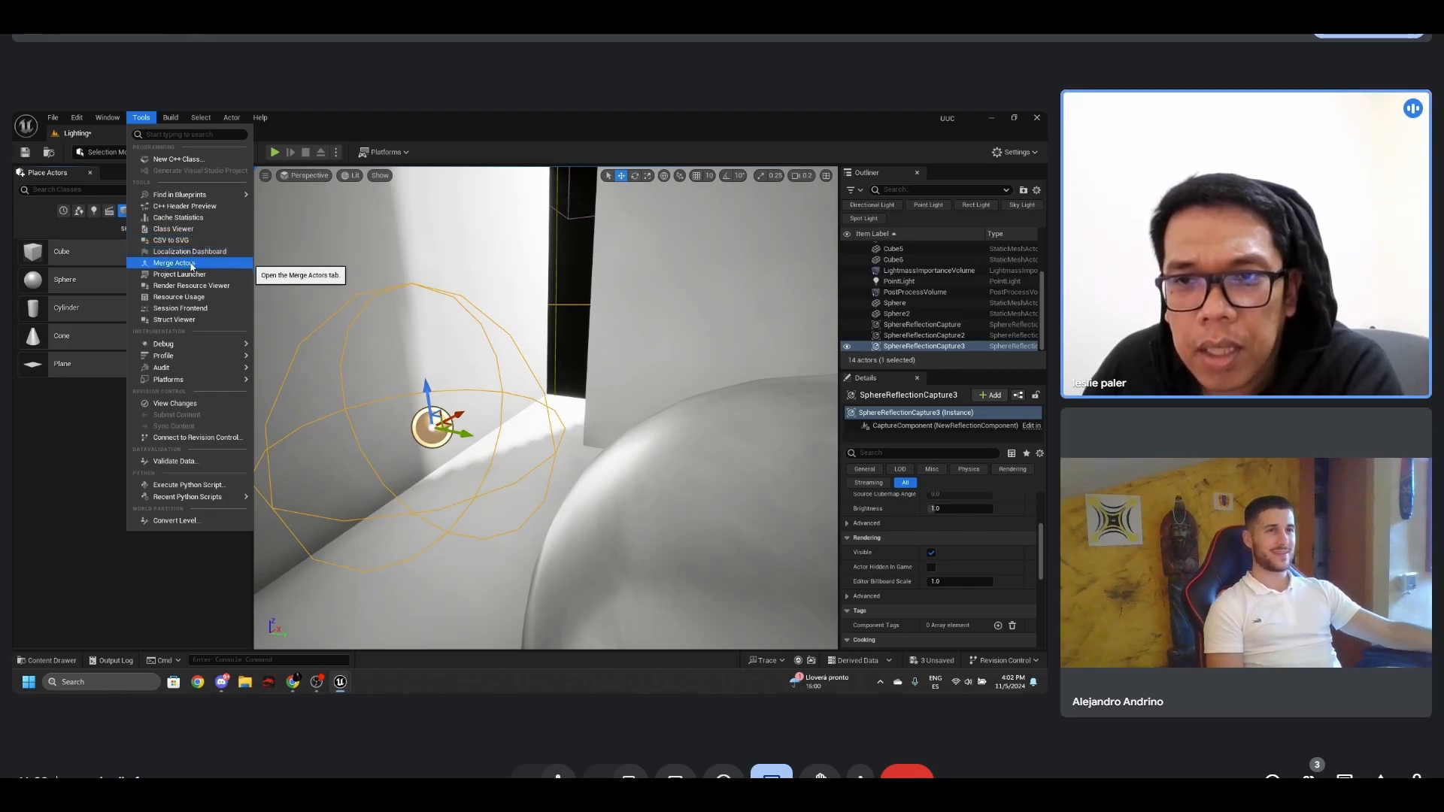
pyautogui.click(107, 118)
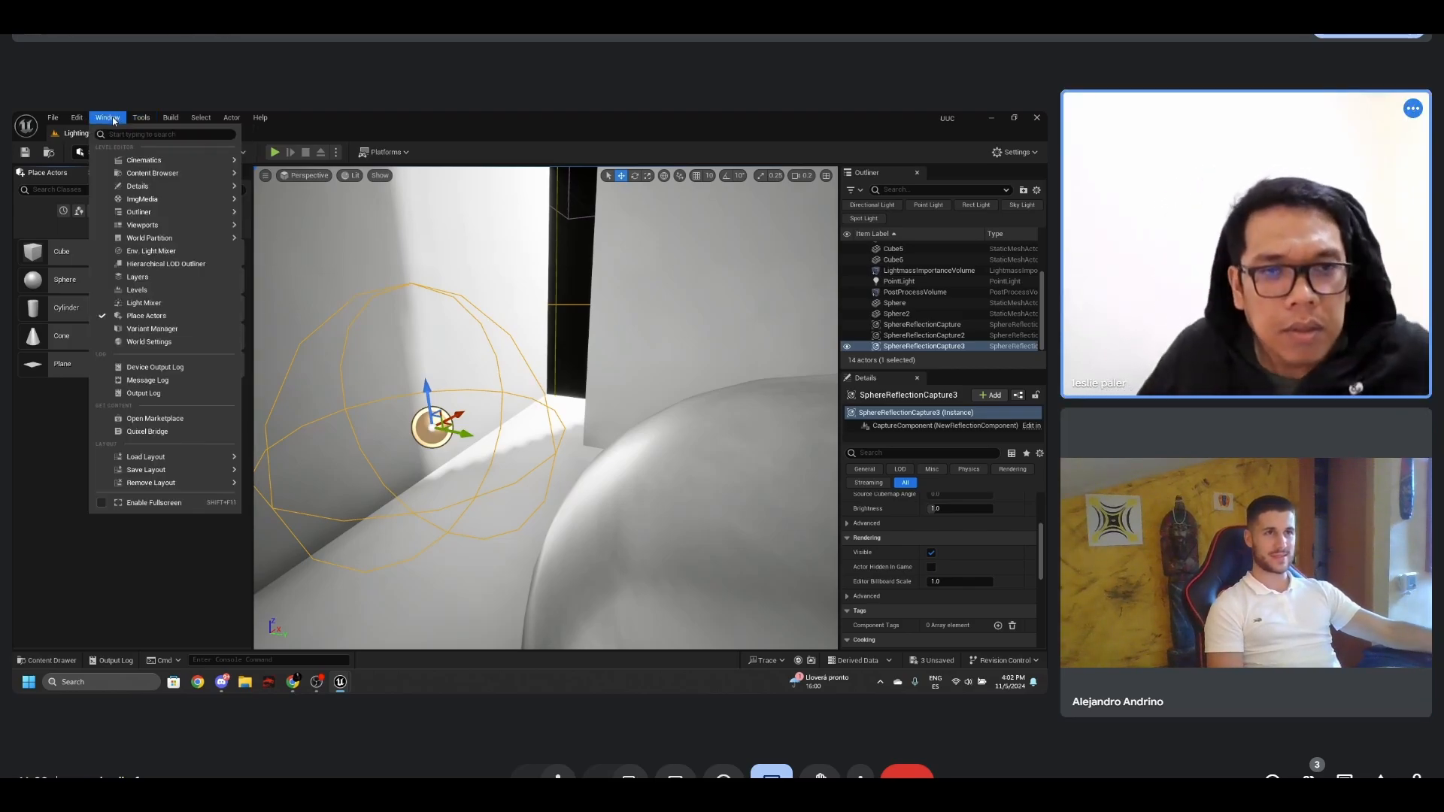
pyautogui.moveTo(164, 238)
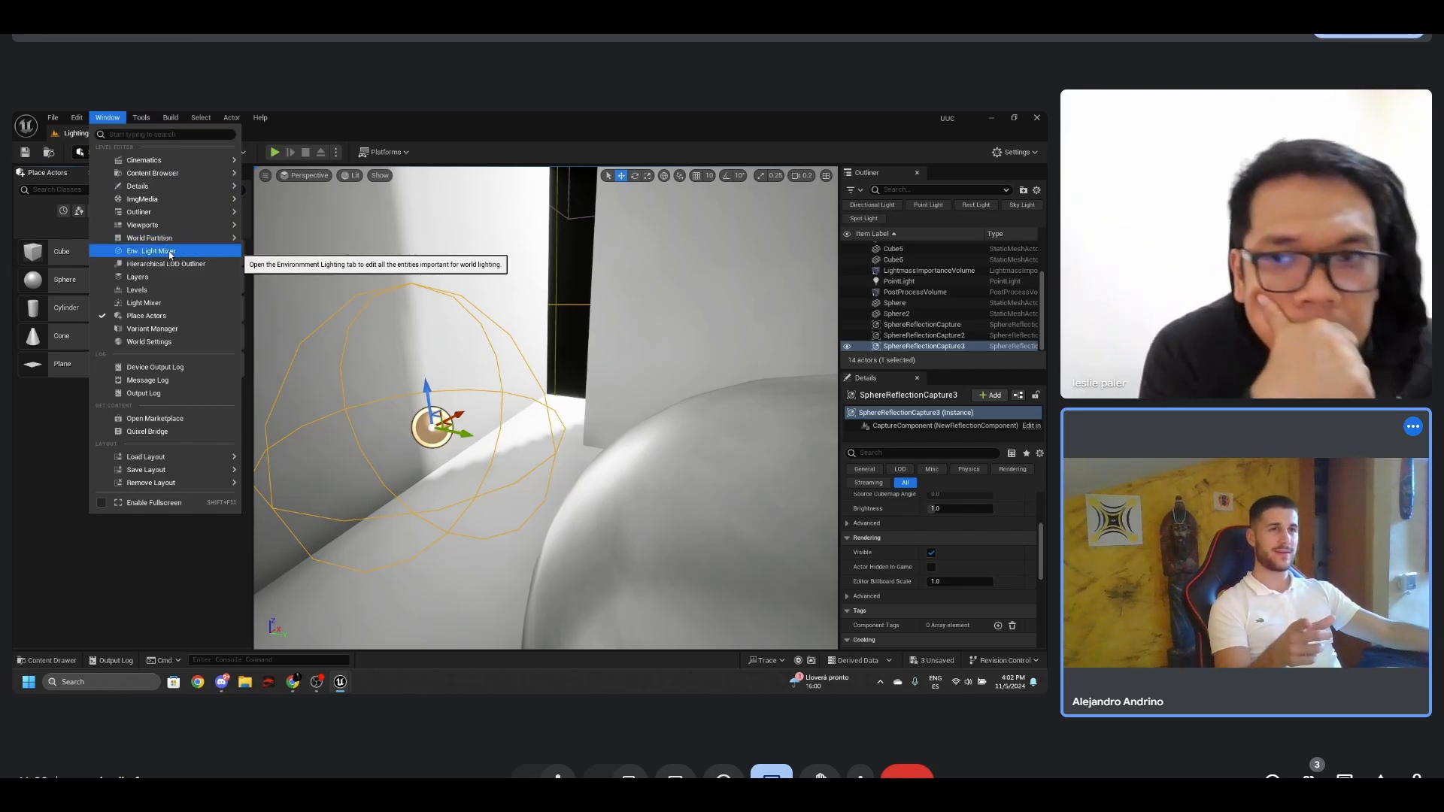
pyautogui.click(171, 255)
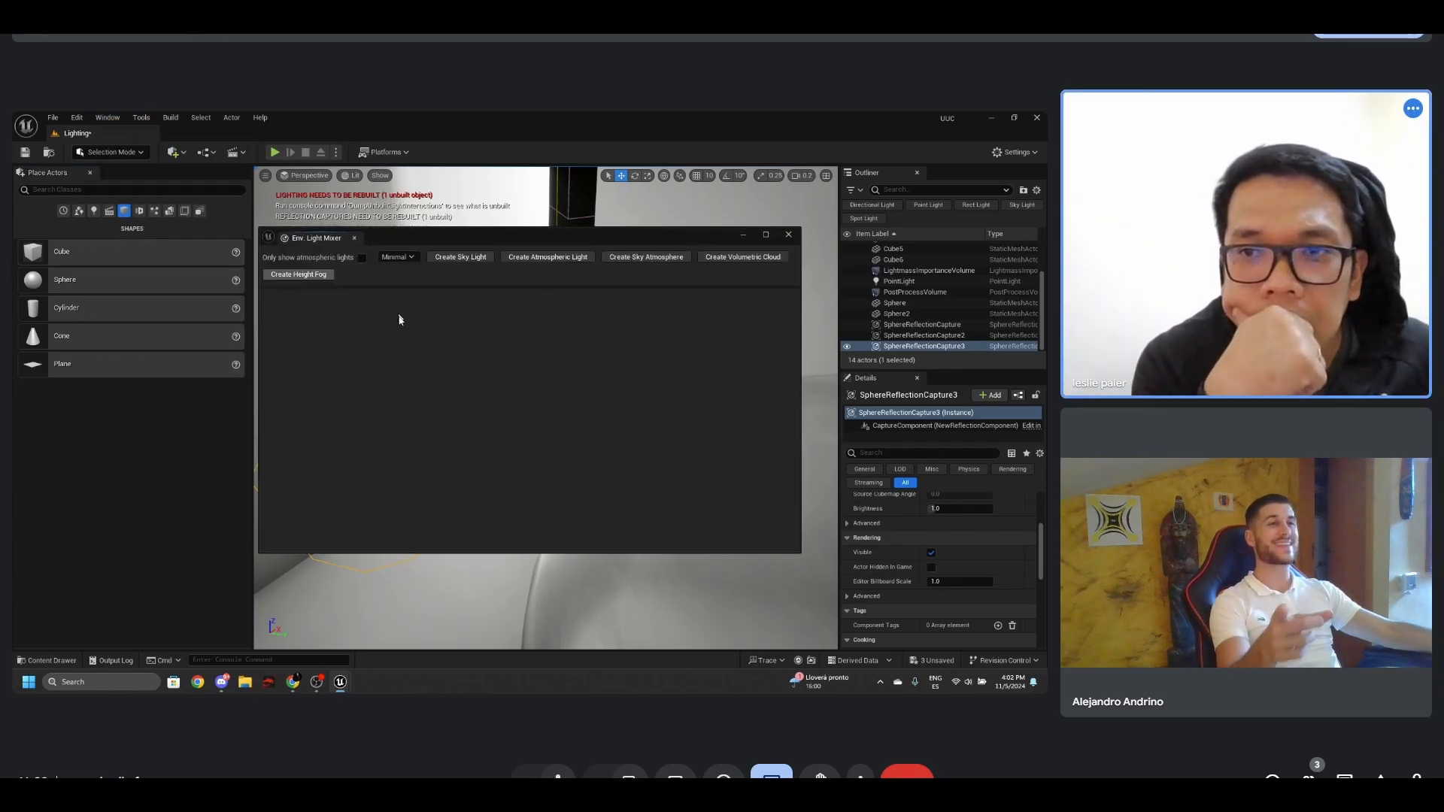
pyautogui.click(460, 257)
pyautogui.click(788, 234)
# - Raise the sky light above the two spheres
pyautogui.moveTo(623, 392); pyautogui.dragTo(688, 371, button='right')
pyautogui.scroll(3, 670, 404)
pyautogui.keyDown('shift'); pyautogui.moveTo(644, 292); pyautogui.dragTo(645, 233); pyautogui.keyUp('shift')
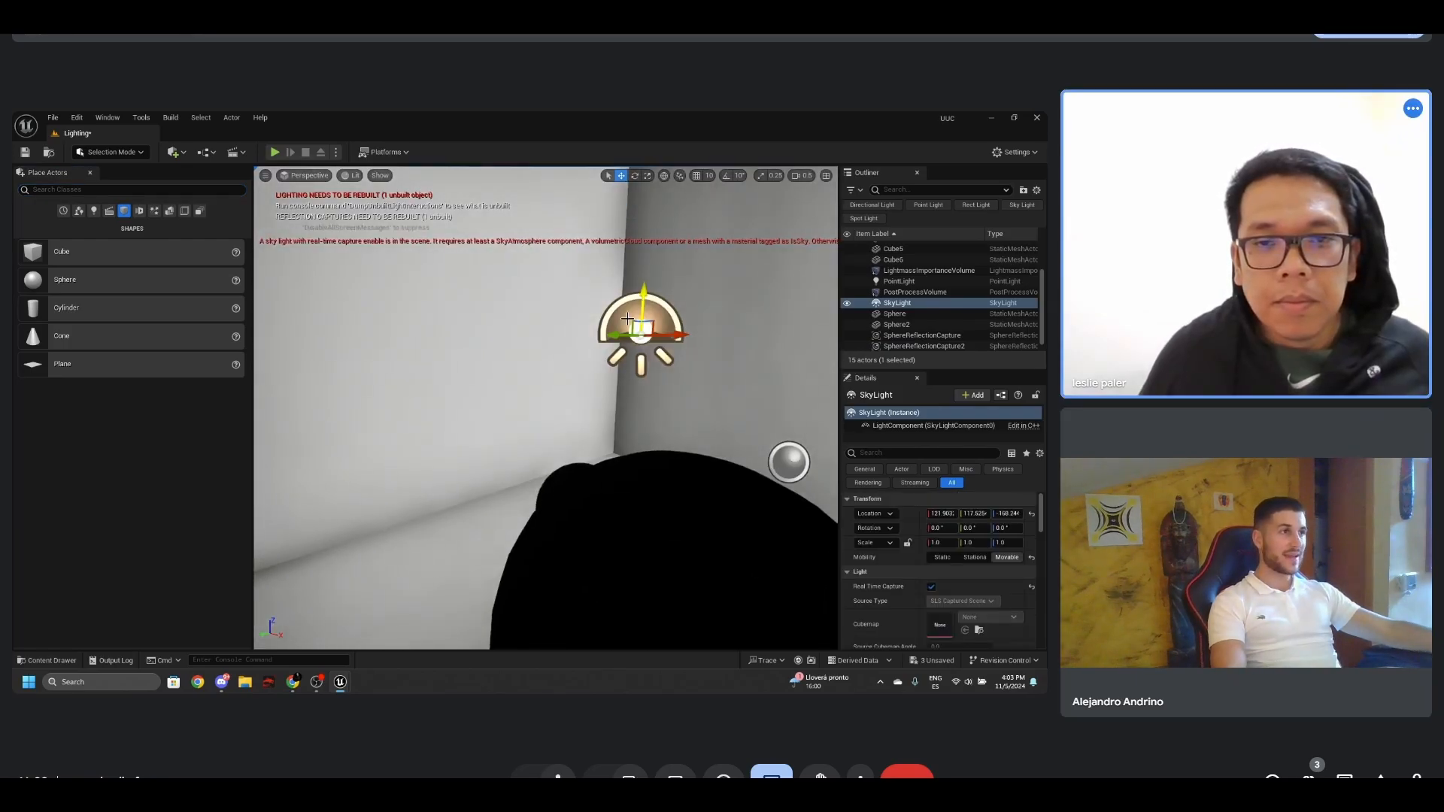
# - Raise the sphere reflection capture nearest the sky light to about the sky light's height
pyautogui.moveTo(644, 377); pyautogui.dragTo(598, 389, button='right')
pyautogui.press('e')
pyautogui.click(570, 466)
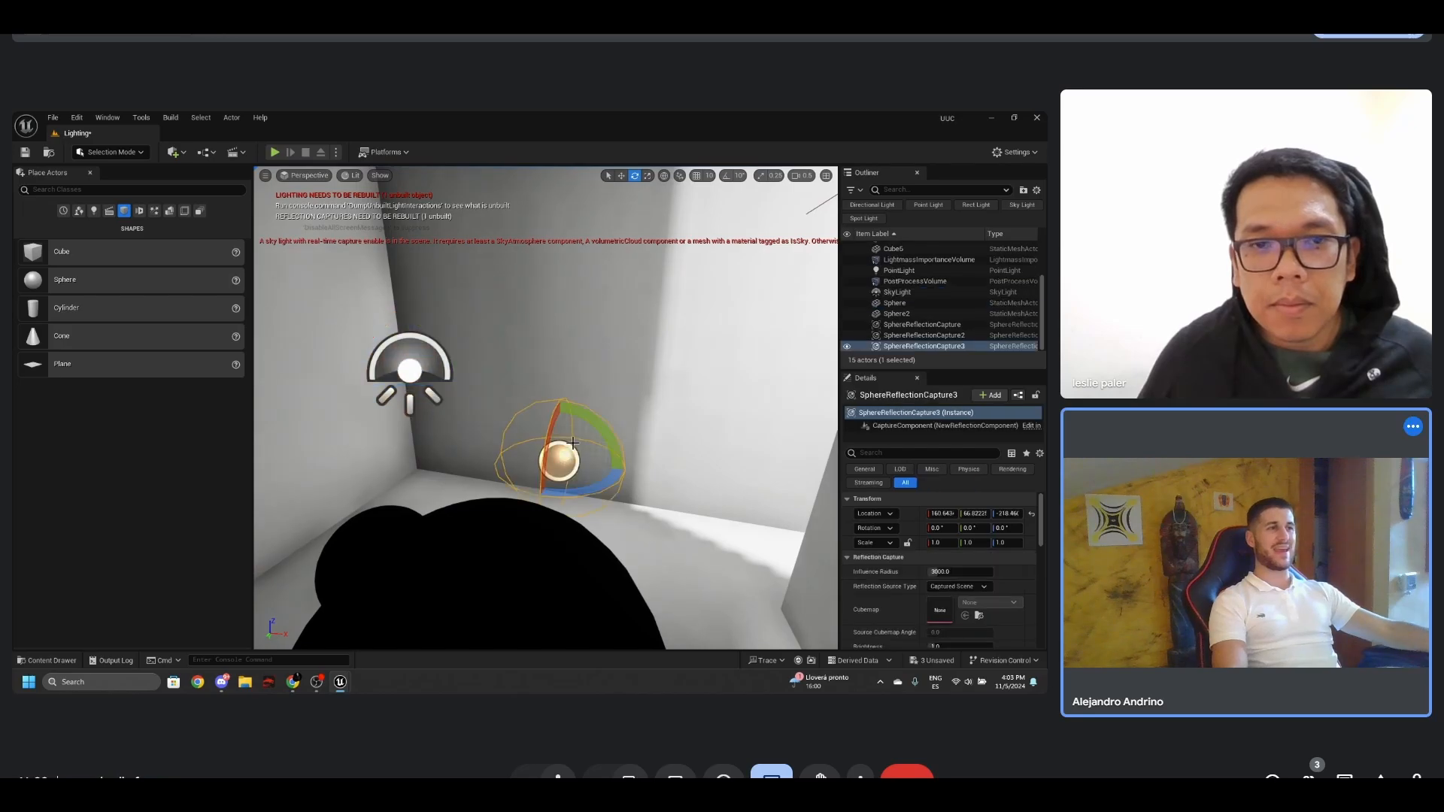
pyautogui.press('w')
pyautogui.moveTo(576, 421); pyautogui.dragTo(581, 300)
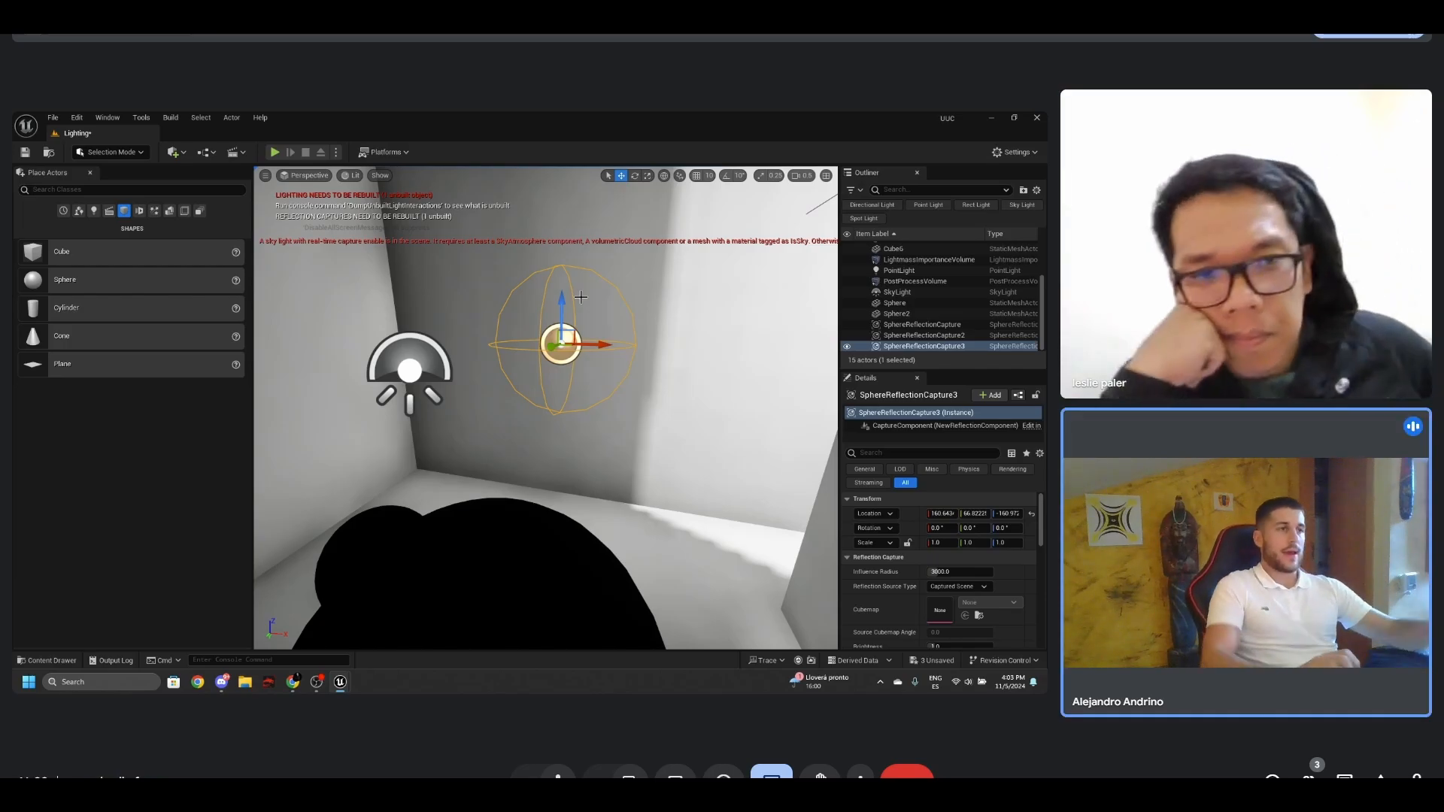
# - Set the sky light's mobility to Static
pyautogui.moveTo(616, 381); pyautogui.dragTo(674, 376, button='right')
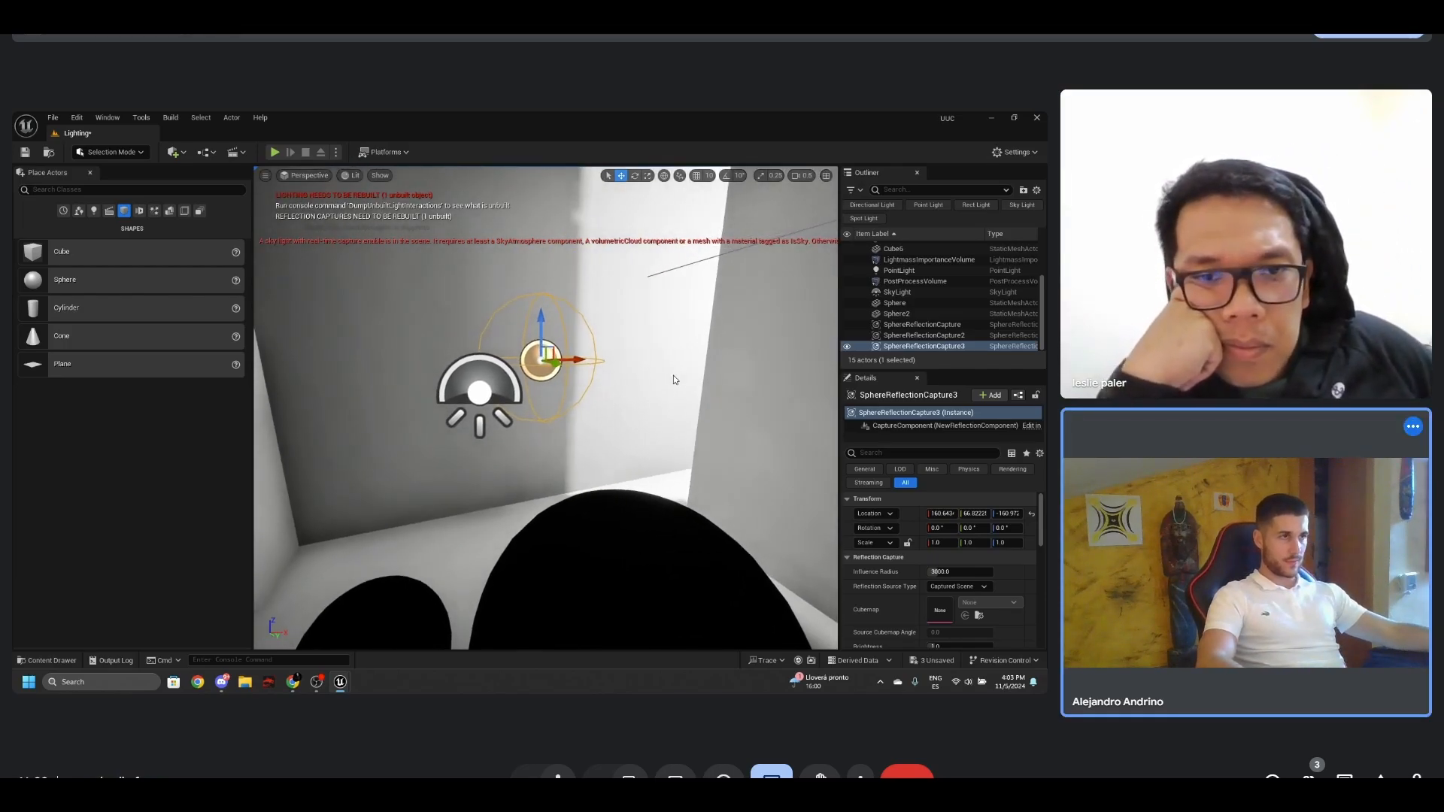
pyautogui.click(480, 379)
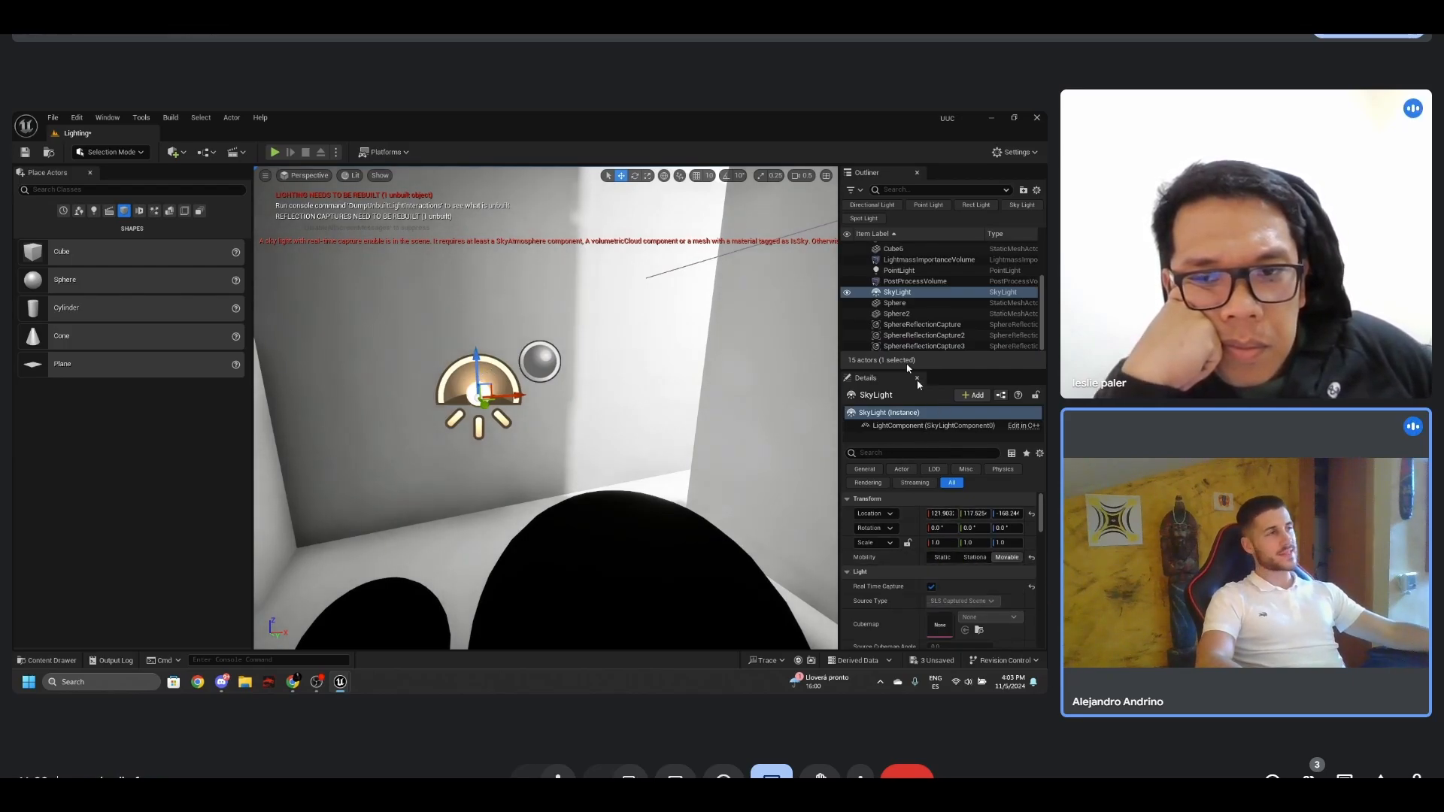
pyautogui.click(907, 282)
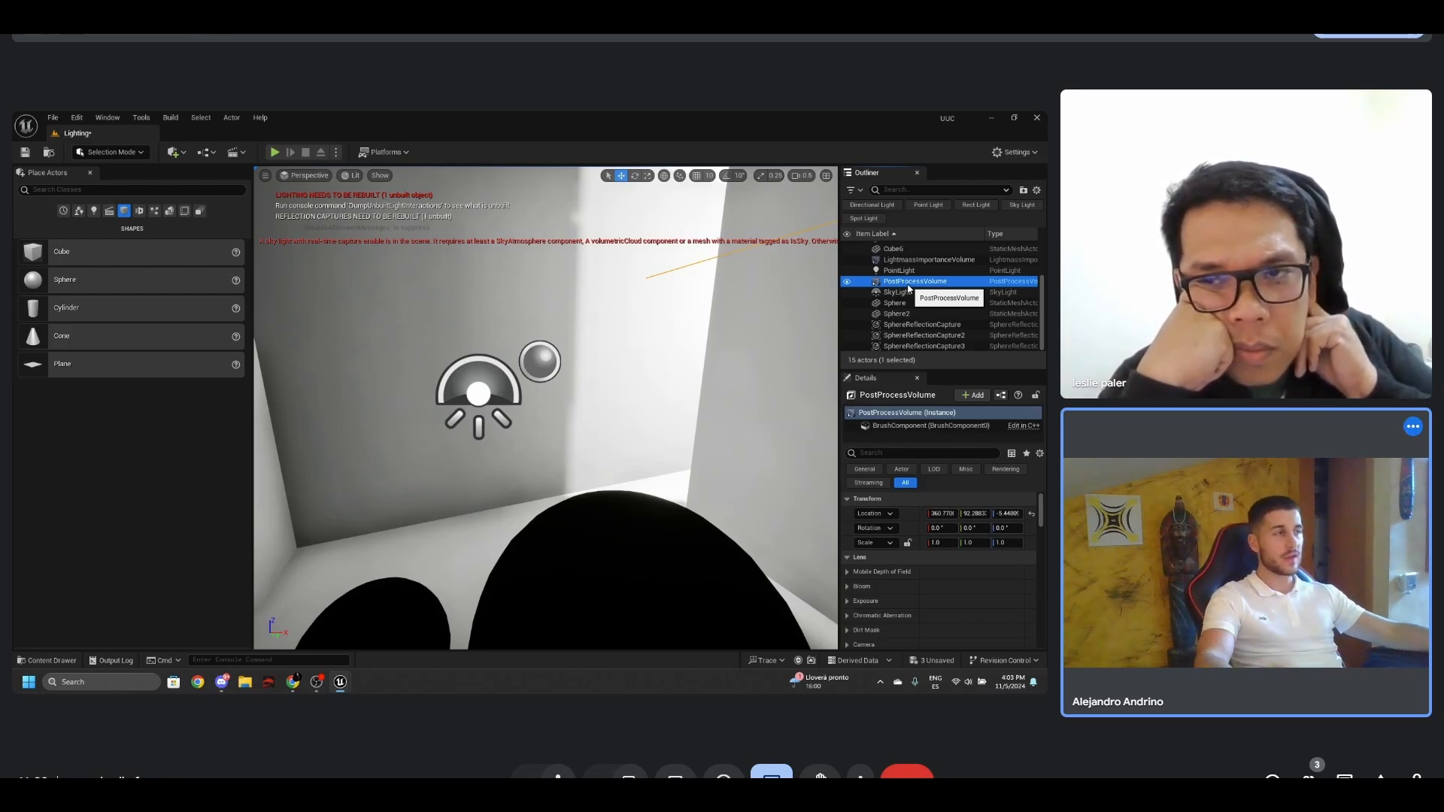
pyautogui.click(904, 295)
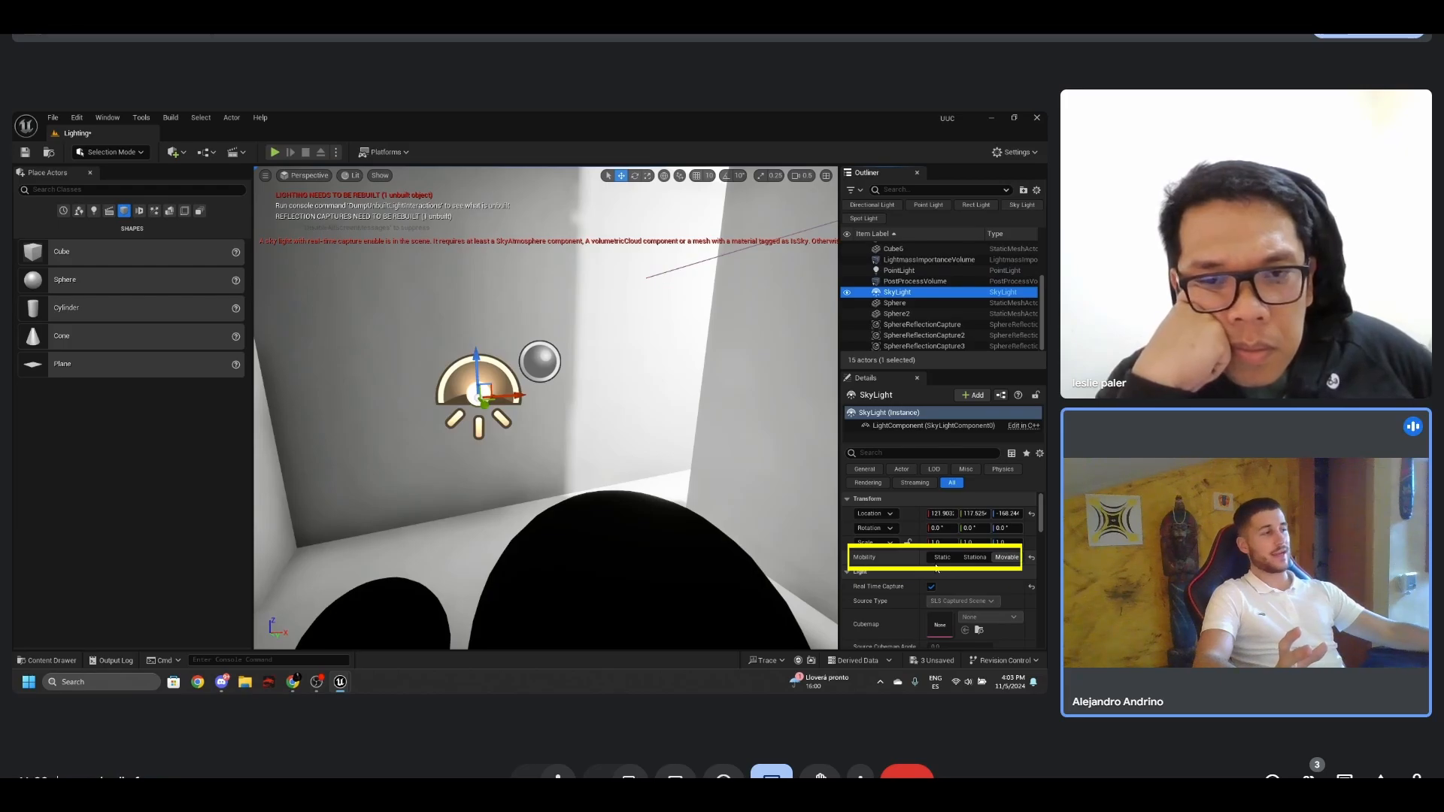
pyautogui.click(942, 557)
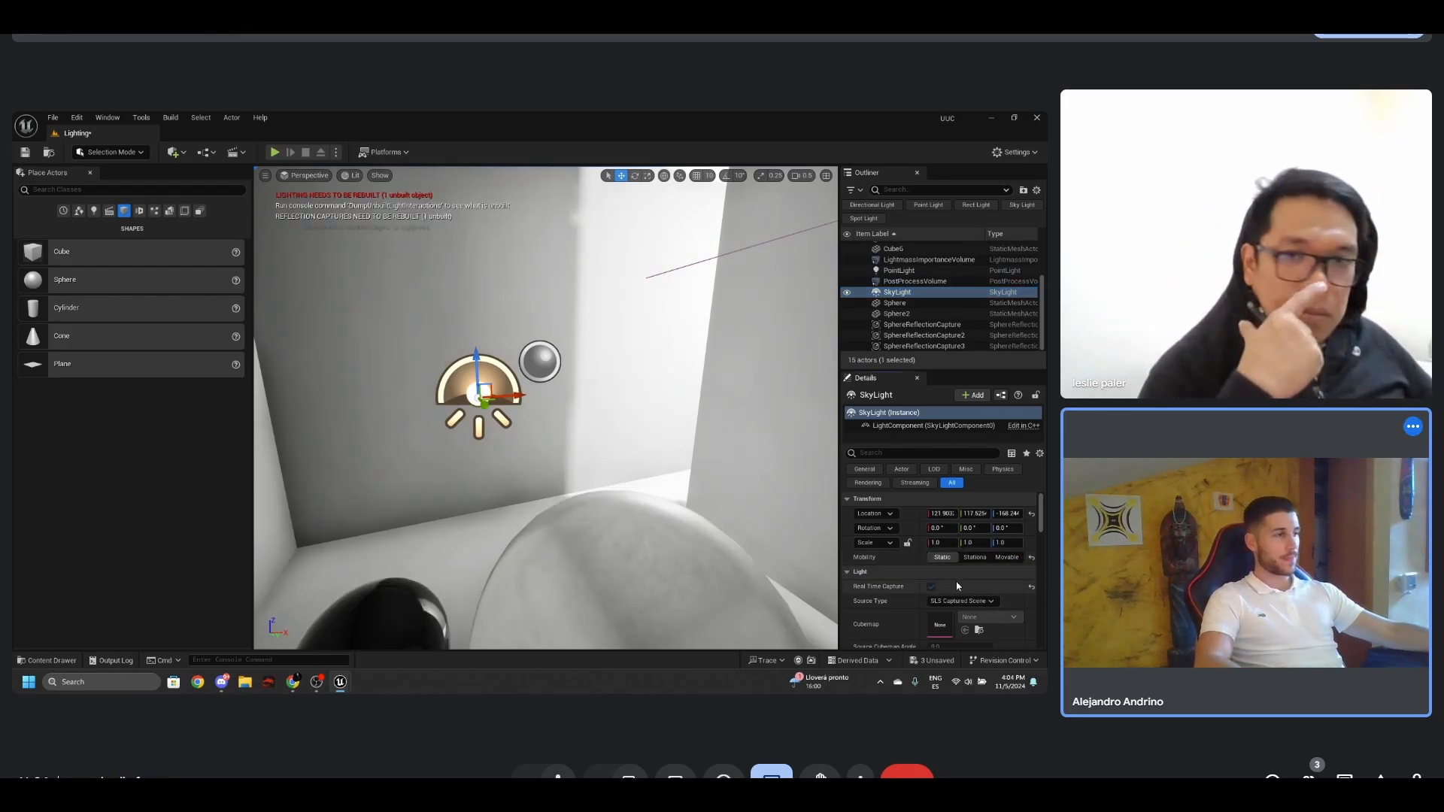
pyautogui.scroll(-3, 958, 585)
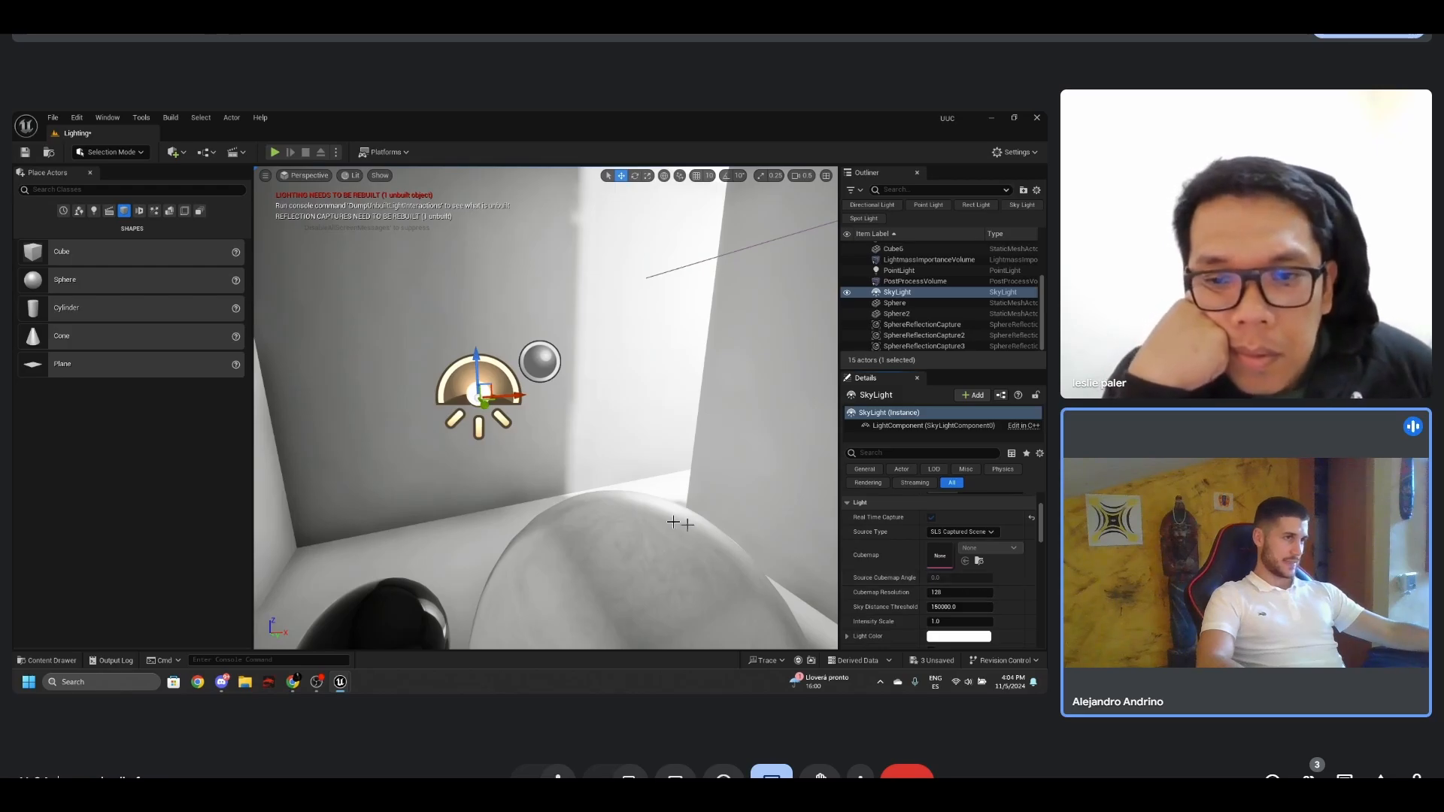
# - Delete the sphere reflection capture next to the sky light
pyautogui.moveTo(648, 499); pyautogui.dragTo(571, 451, button='right')
pyautogui.click(570, 342)
pyautogui.press('Delete')
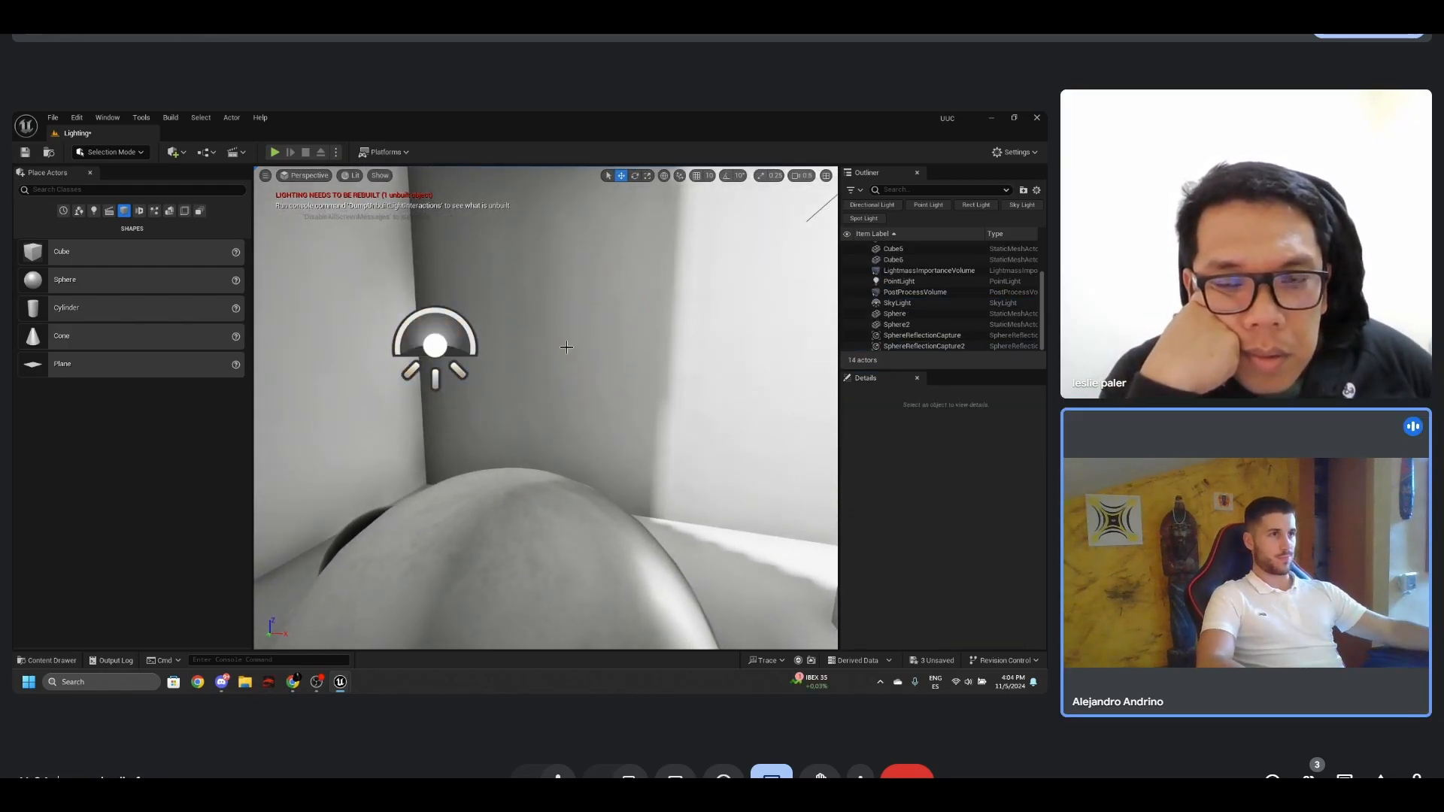
# - Reposition the sky light lower, between the black sphere and the chrome sphere
pyautogui.click(464, 333)
pyautogui.moveTo(465, 333); pyautogui.dragTo(591, 389, button='right')
pyautogui.moveTo(577, 286); pyautogui.dragTo(539, 461)
pyautogui.moveTo(539, 461); pyautogui.dragTo(533, 406, button='right')
# - Build the reflection captures and inspect the reflections on both spheres with the editor icons toggled off and on
pyautogui.click(170, 118)
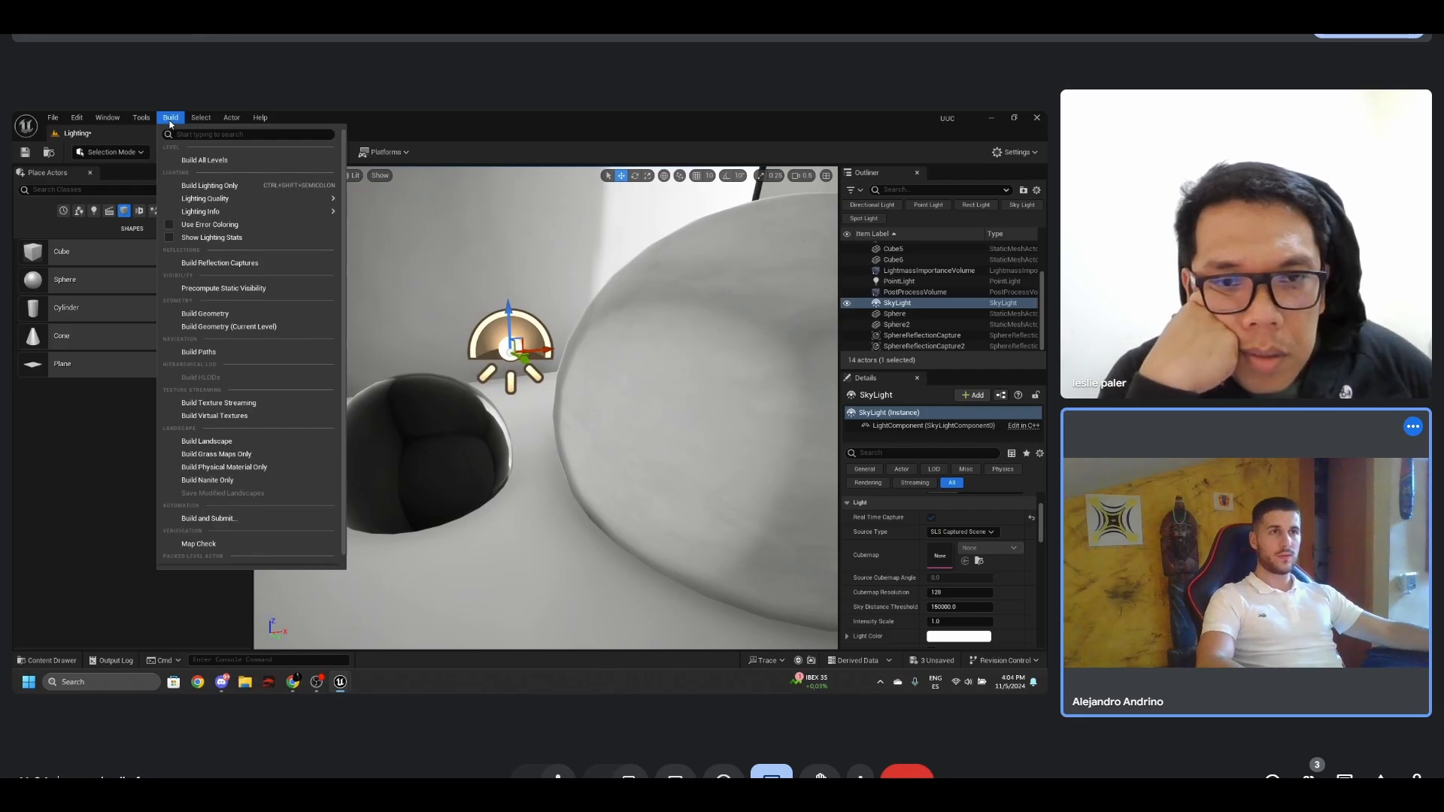
pyautogui.click(236, 258)
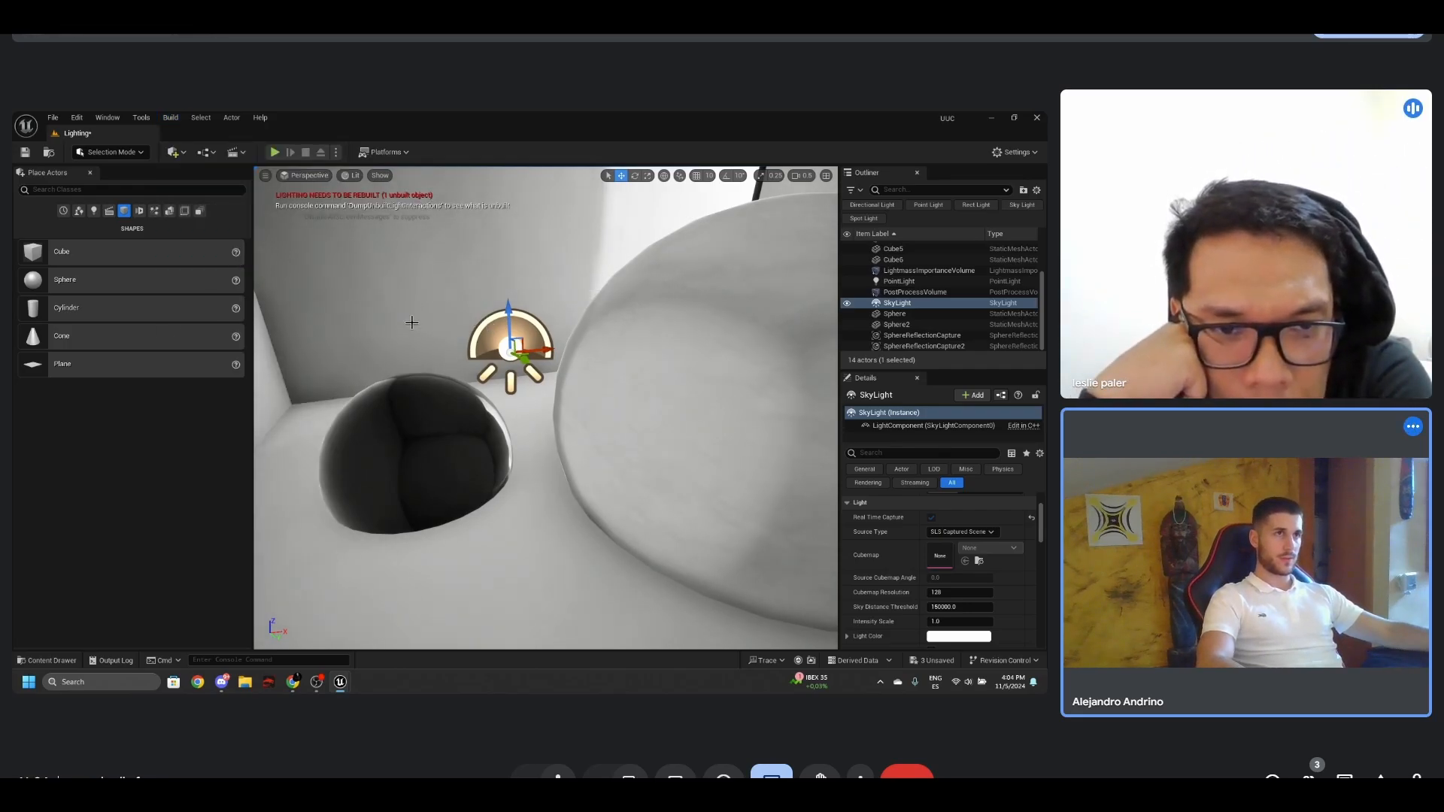
pyautogui.moveTo(422, 282); pyautogui.dragTo(425, 278, button='right')
pyautogui.press('w')
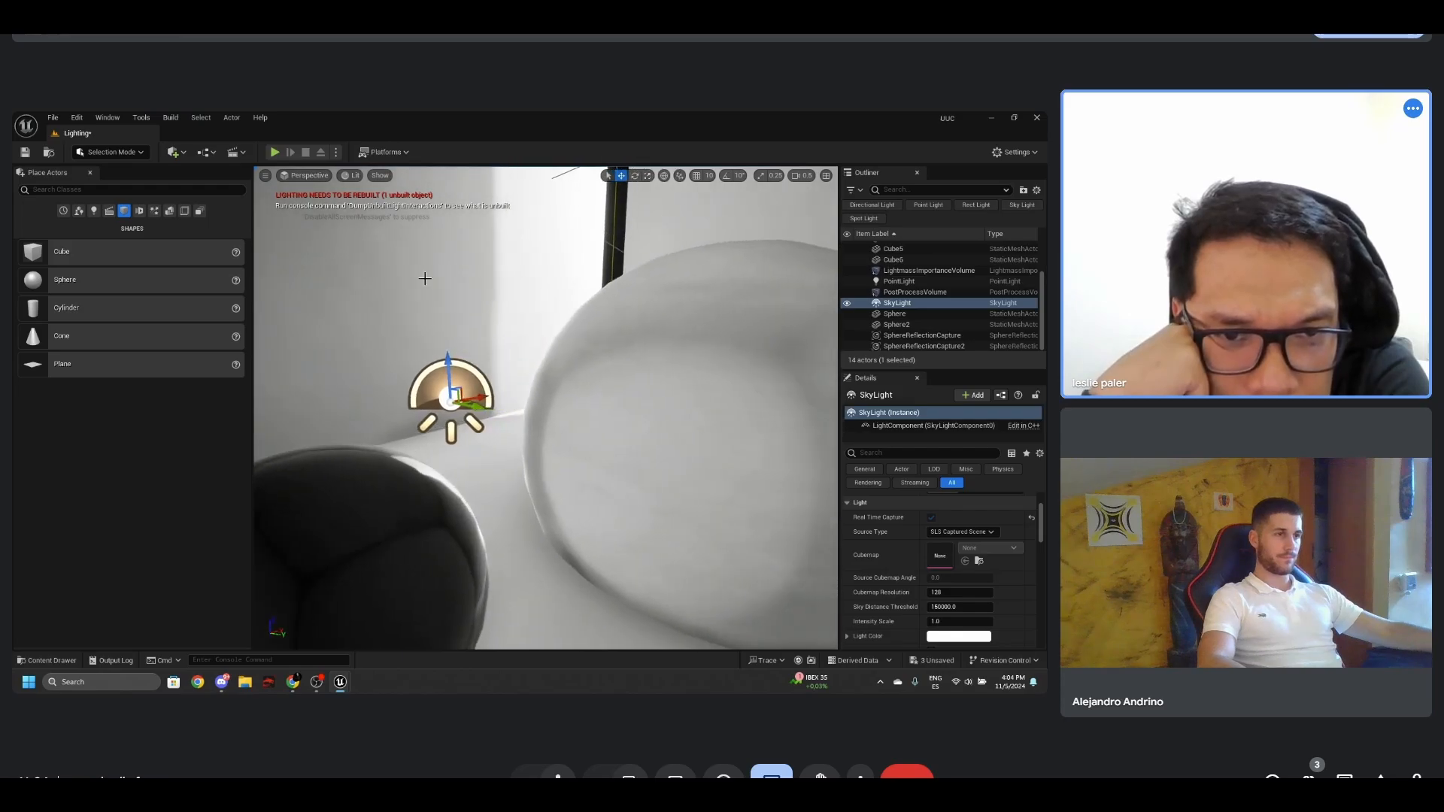
pyautogui.press('g')
pyautogui.press('g')
# - Review the sky light and sphere reflection capture settings, then set the sky light's Sky Distance Threshold to 1
pyautogui.scroll(-4, 425, 278)
pyautogui.scroll(1, 425, 279)
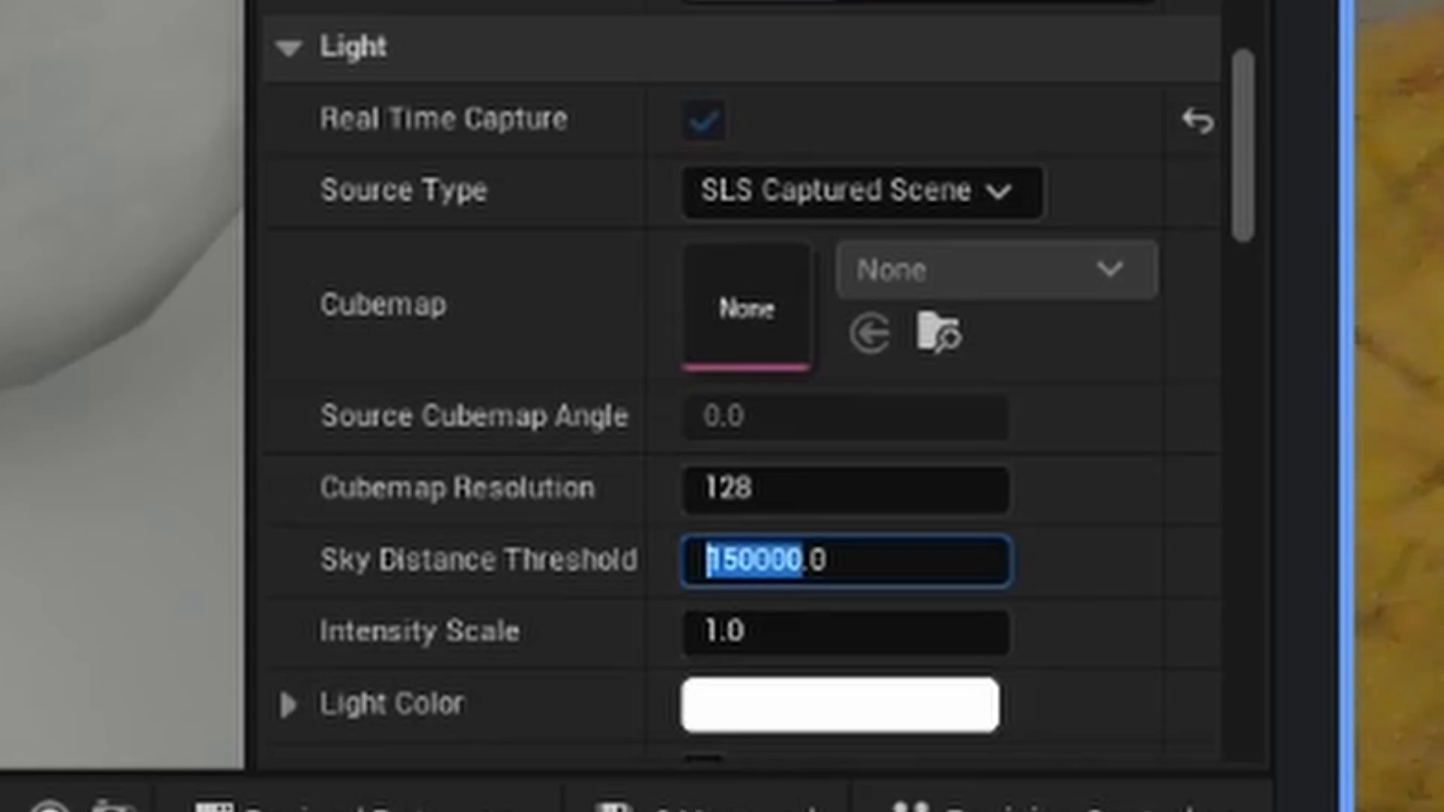
pyautogui.press('Return')
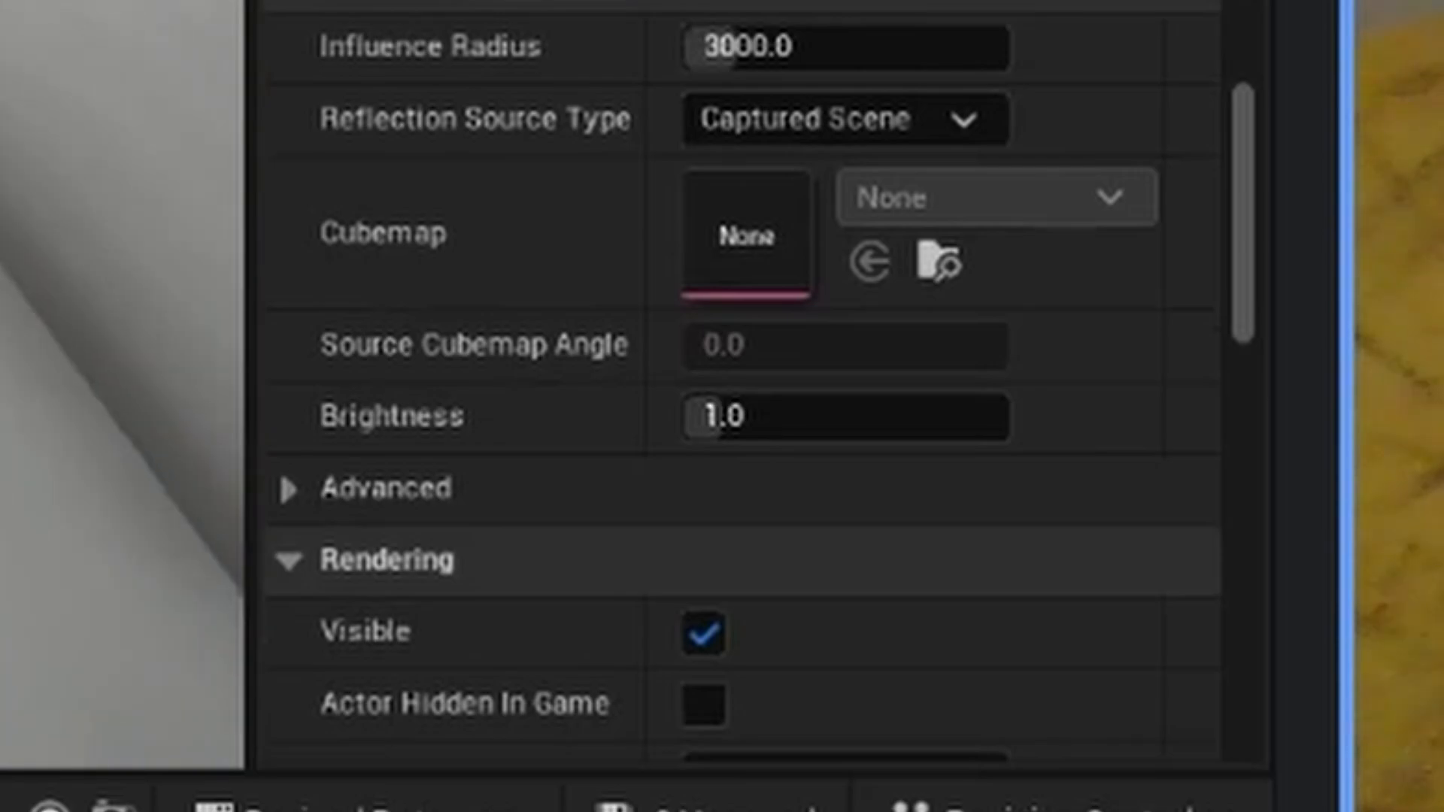
pyautogui.scroll(5, 506, 442)
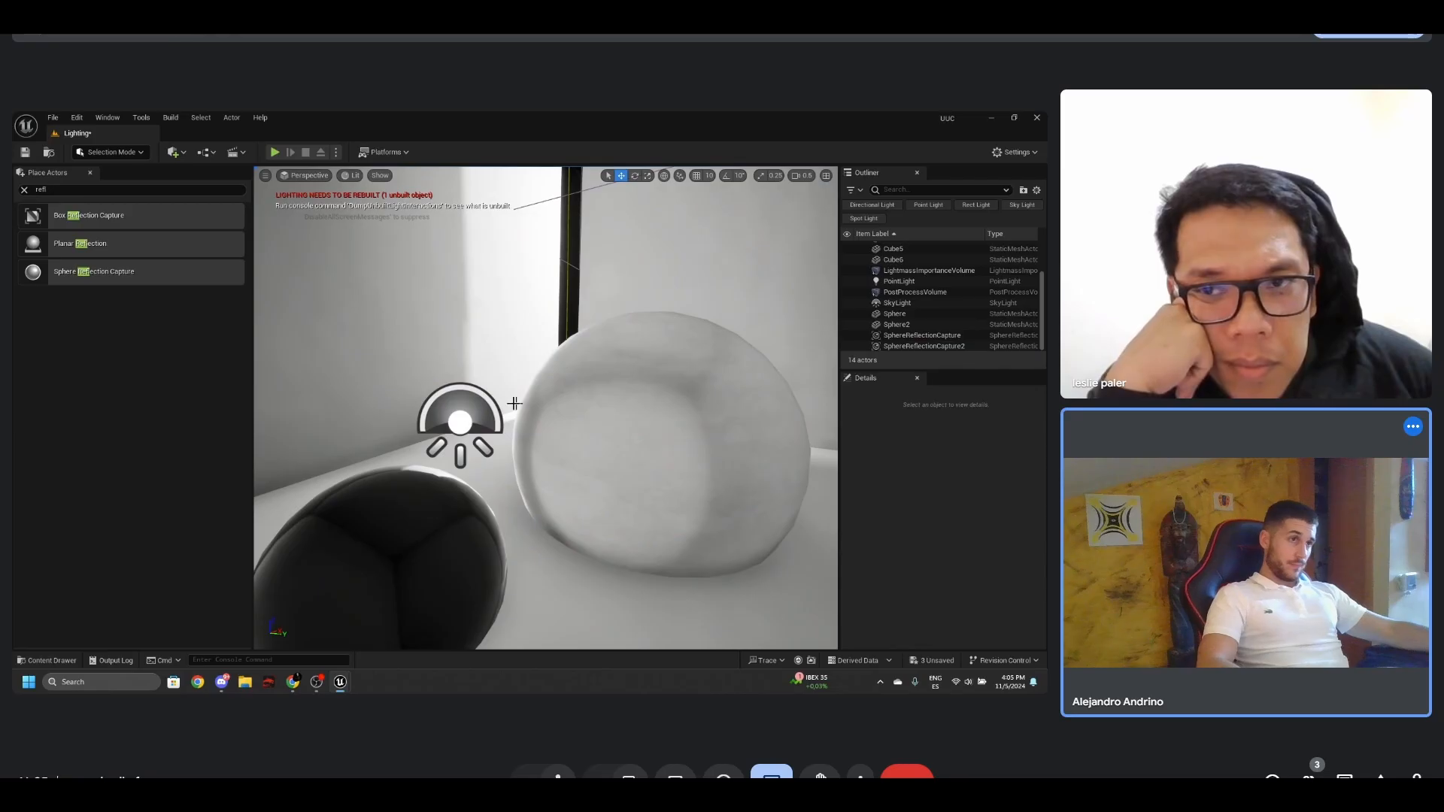
pyautogui.click(460, 418)
pyautogui.scroll(-3, 940, 541)
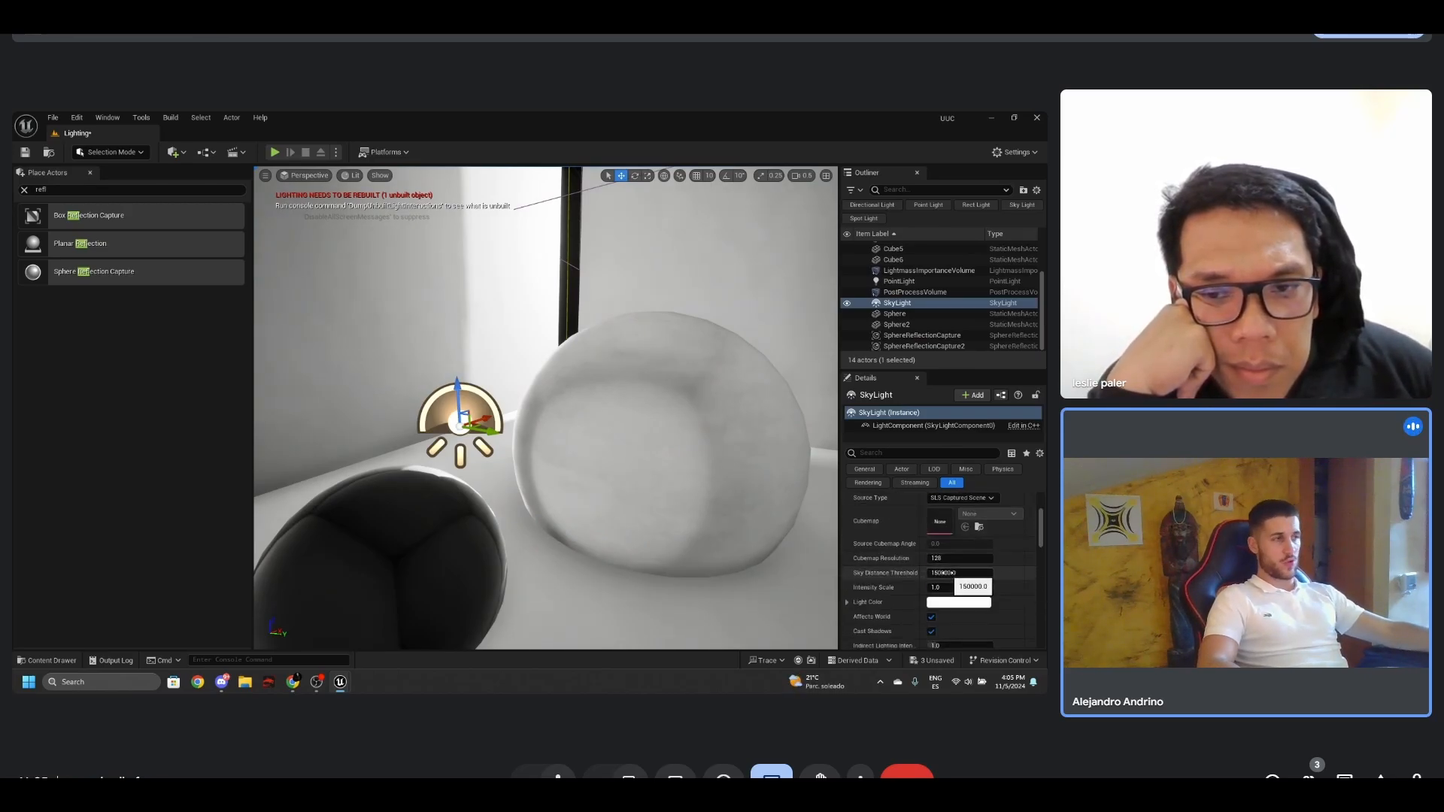
pyautogui.click(949, 573)
pyautogui.write('1')
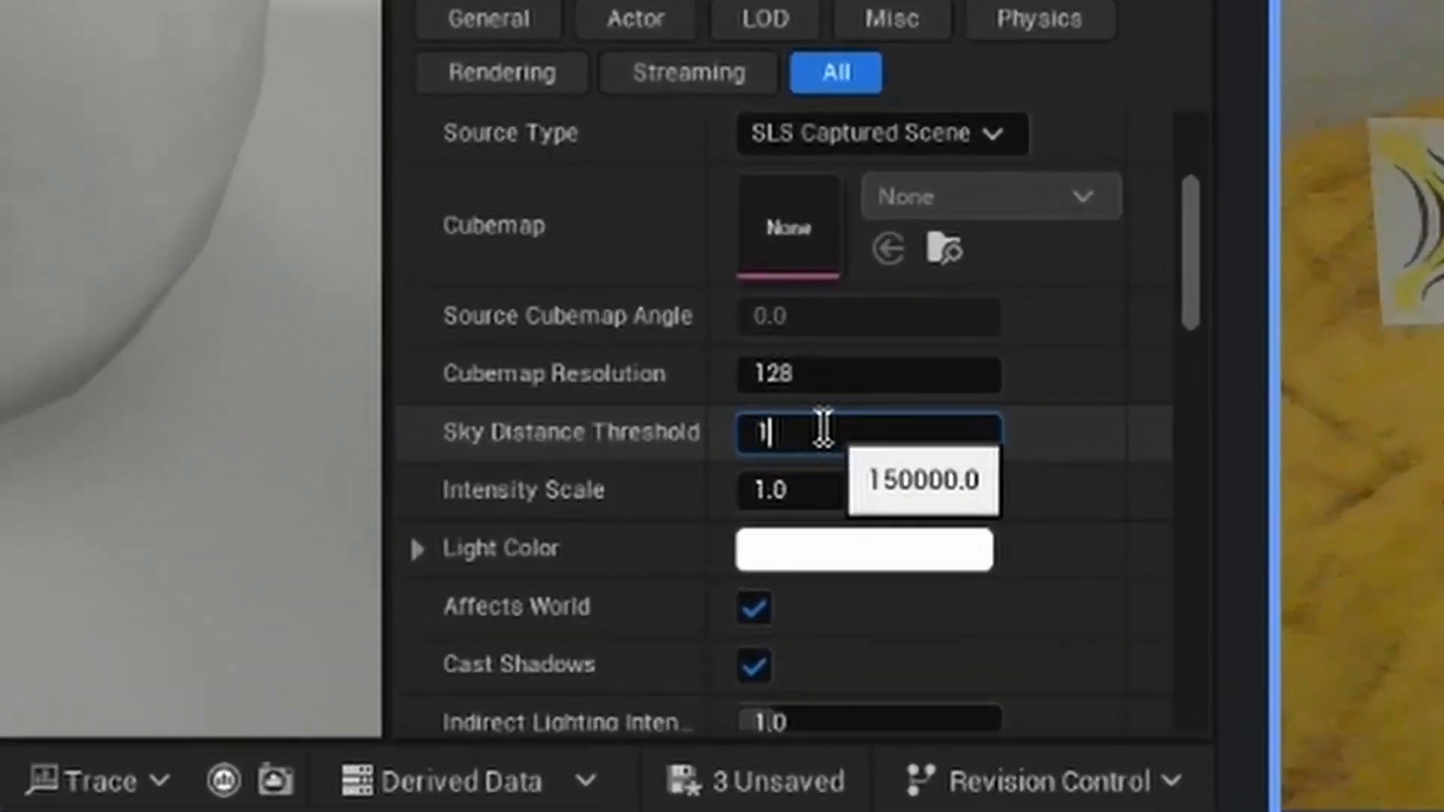
pyautogui.press('Return')
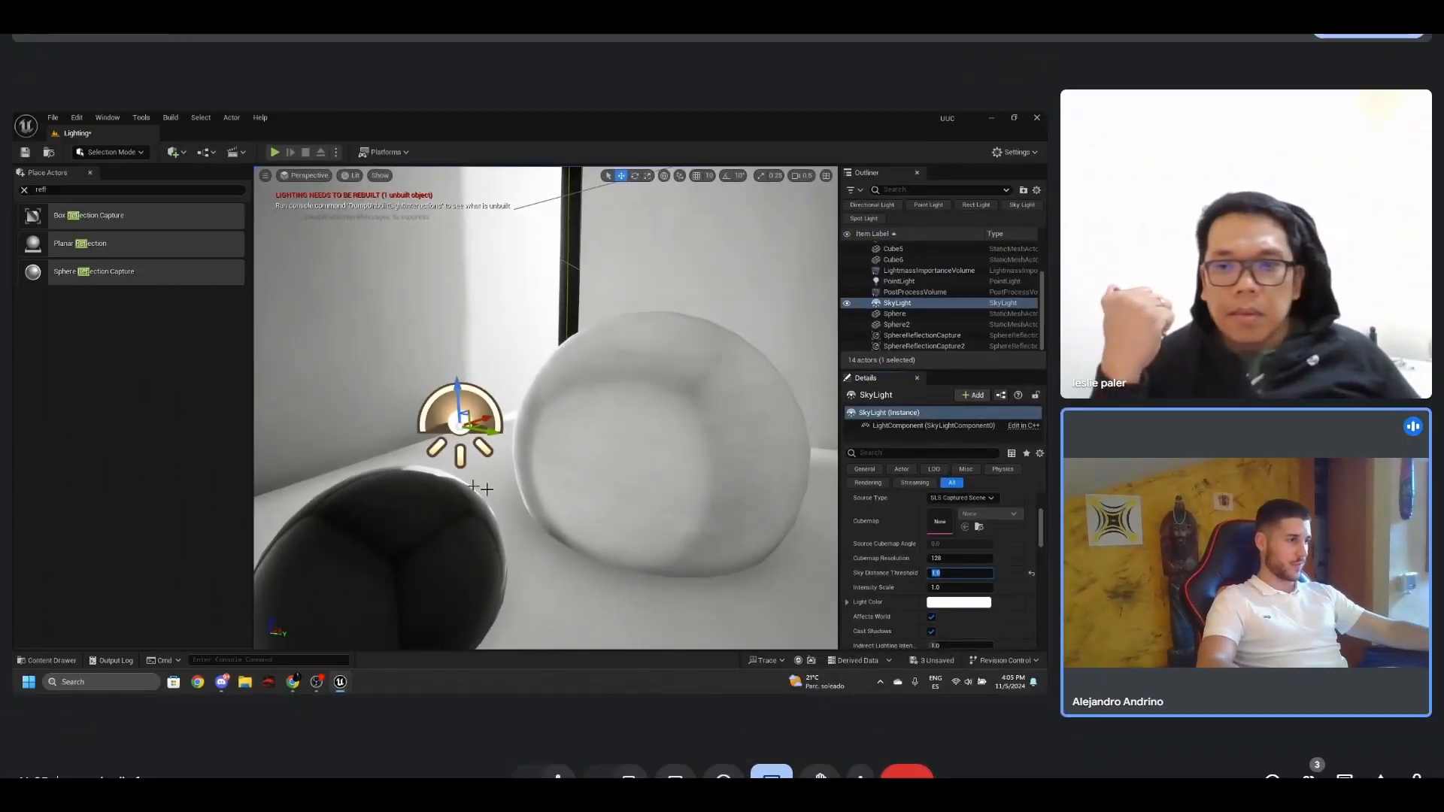
# - Set the sky light's Lower Hemisphere Color to white (RGB 1.0, 1.0, 1.0)
pyautogui.moveTo(1042, 529); pyautogui.dragTo(1042, 531)
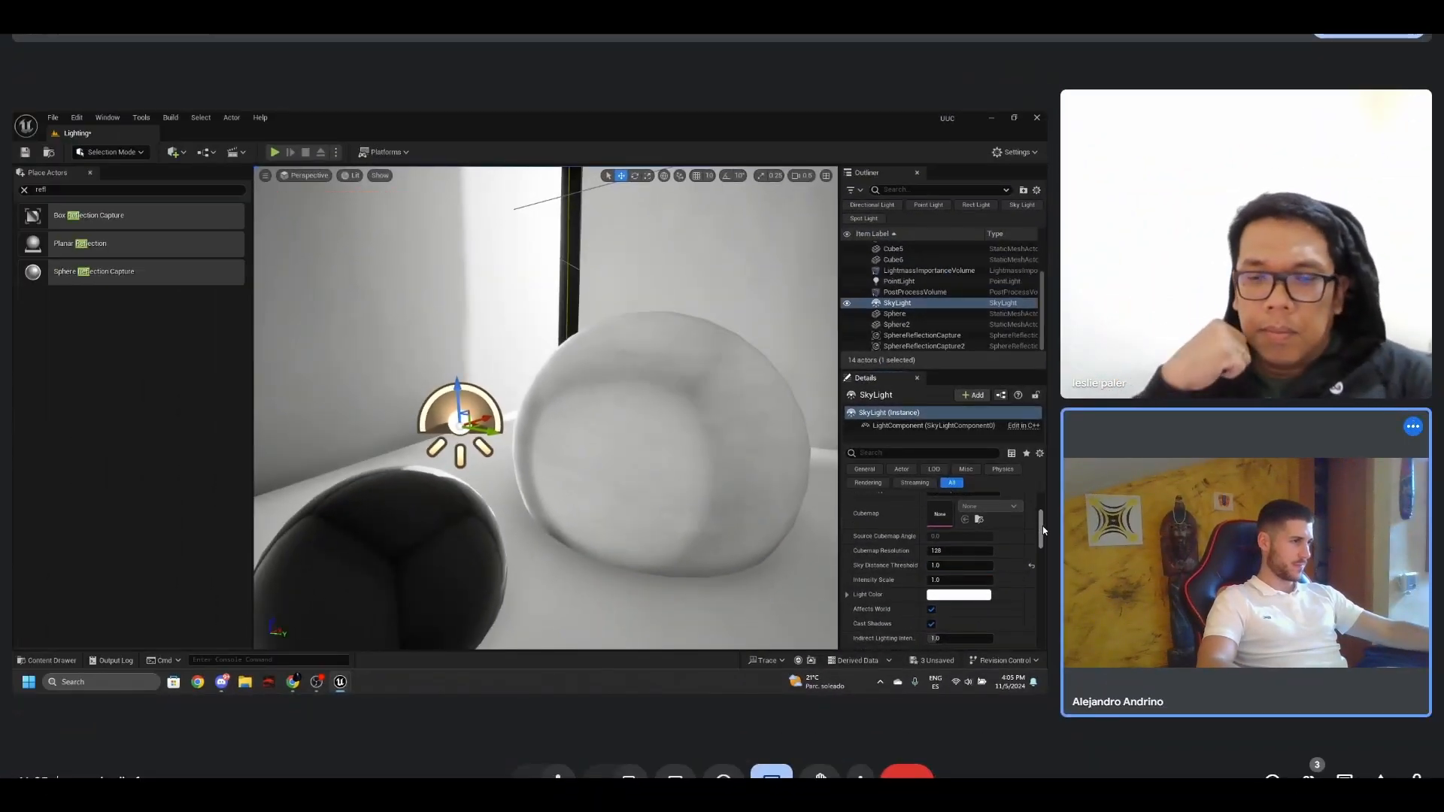
pyautogui.moveTo(840, 557); pyautogui.dragTo(723, 557)
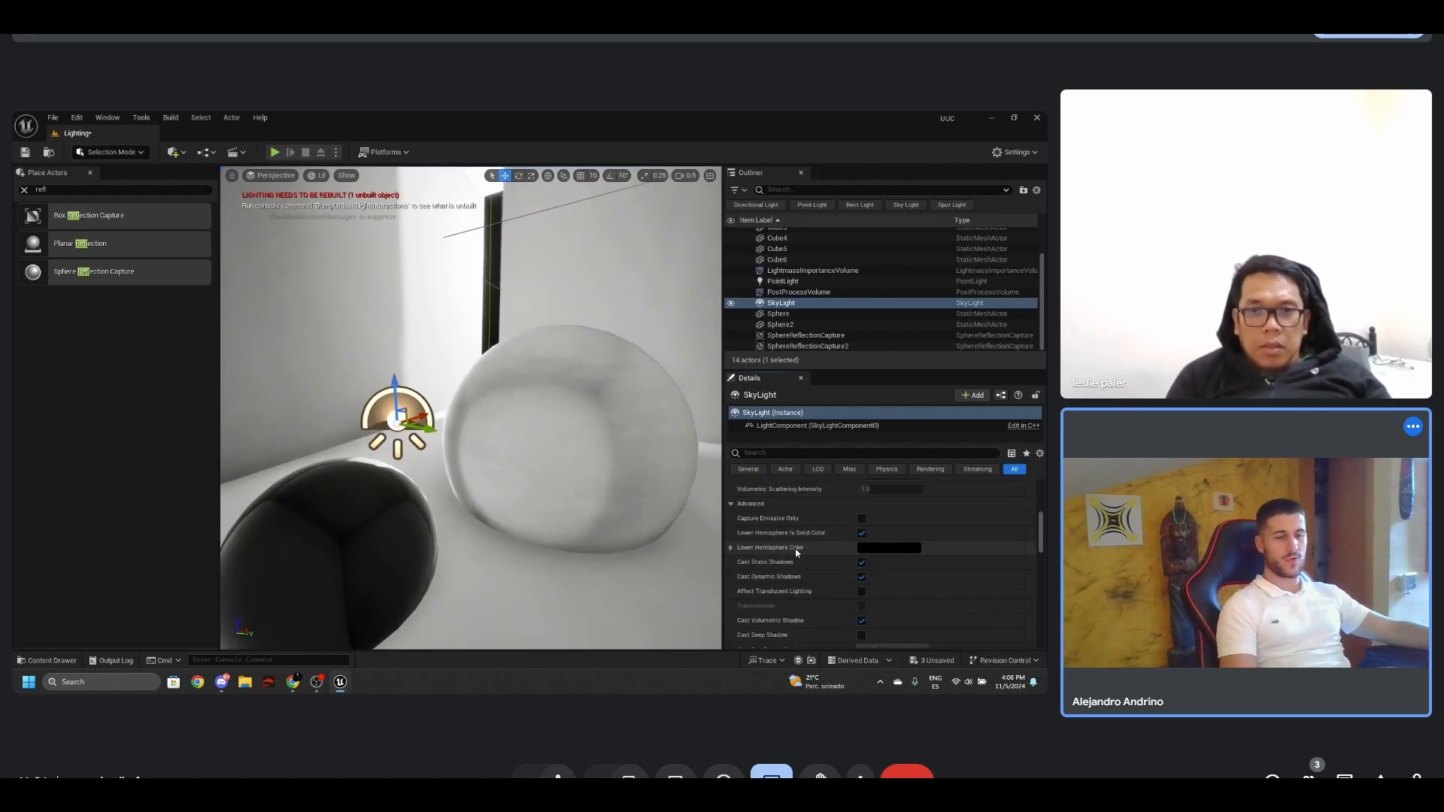
pyautogui.press('w')
pyautogui.moveTo(592, 494); pyautogui.dragTo(639, 475, button='right')
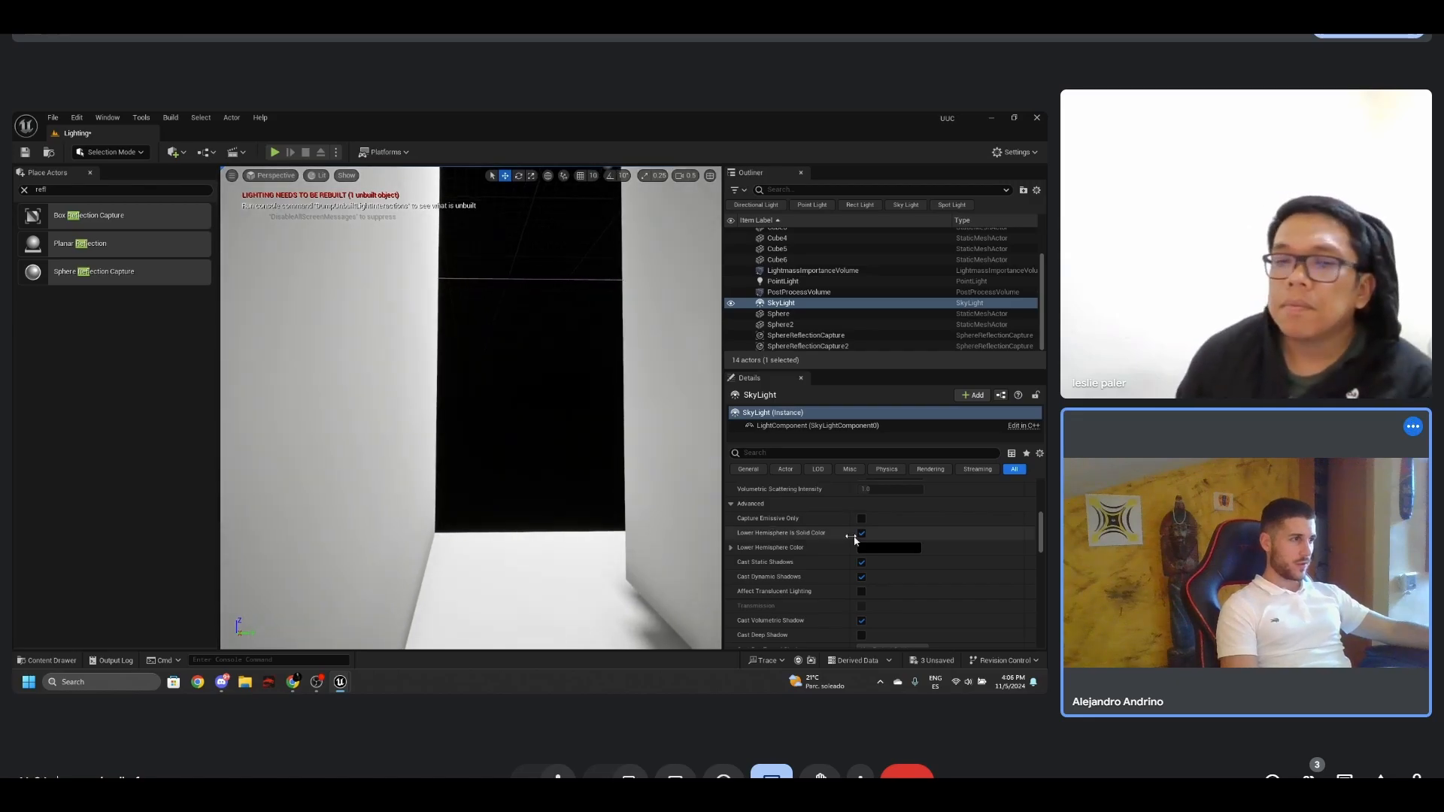
pyautogui.click(880, 548)
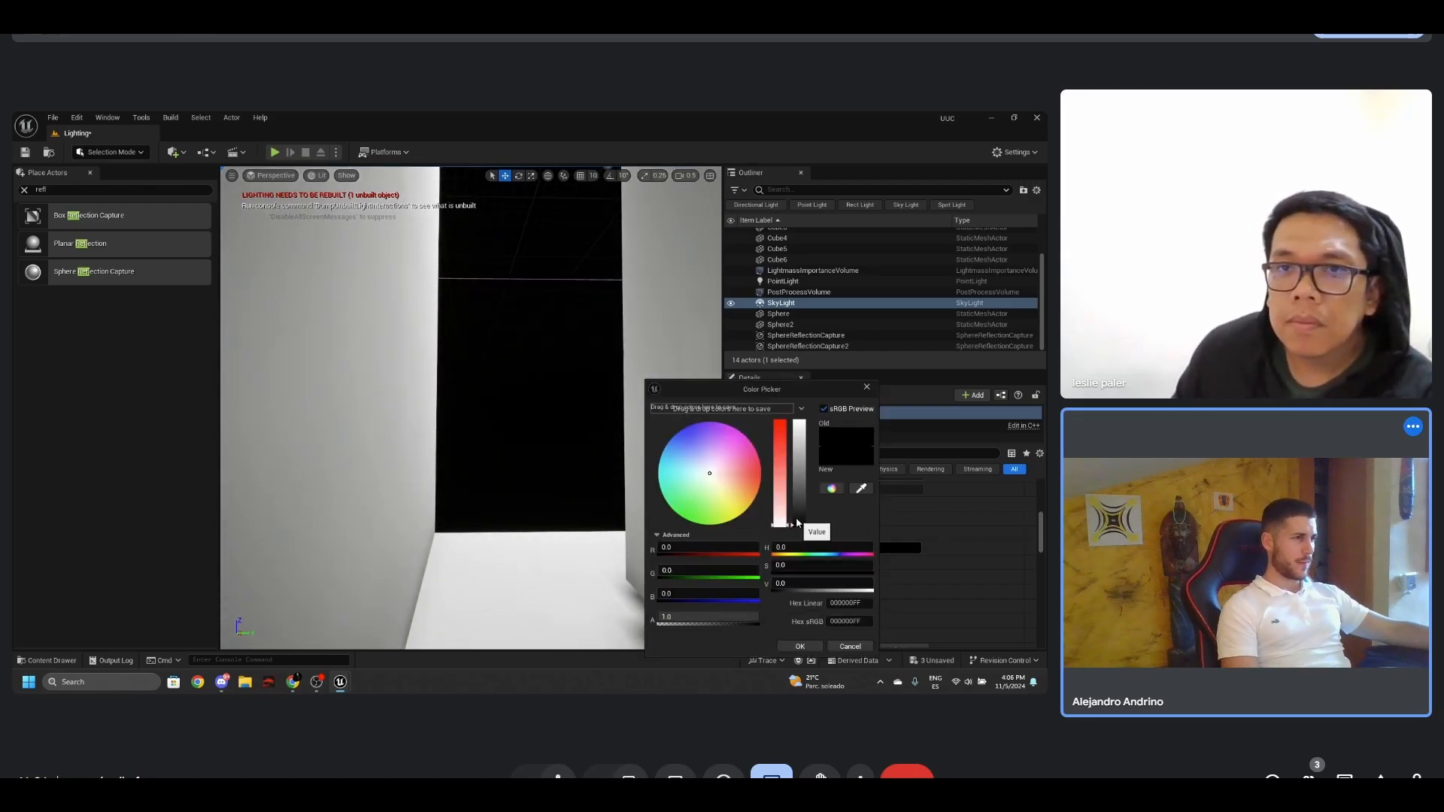
pyautogui.moveTo(798, 523); pyautogui.dragTo(810, 416)
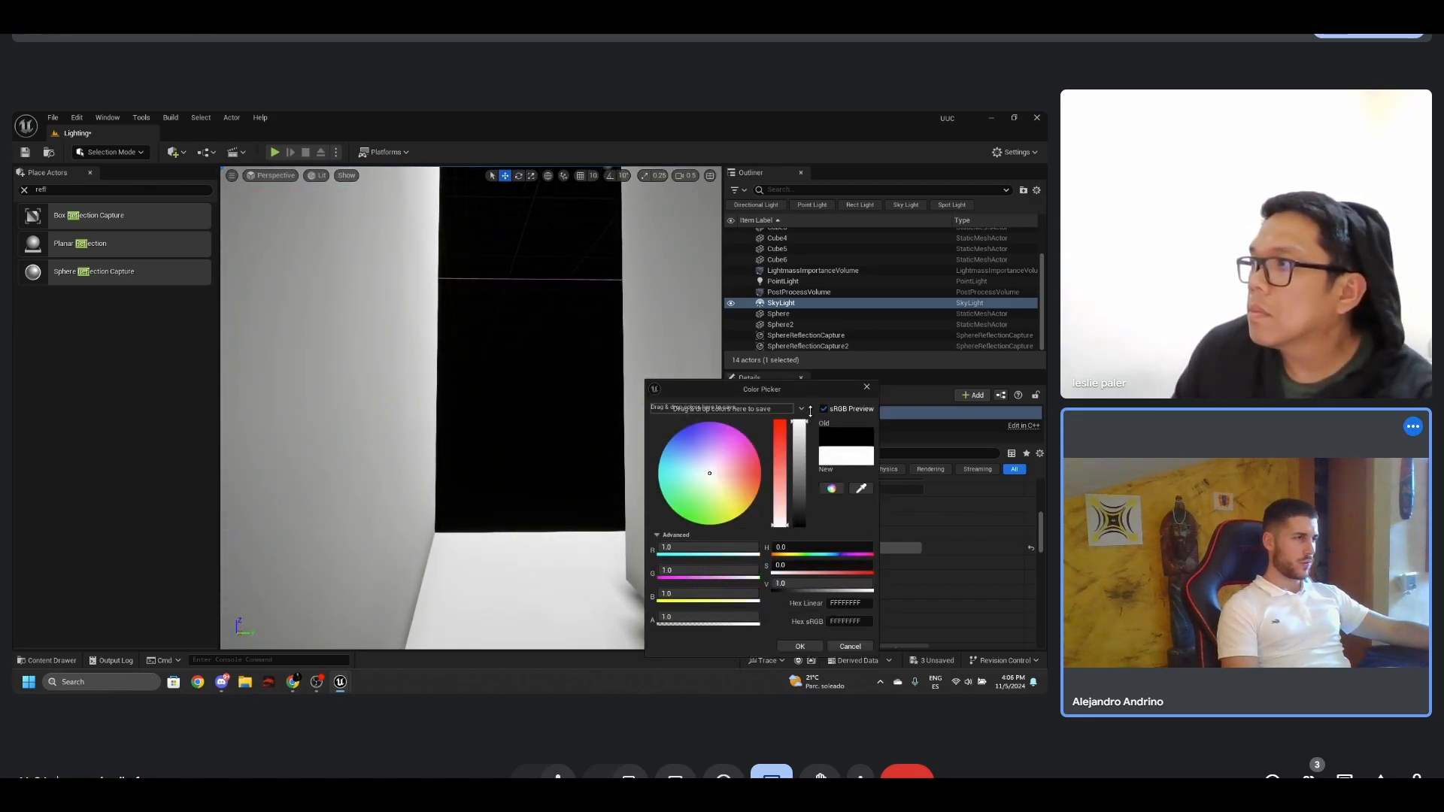
pyautogui.click(809, 647)
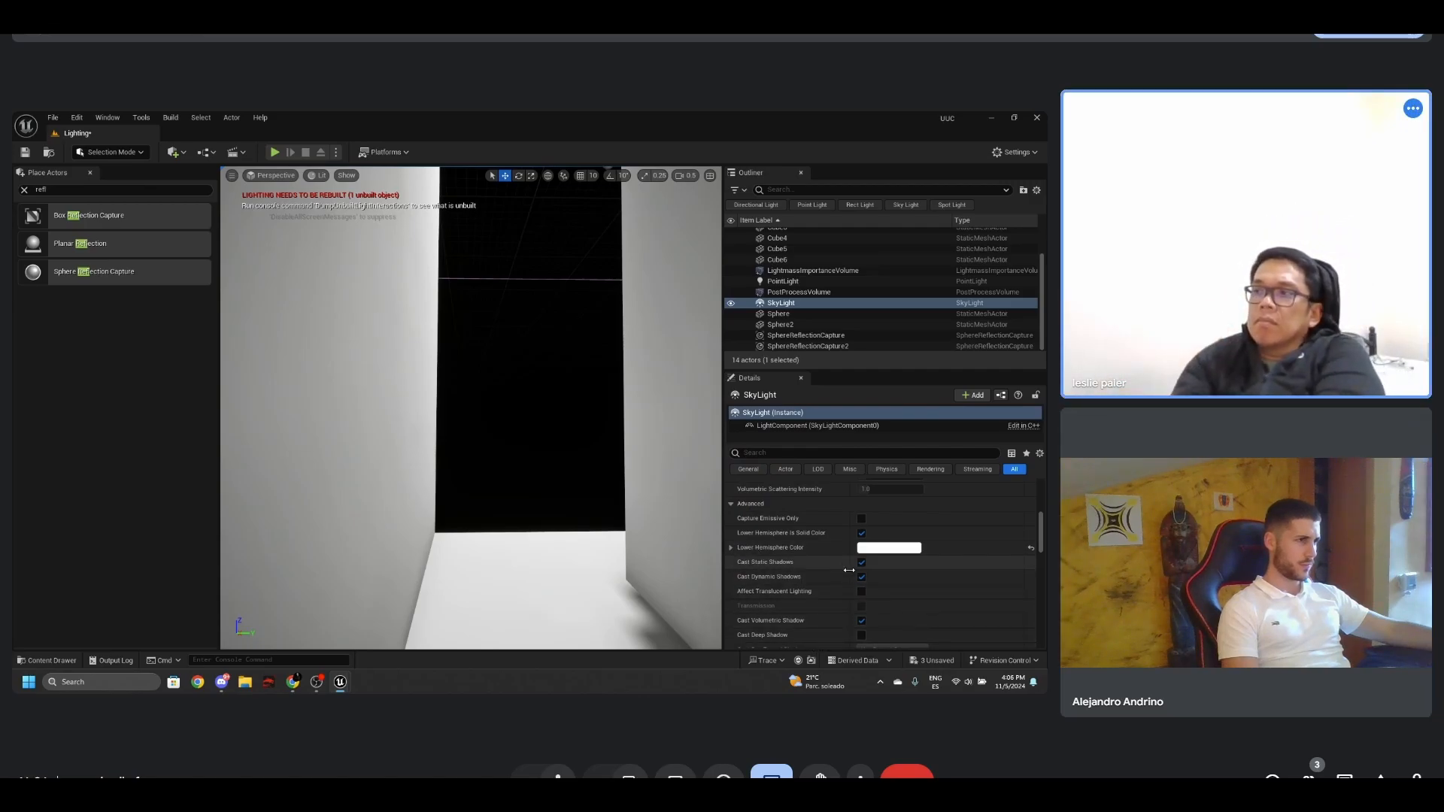
# - Build the reflection captures, then rebuild the level's lighting only
pyautogui.press('s')
pyautogui.press('d')
pyautogui.moveTo(593, 543); pyautogui.dragTo(541, 540, button='right')
pyautogui.press('s')
pyautogui.press('w')
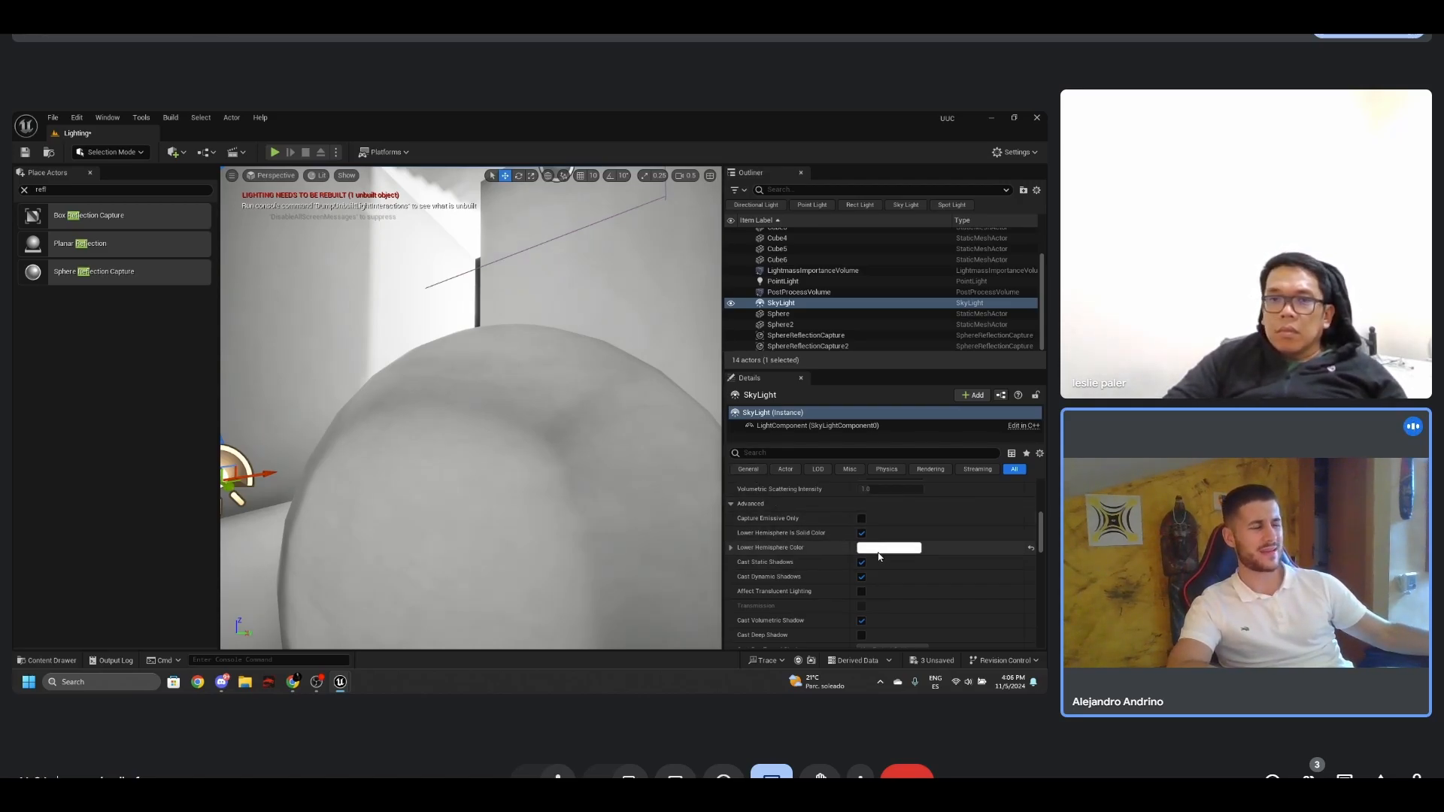
pyautogui.scroll(-2, 872, 559)
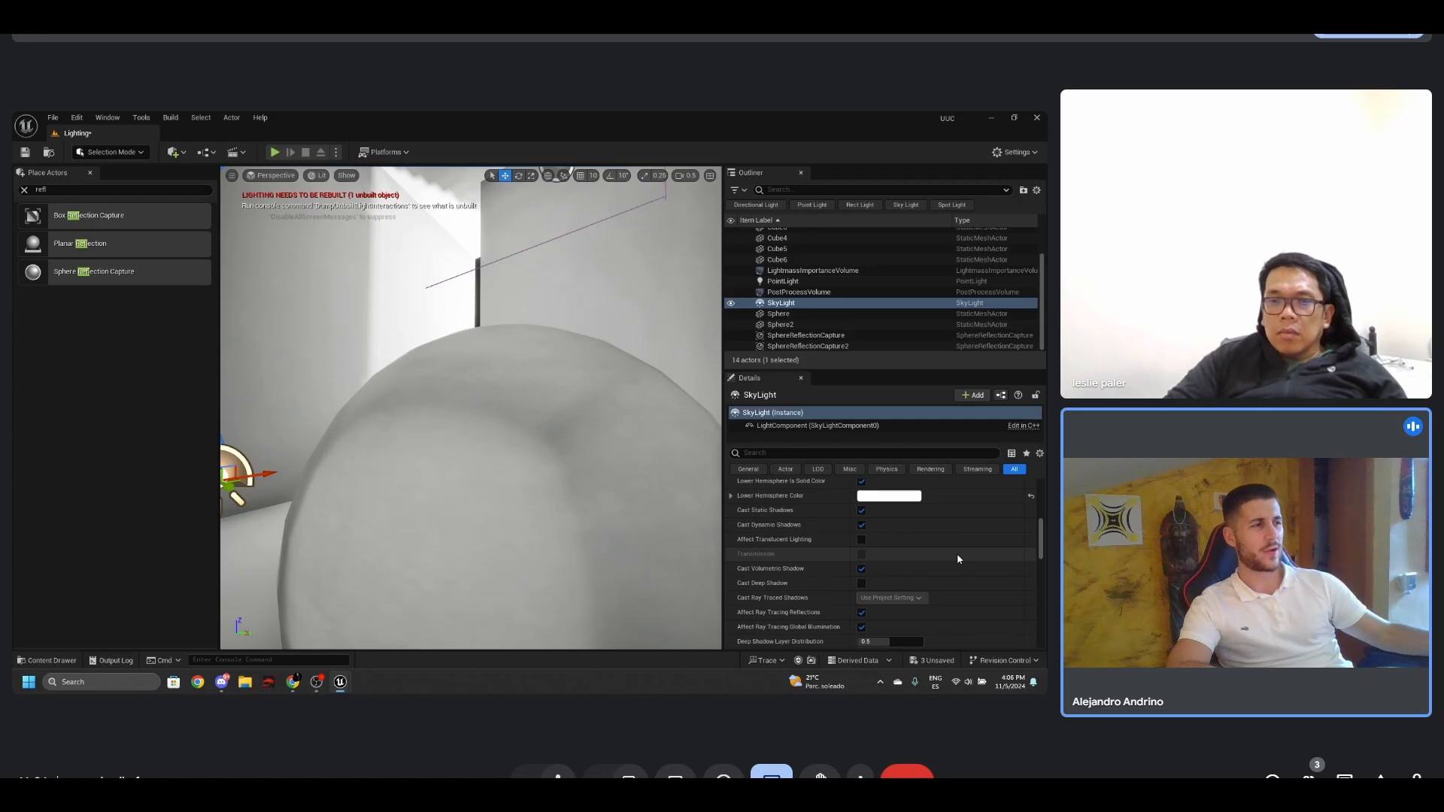
pyautogui.click(862, 525)
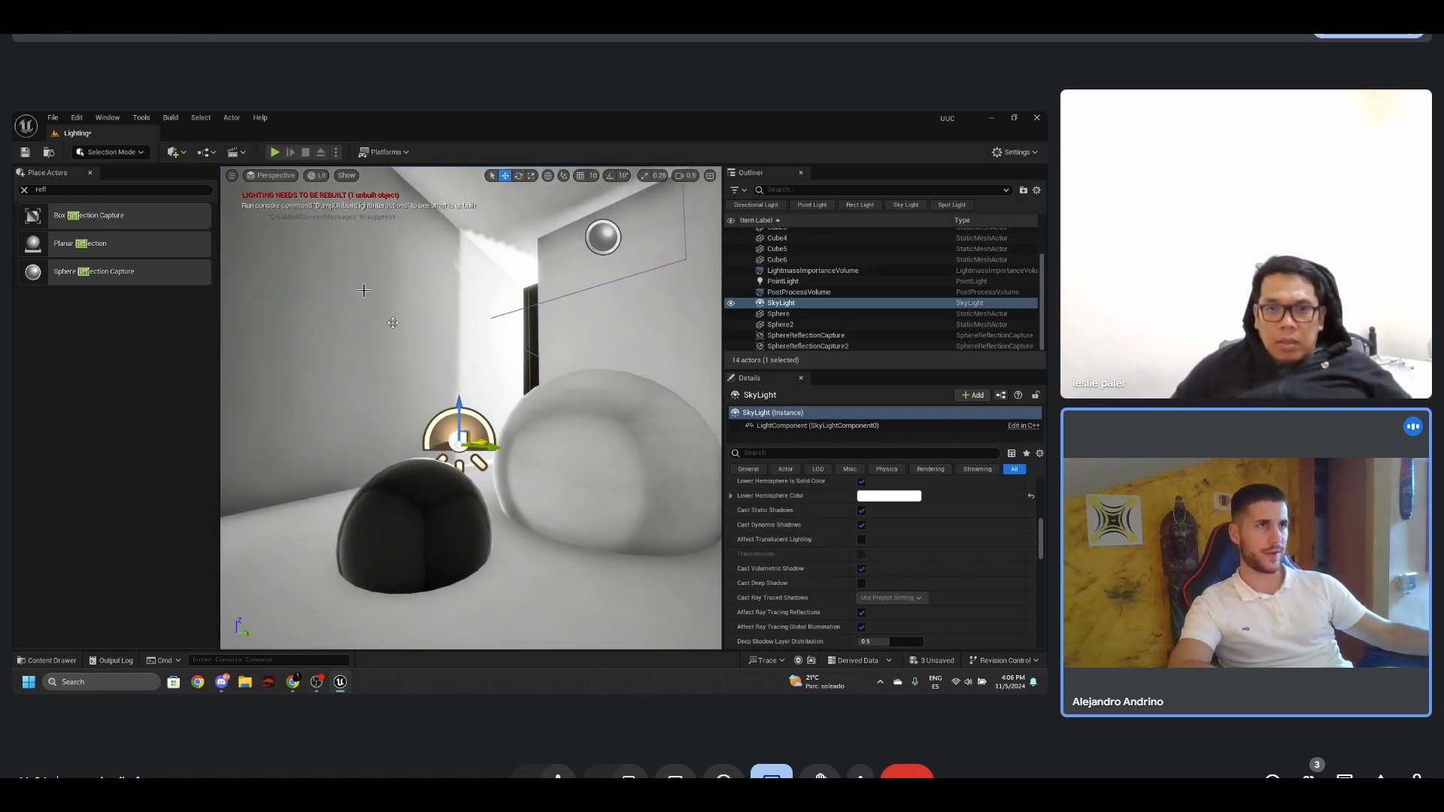
pyautogui.click(171, 119)
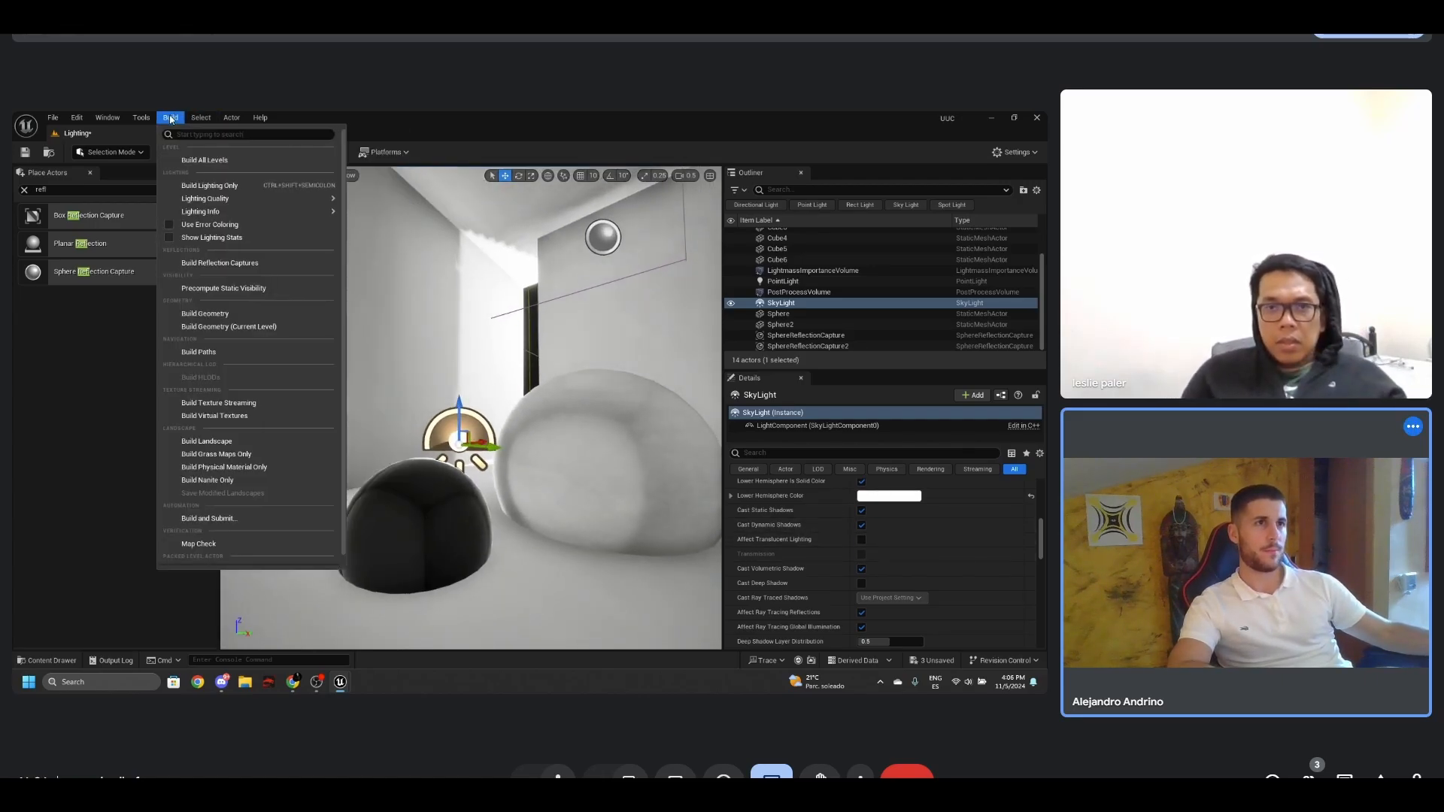
pyautogui.click(212, 254)
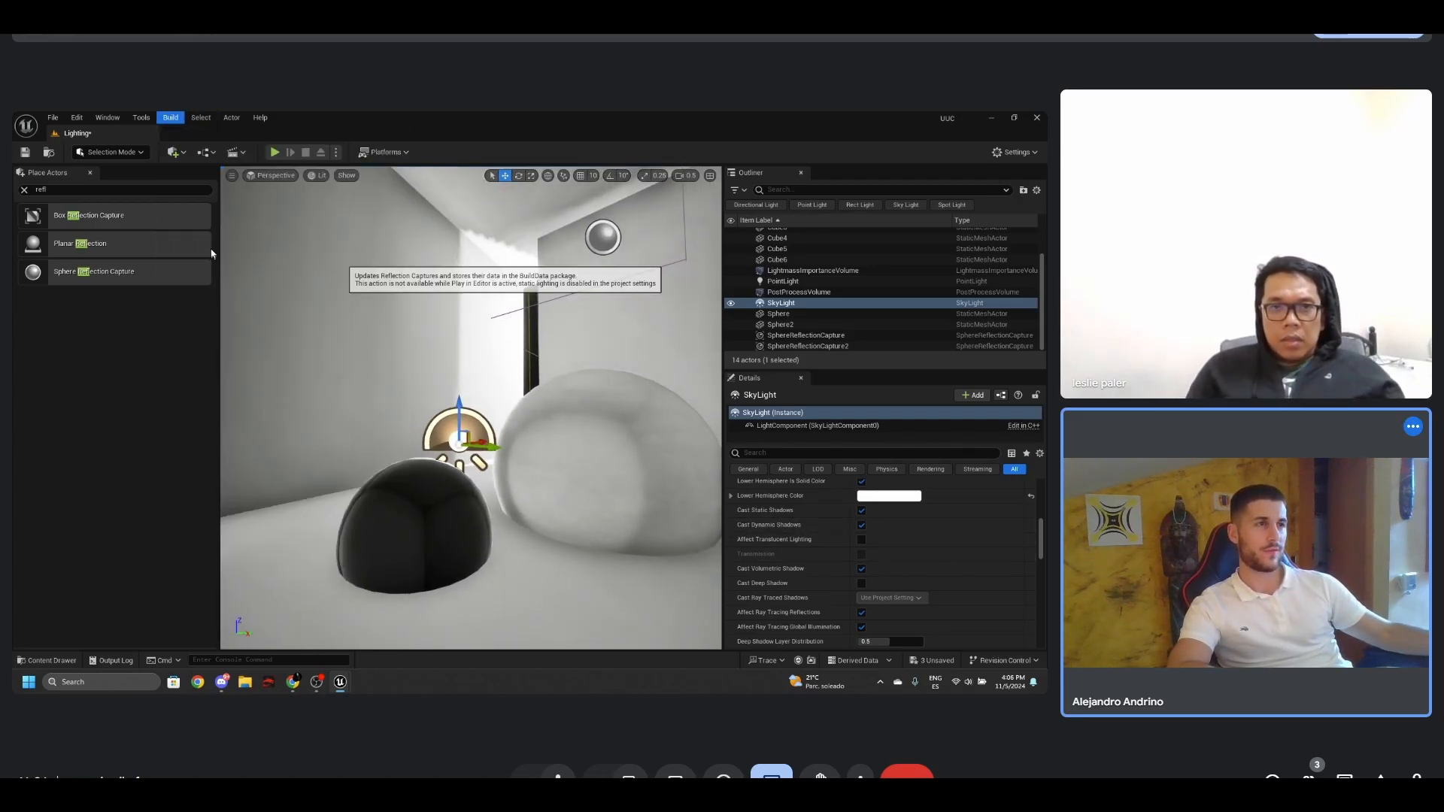
pyautogui.click(171, 118)
pyautogui.click(207, 183)
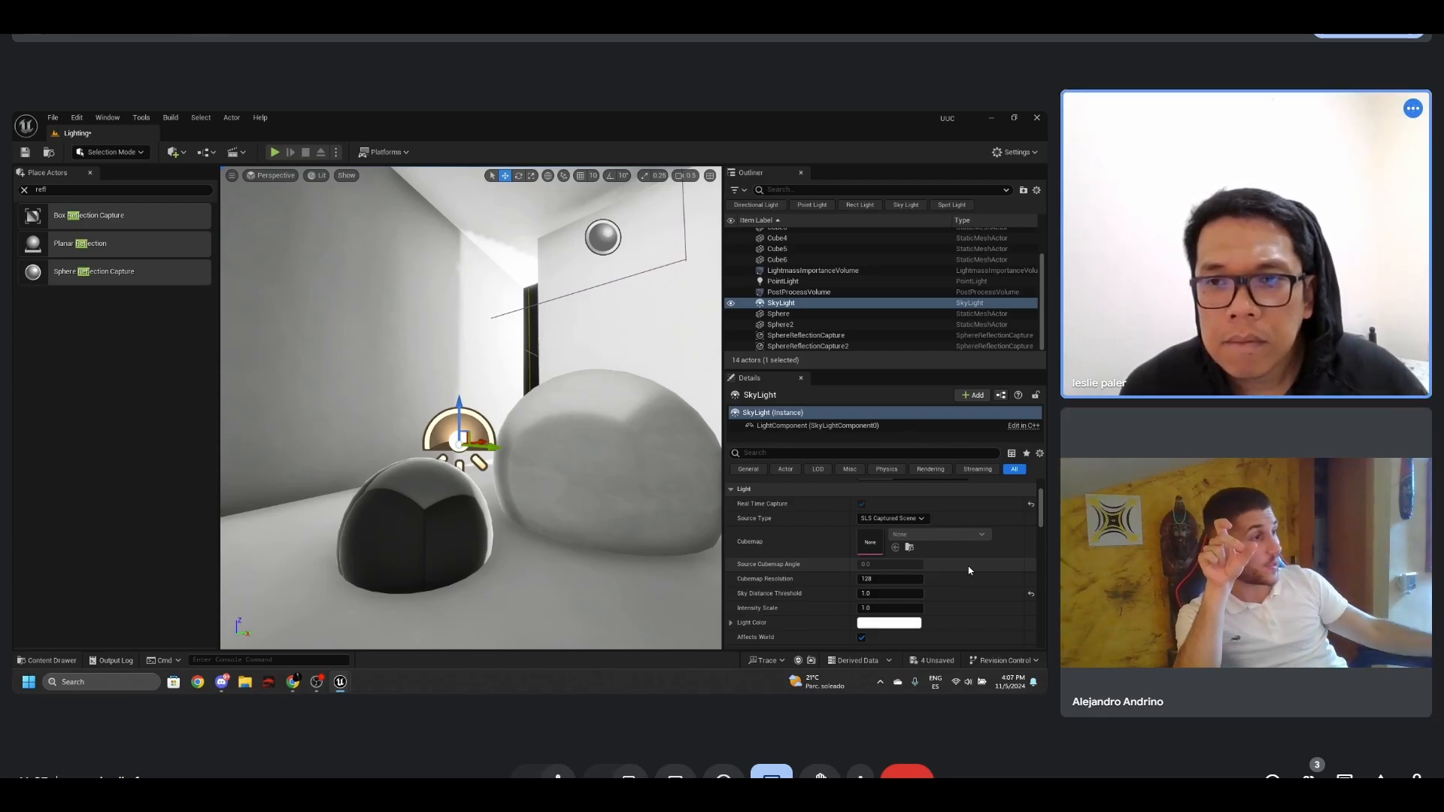
# - Try SLS Specified Cubemap as the sky light's source type, view the available cubemaps, and restore SLS Captured Scene
pyautogui.click(914, 522)
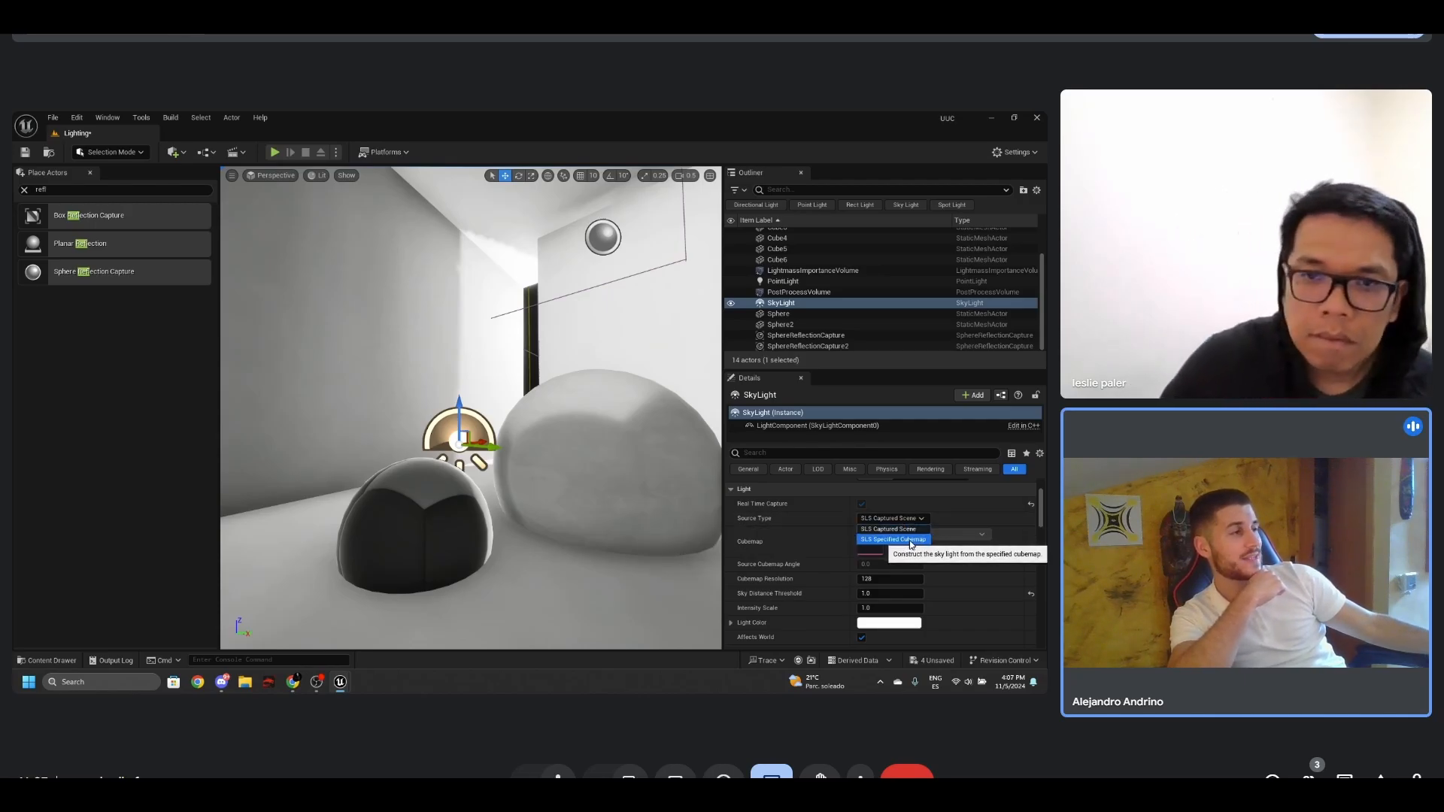
pyautogui.click(911, 540)
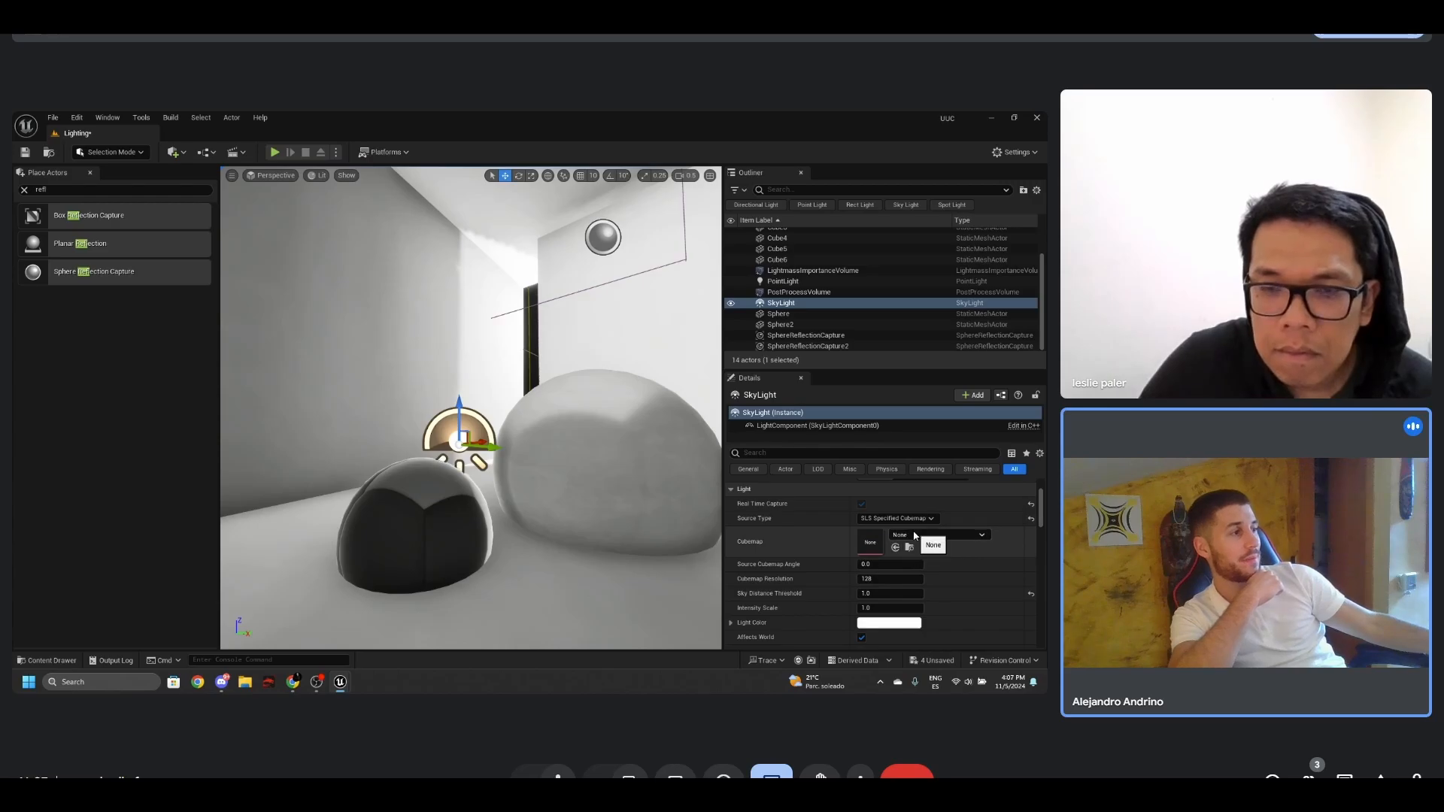
pyautogui.click(933, 533)
pyautogui.moveTo(977, 411)
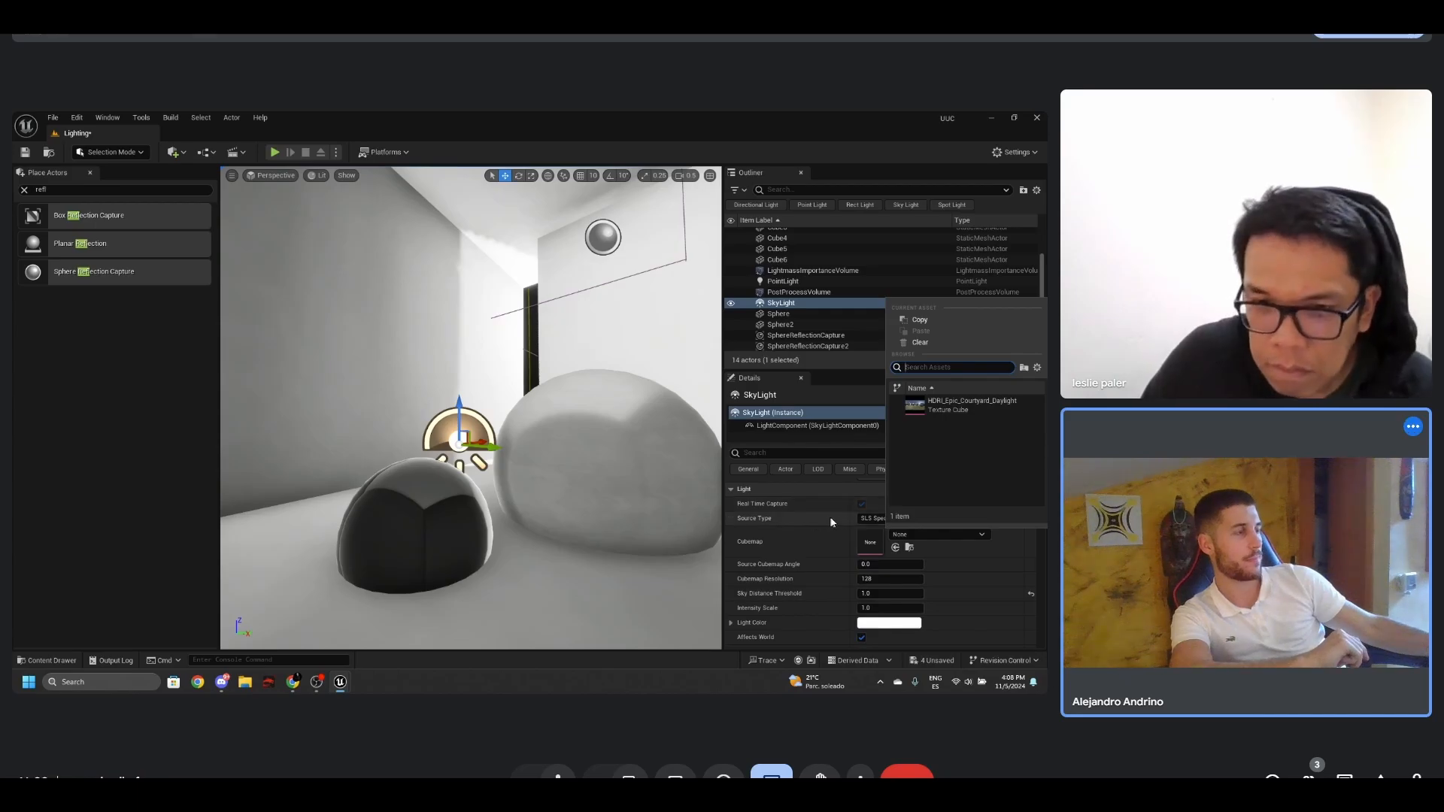
pyautogui.click(873, 519)
pyautogui.click(887, 530)
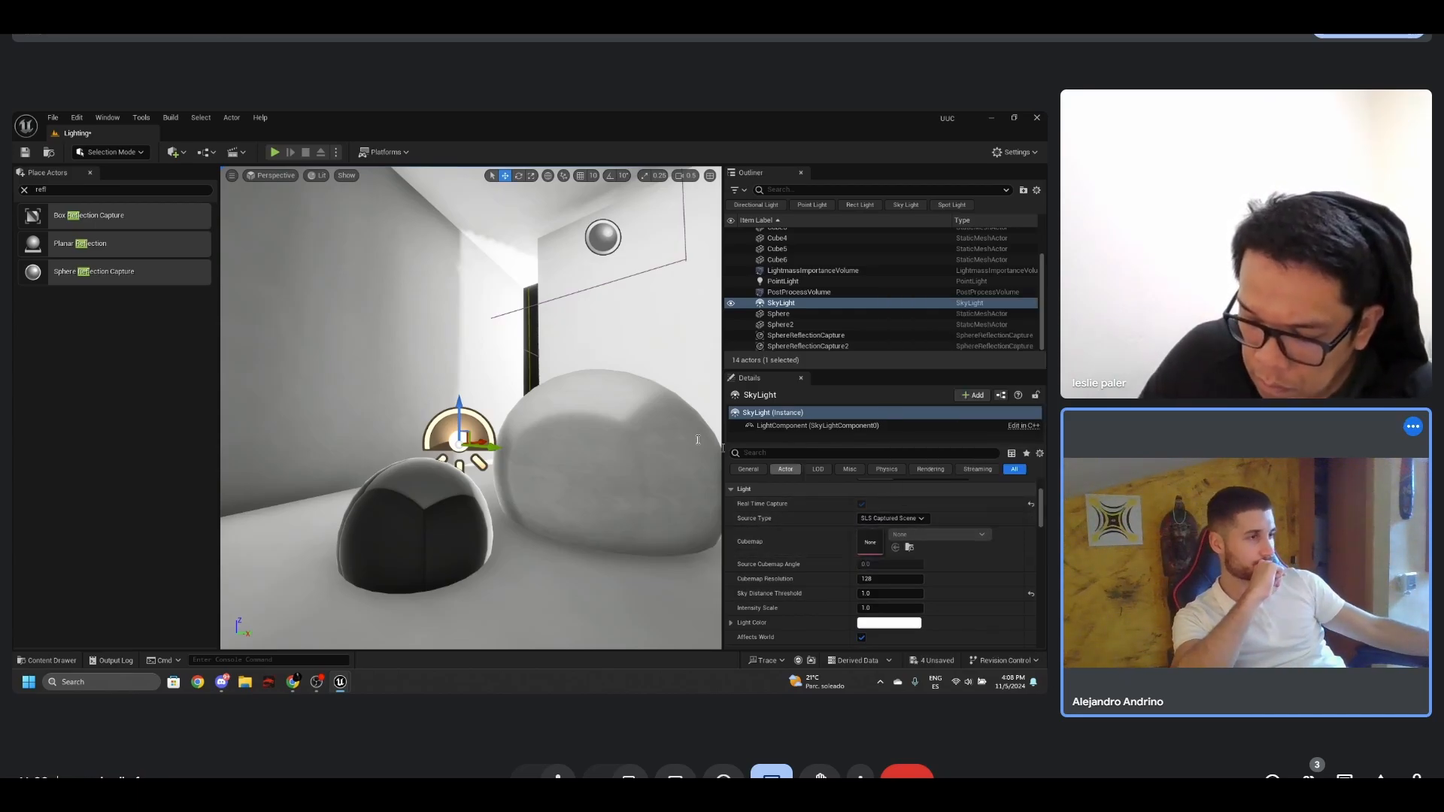
# - Examine the rebuilt reflections on the black and chrome spheres from several angles and clear the actor search filter
pyautogui.scroll(5, 580, 405)
pyautogui.press('g')
pyautogui.moveTo(579, 405); pyautogui.dragTo(542, 380, button='right')
pyautogui.scroll(-5, 544, 384)
pyautogui.scroll(3, 543, 380)
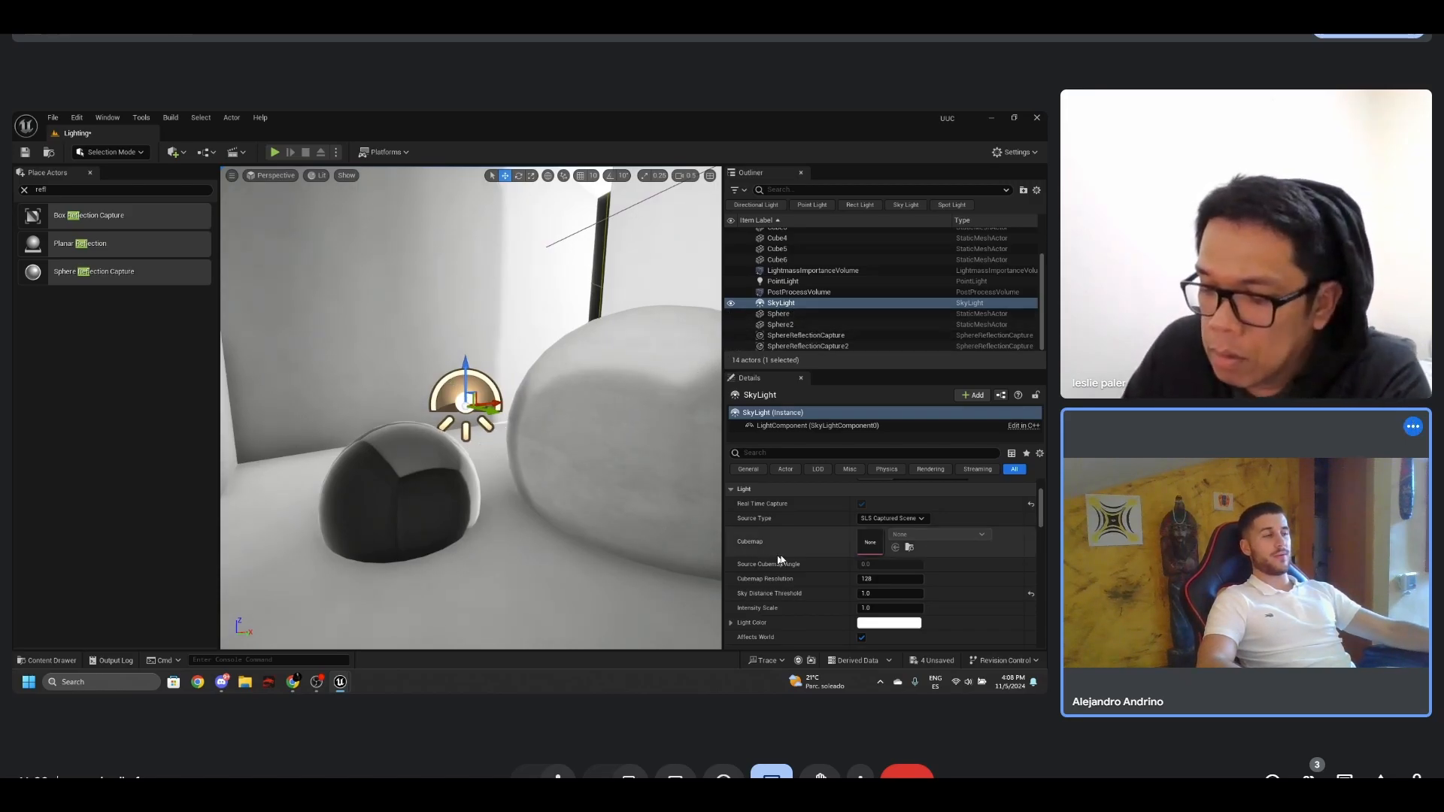
pyautogui.scroll(-3, 865, 552)
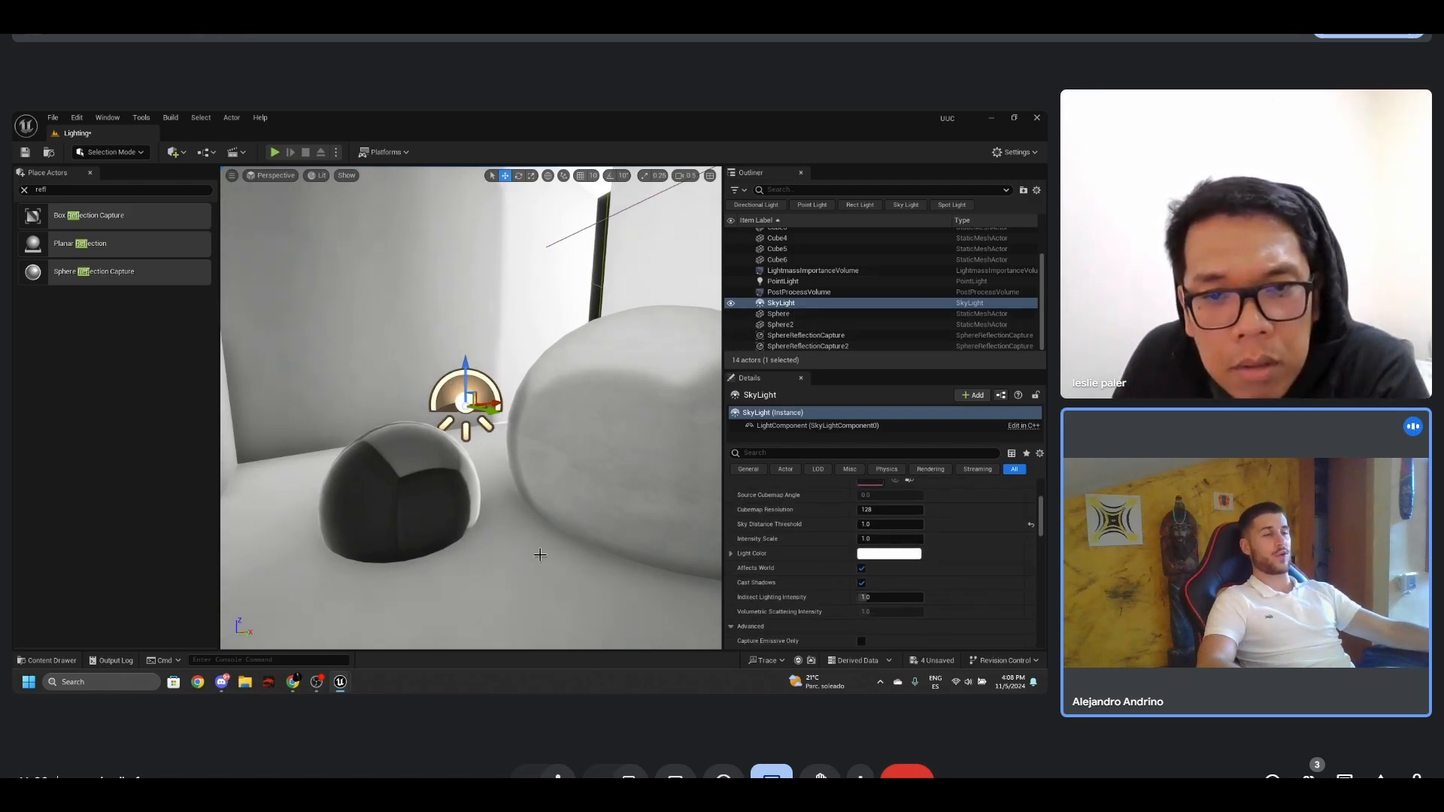
pyautogui.scroll(10, 516, 579)
pyautogui.scroll(-8, 516, 576)
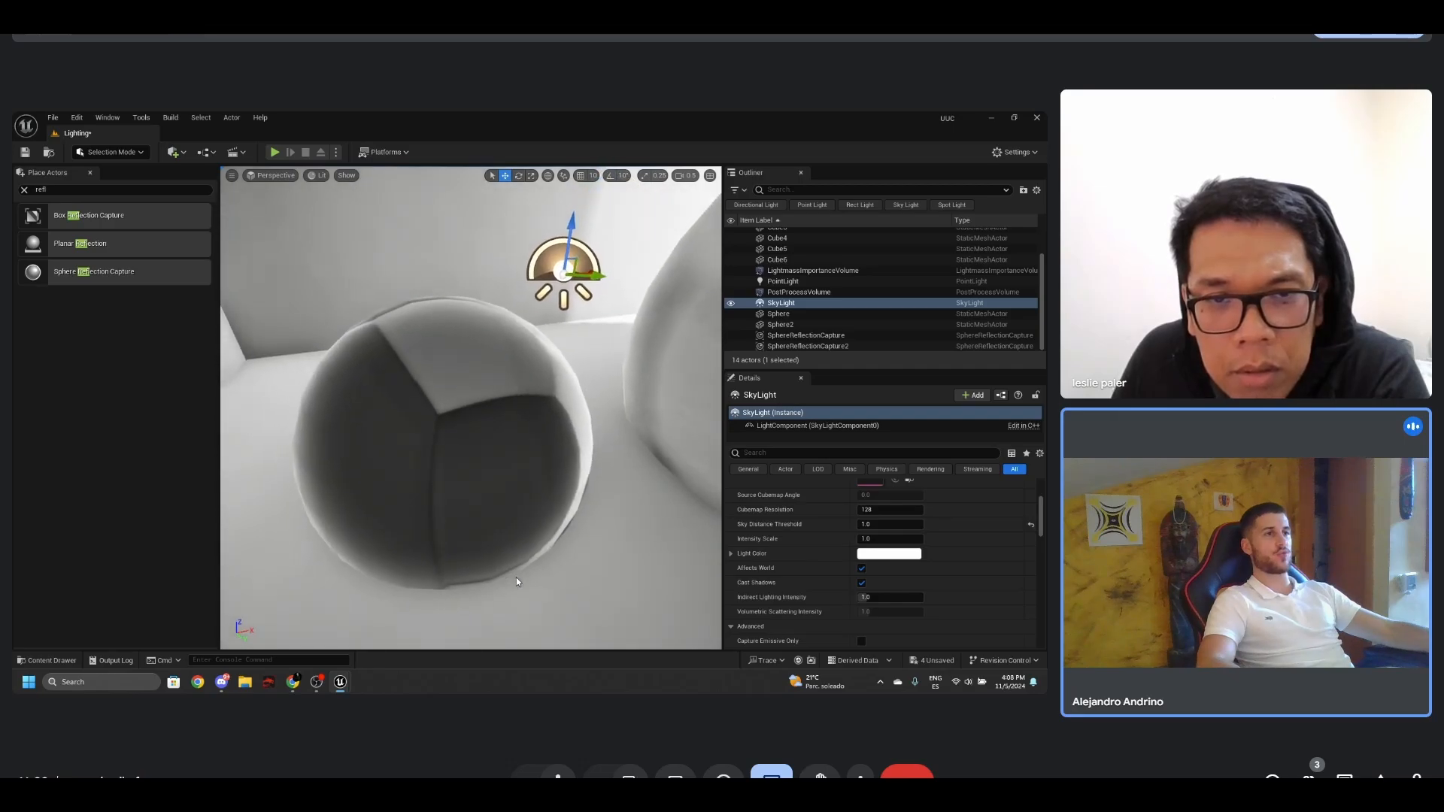
pyautogui.scroll(-4, 534, 486)
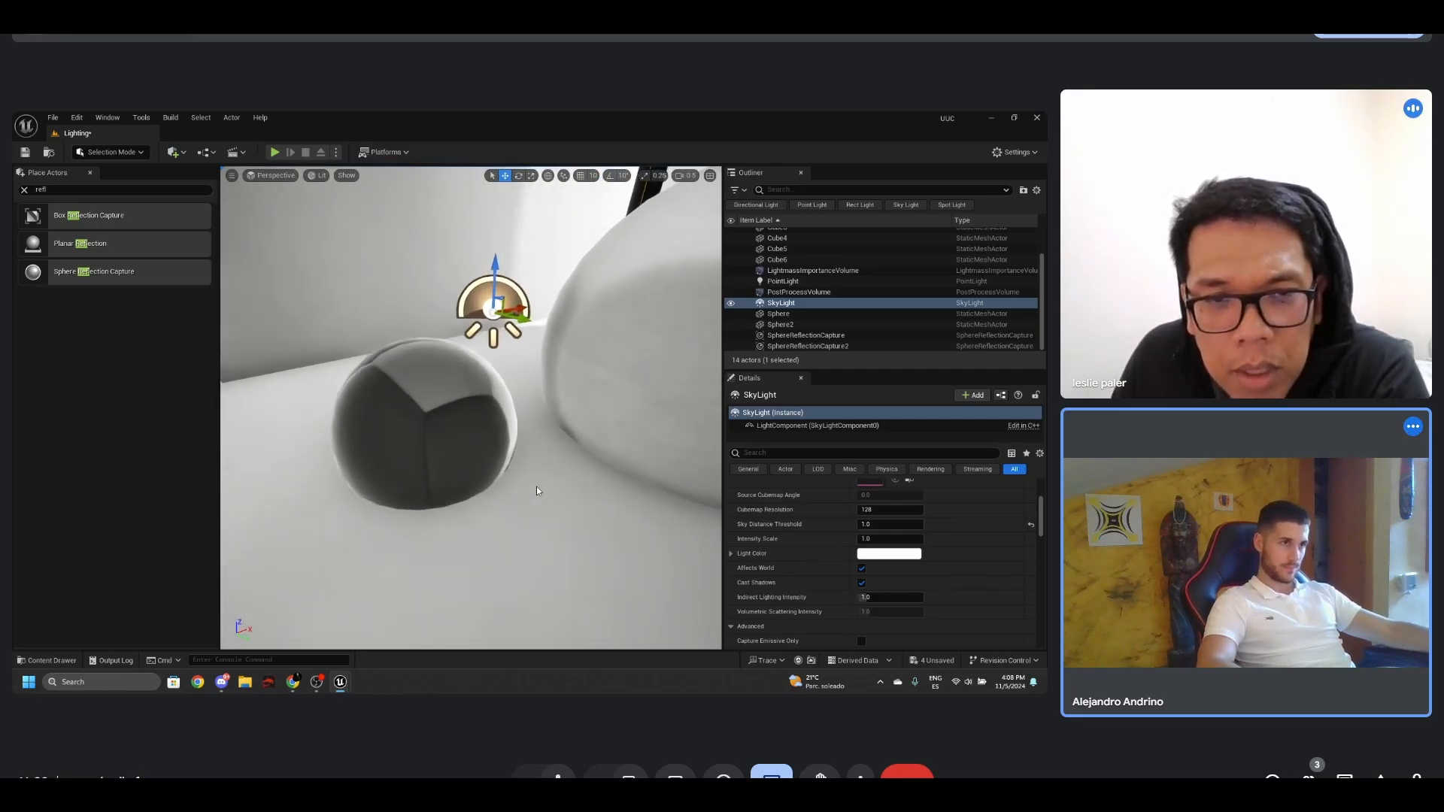
pyautogui.moveTo(535, 486); pyautogui.dragTo(580, 418, button='right')
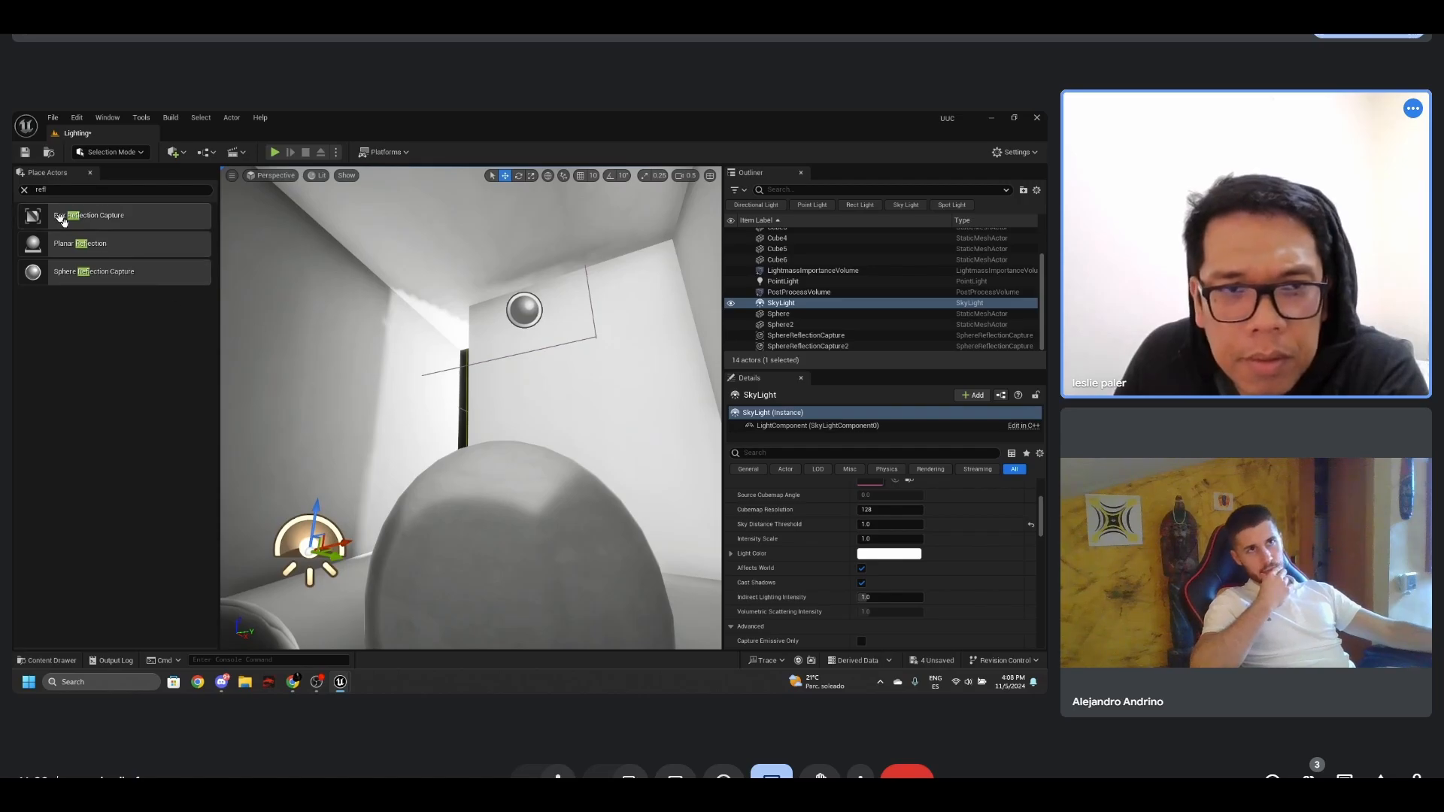
pyautogui.click(25, 190)
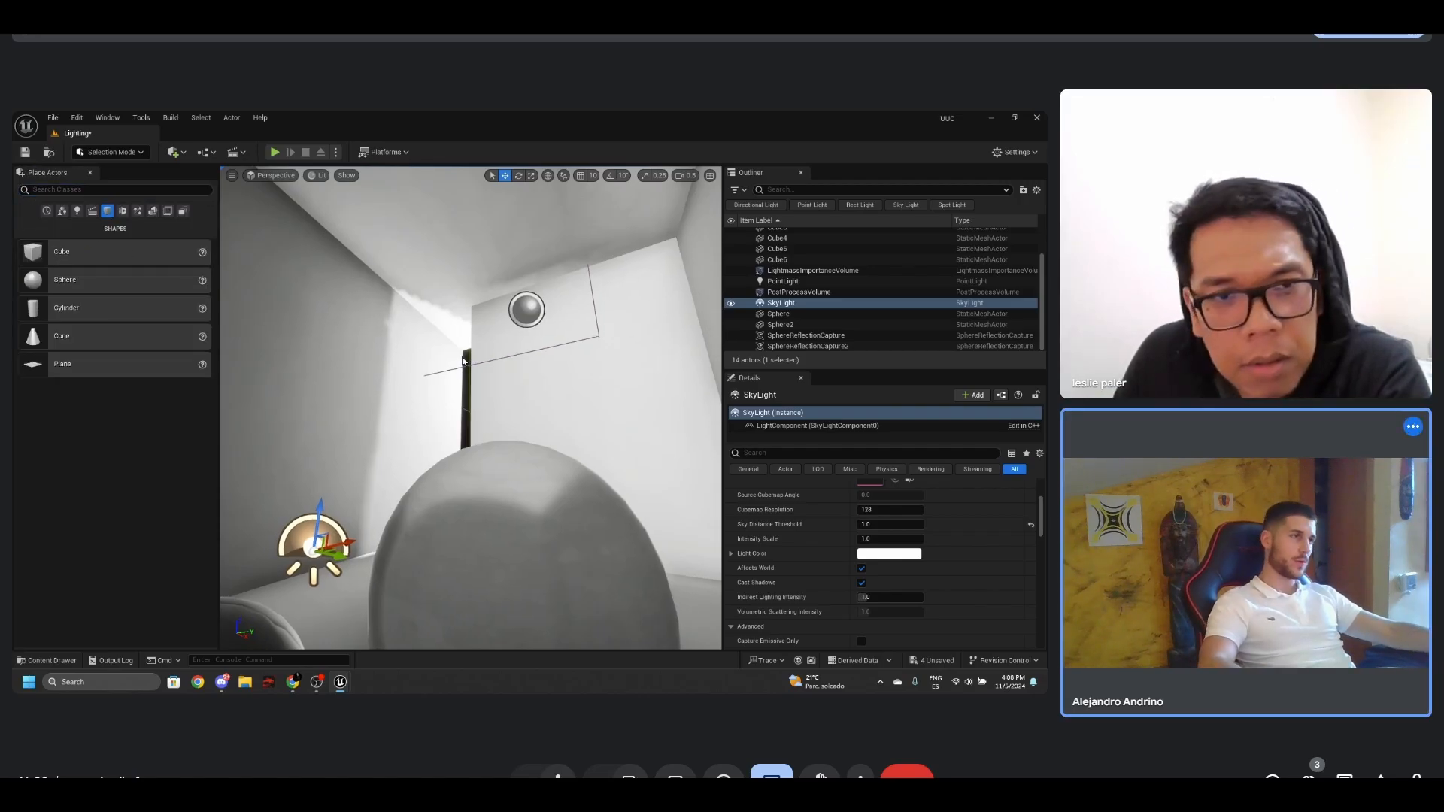
pyautogui.moveTo(462, 358); pyautogui.dragTo(516, 476, button='right')
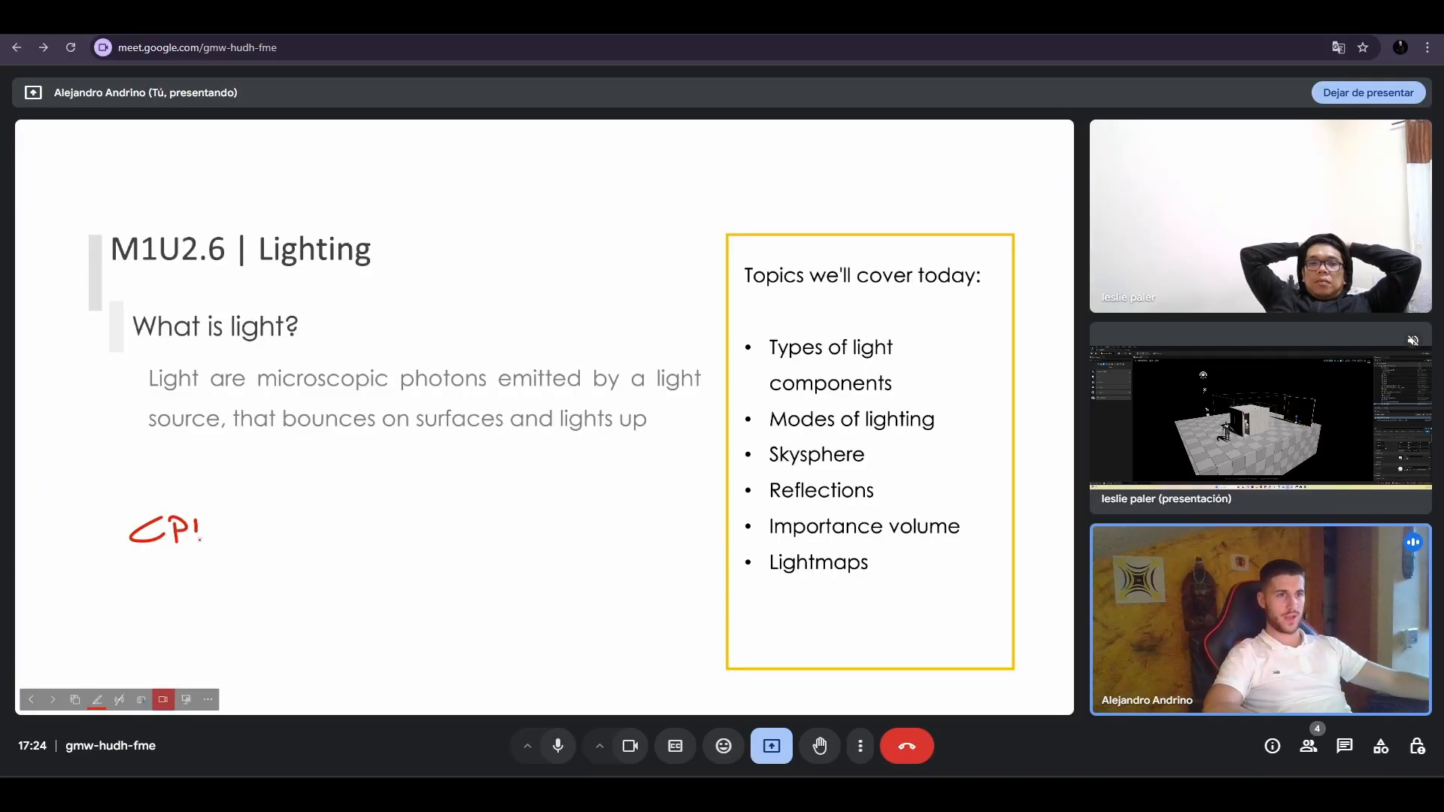
# - Draw a two-column table in red on the Lighting slide, headed CPU and GPU, with LM listed under each
pyautogui.moveTo(199, 539)
pyautogui.mouseDown()
pyautogui.moveTo(211, 518)
pyautogui.moveTo(277, 594)
pyautogui.moveTo(266, 694)
pyautogui.mouseUp()
pyautogui.moveTo(79, 564); pyautogui.dragTo(462, 561)
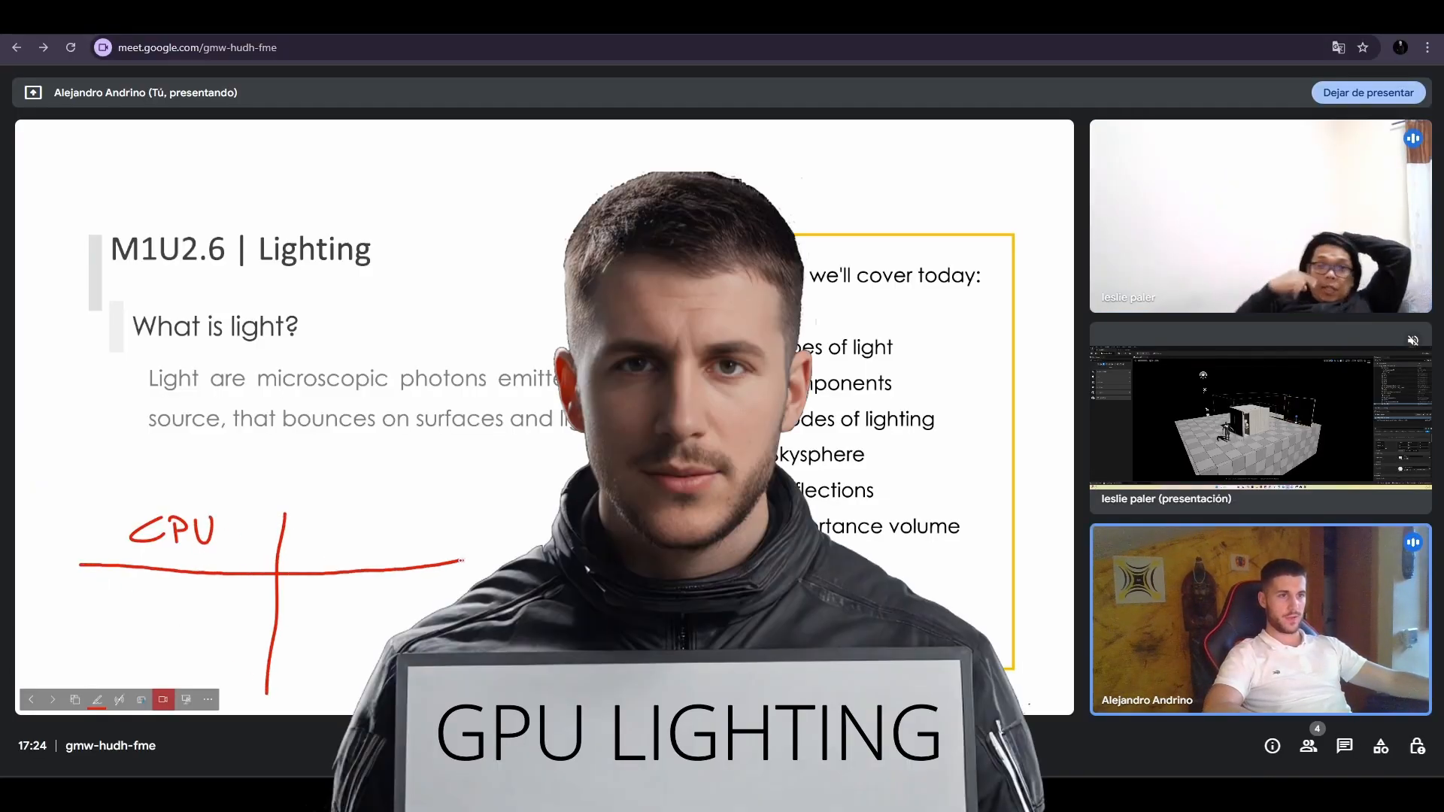
pyautogui.moveTo(116, 597); pyautogui.dragTo(157, 580)
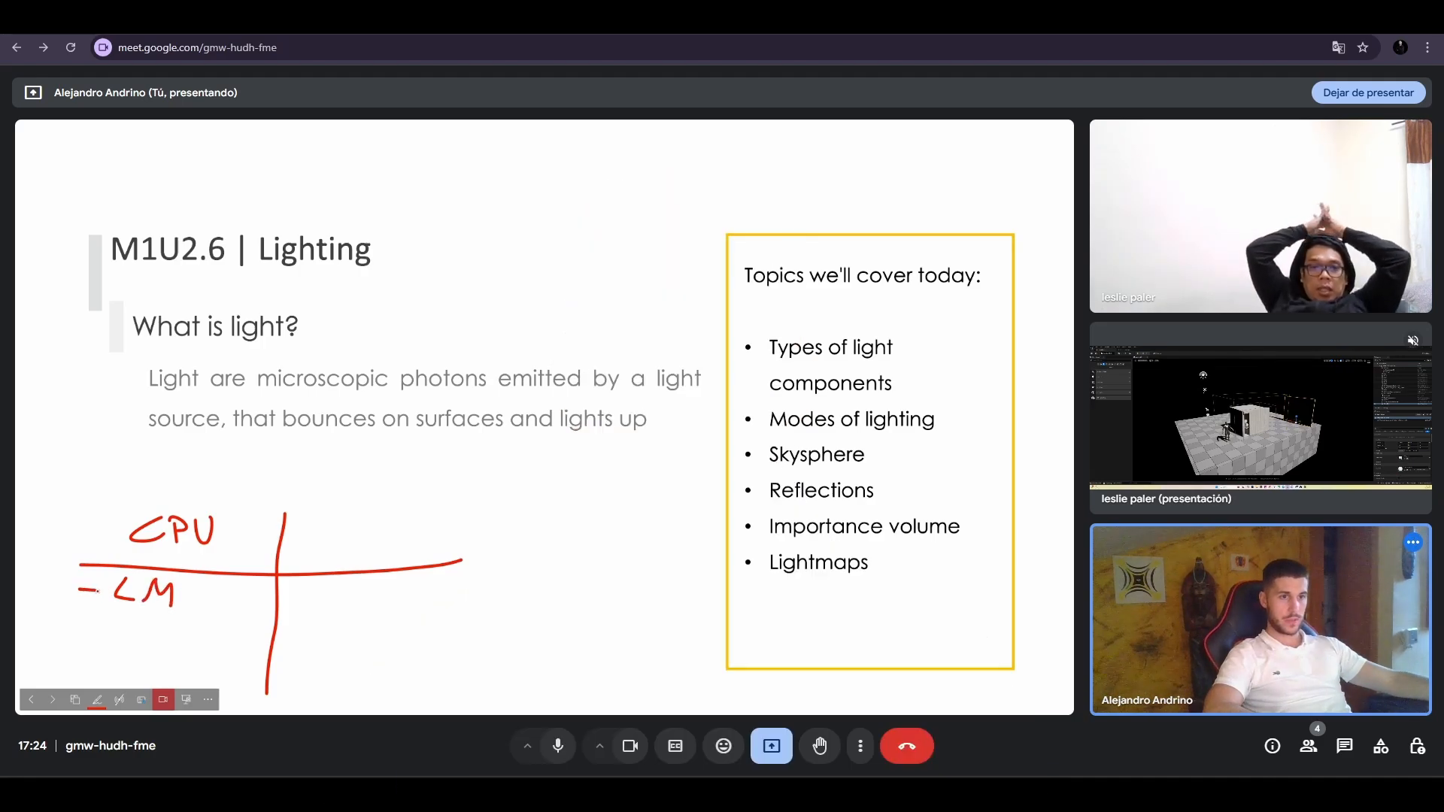
pyautogui.moveTo(336, 526)
pyautogui.mouseDown()
pyautogui.moveTo(318, 552)
pyautogui.moveTo(331, 542)
pyautogui.moveTo(352, 563)
pyautogui.moveTo(358, 540)
pyautogui.moveTo(390, 528)
pyautogui.mouseUp()
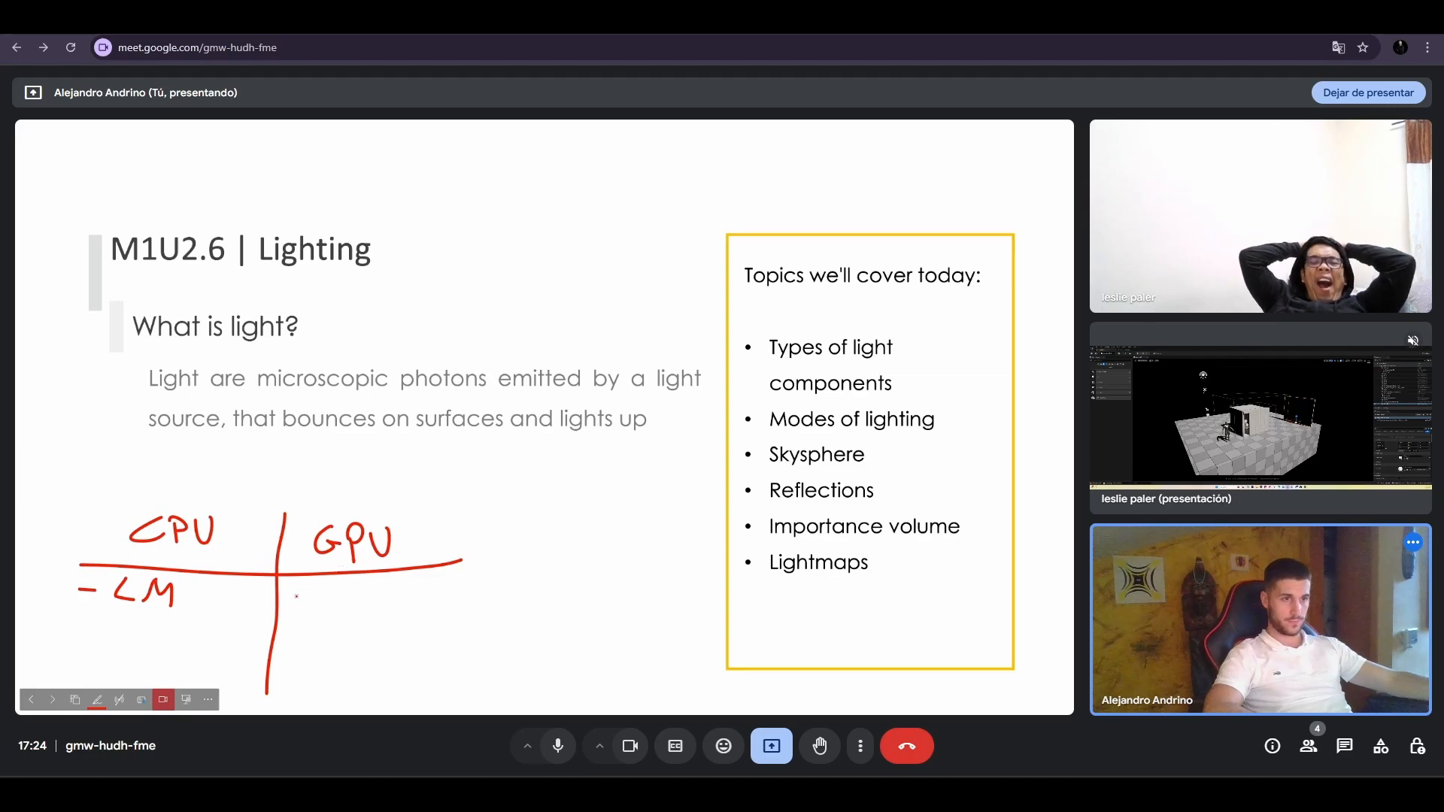
pyautogui.moveTo(327, 586)
pyautogui.mouseDown()
pyautogui.moveTo(342, 606)
pyautogui.moveTo(374, 592)
pyautogui.mouseUp()
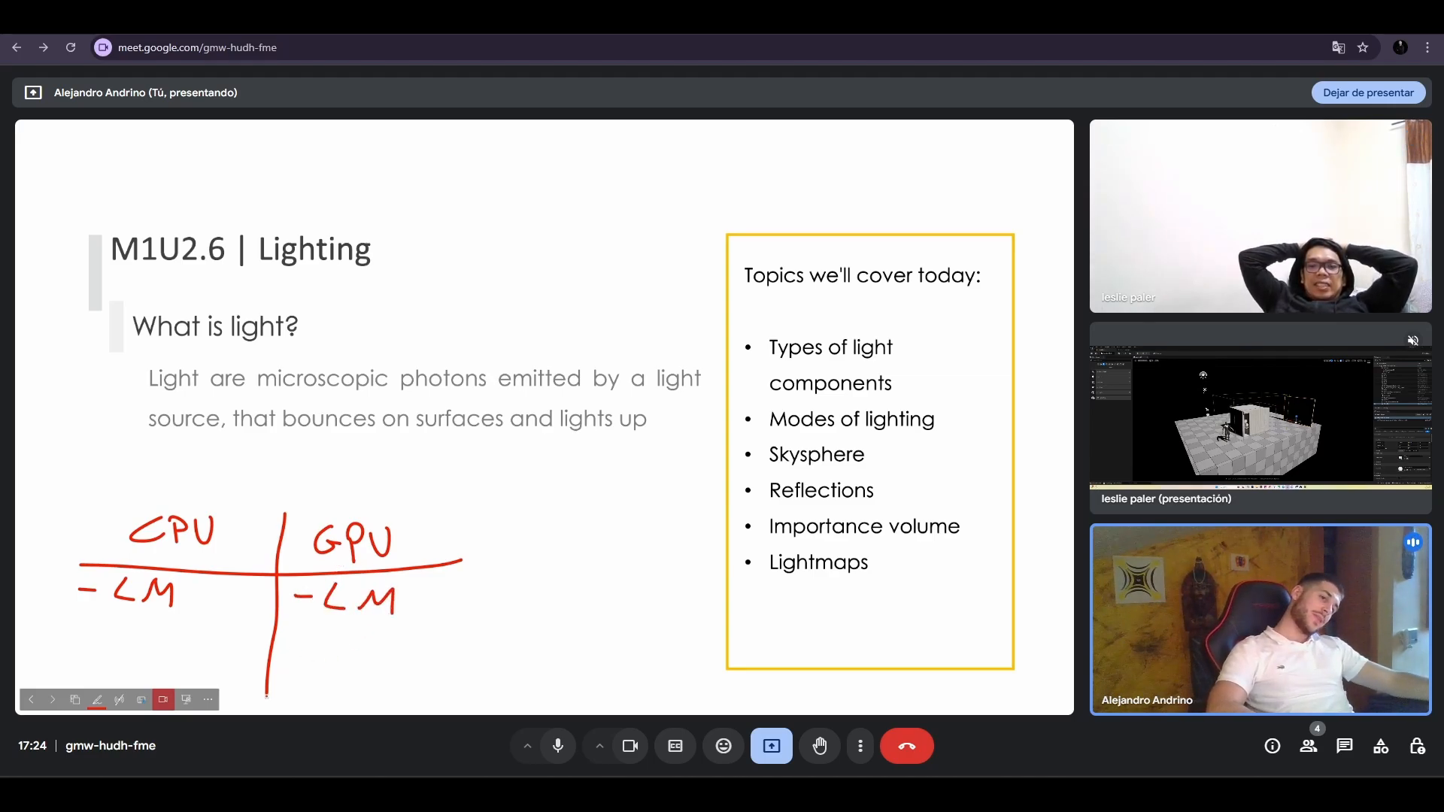
pyautogui.moveTo(266, 693); pyautogui.dragTo(265, 711)
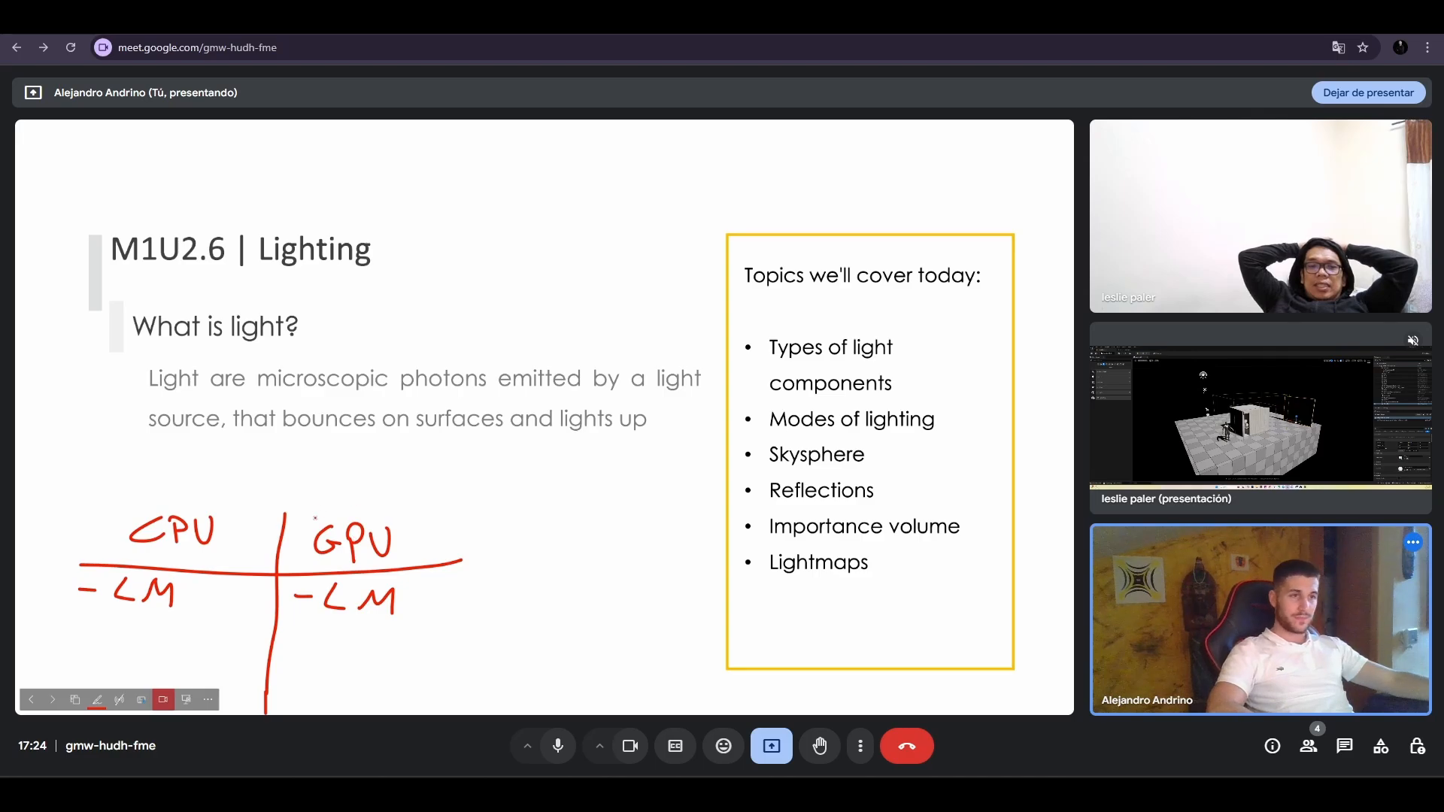
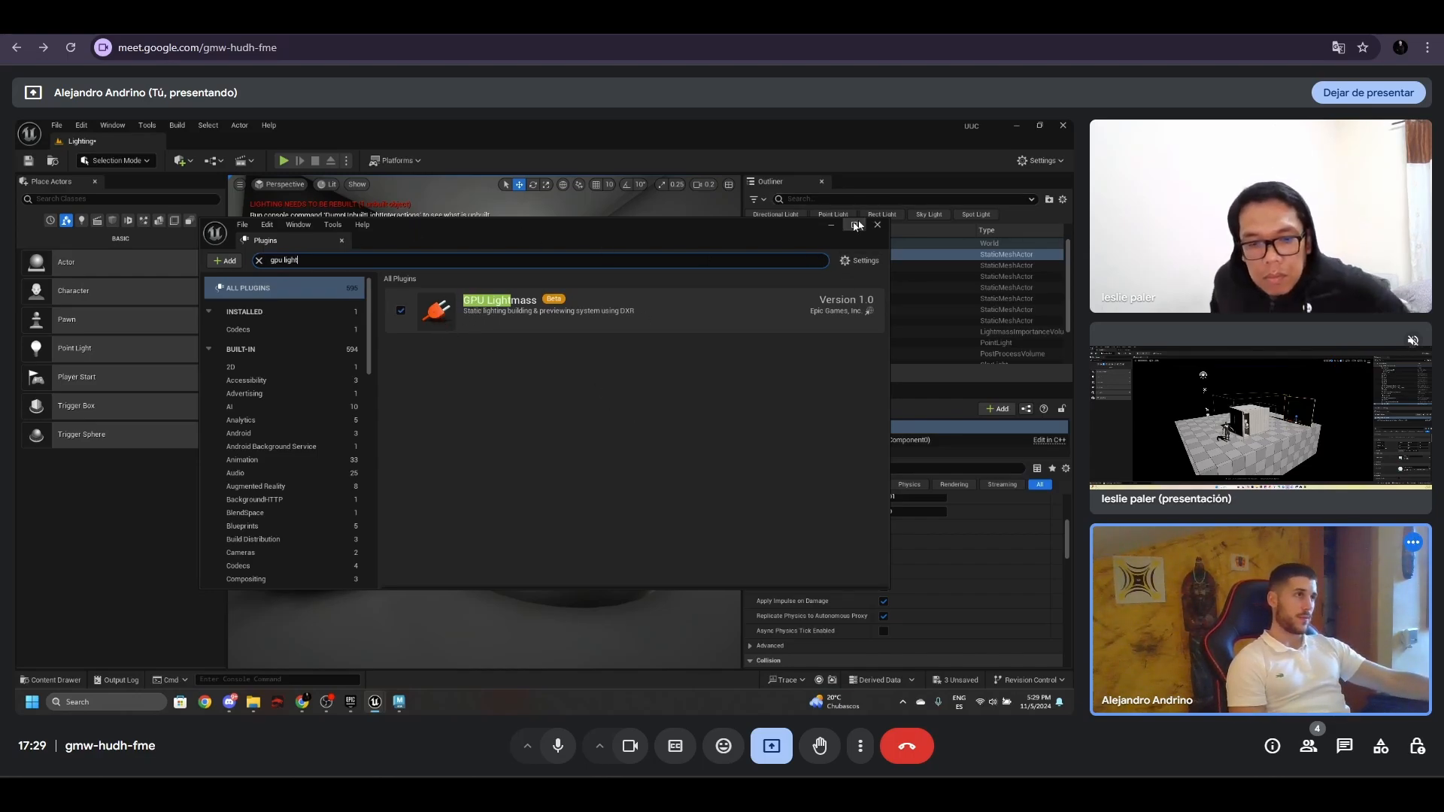
# - Close the plugin list, open the Project Settings, and search them for "raytracing" to examine the ray tracing options
pyautogui.click(878, 225)
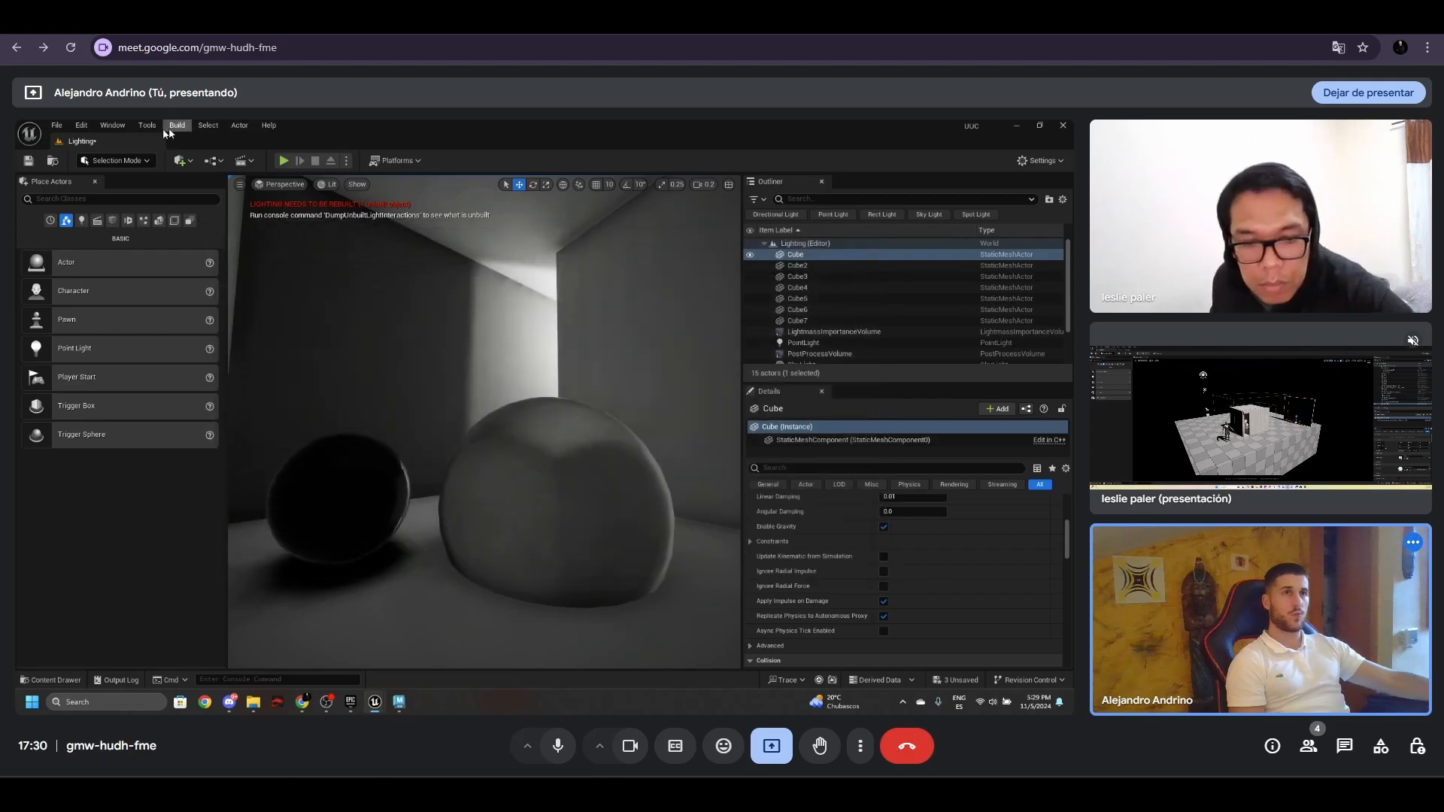
pyautogui.click(81, 125)
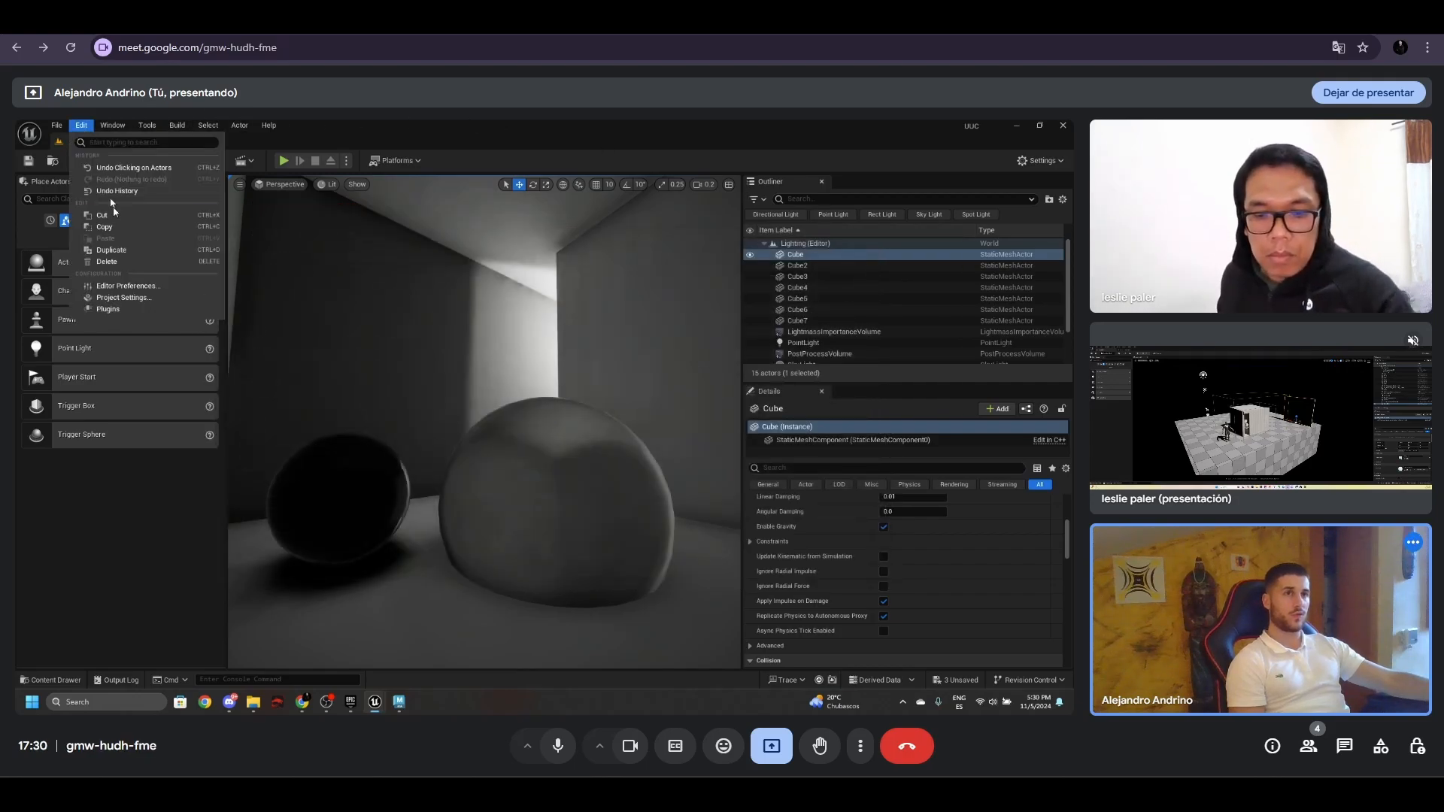
pyautogui.click(156, 299)
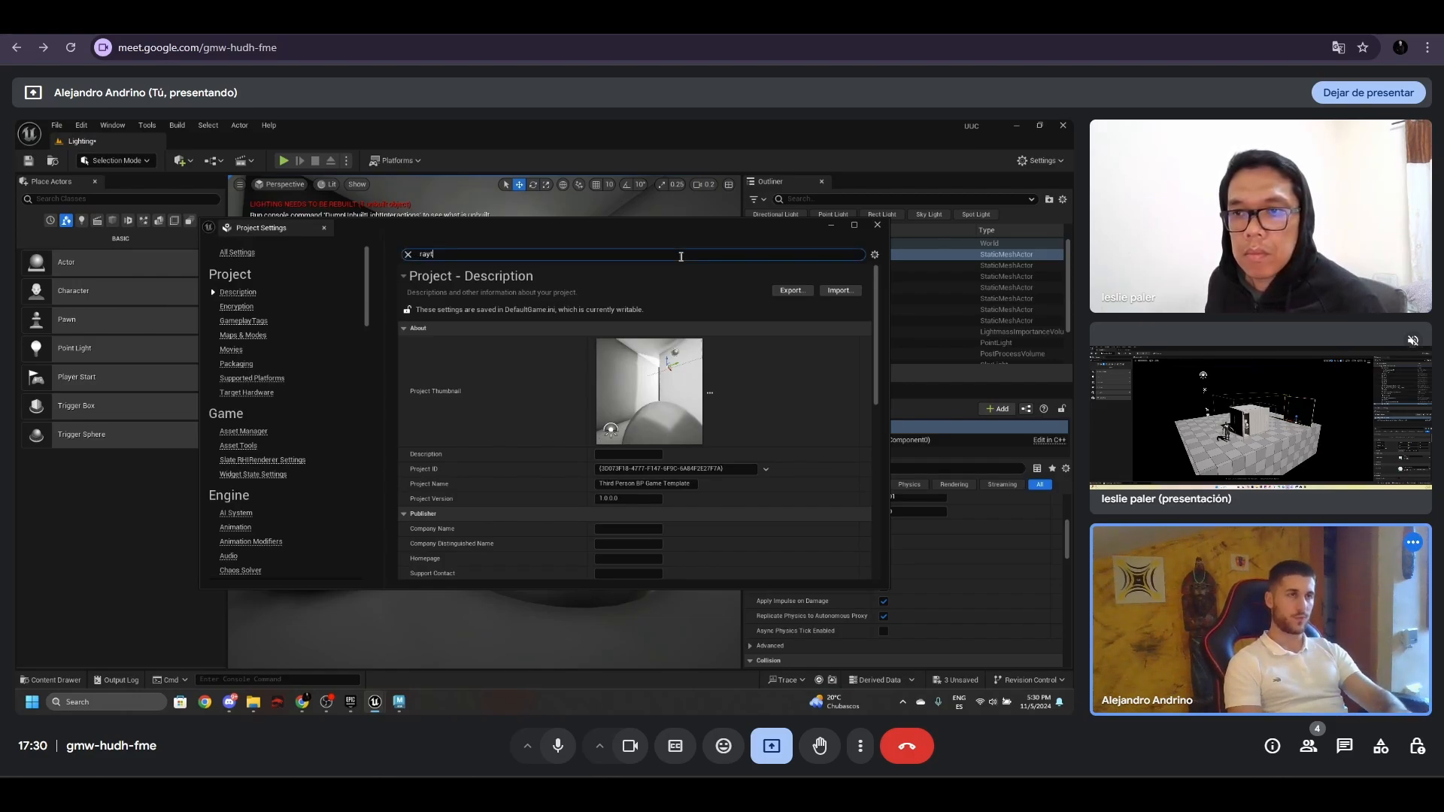
pyautogui.click(681, 257)
pyautogui.write('raytracing')
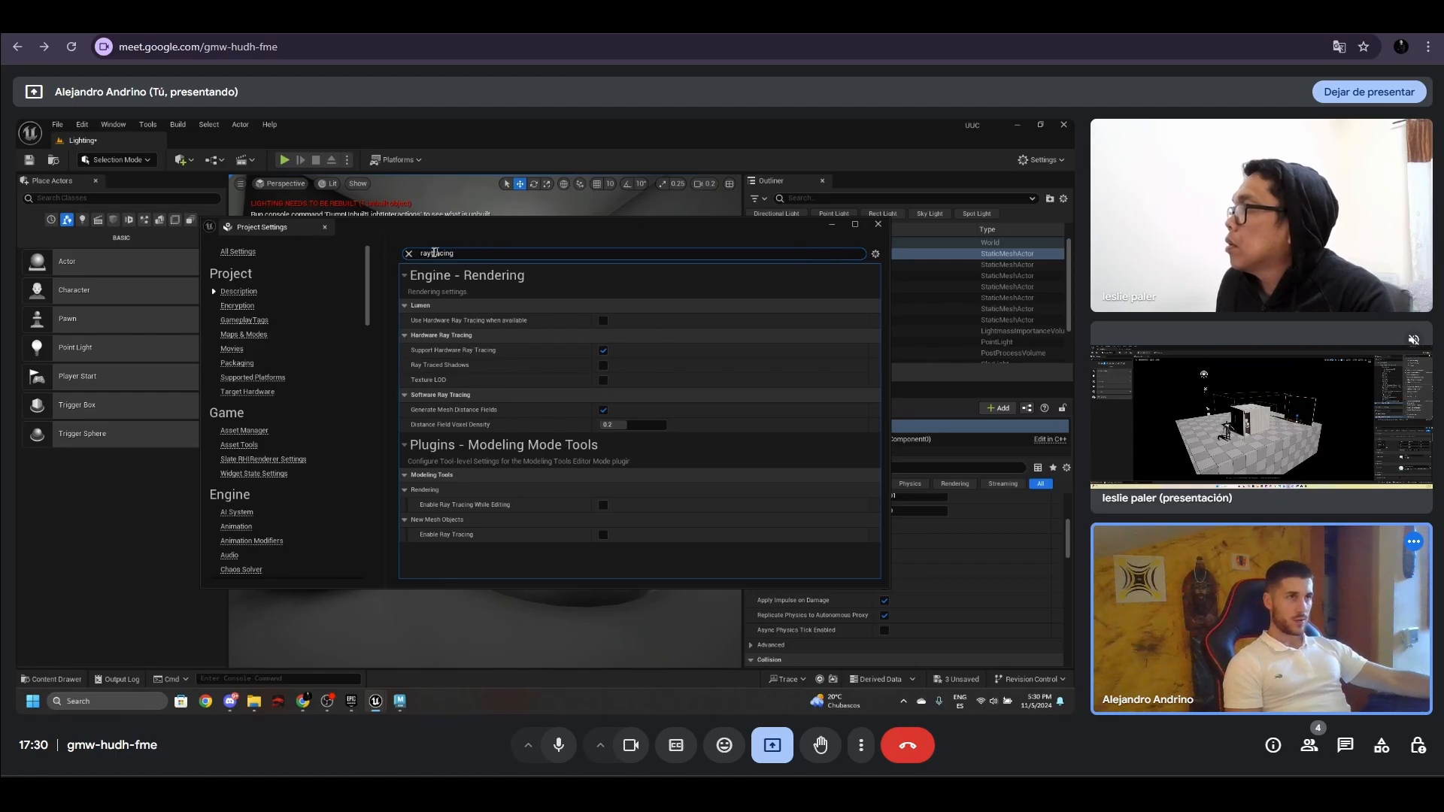
# - Search the project settings for "rhi" and view the Default RHI choices for the Windows platform
pyautogui.click(409, 253)
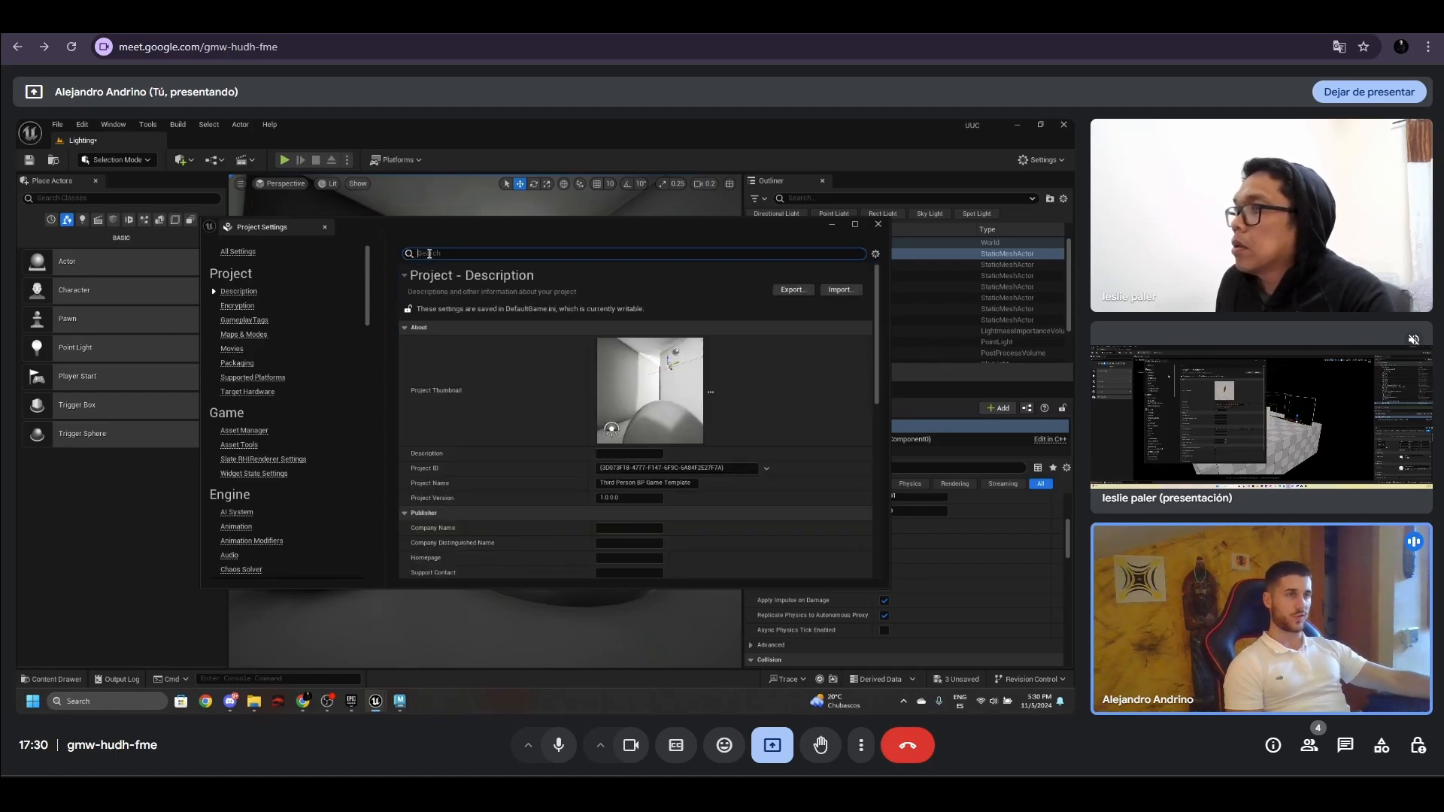
pyautogui.write('rhi')
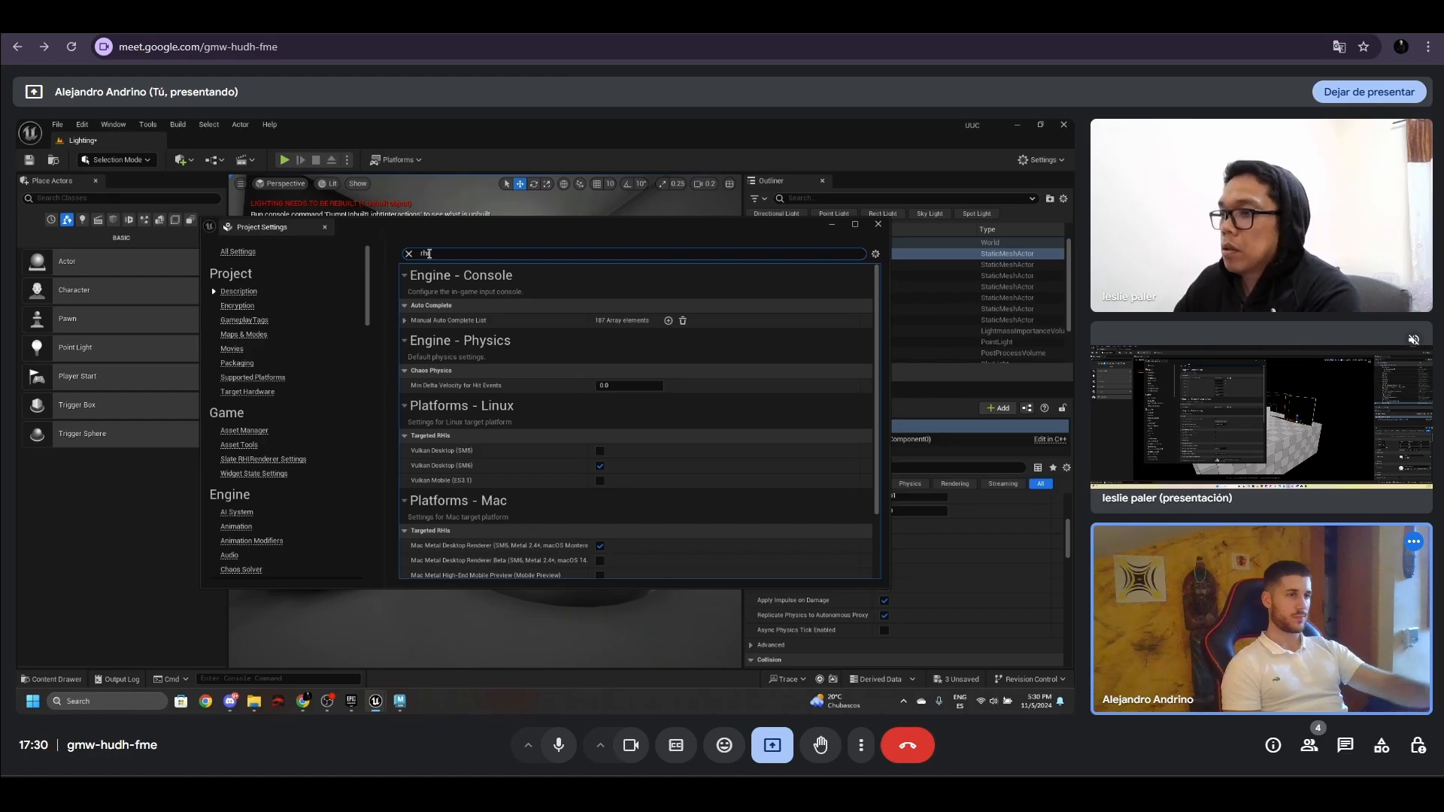
pyautogui.scroll(-3, 743, 379)
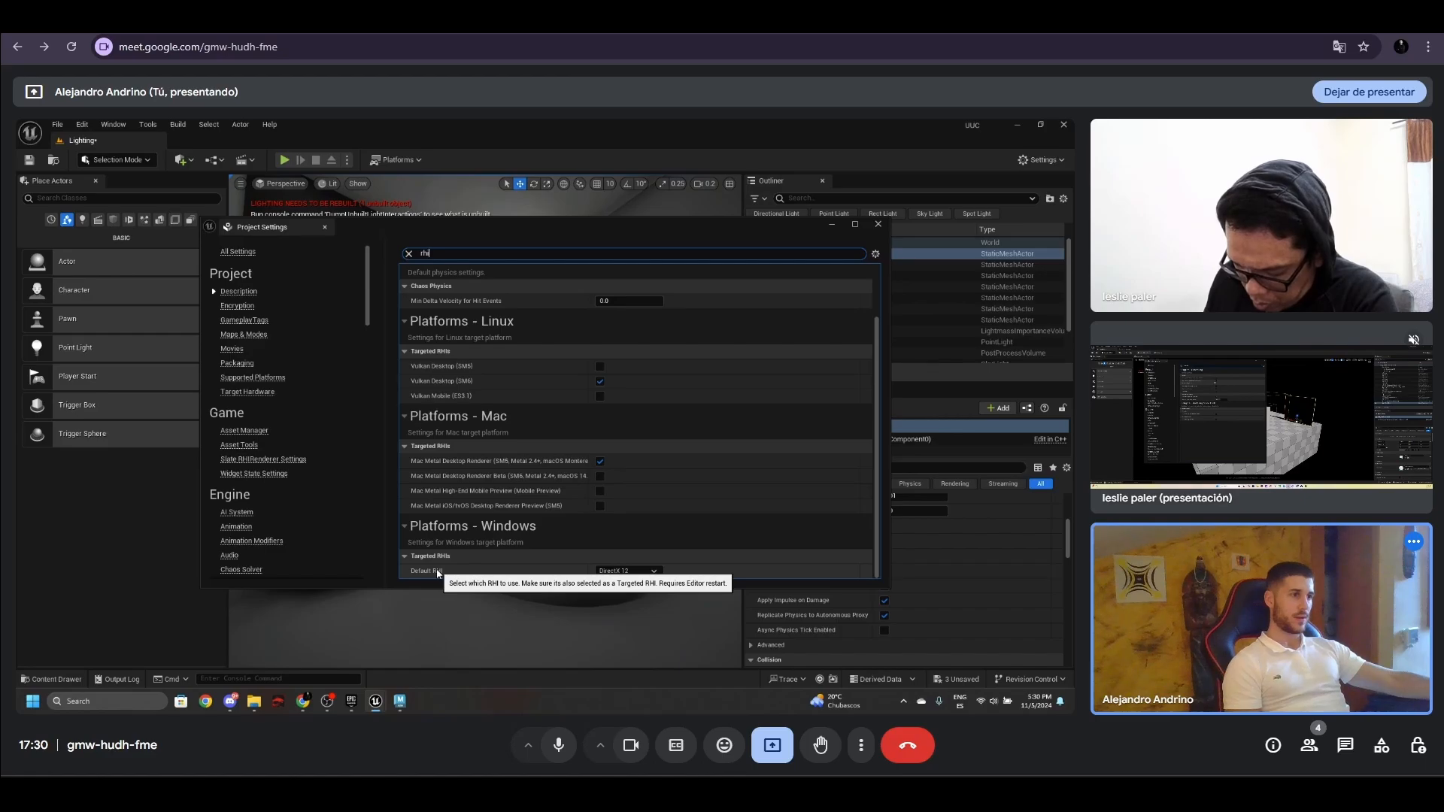
pyautogui.click(637, 573)
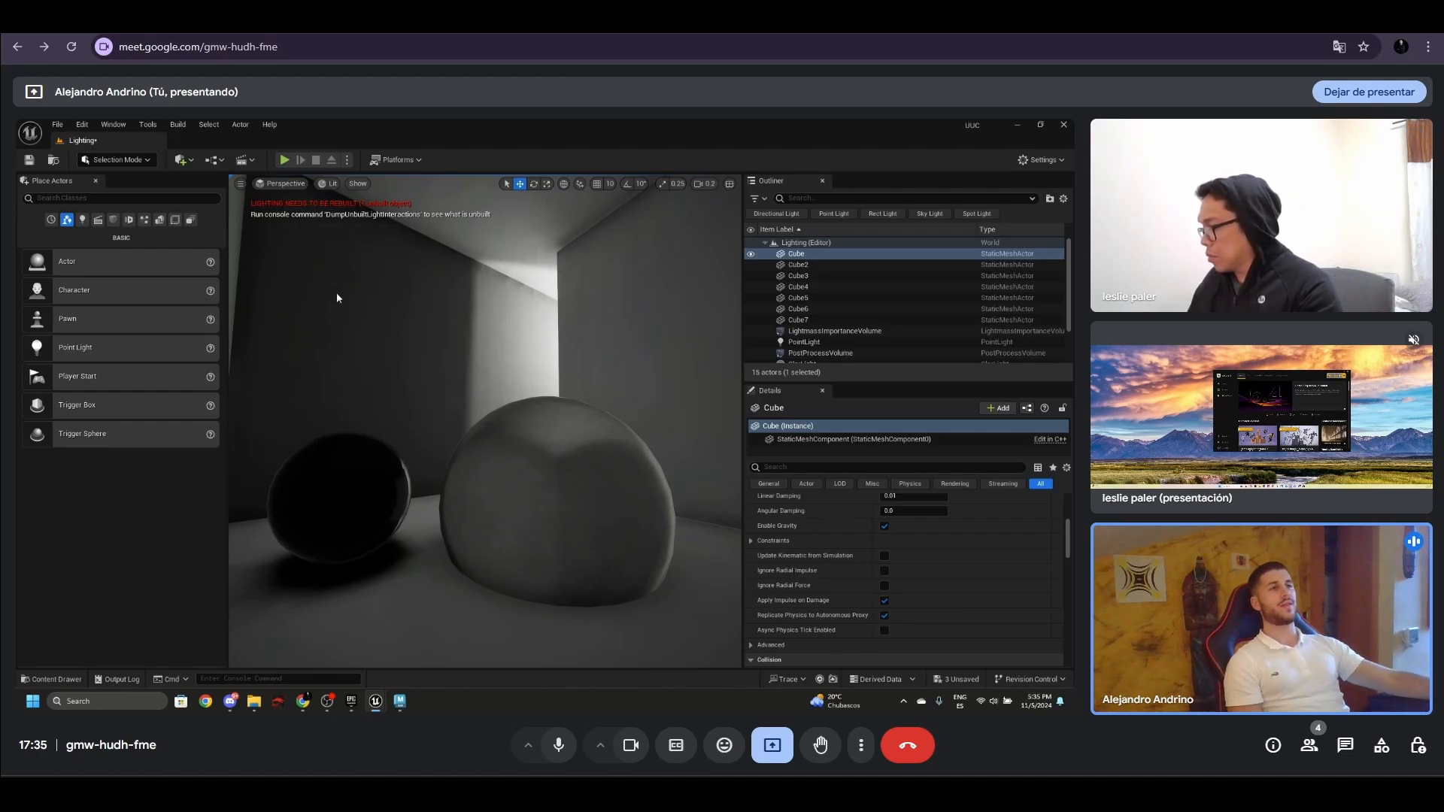
# - Show the level in Lightmap Density view and examine the density on the room's walls and spheres
pyautogui.click(464, 305)
pyautogui.click(540, 249)
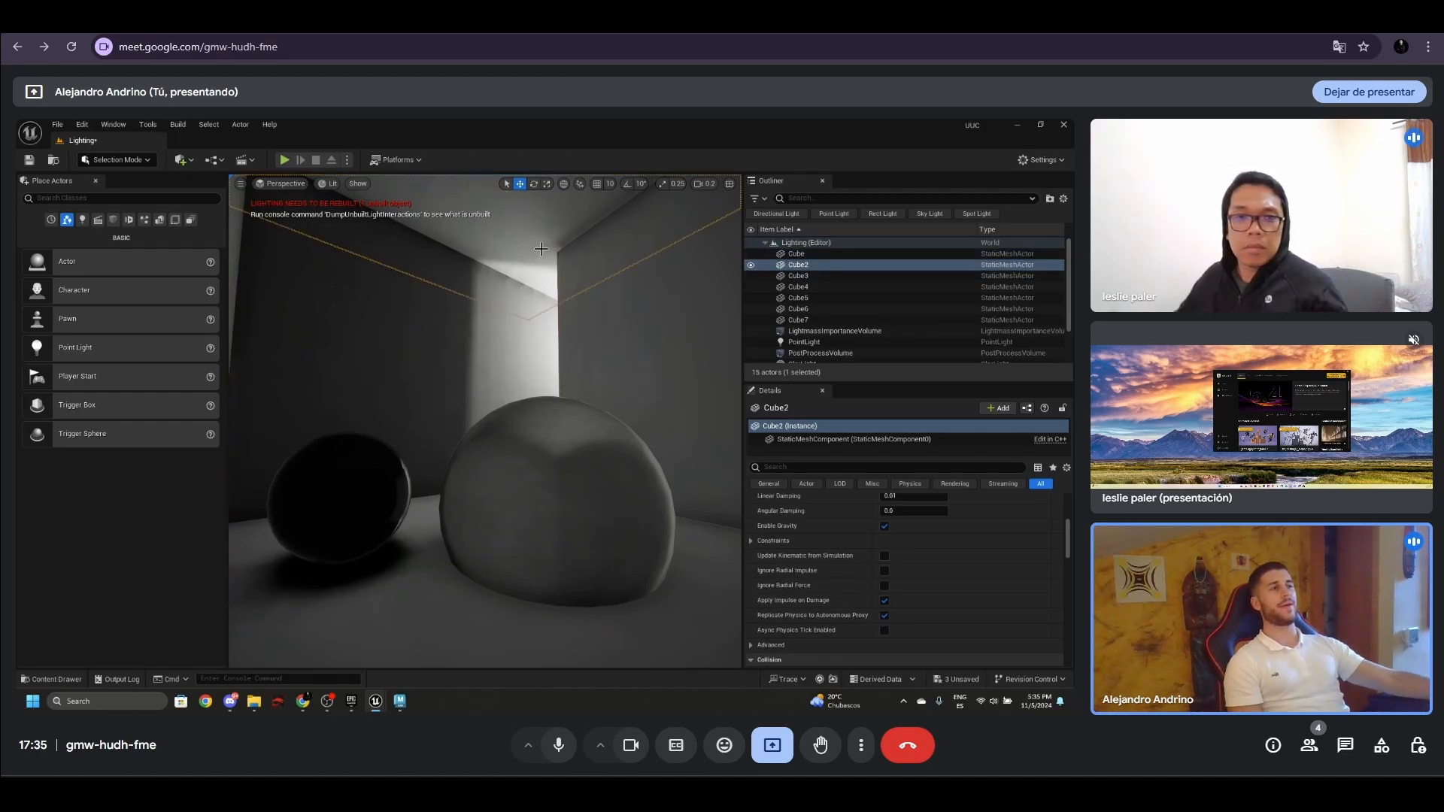
pyautogui.click(618, 304)
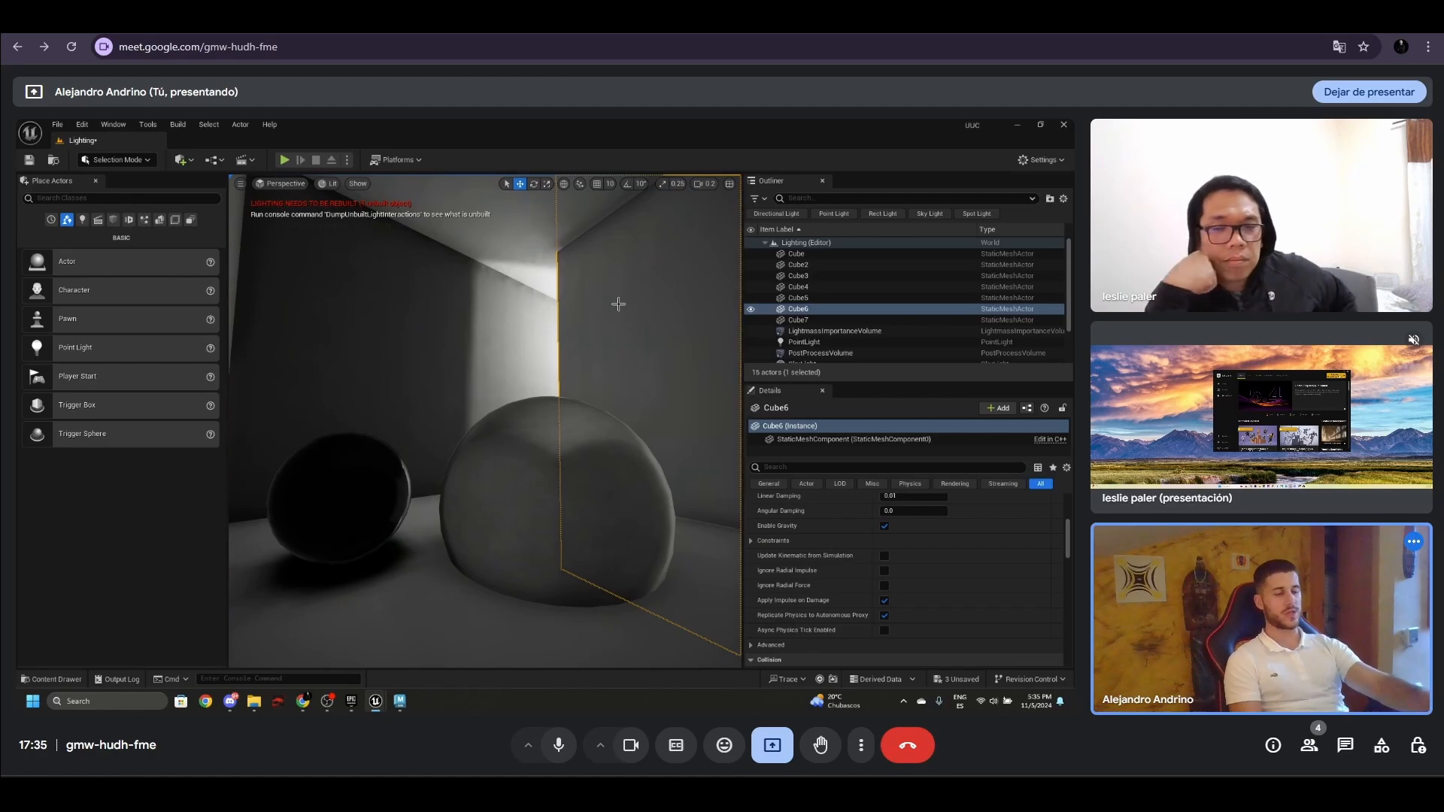
pyautogui.hotkey('alt', '0')
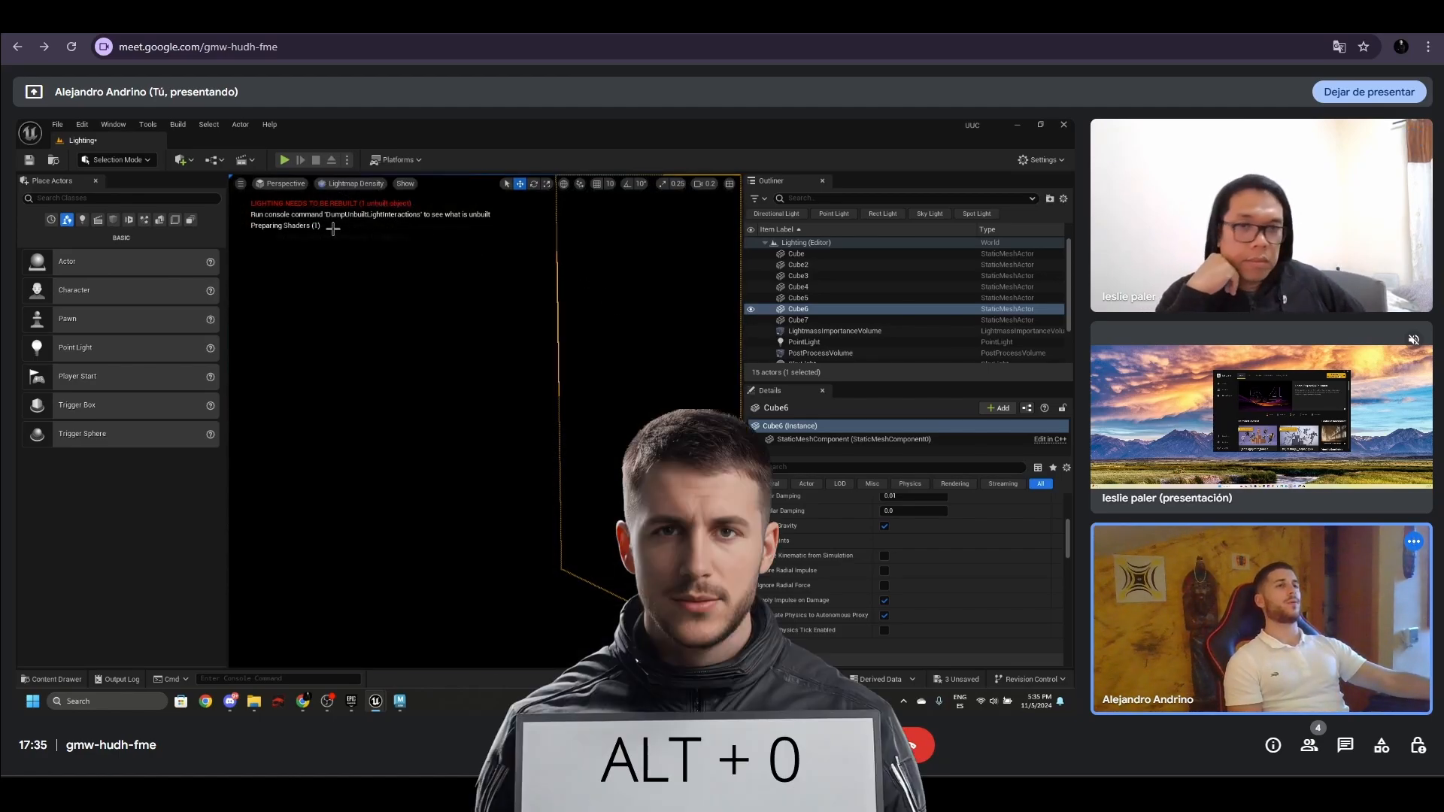
pyautogui.click(512, 461)
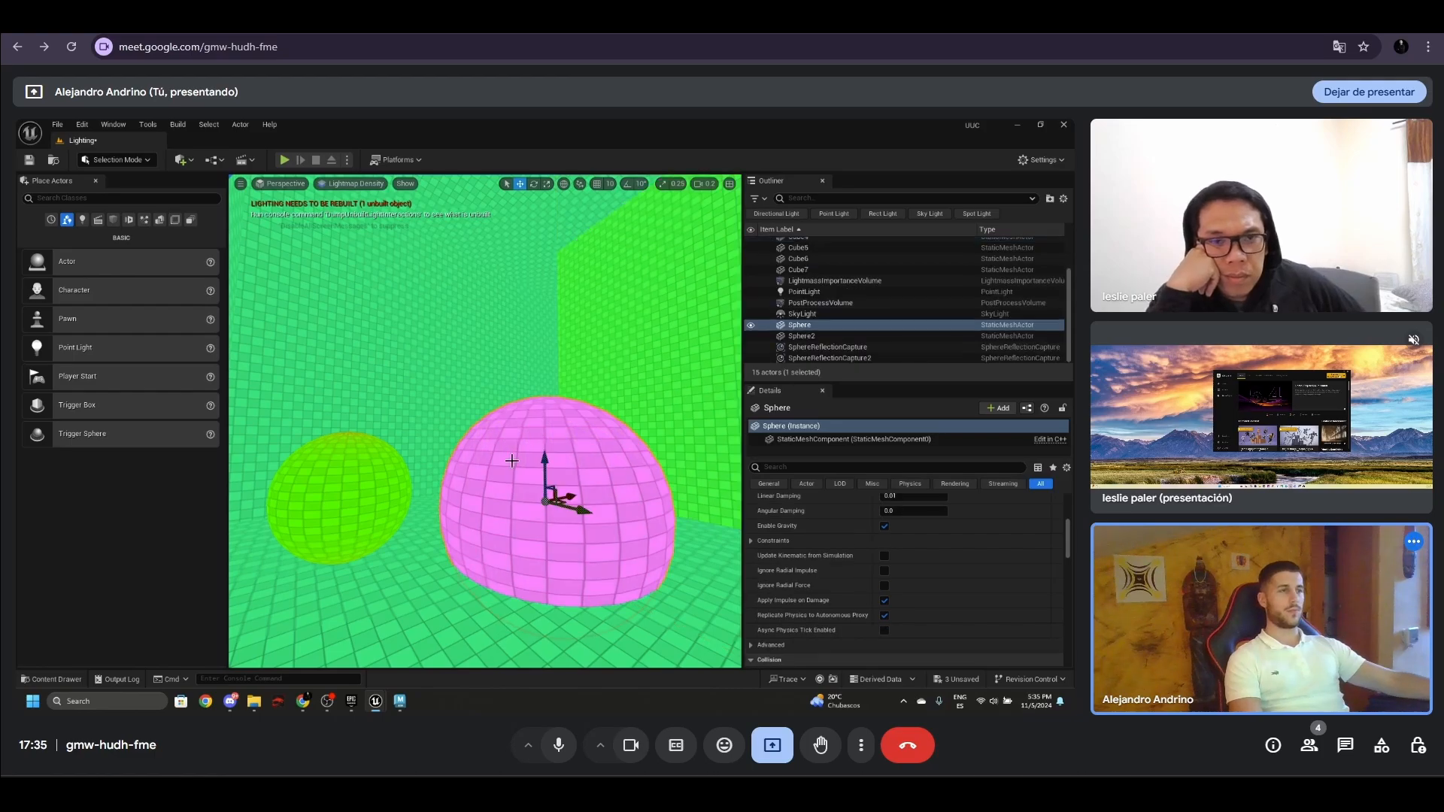
pyautogui.moveTo(510, 450); pyautogui.dragTo(571, 397, button='right')
# - Set the overridden light map resolution of Cube4, the wall with the square opening, to 400
pyautogui.click(586, 390)
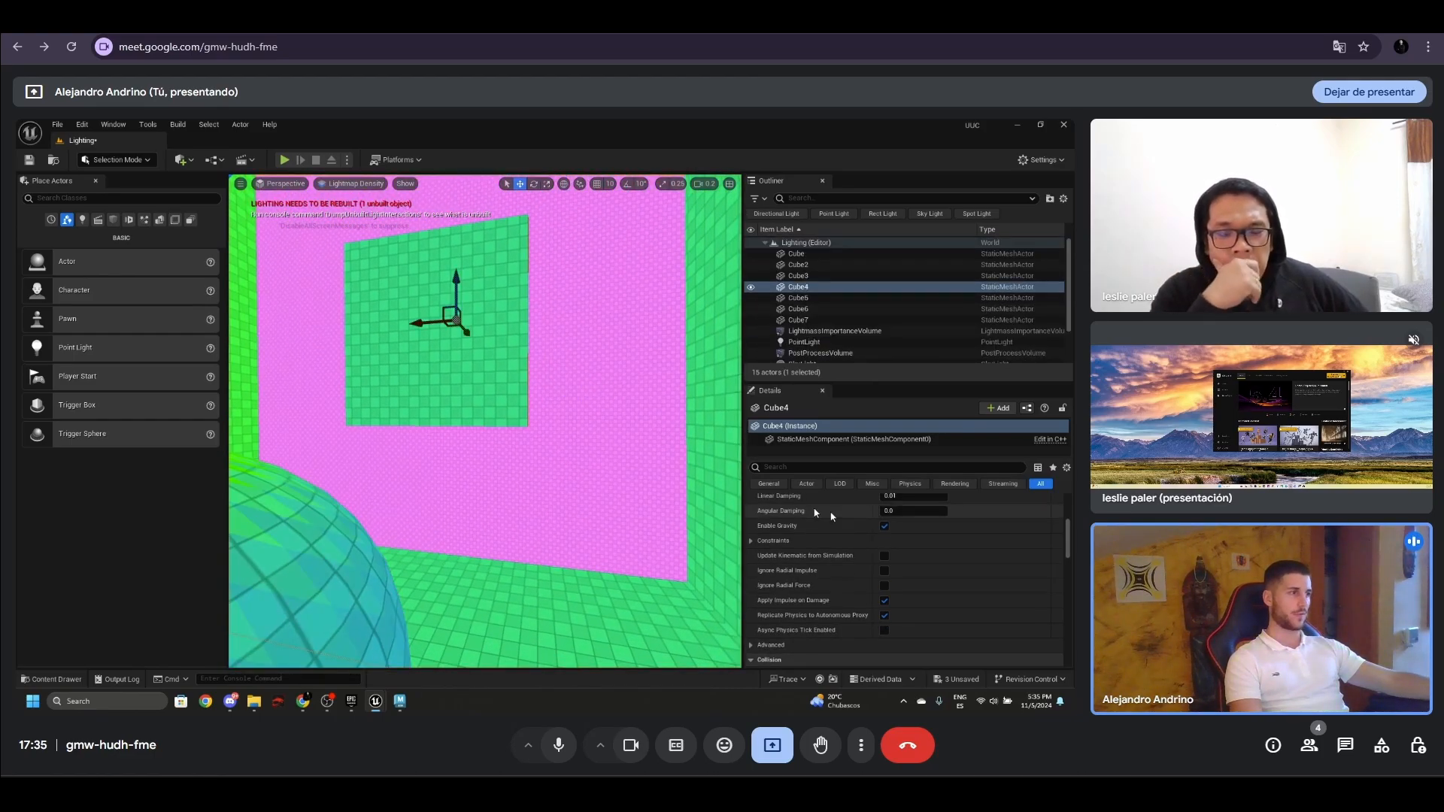
pyautogui.scroll(3, 831, 516)
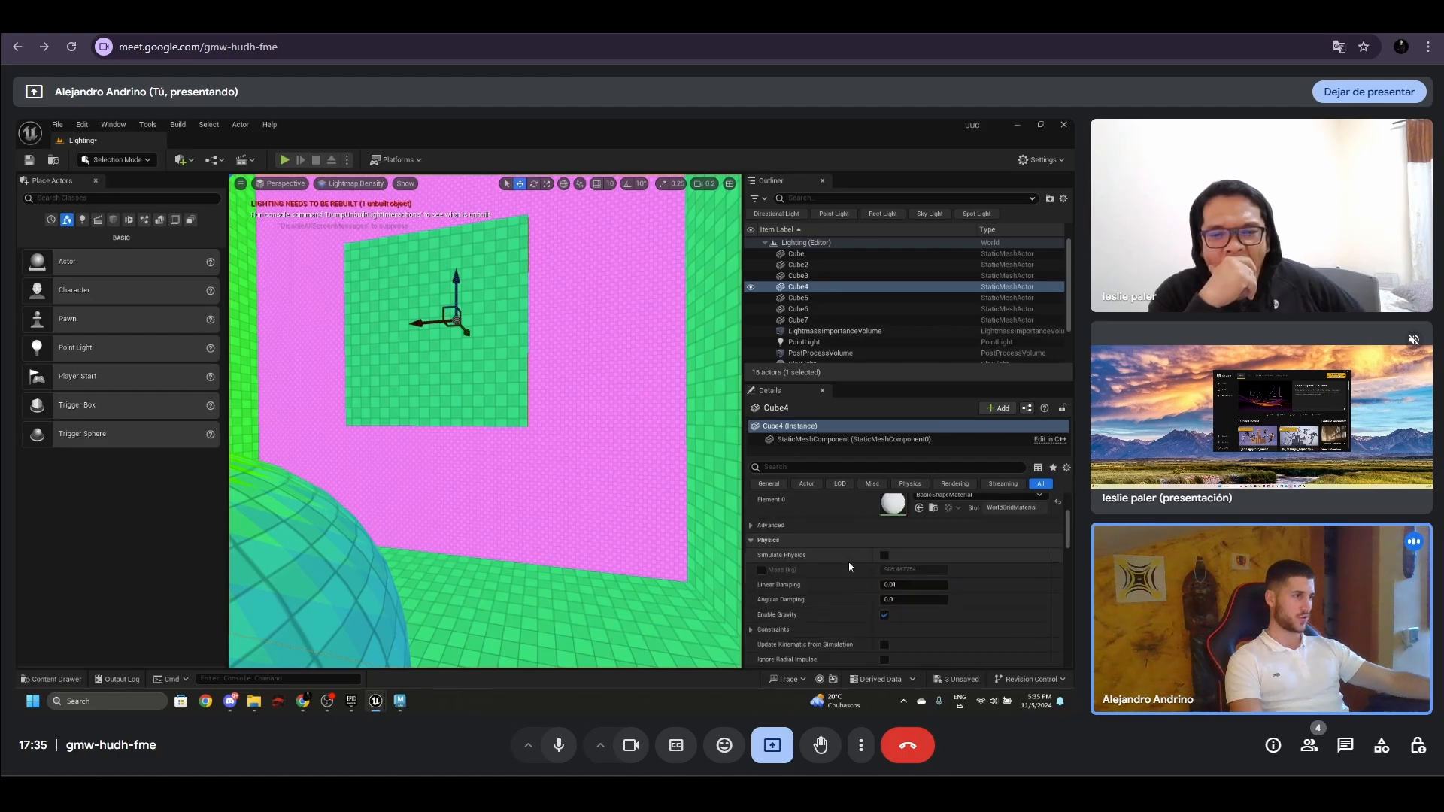
pyautogui.scroll(-6, 849, 567)
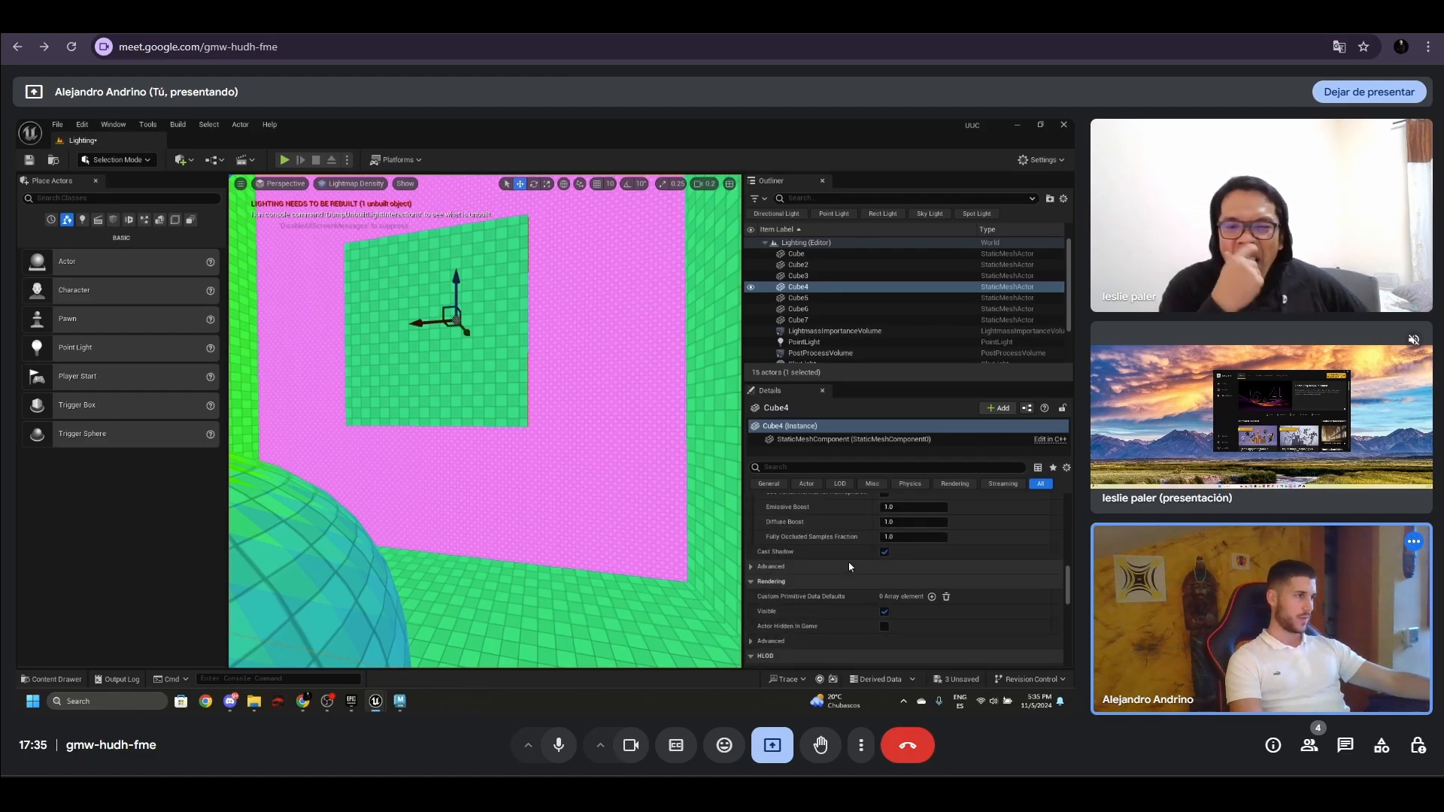
pyautogui.scroll(4, 849, 566)
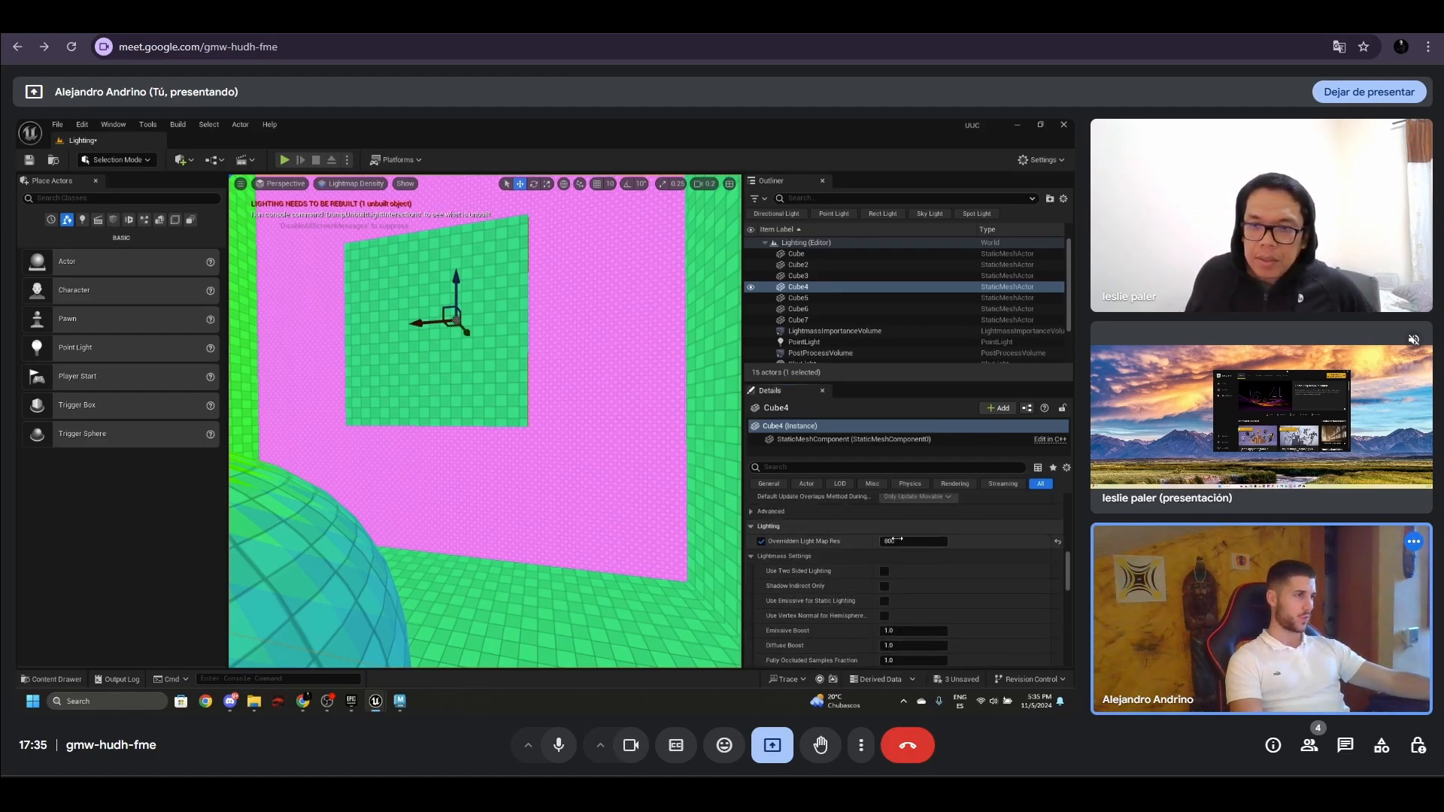
pyautogui.click(897, 539)
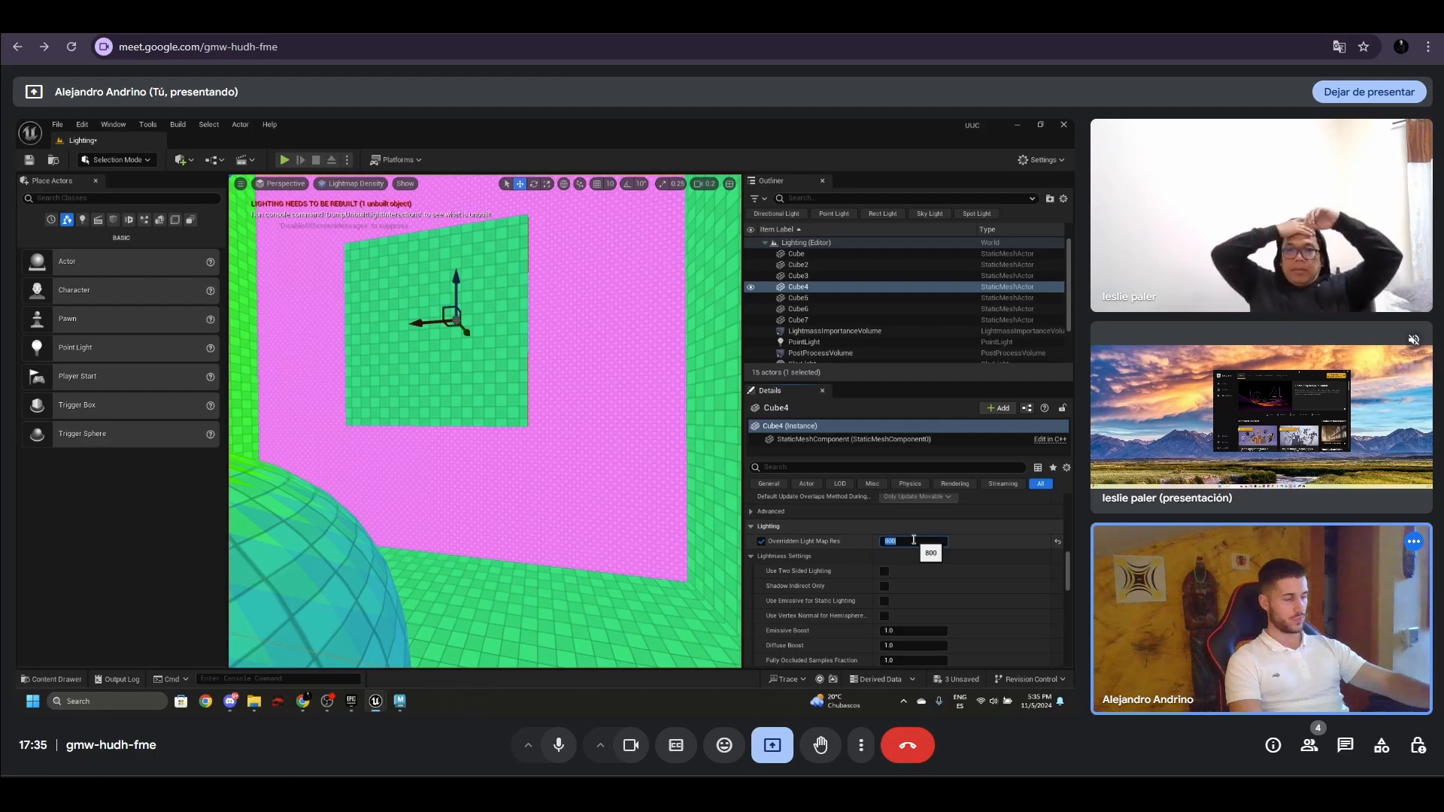
pyautogui.write('400')
pyautogui.press('Return')
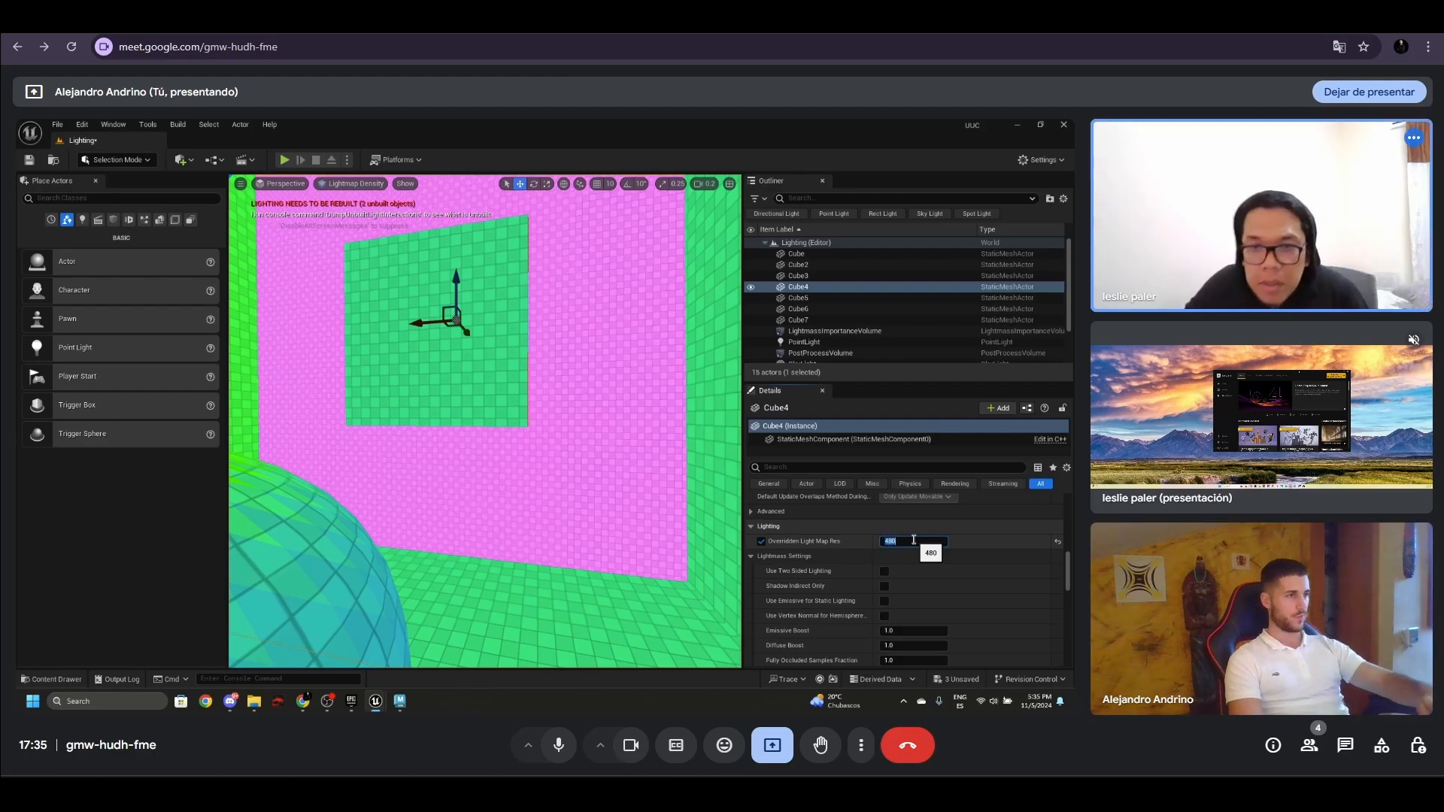
# - Select Cube5 to check its light map resolution, then return the viewport to Lit view facing the spheres
pyautogui.click(693, 482)
pyautogui.moveTo(695, 497); pyautogui.dragTo(497, 490, button='right')
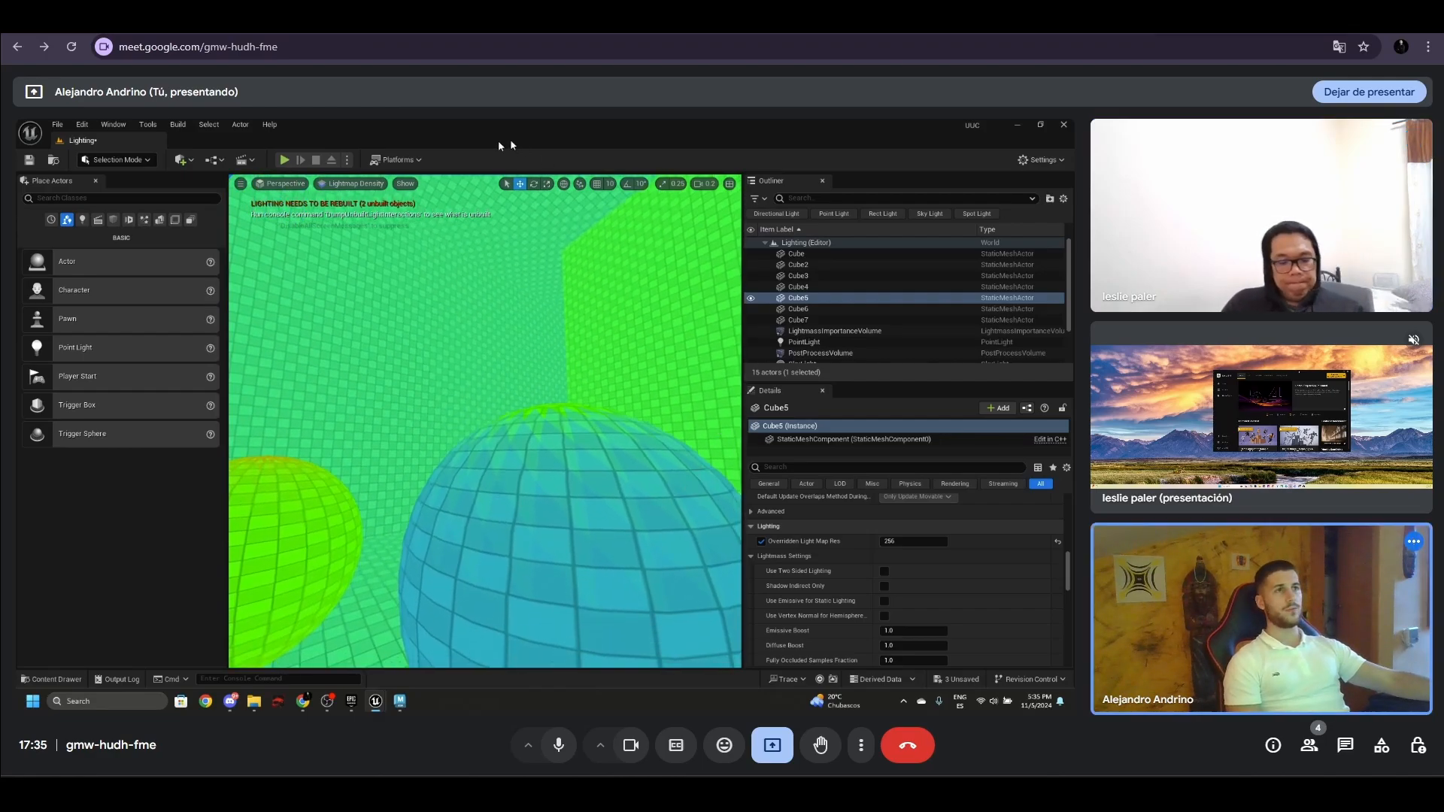
pyautogui.click(351, 184)
pyautogui.click(350, 225)
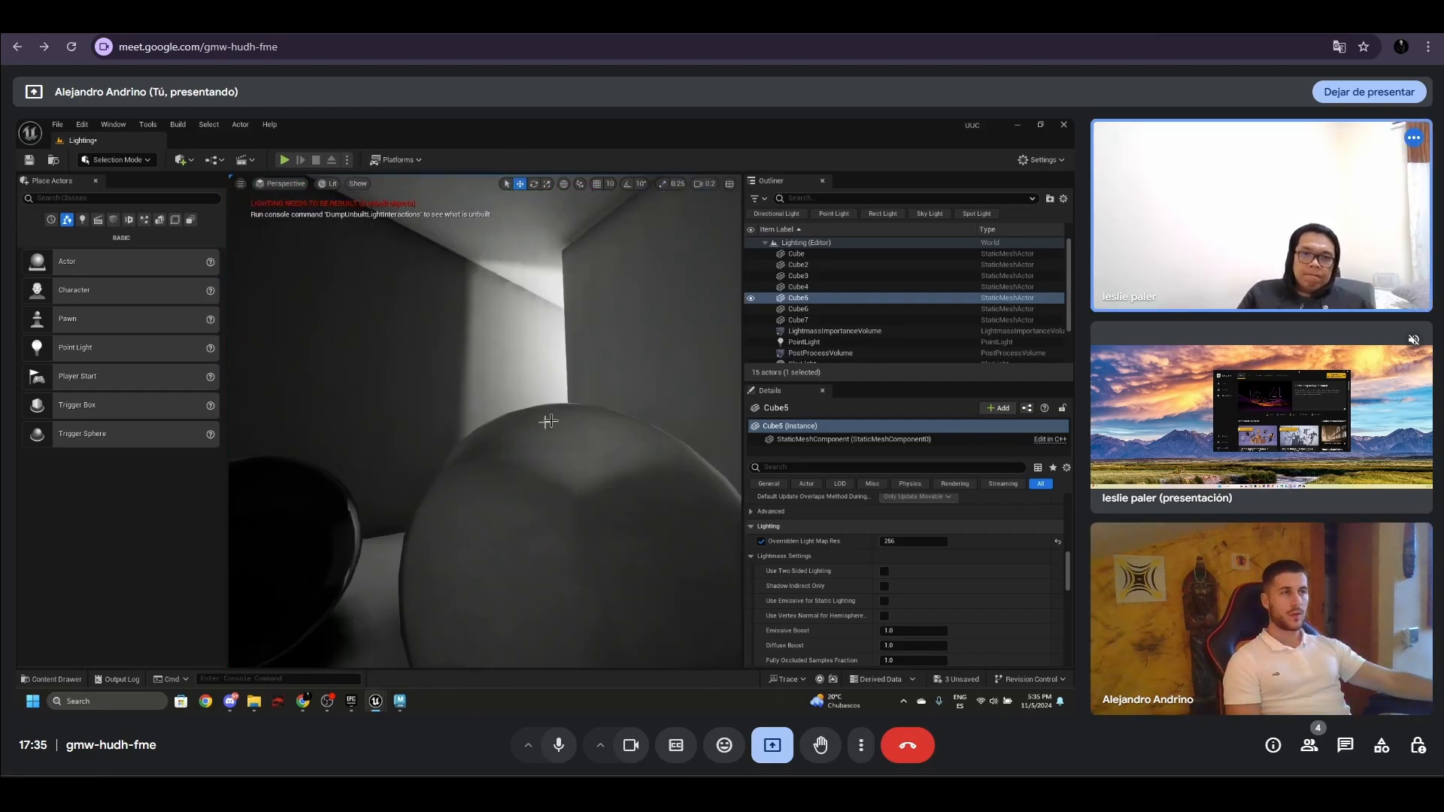
pyautogui.moveTo(489, 307); pyautogui.dragTo(491, 313, button='right')
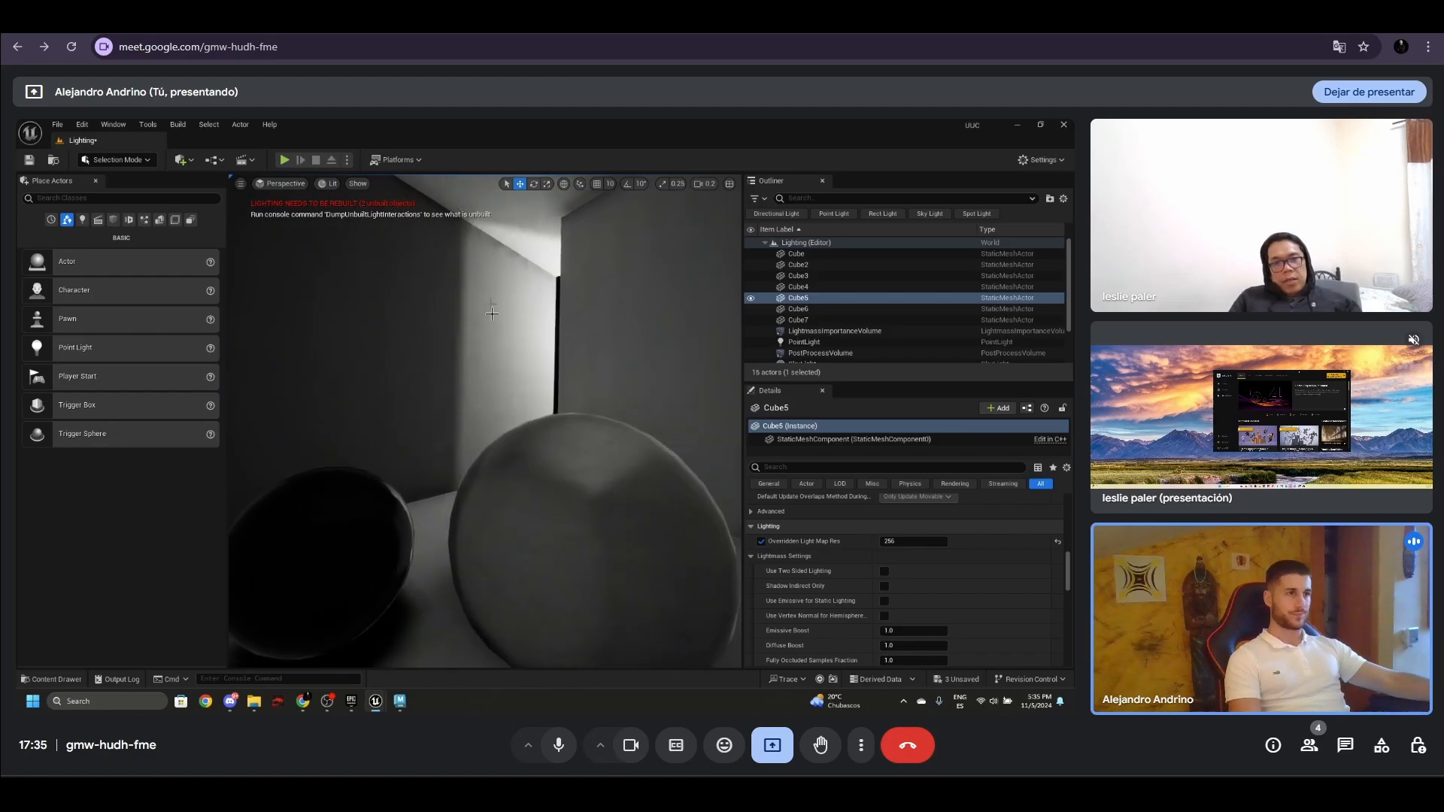
# - Open the GPU Lightmass settings, start building the lighting with Full Bake mode, and minimize the settings window
pyautogui.click(177, 125)
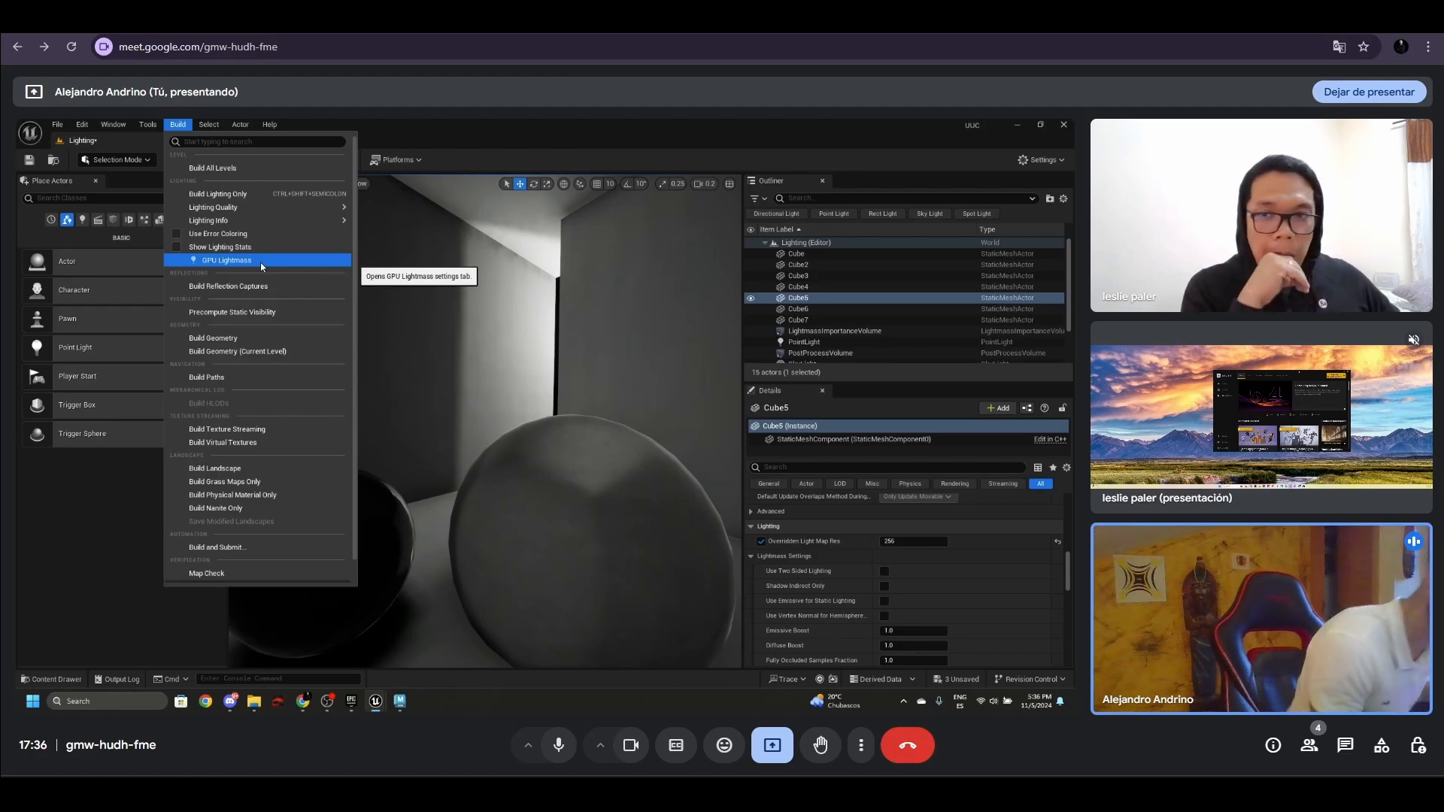
pyautogui.click(260, 263)
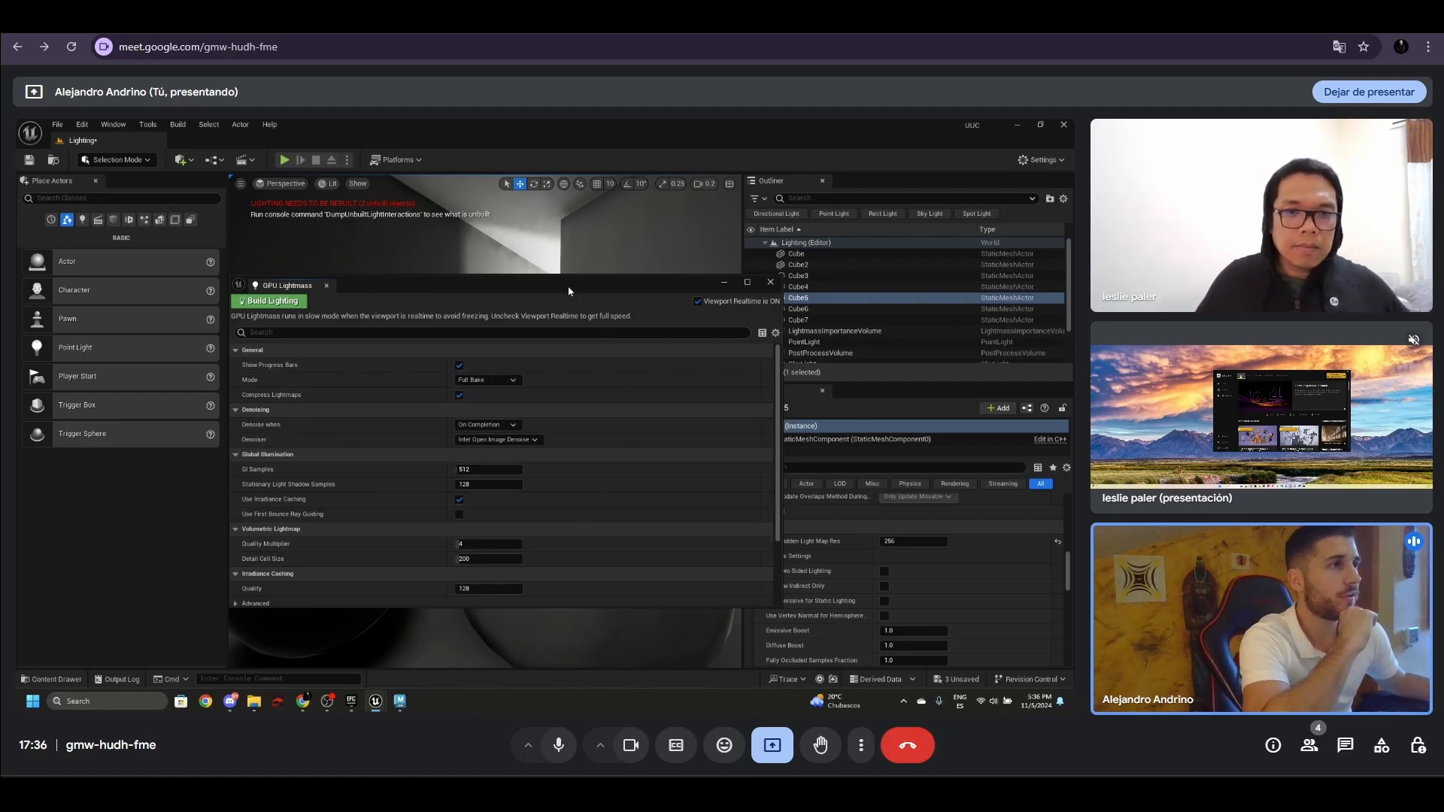
pyautogui.moveTo(568, 289); pyautogui.dragTo(524, 310)
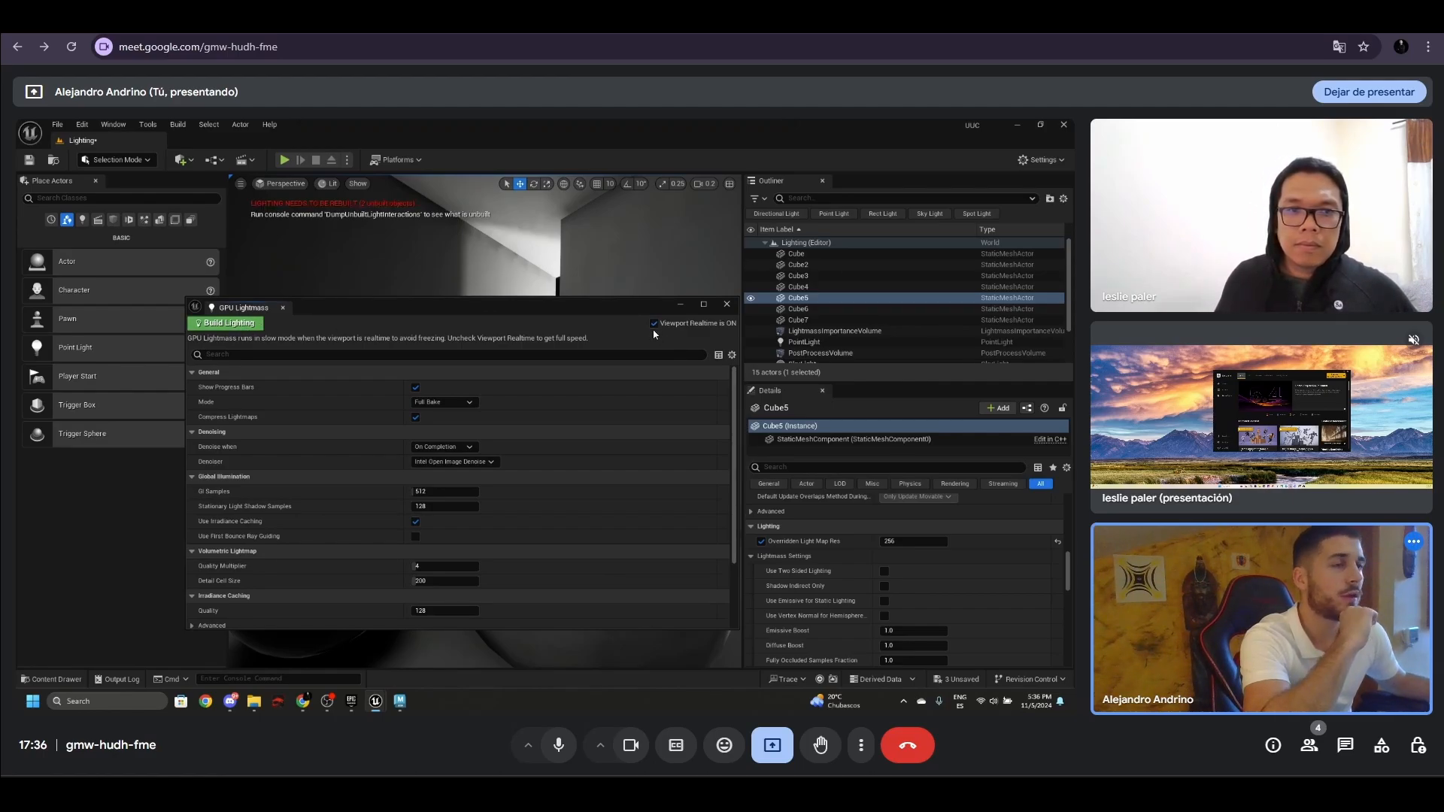
pyautogui.moveTo(286, 314); pyautogui.dragTo(195, 358)
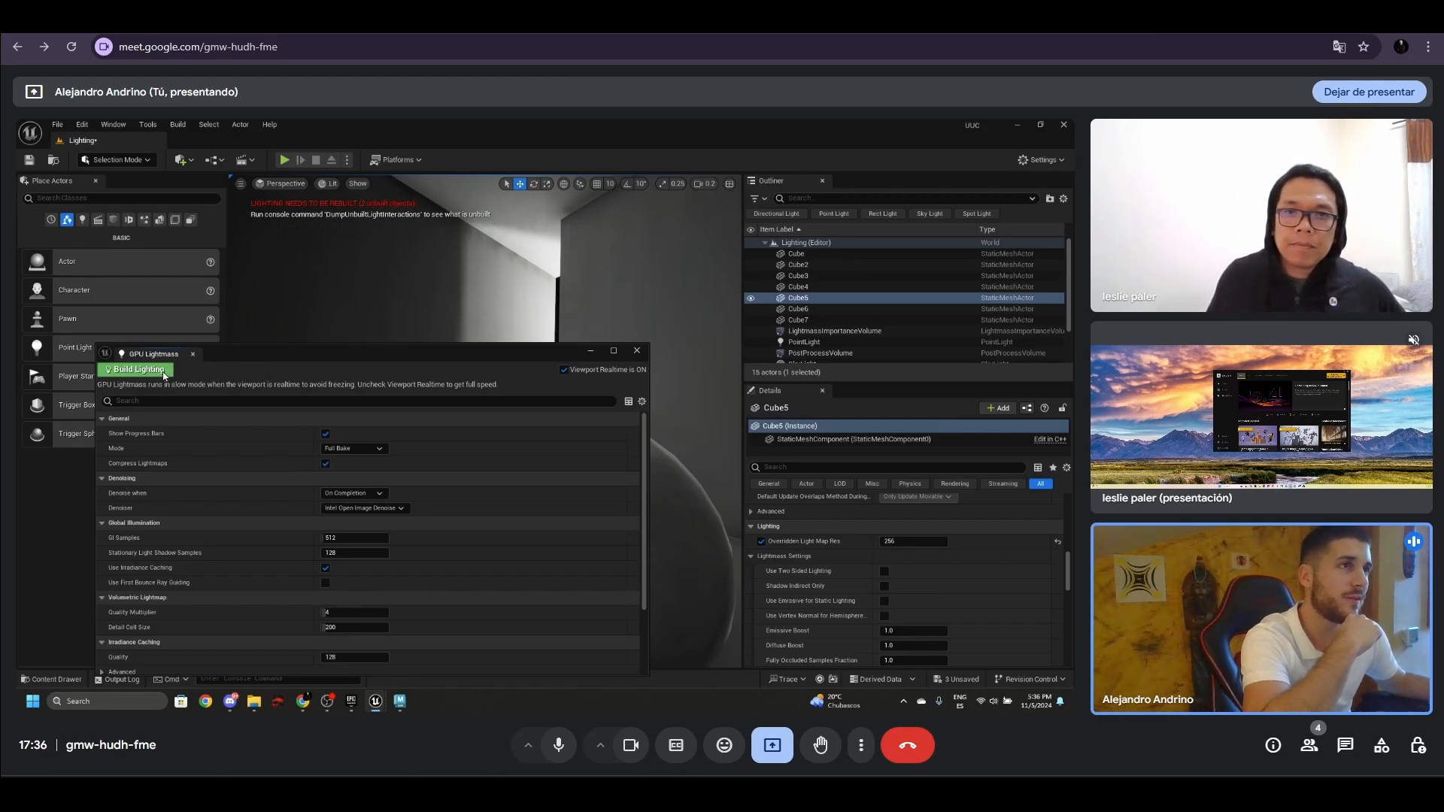
pyautogui.click(140, 369)
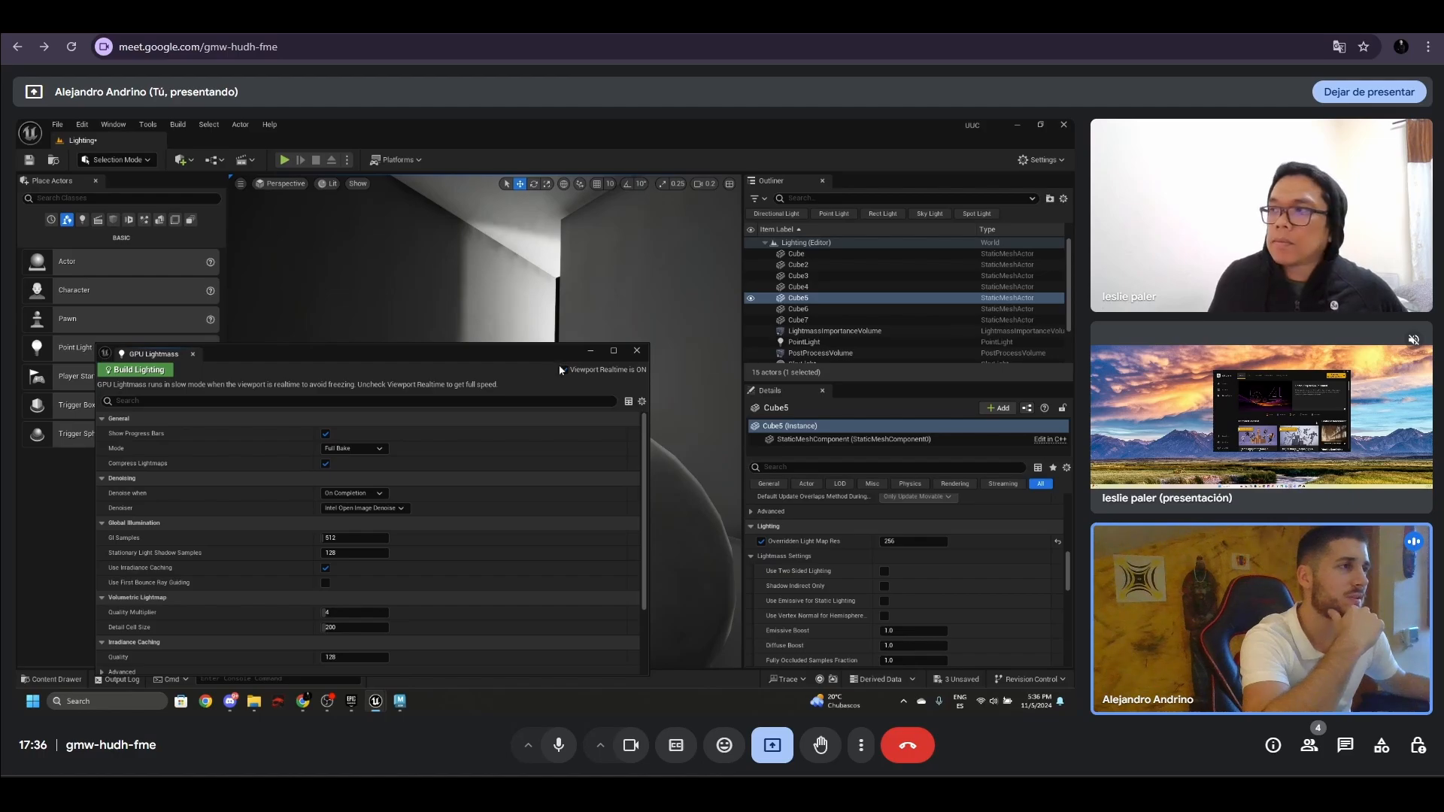
pyautogui.click(591, 351)
# - Duplicate one of the room's spheres while the lighting builds and raise the copy above the original spheres
pyautogui.moveTo(524, 370); pyautogui.dragTo(556, 485, button='right')
pyautogui.click(552, 444)
pyautogui.keyDown('alt'); pyautogui.moveTo(562, 434); pyautogui.dragTo(636, 411); pyautogui.keyUp('alt')
pyautogui.press('w')
pyautogui.moveTo(589, 442); pyautogui.dragTo(560, 419, button='right')
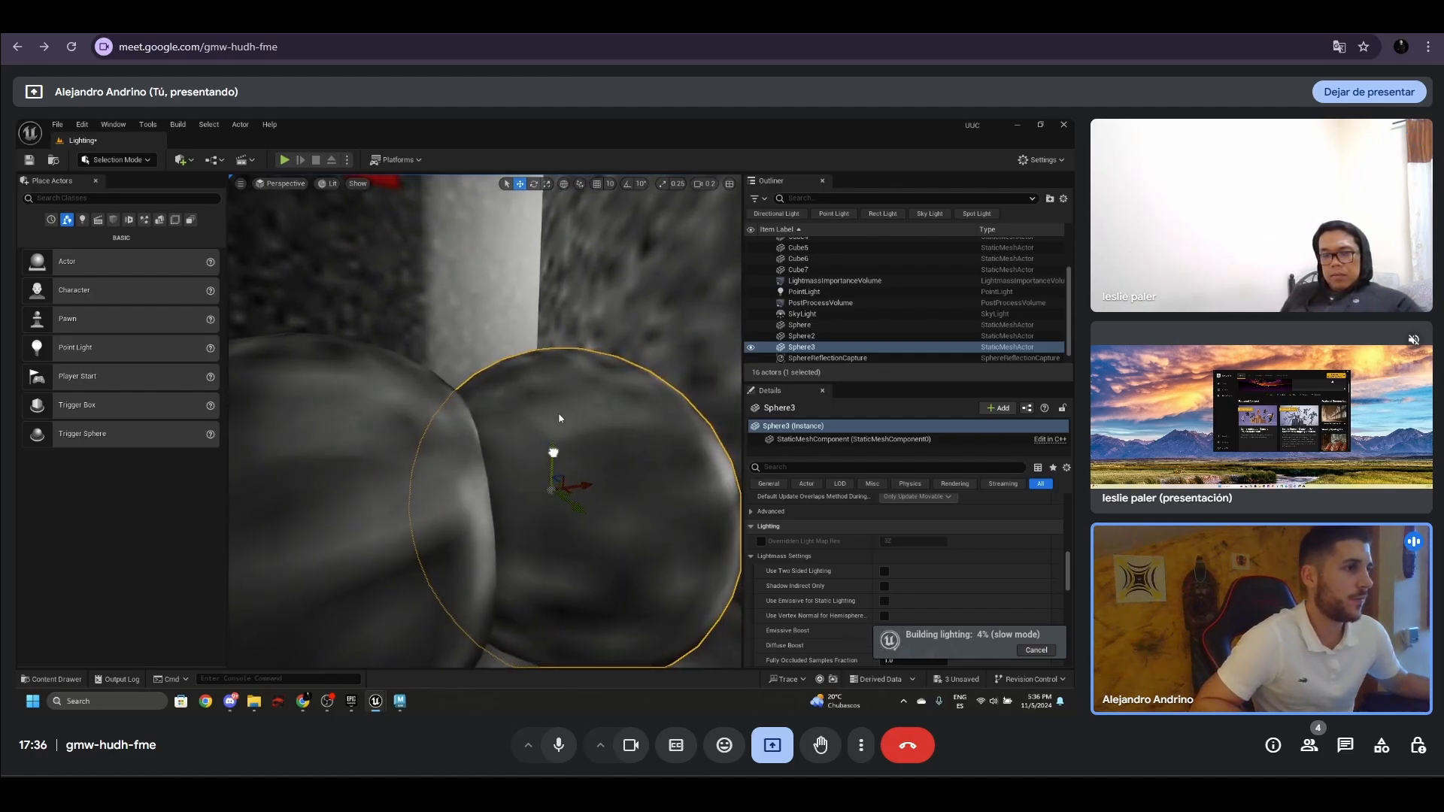
pyautogui.moveTo(554, 452); pyautogui.dragTo(580, 293)
pyautogui.moveTo(576, 376); pyautogui.dragTo(547, 421, button='right')
pyautogui.press('s')
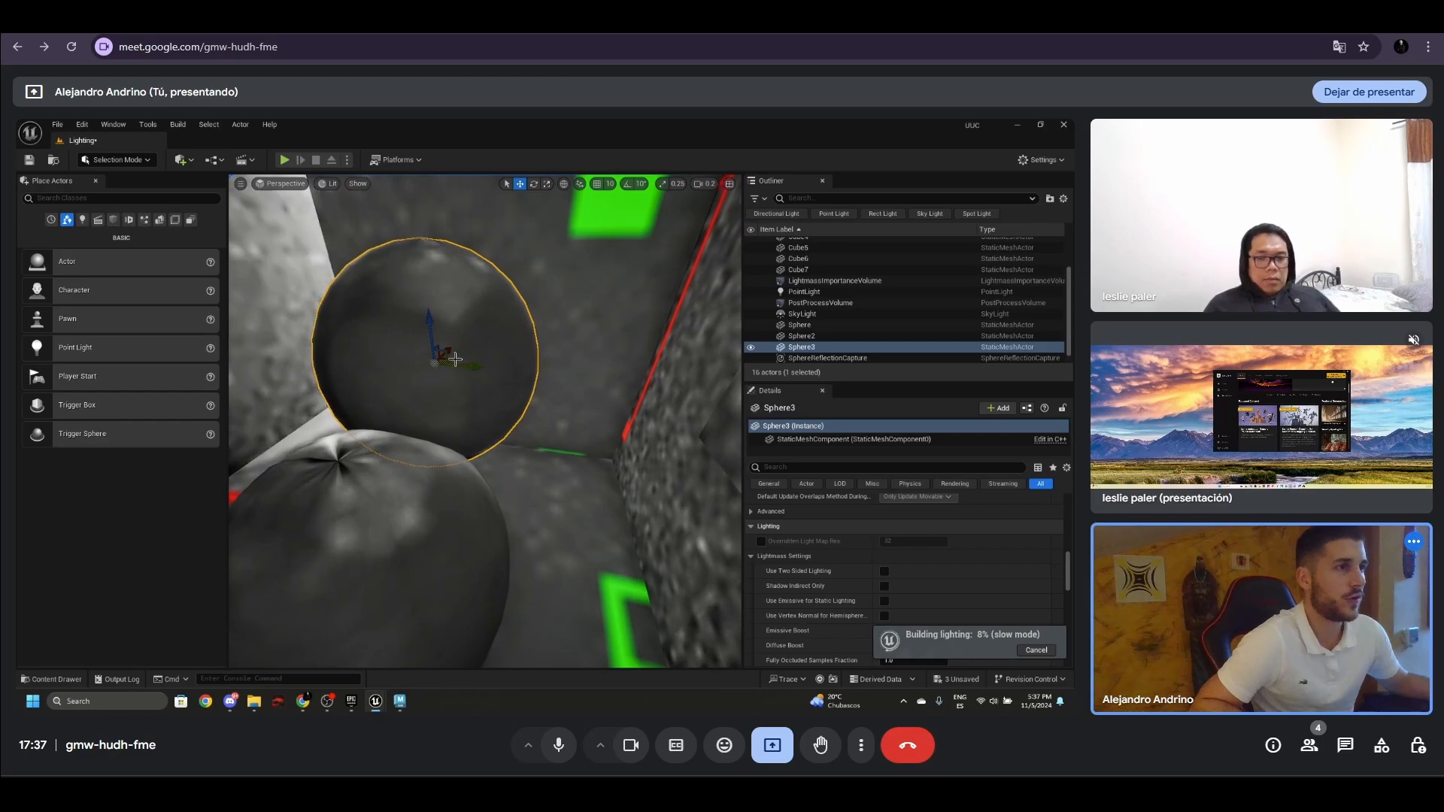
# - Duplicate the raised sphere and shift the copy sideways, away from the existing spheres
pyautogui.hotkey('ctrl', 'd')
pyautogui.press('f')
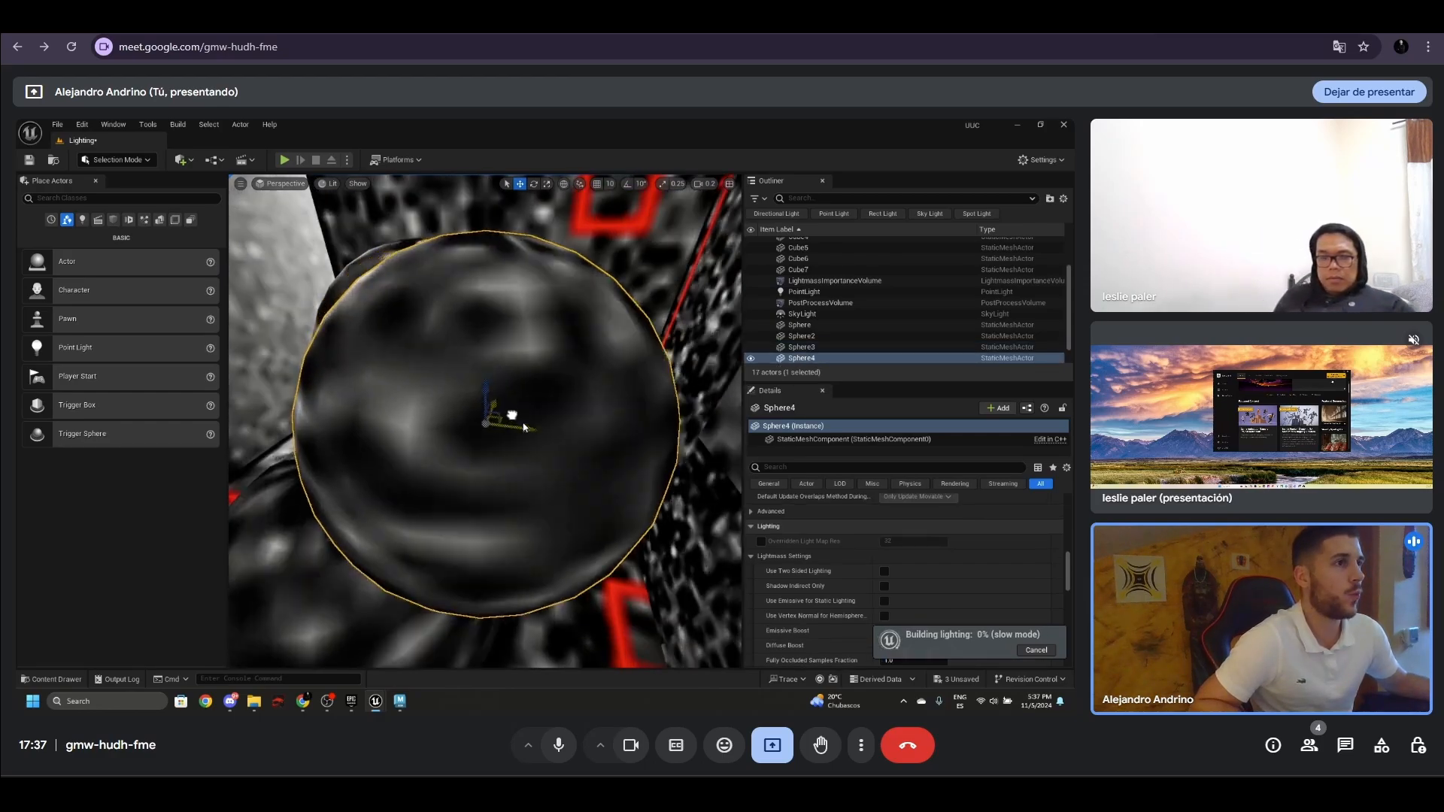
pyautogui.moveTo(524, 427); pyautogui.dragTo(575, 439)
pyautogui.keyDown('alt'); pyautogui.moveTo(644, 376); pyautogui.dragTo(660, 383); pyautogui.keyUp('alt')
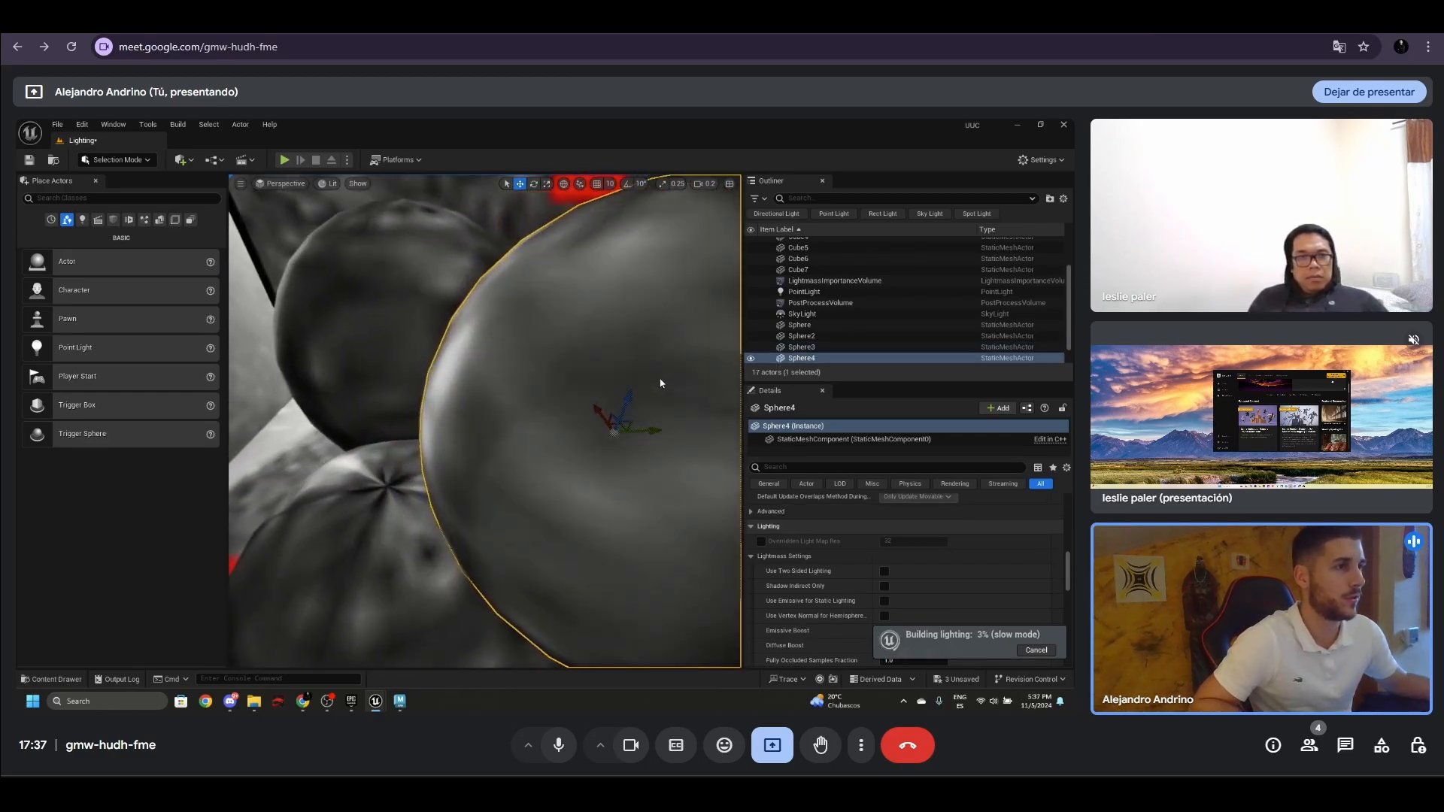
pyautogui.press('w')
pyautogui.moveTo(660, 384); pyautogui.dragTo(429, 307, button='right')
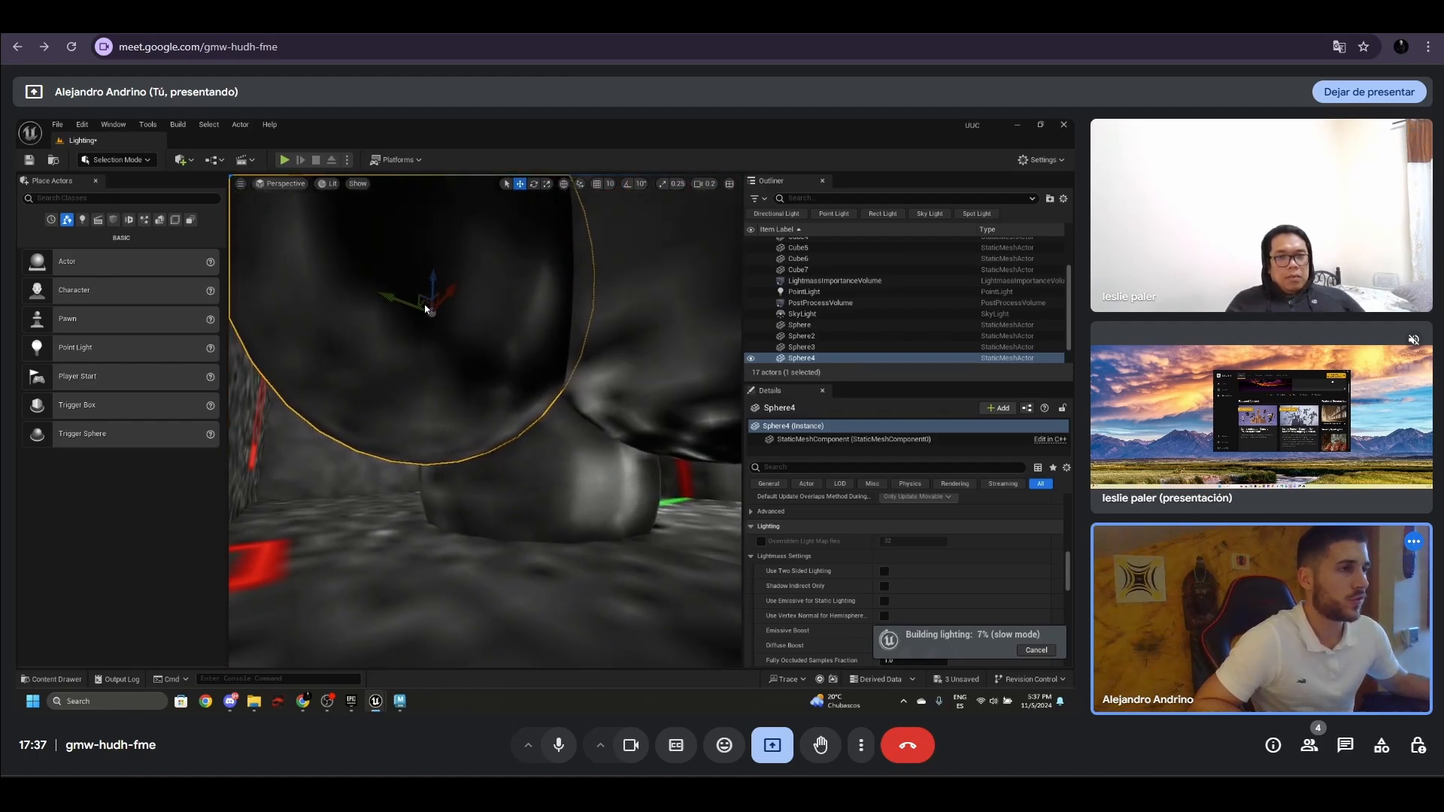
# - Reposition the newest sphere and add another sphere copy above the group
pyautogui.moveTo(433, 292); pyautogui.dragTo(344, 372)
pyautogui.moveTo(538, 342); pyautogui.dragTo(611, 340, button='right')
pyautogui.click(500, 320)
pyautogui.moveTo(508, 298)
pyautogui.mouseDown()
pyautogui.moveTo(519, 370)
pyautogui.moveTo(510, 275)
pyautogui.moveTo(515, 287)
pyautogui.mouseUp()
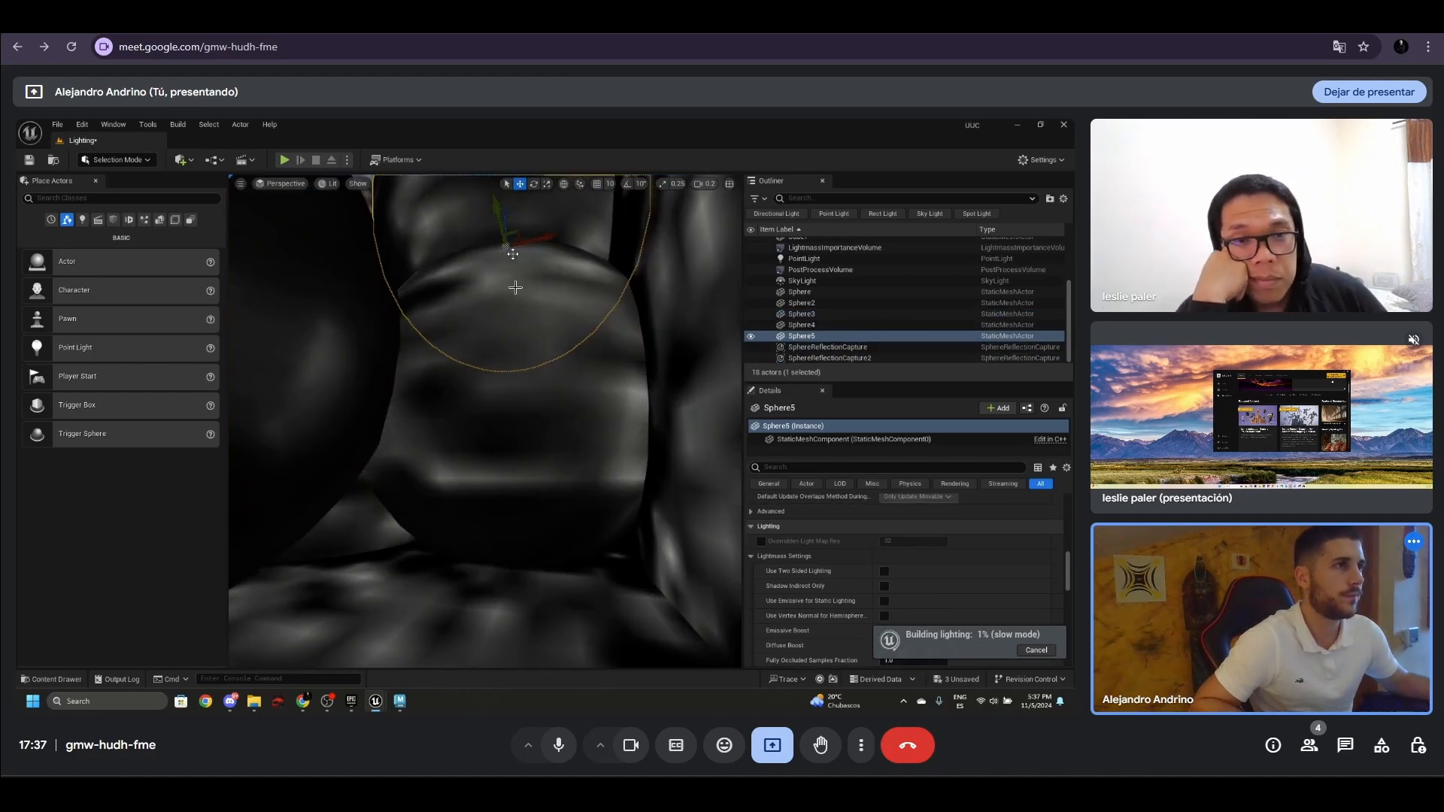
# - Duplicate Sphere4, place the copy on the pile, and view the whole sphere group as the lighting builds
pyautogui.moveTo(515, 287); pyautogui.dragTo(436, 324, button='right')
pyautogui.click(457, 430)
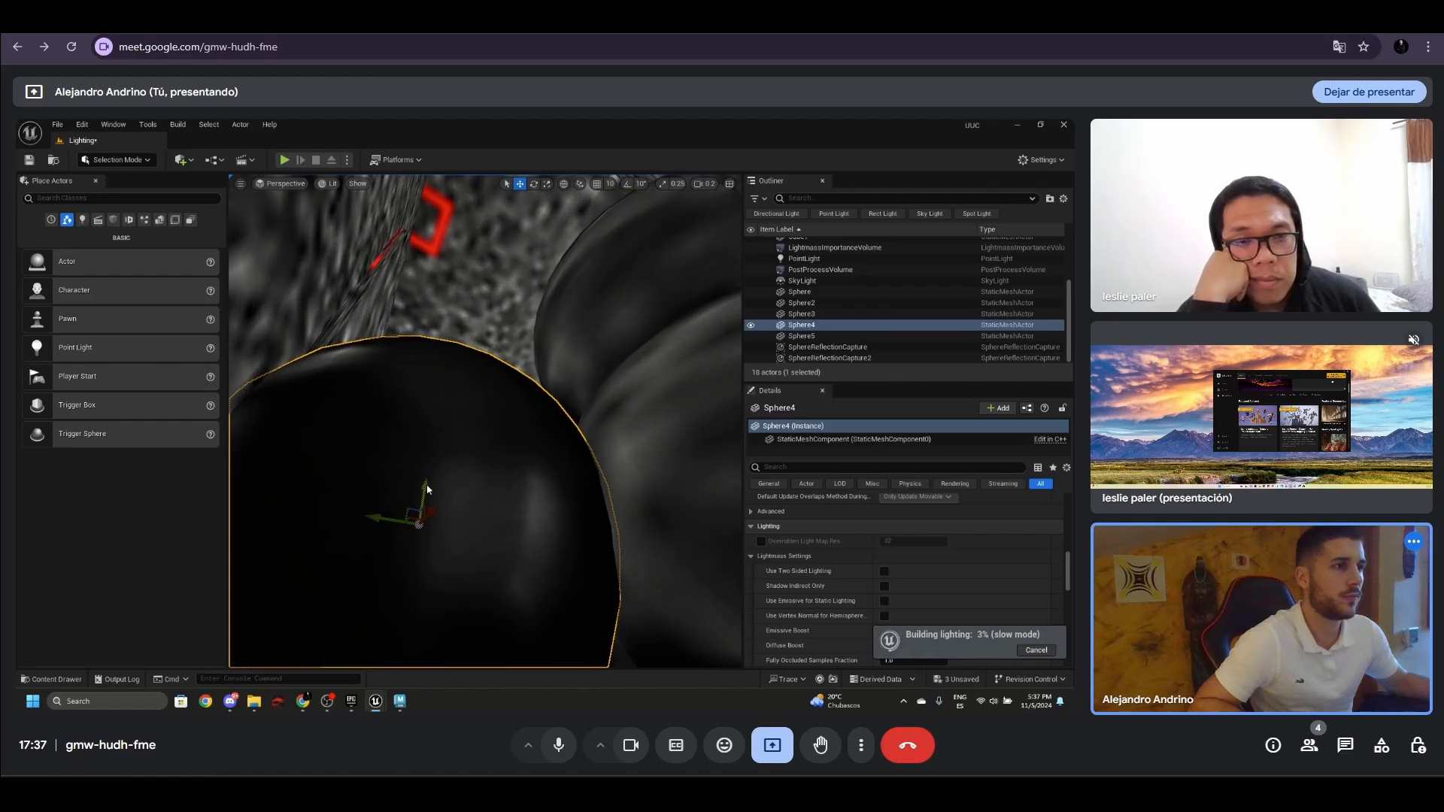
pyautogui.keyDown('alt'); pyautogui.moveTo(426, 489); pyautogui.dragTo(464, 328); pyautogui.keyUp('alt')
pyautogui.moveTo(494, 380); pyautogui.dragTo(741, 383, button='right')
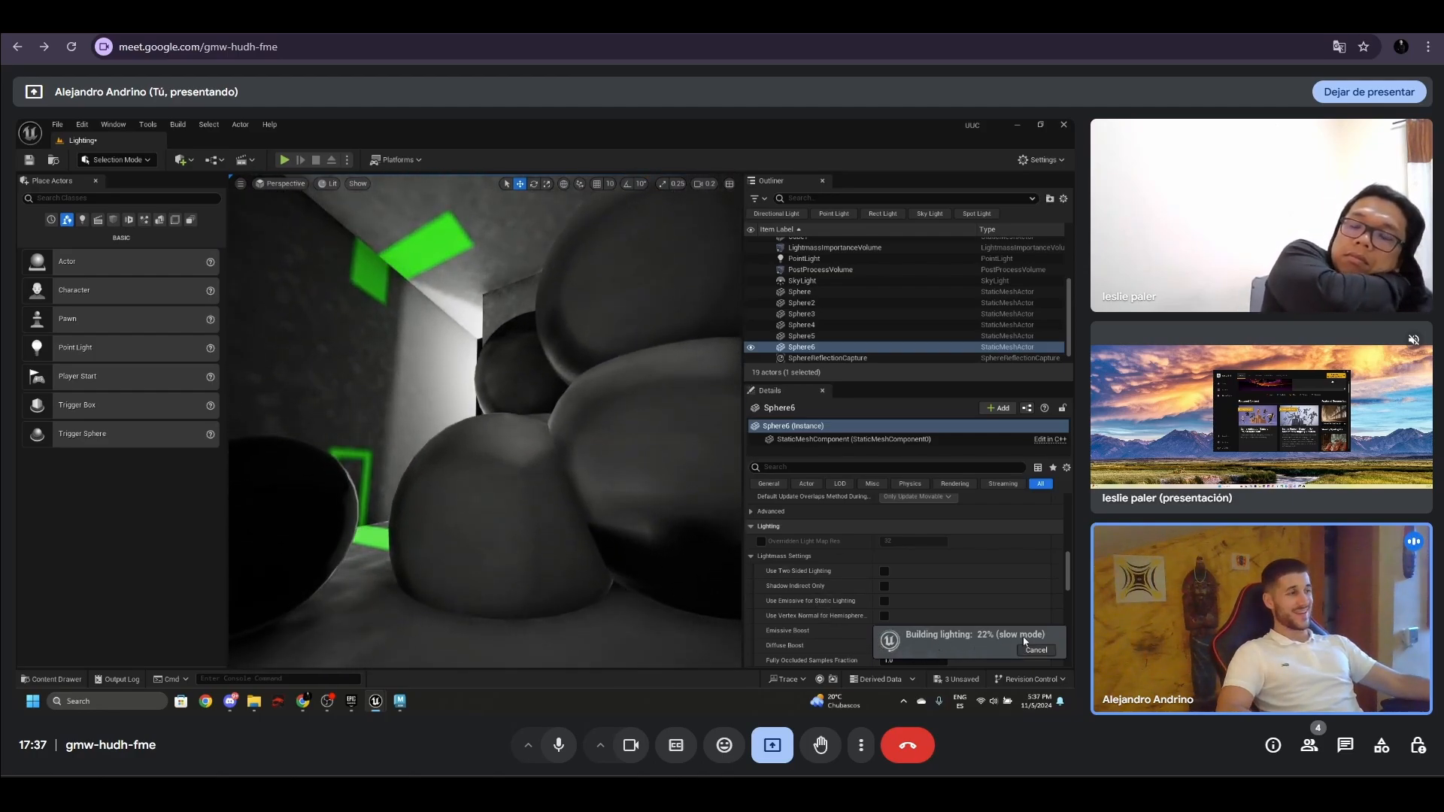
# - Bring up the GPU Lightmass settings, turn off Viewport Realtime for the running build, and minimize the settings window
pyautogui.moveTo(389, 690)
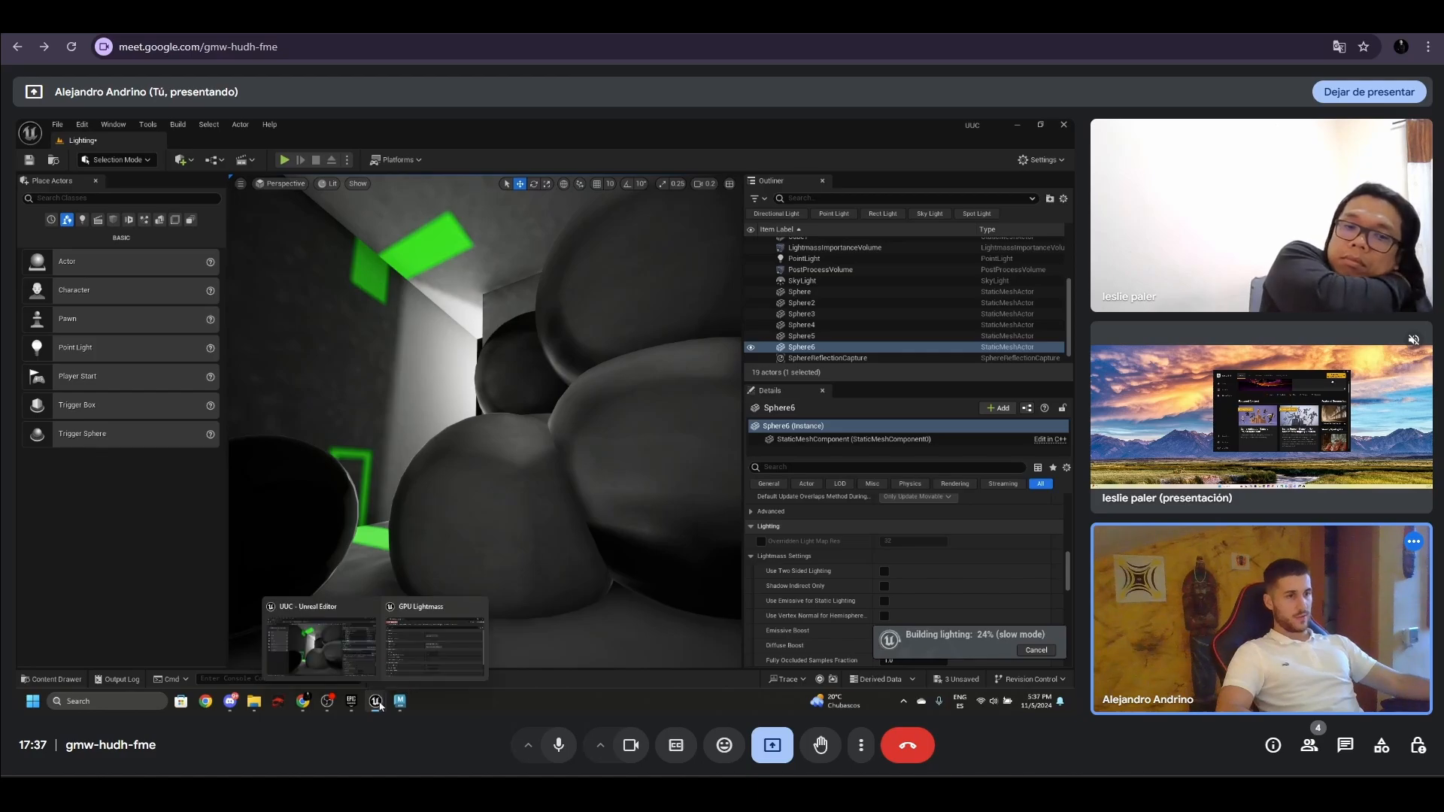
pyautogui.click(406, 647)
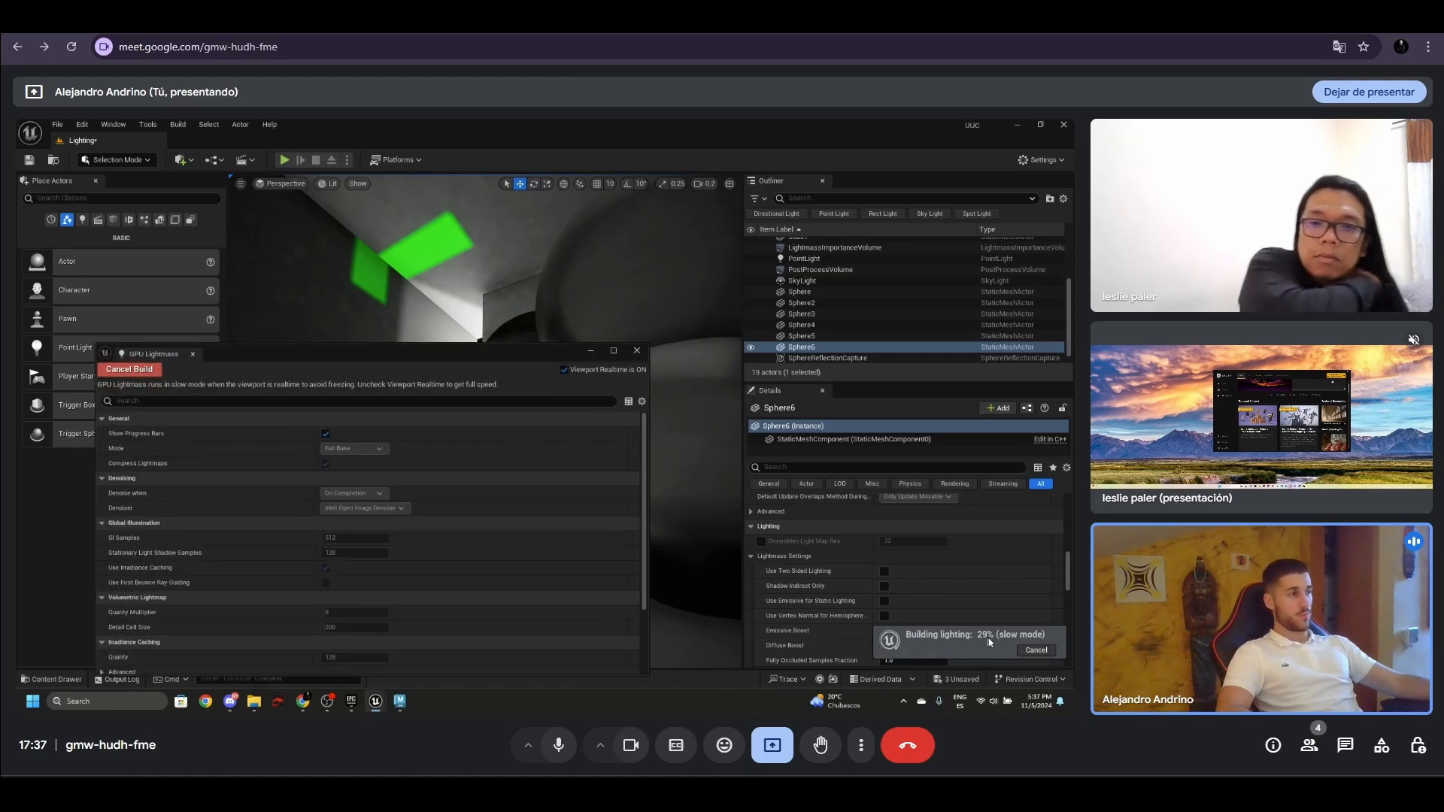
pyautogui.click(564, 370)
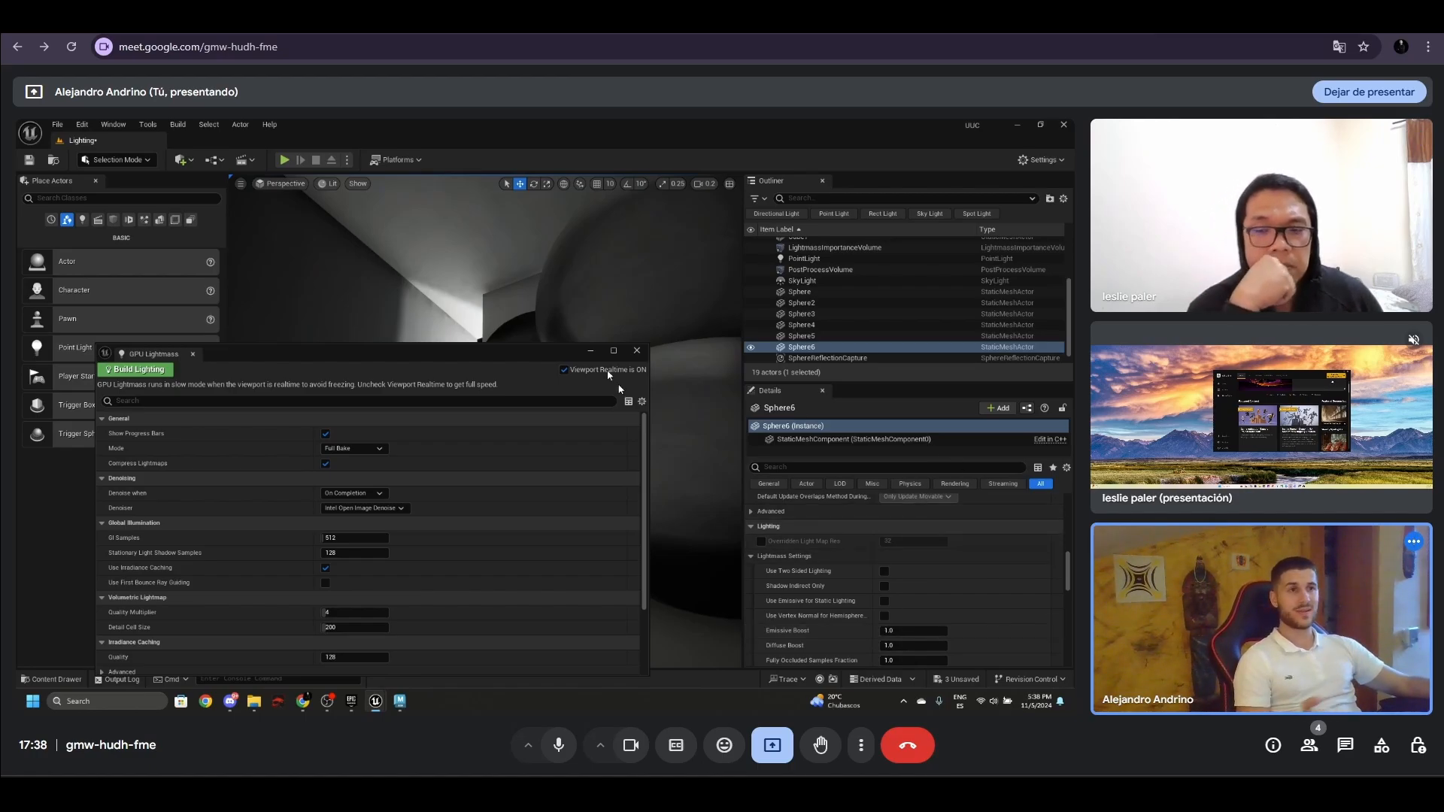
pyautogui.moveTo(271, 352); pyautogui.dragTo(284, 321)
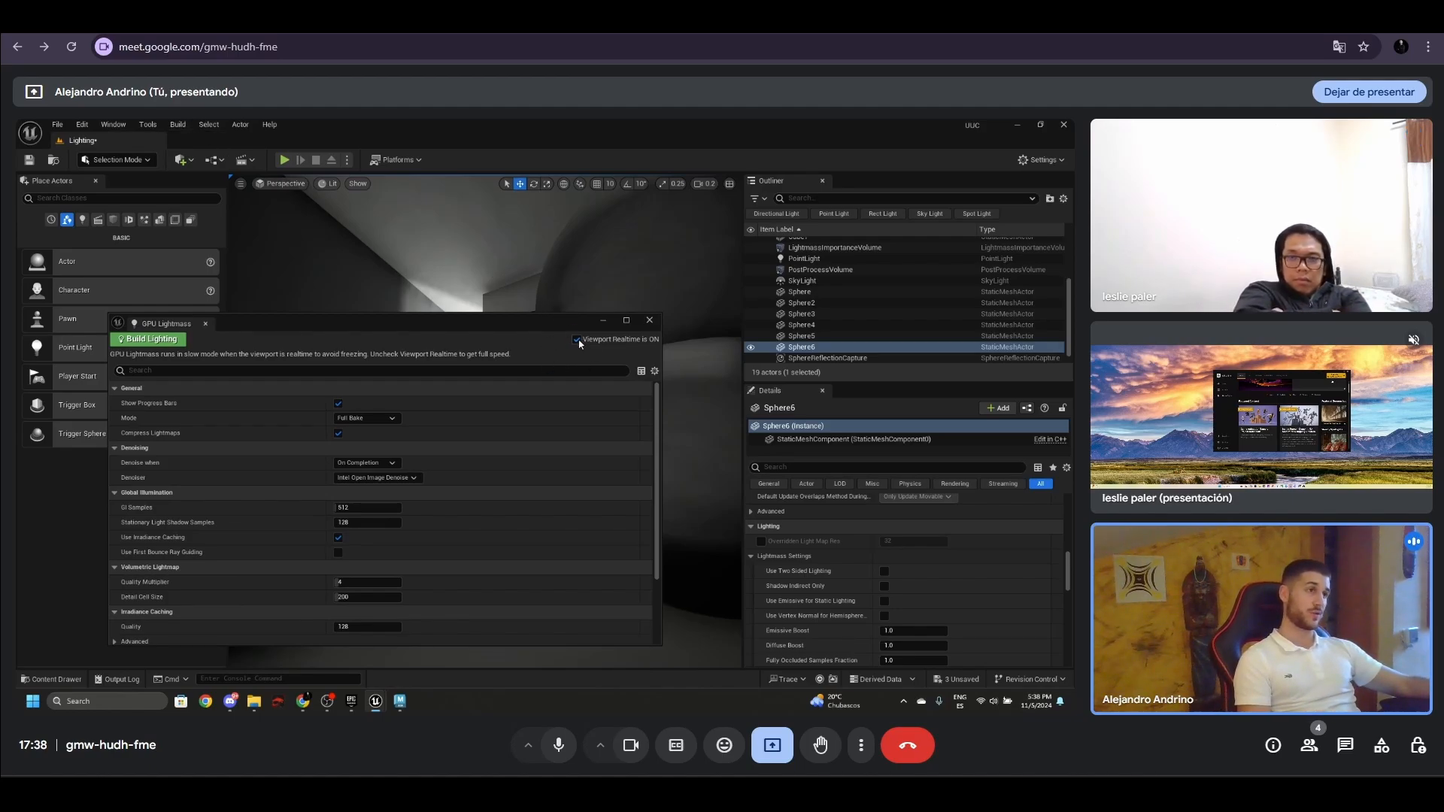
pyautogui.click(602, 321)
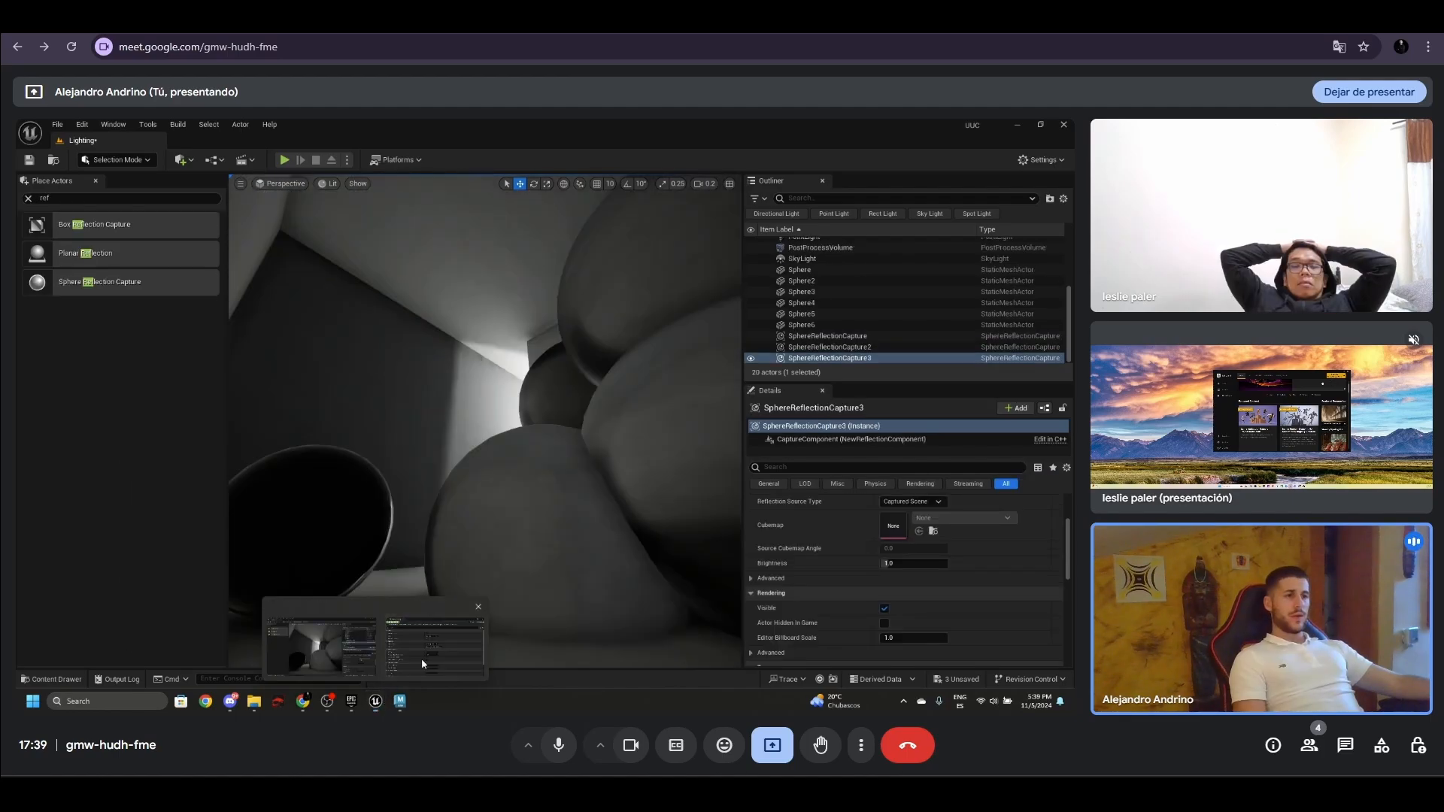
# - Set the GPU Lightmass mode to Bake What You See and start building the lighting for the current view
pyautogui.click(422, 664)
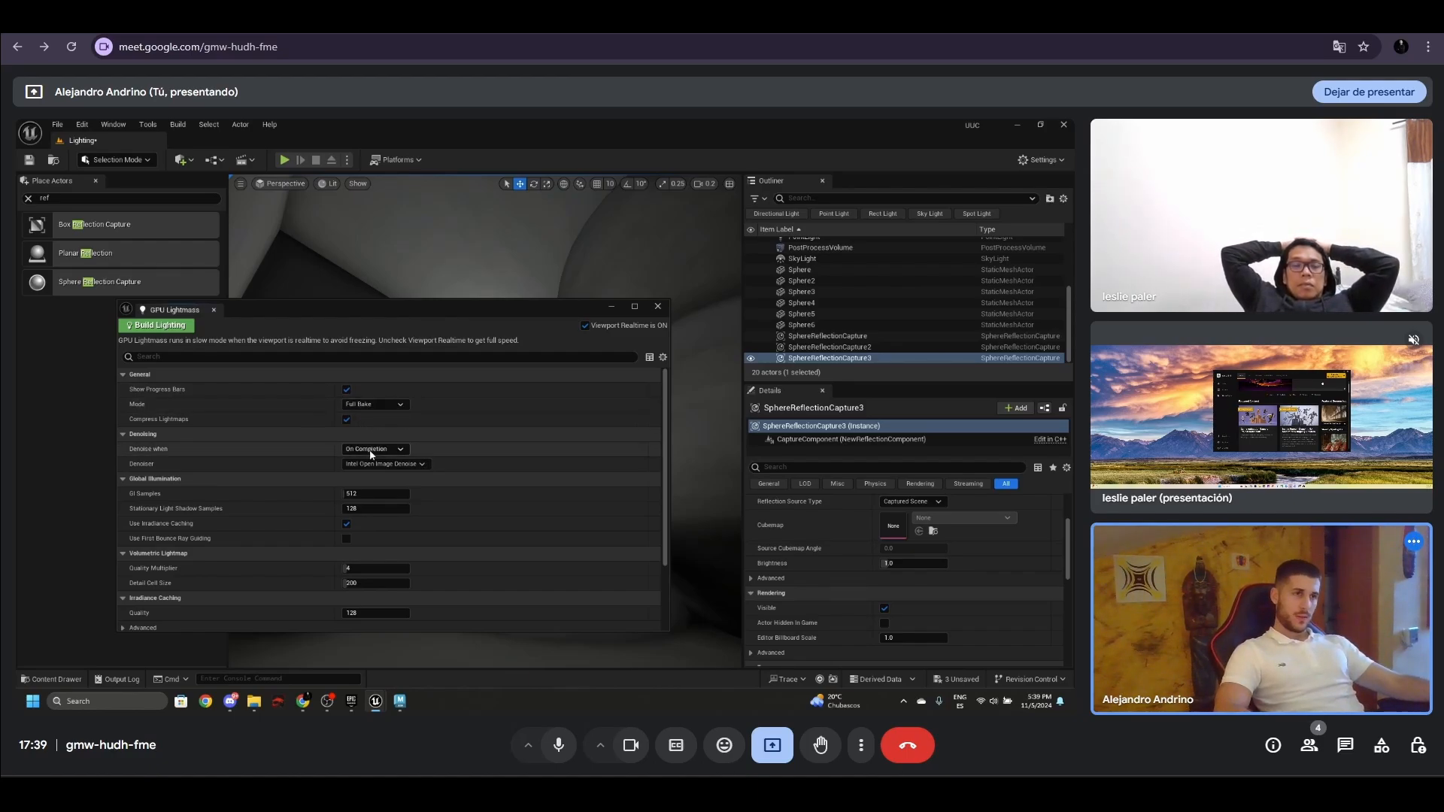
pyautogui.click(380, 407)
pyautogui.click(379, 428)
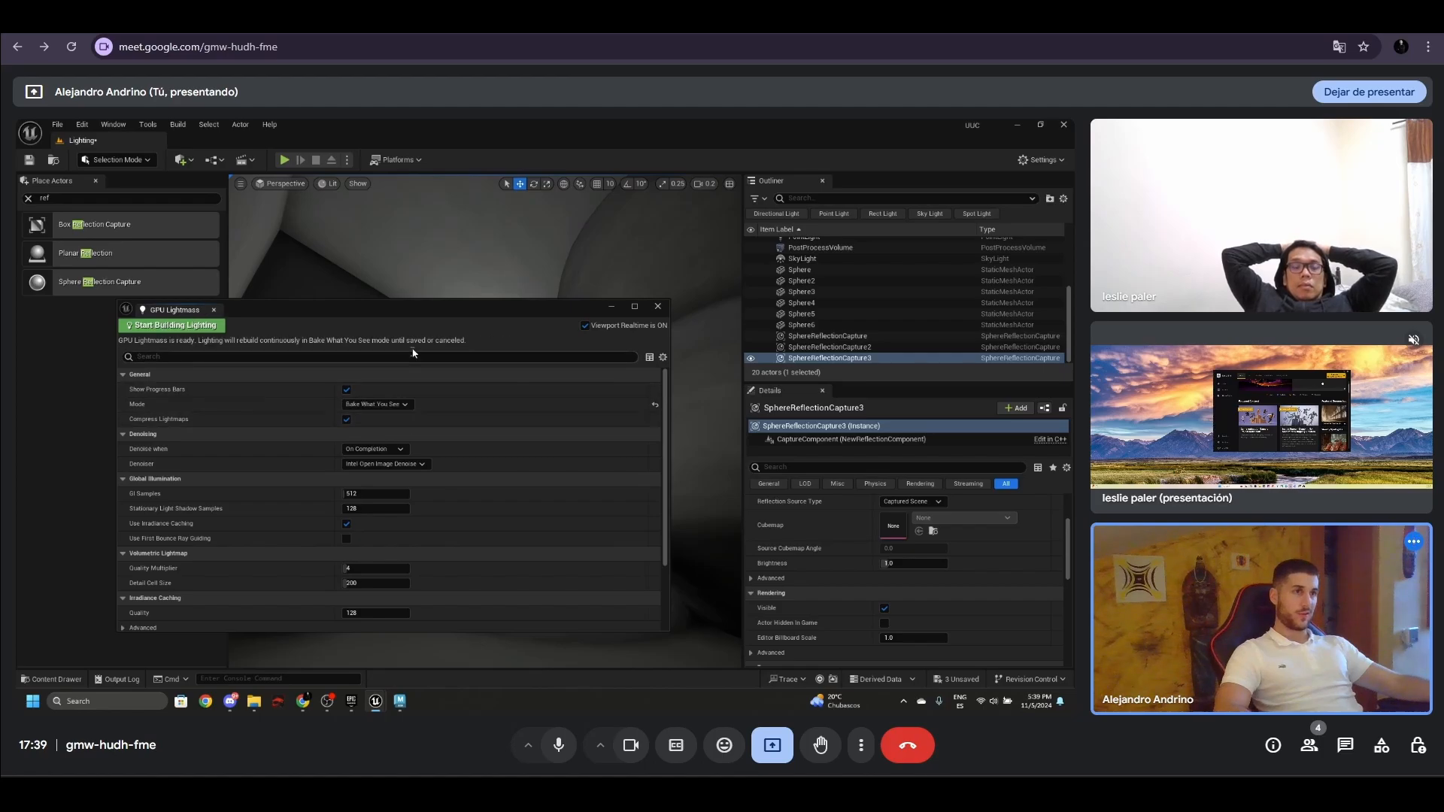
pyautogui.moveTo(425, 309); pyautogui.dragTo(360, 562)
pyautogui.moveTo(420, 478)
pyautogui.mouseDown(button='right')
pyautogui.moveTo(333, 529)
pyautogui.moveTo(323, 493)
pyautogui.moveTo(339, 490)
pyautogui.moveTo(319, 474)
pyautogui.moveTo(416, 477)
pyautogui.mouseUp(button='right')
pyautogui.moveTo(342, 571); pyautogui.dragTo(322, 394)
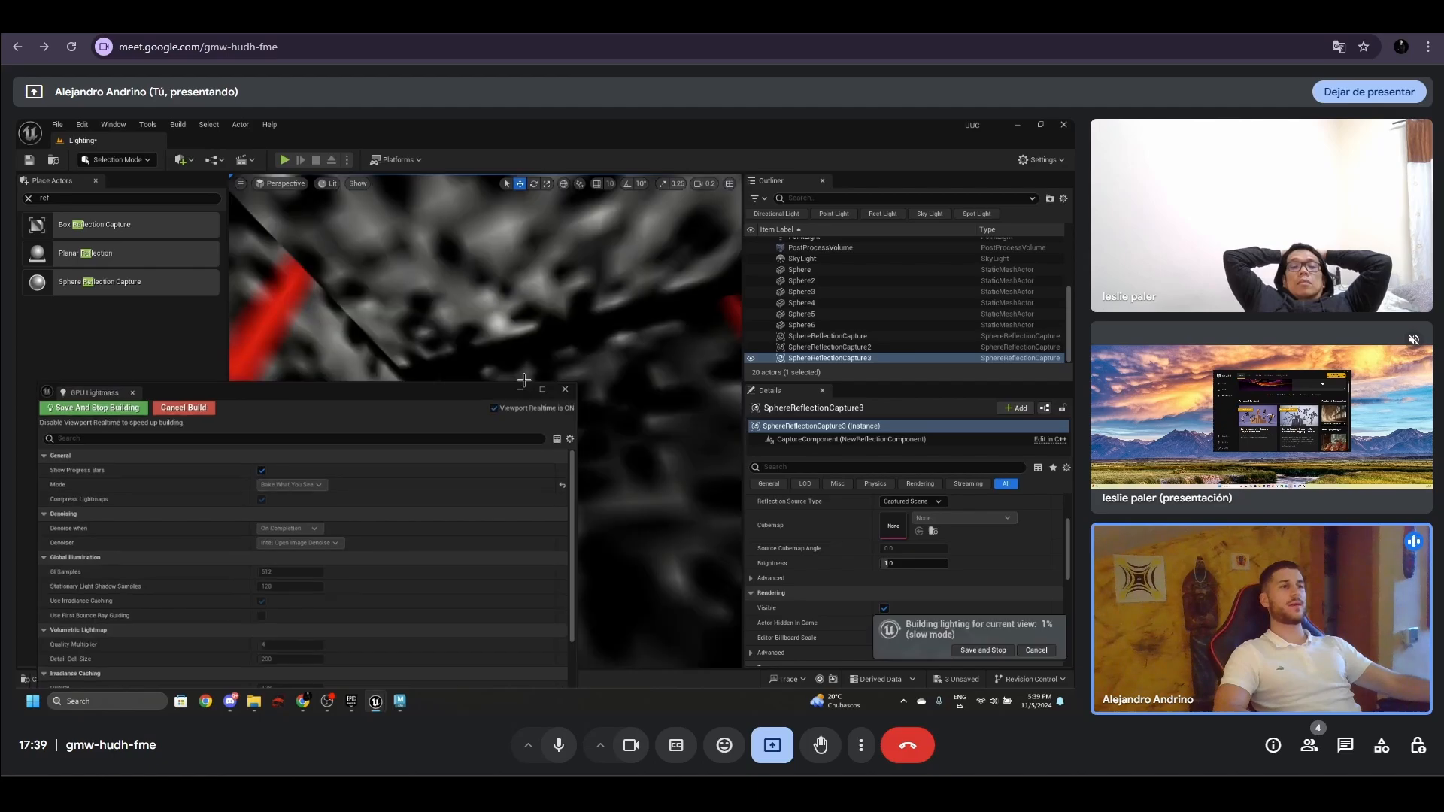
pyautogui.click(525, 383)
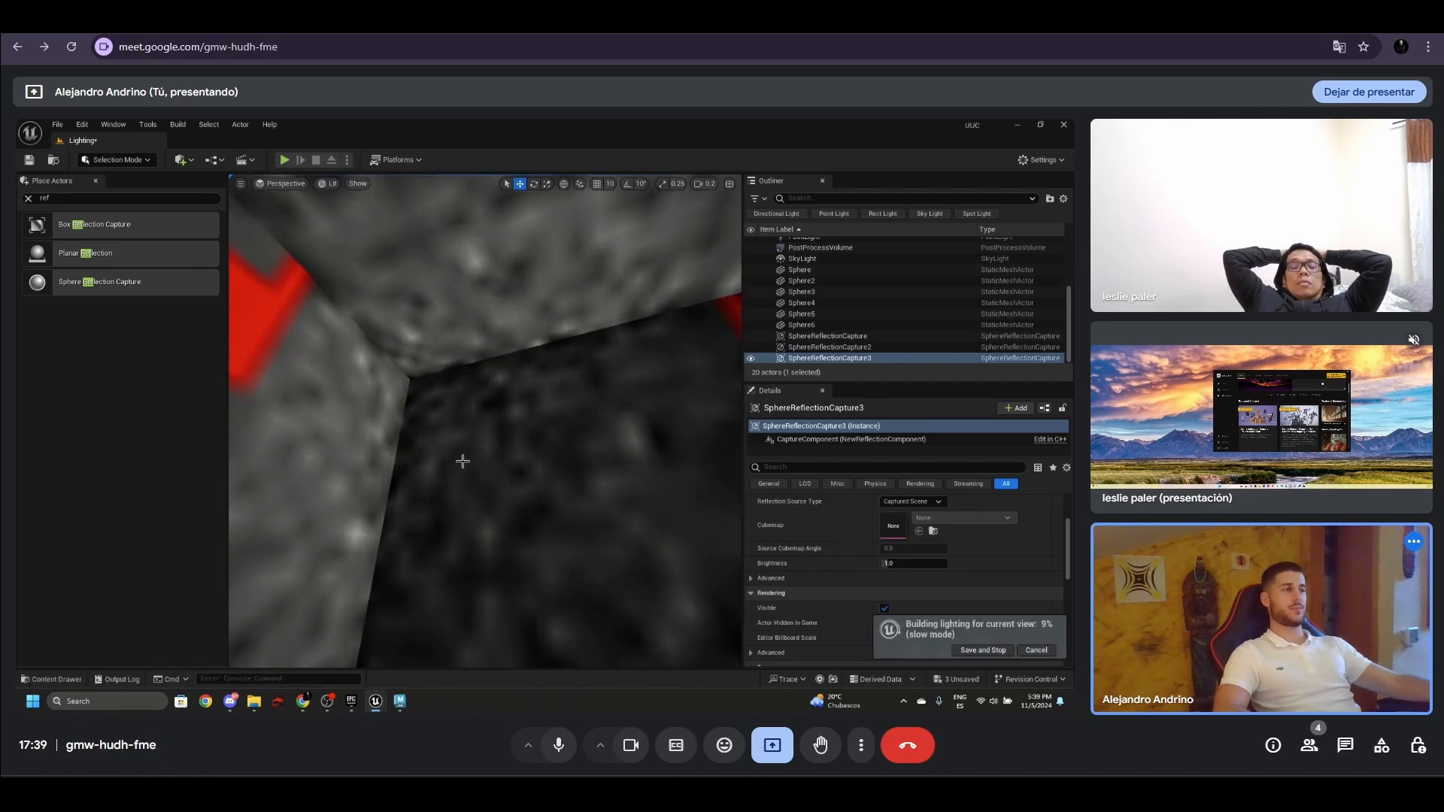
# - View another part of the room during the build and turn off Viewport Realtime in the GPU Lightmass settings
pyautogui.moveTo(461, 461); pyautogui.dragTo(500, 542, button='right')
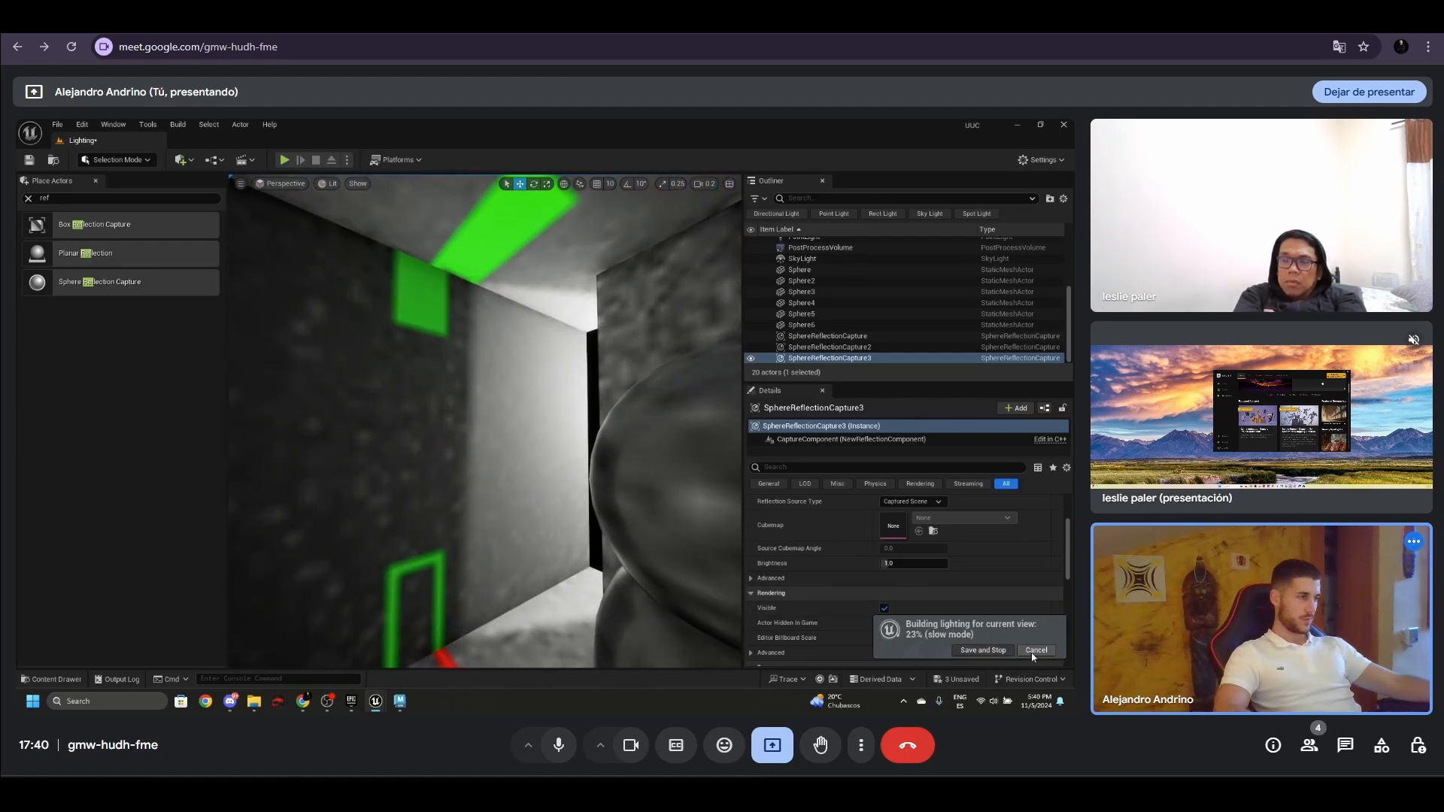
pyautogui.moveTo(376, 701)
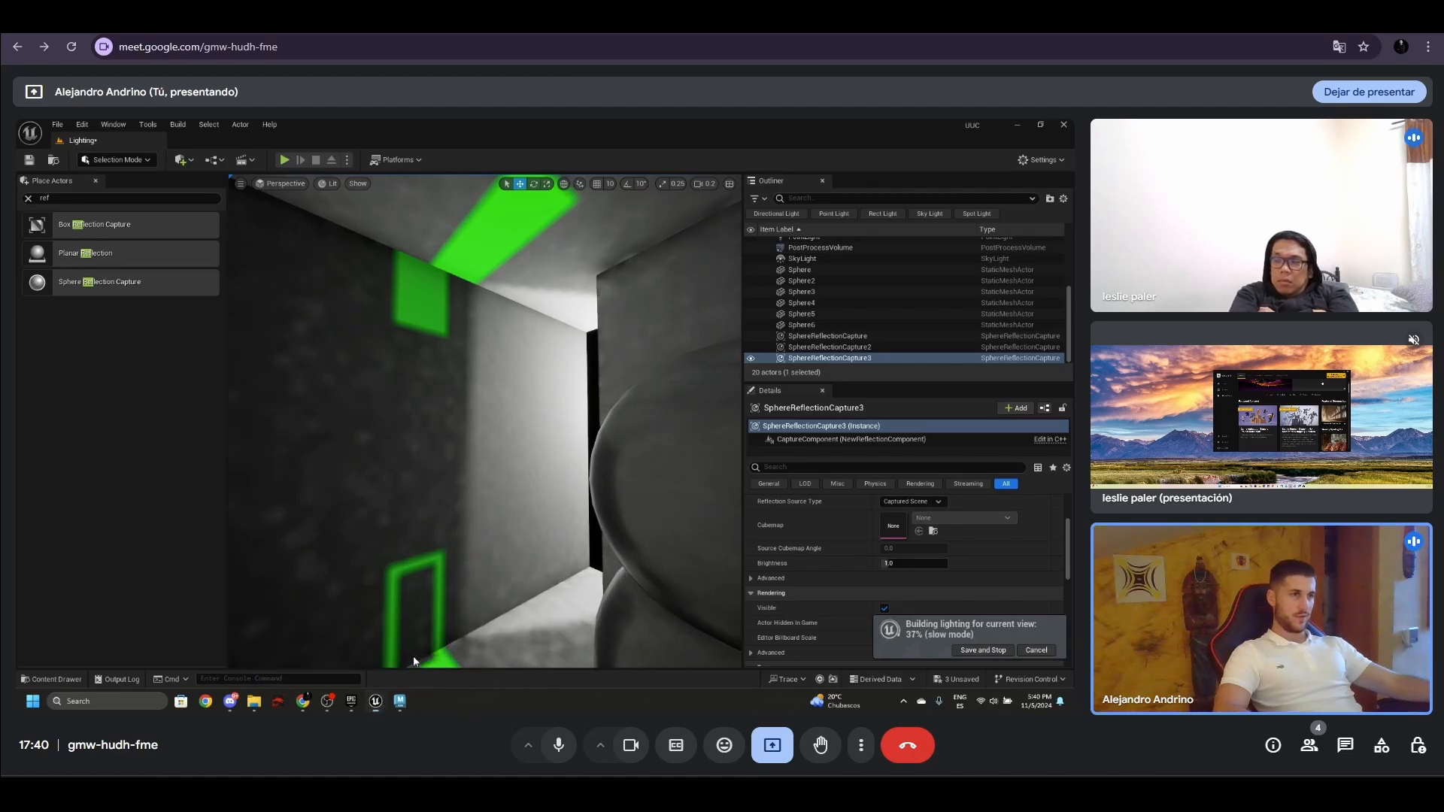
pyautogui.click(413, 656)
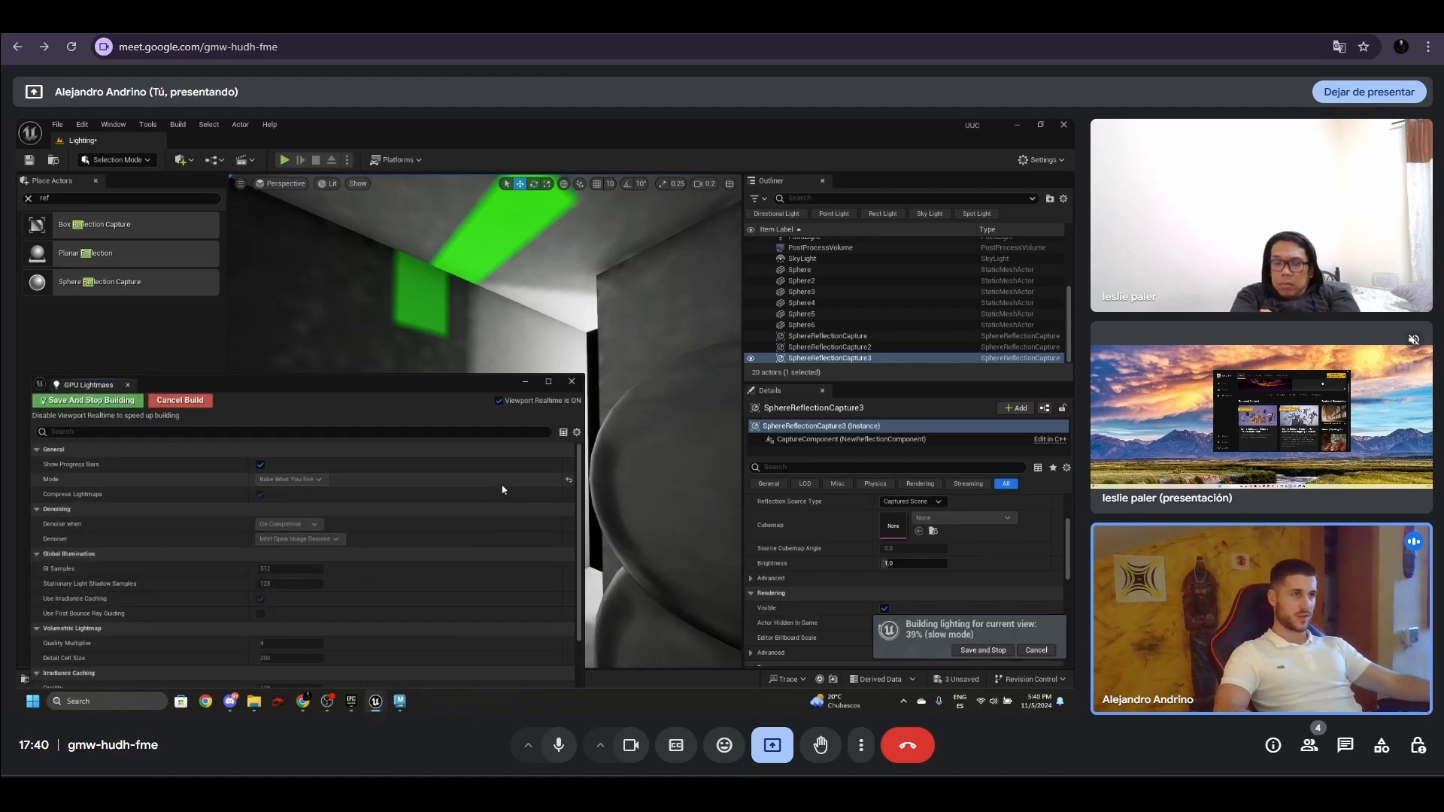
pyautogui.click(500, 402)
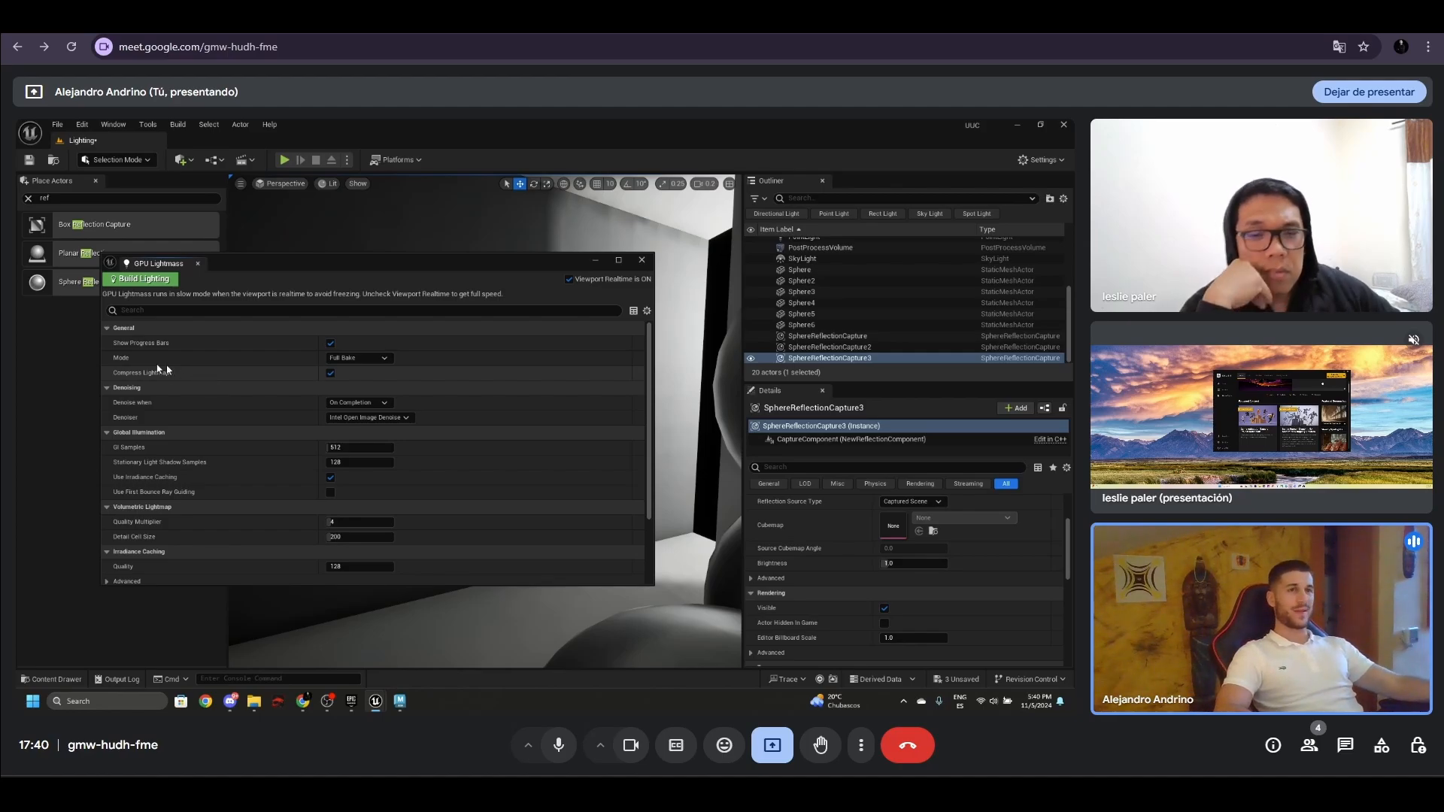
# - Set the Global Illumination GI Samples to 2056 and the Stationary Light Shadow Samples to 248
pyautogui.moveTo(156, 374)
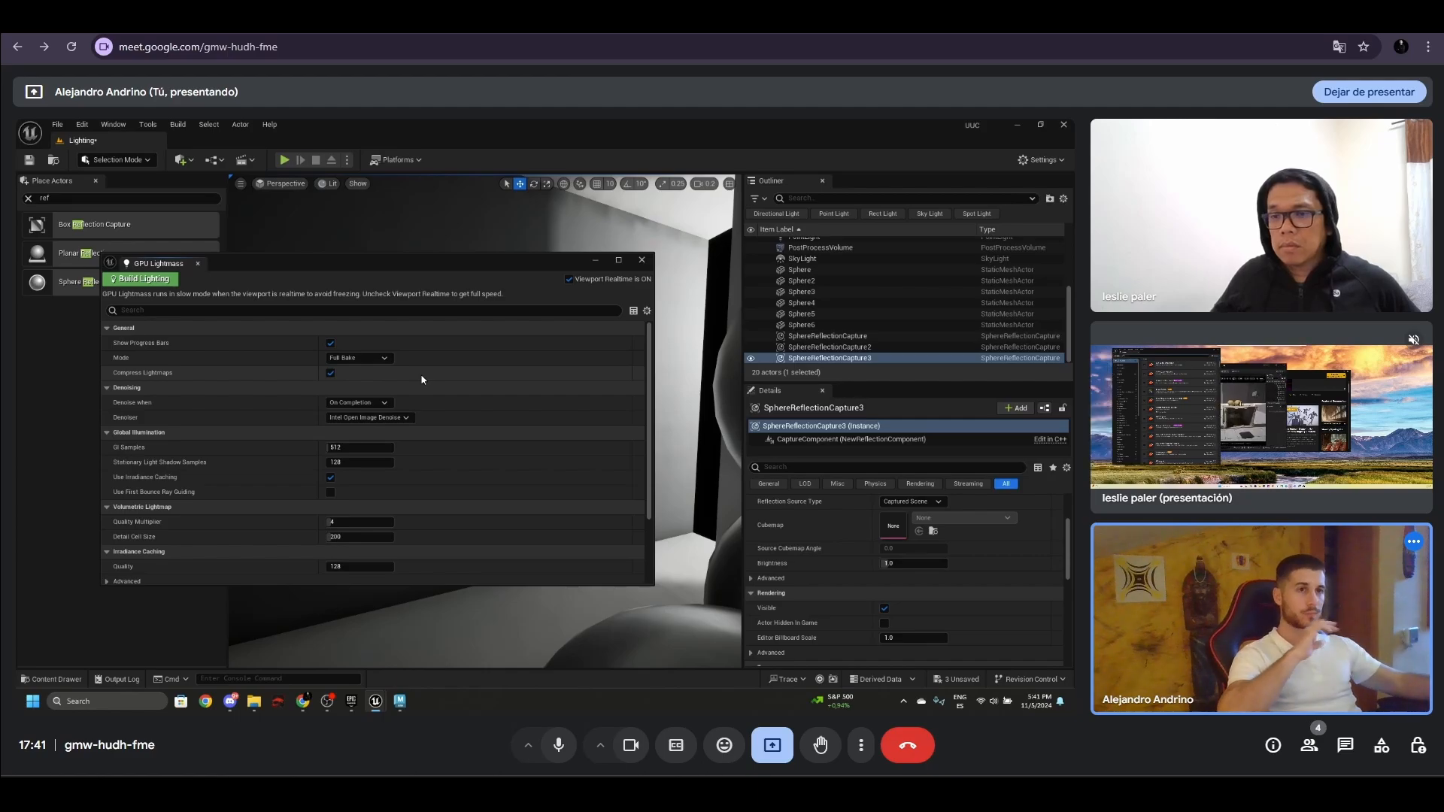
pyautogui.click(382, 404)
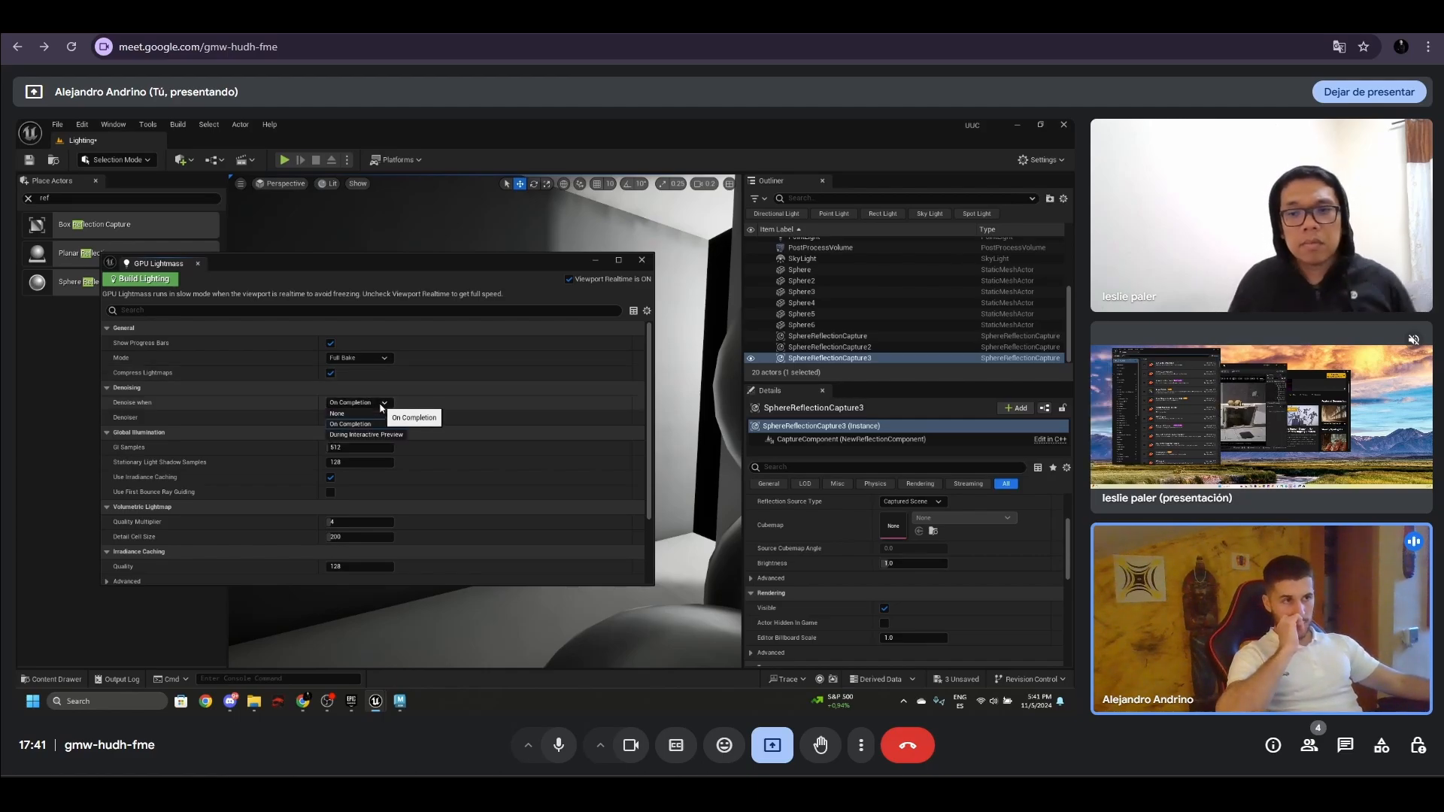
pyautogui.click(381, 407)
pyautogui.scroll(-3, 526, 419)
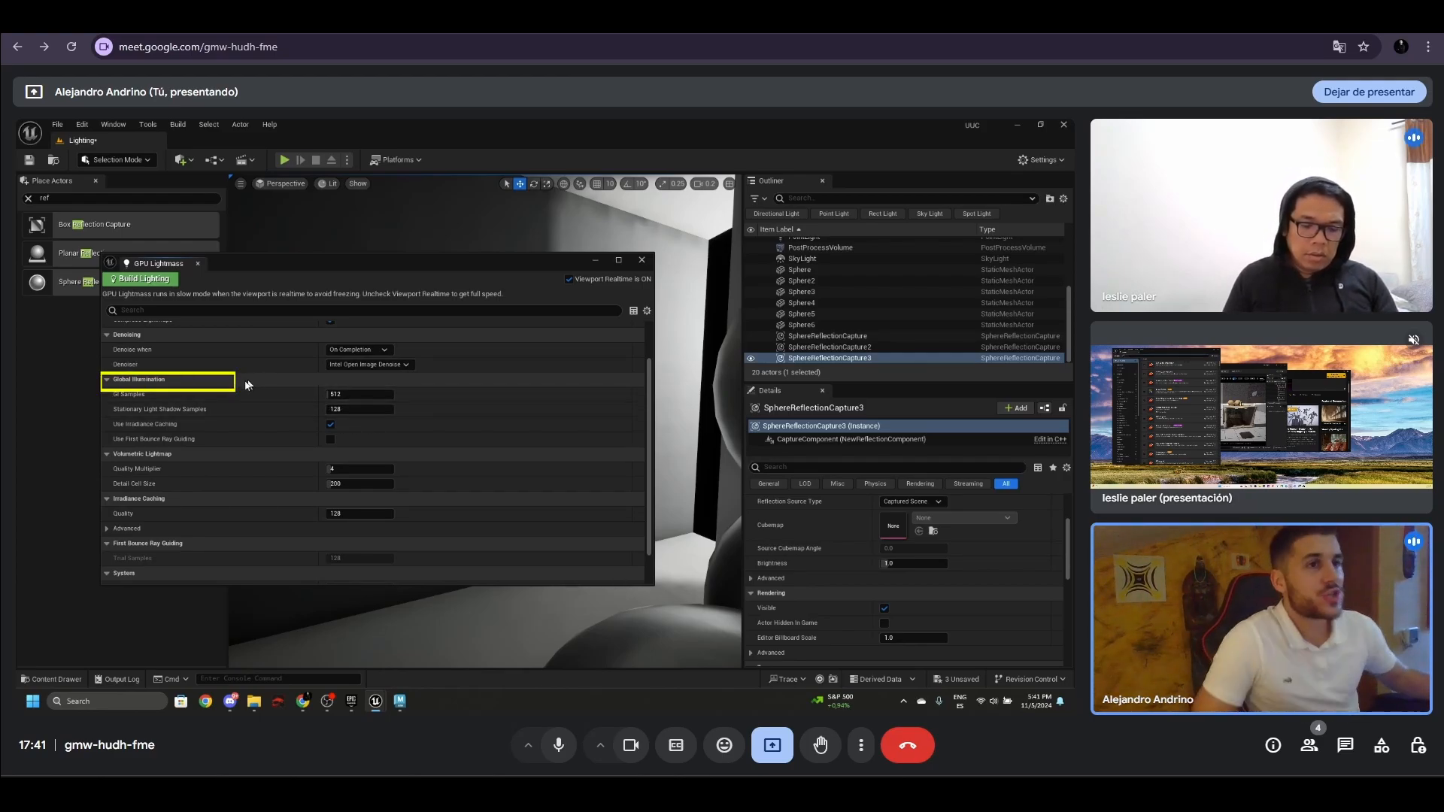
pyautogui.click(345, 394)
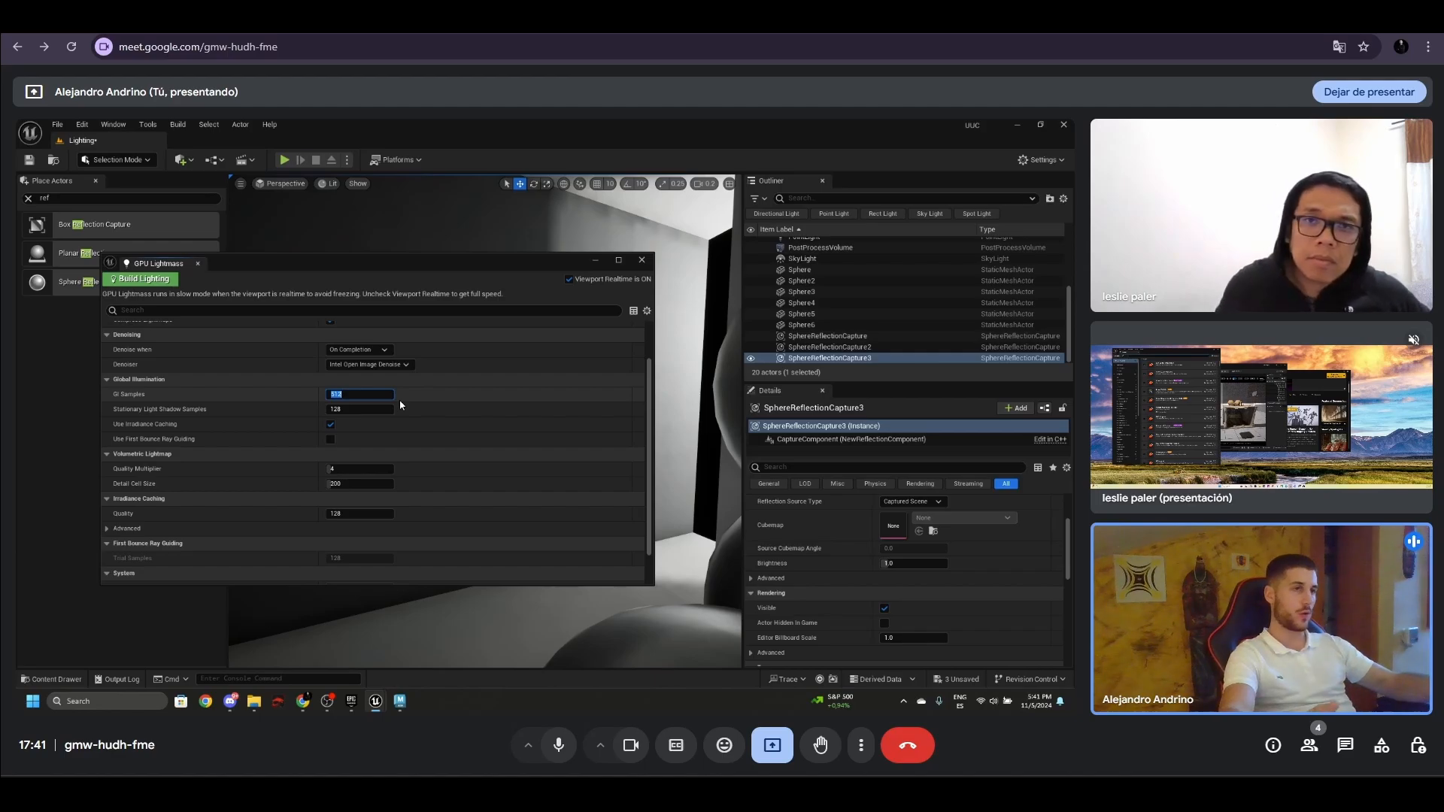
pyautogui.write('2056')
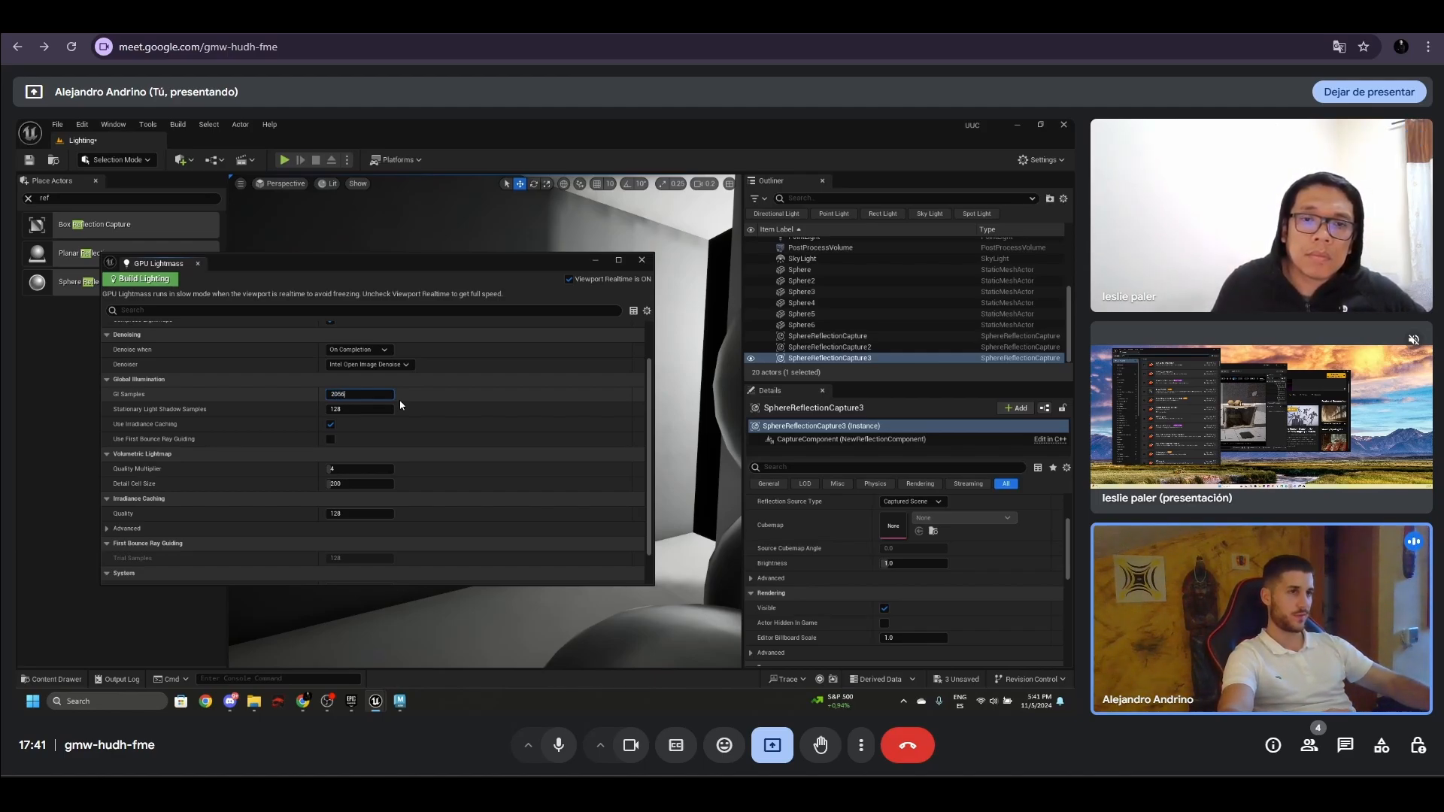
pyautogui.click(348, 410)
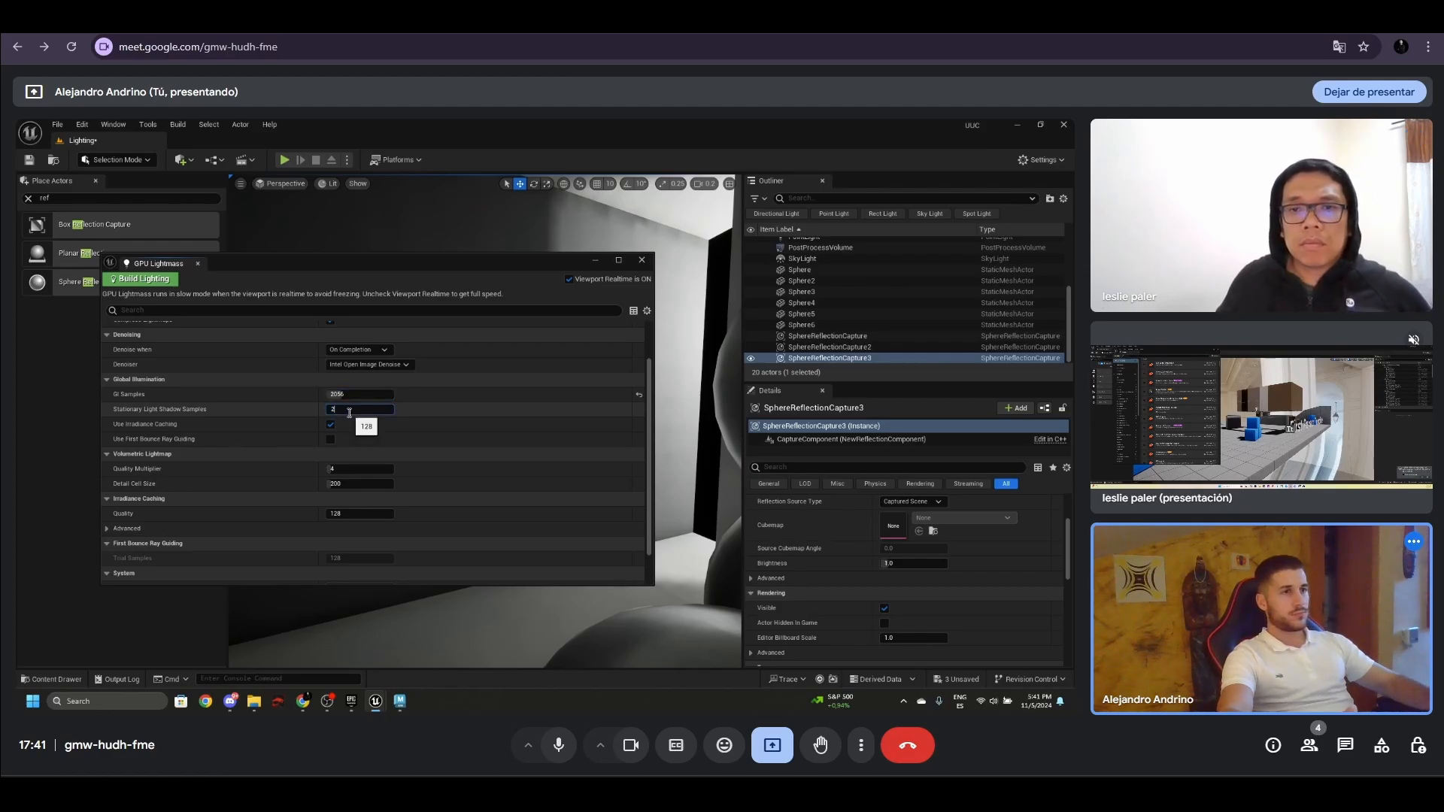
pyautogui.write('24')
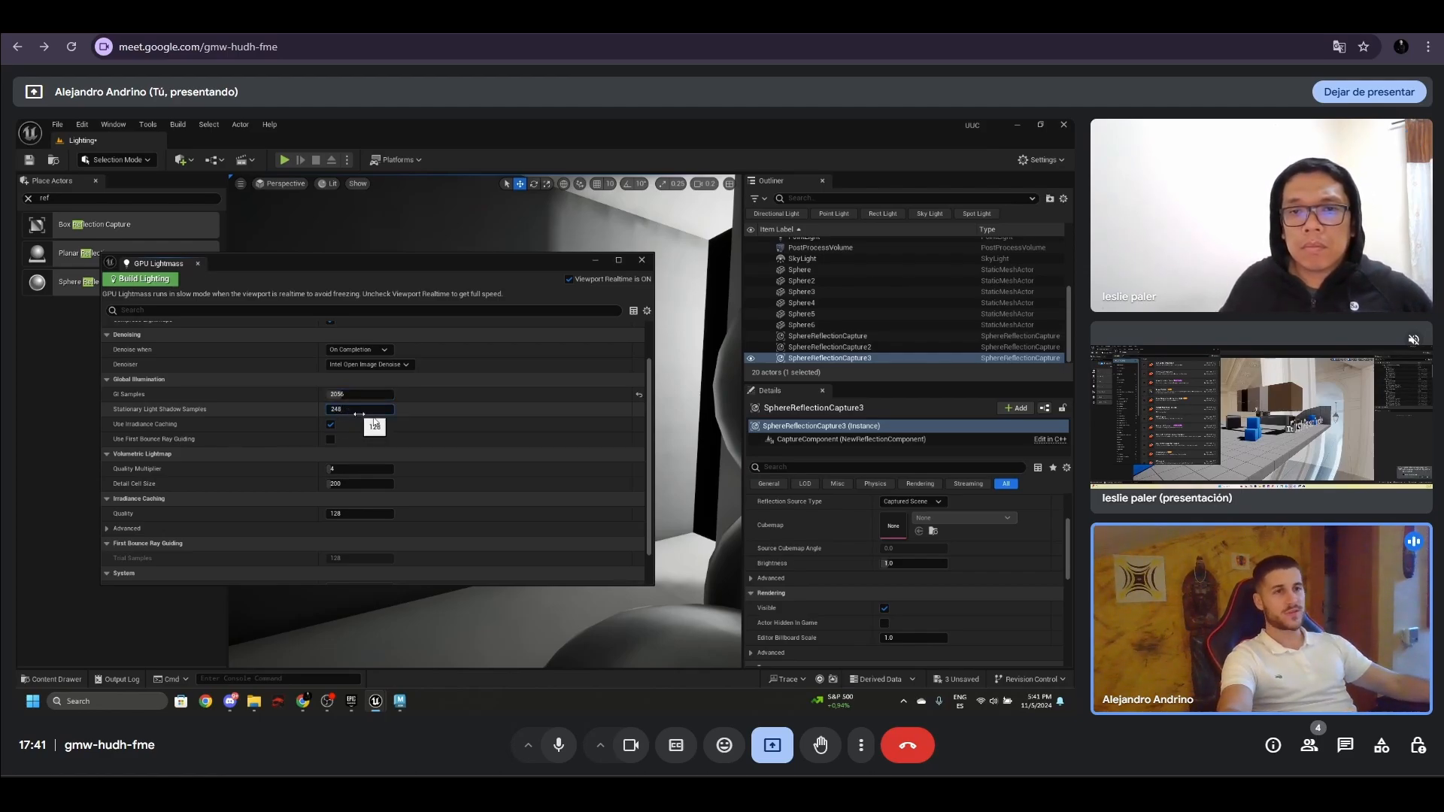
pyautogui.write('8')
pyautogui.press('Return')
# - Disable Compress Lightmaps and enable Use First Bounce Ray Guiding for the lighting bake
pyautogui.scroll(2, 340, 355)
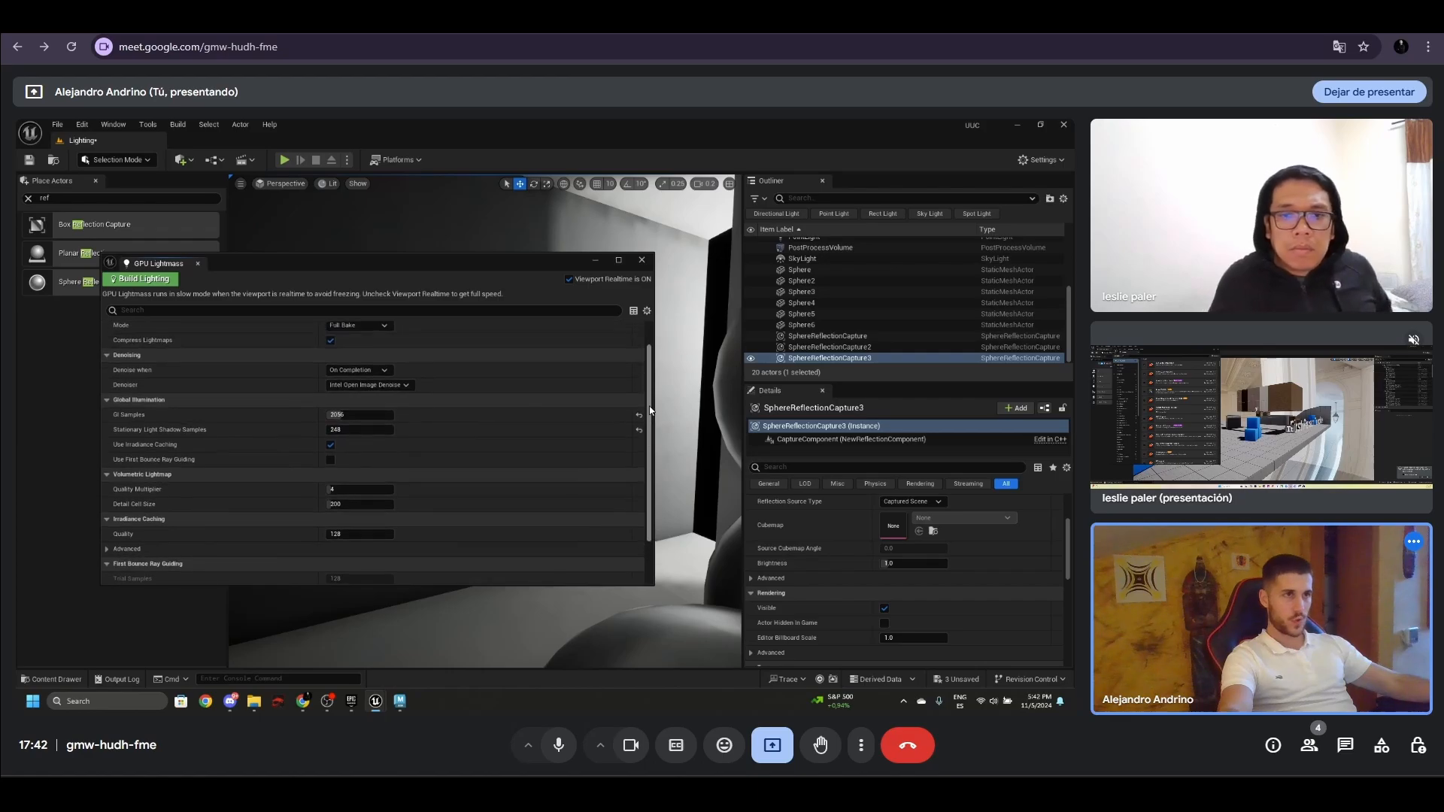
pyautogui.click(330, 340)
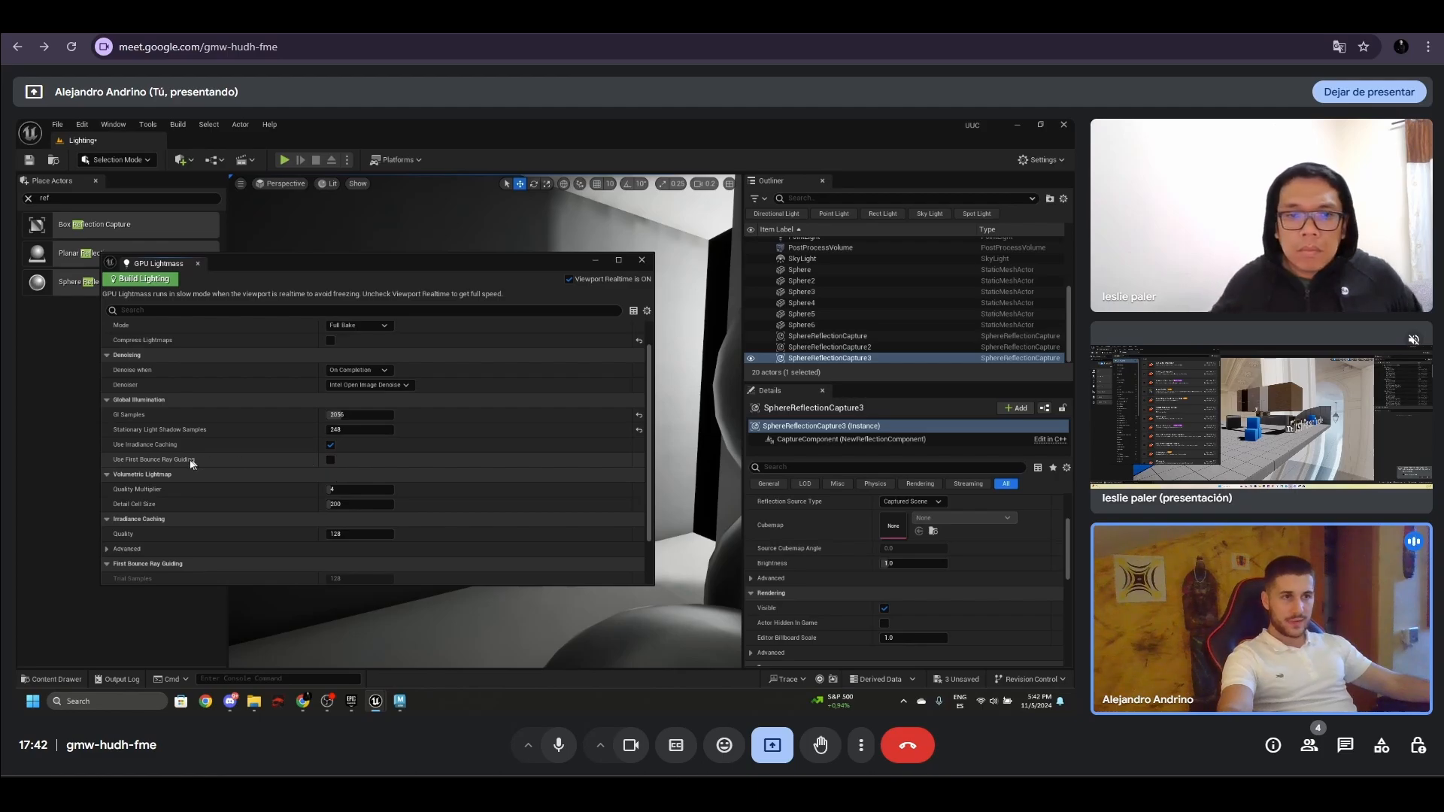
pyautogui.moveTo(188, 464)
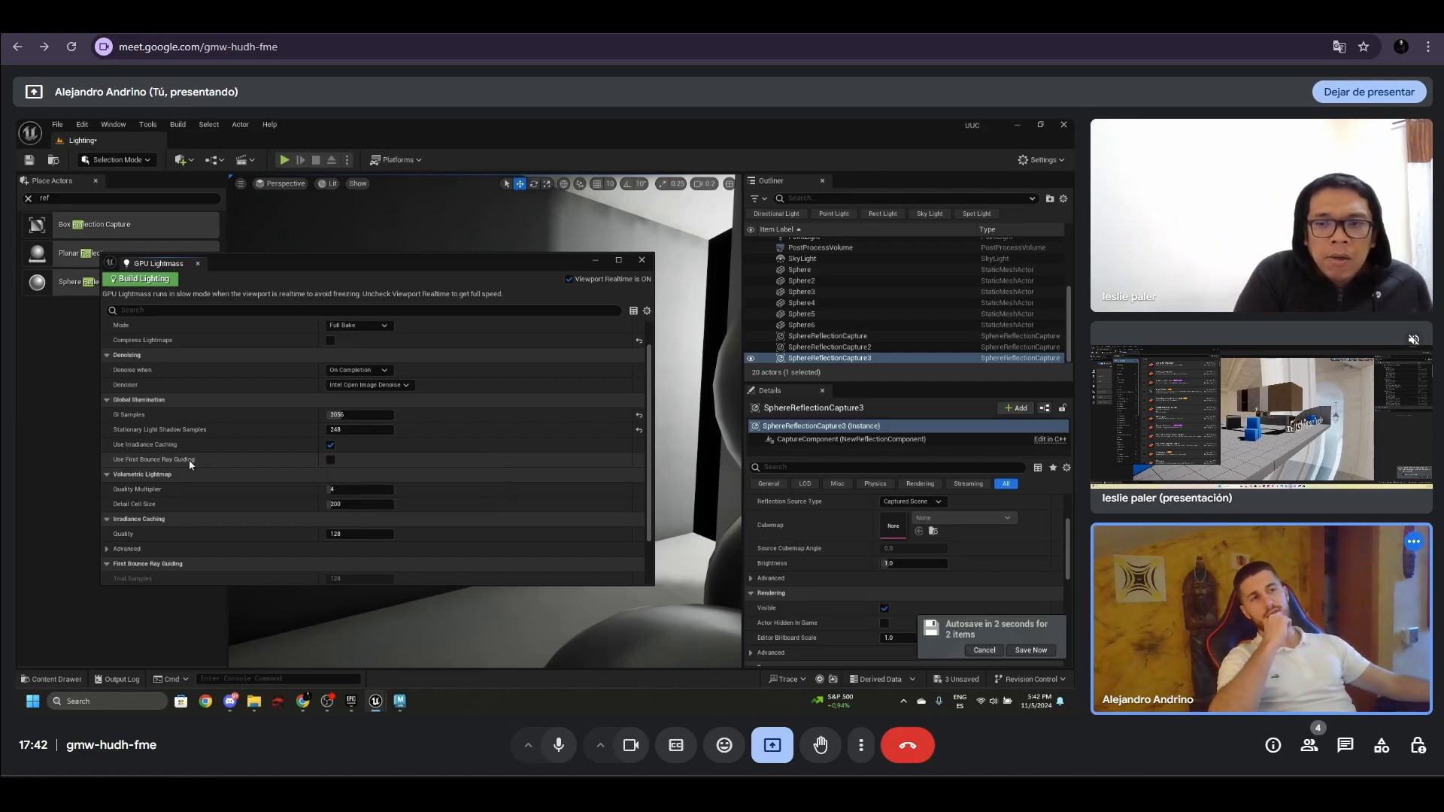
pyautogui.moveTo(192, 465)
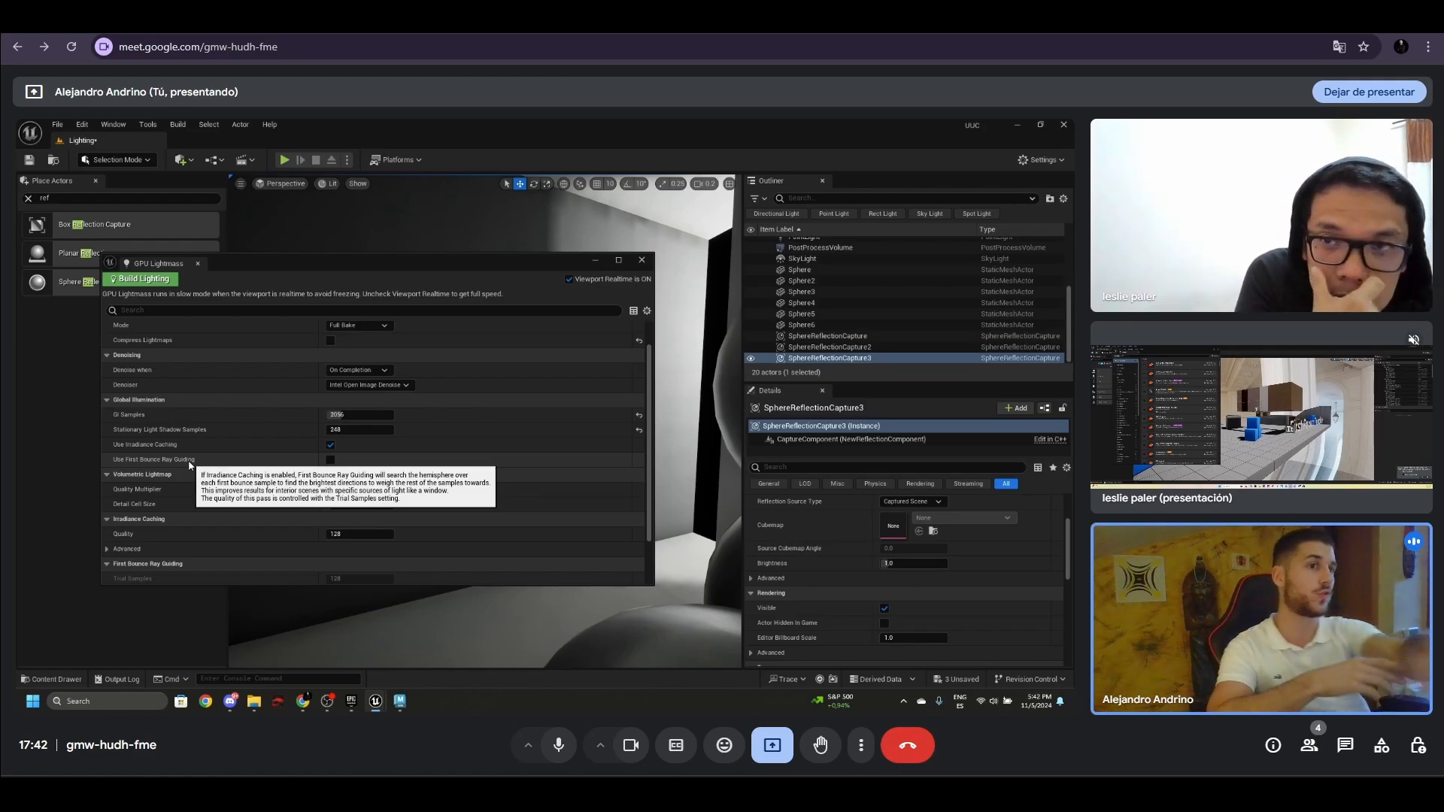
pyautogui.click(330, 460)
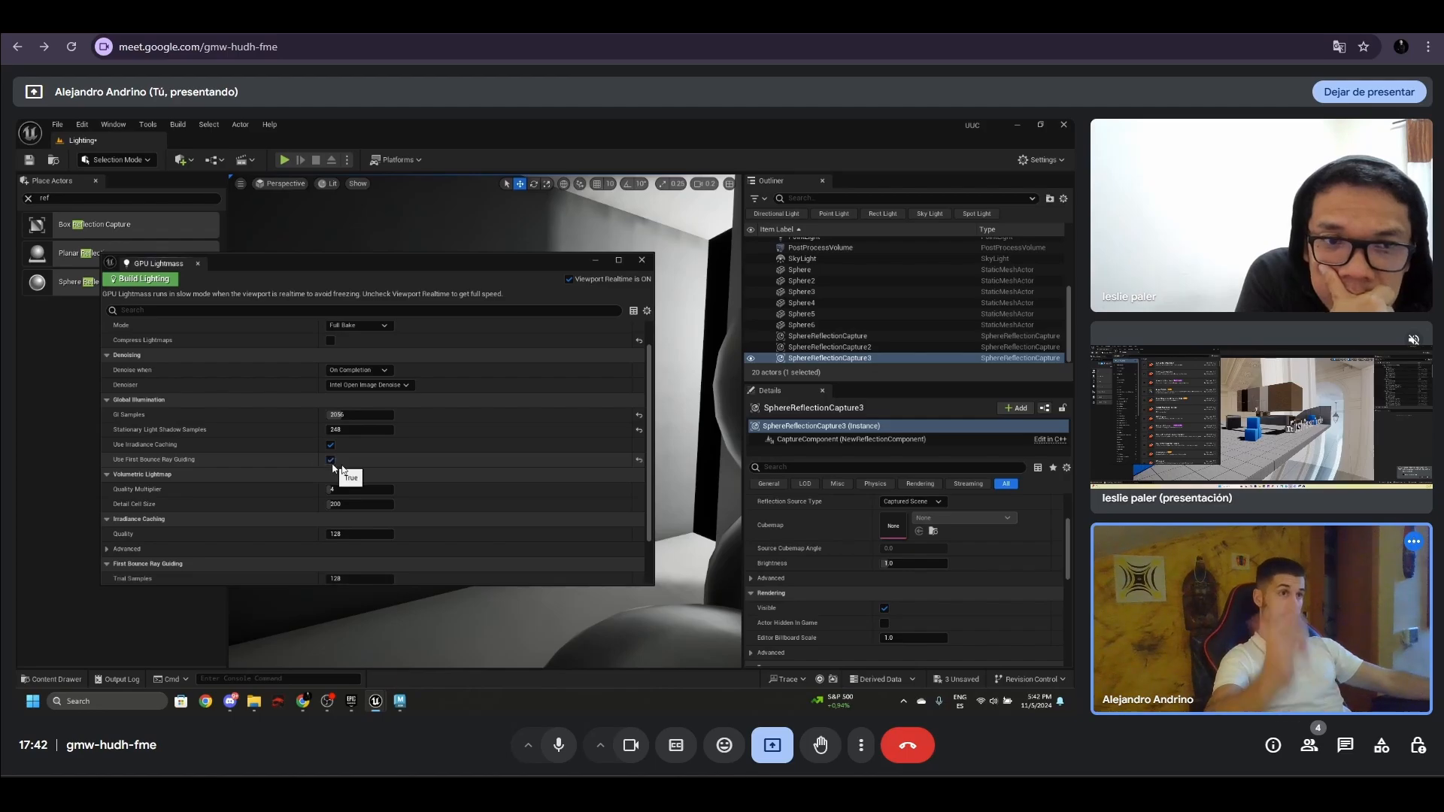
# - Check the advanced Irradiance Caching options, turn off Viewport Realtime, and start the Full Bake lighting build
pyautogui.scroll(-1, 528, 495)
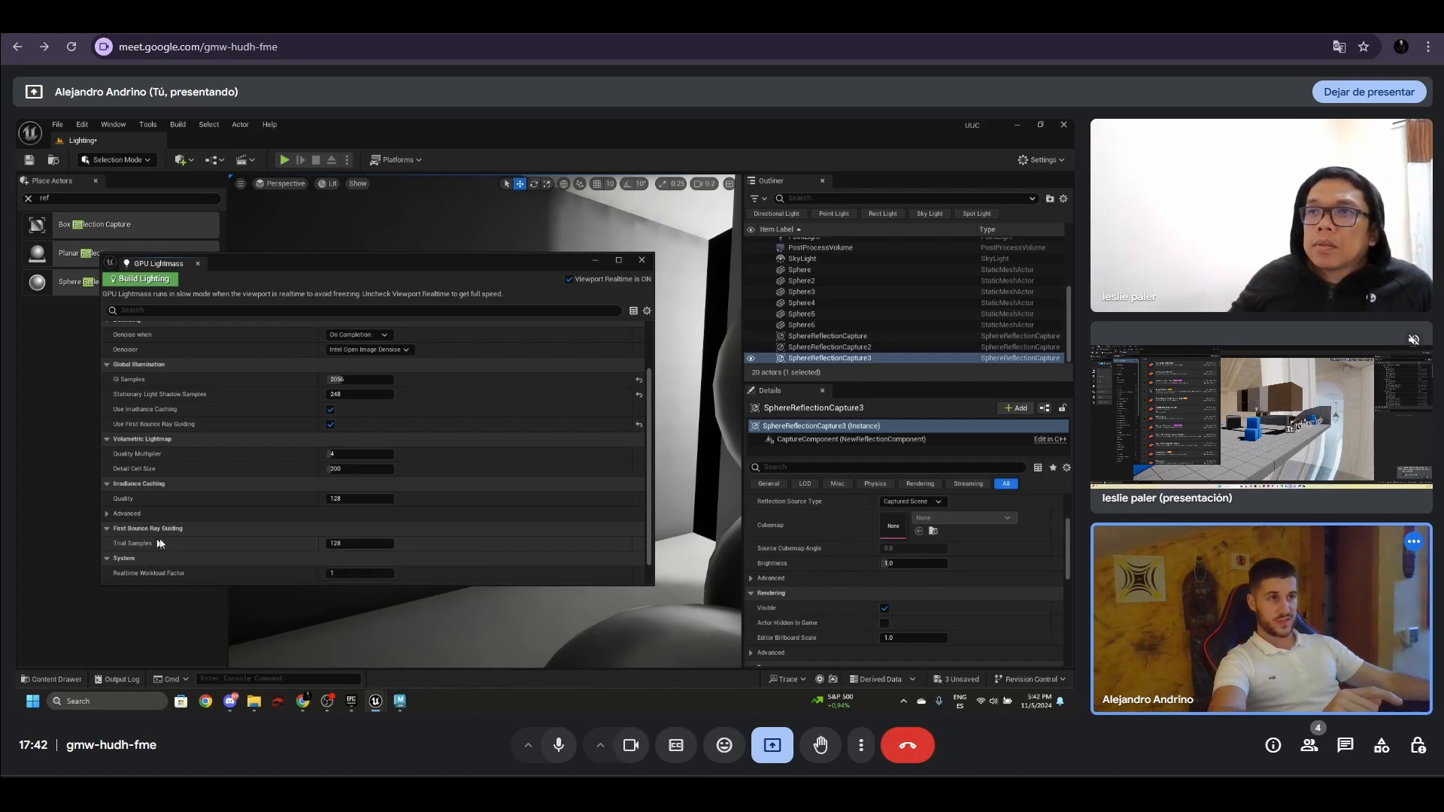
pyautogui.scroll(-1, 324, 470)
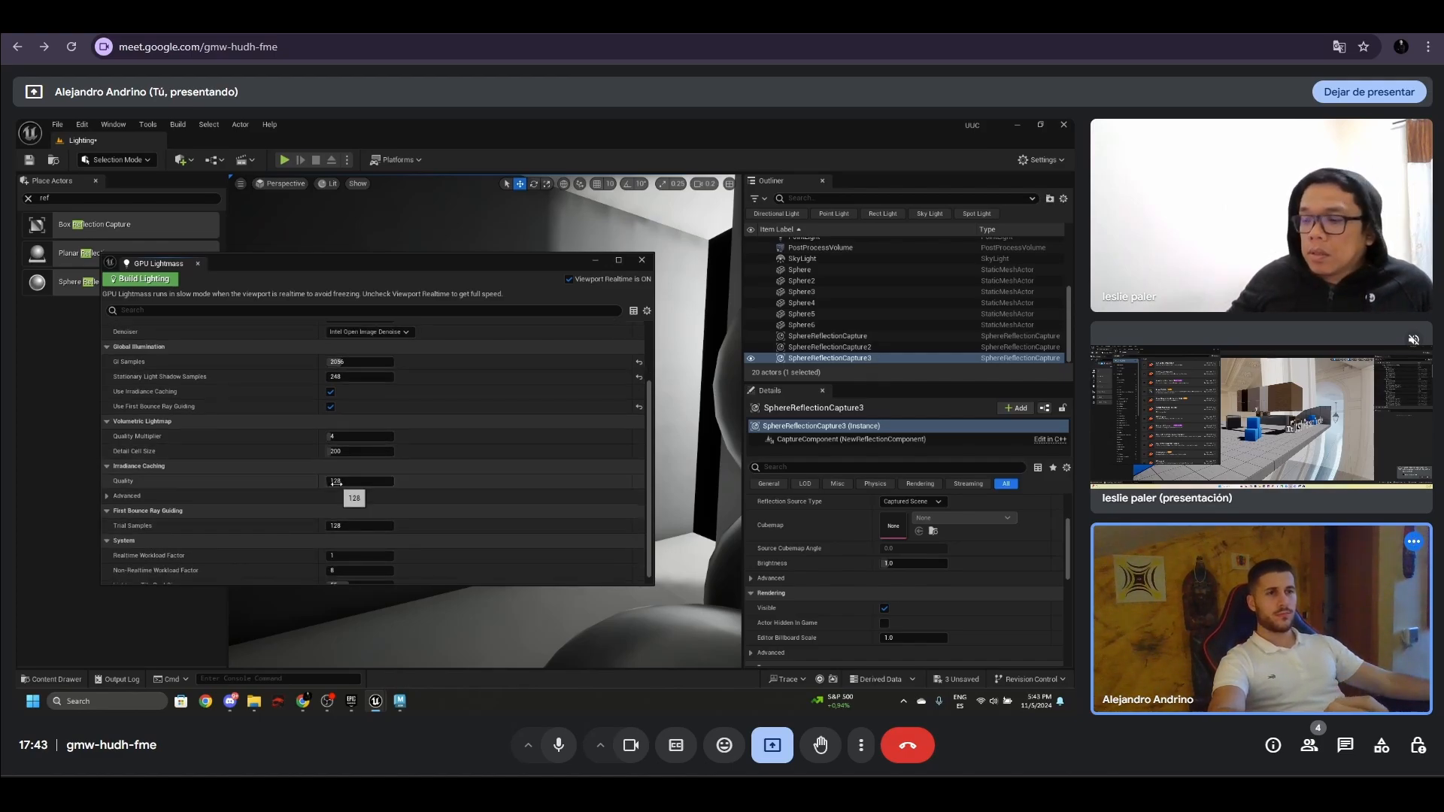
pyautogui.scroll(-1, 338, 485)
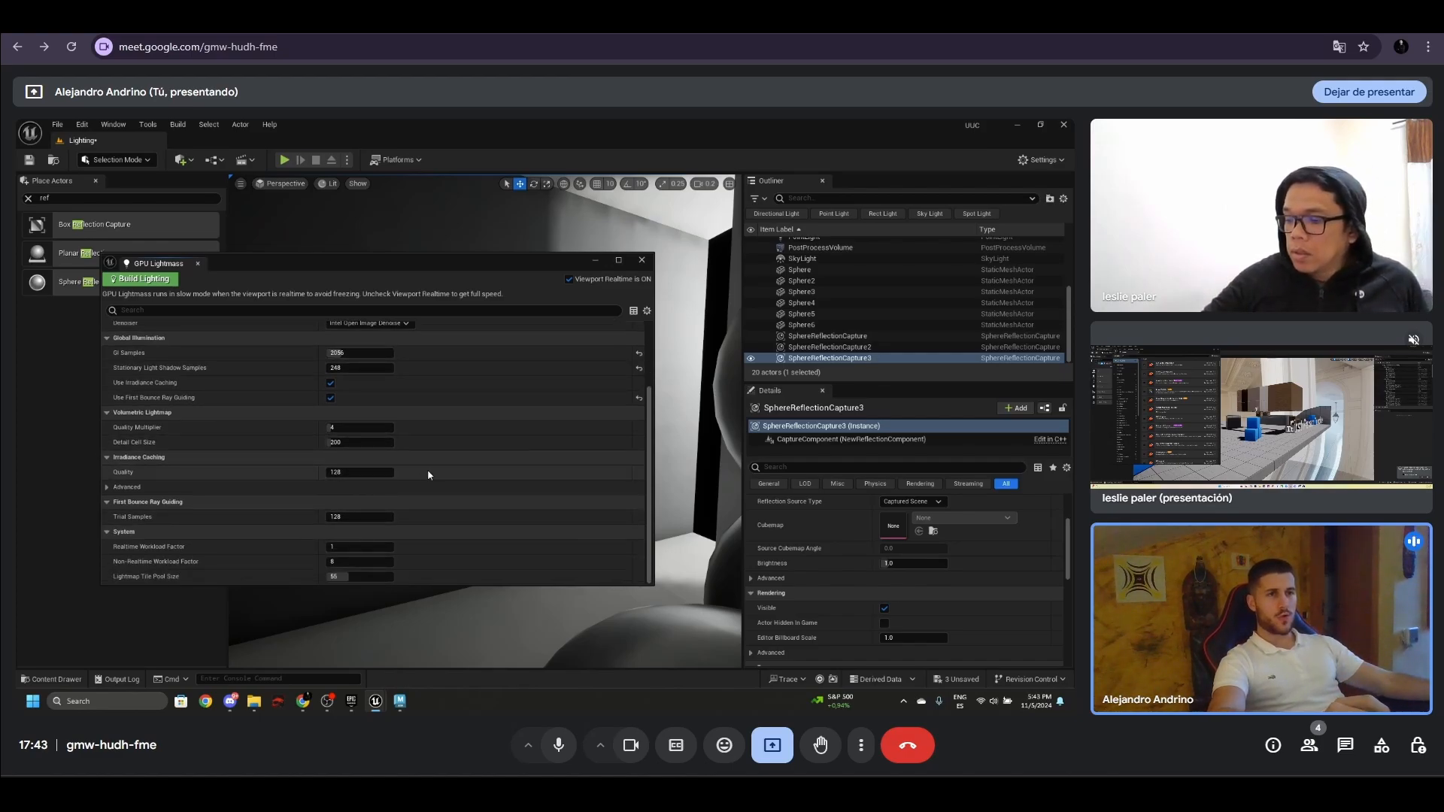
pyautogui.click(113, 488)
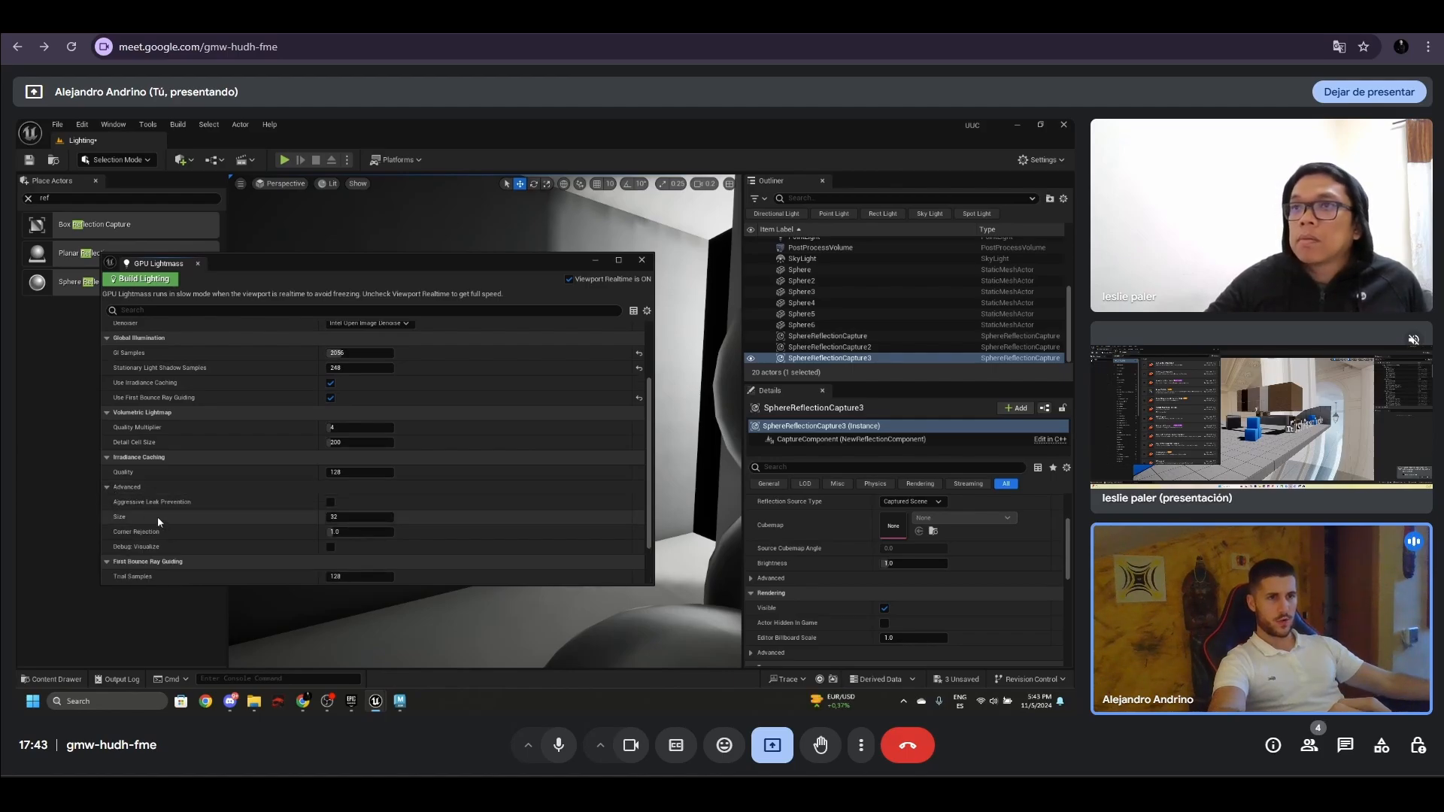
pyautogui.click(129, 488)
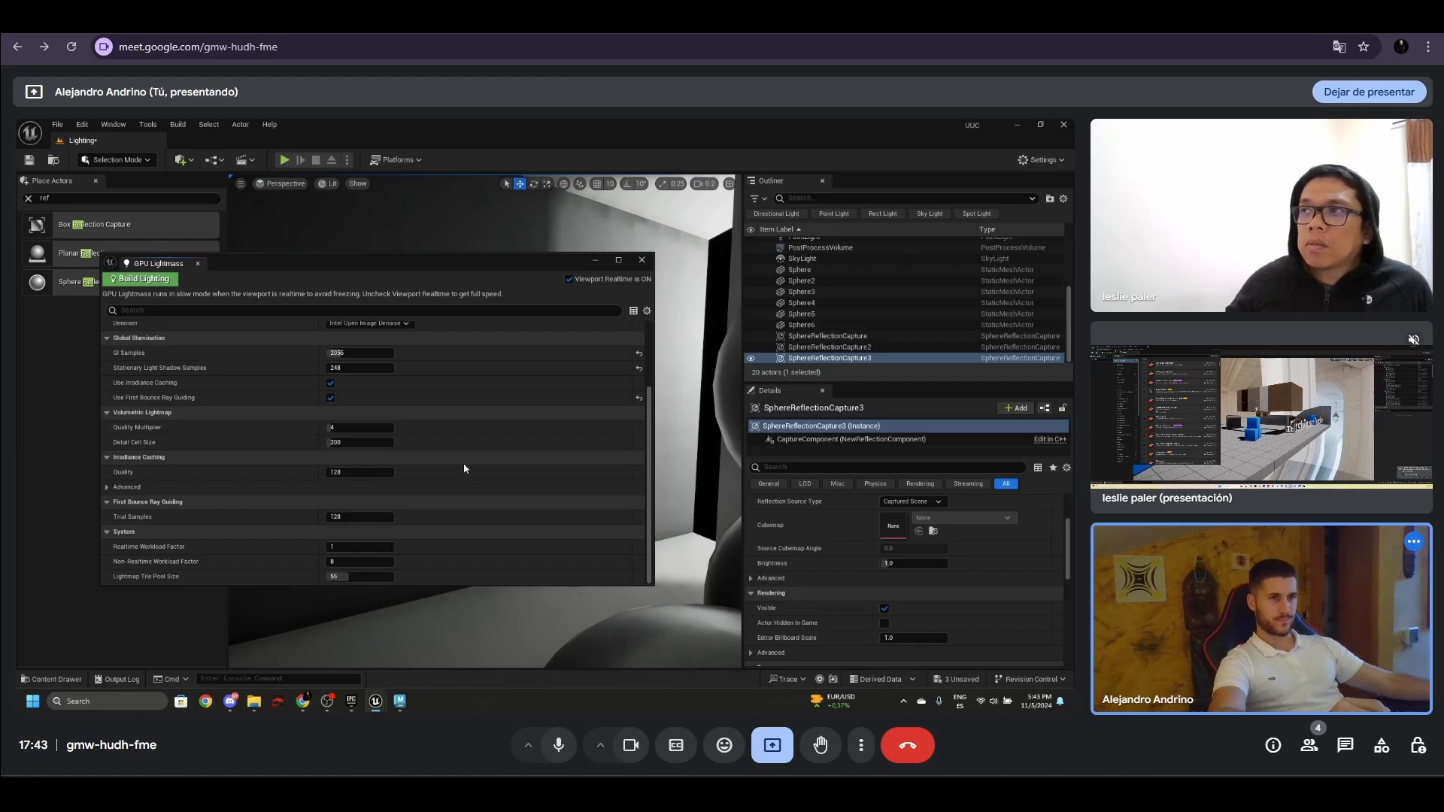
pyautogui.scroll(3, 480, 472)
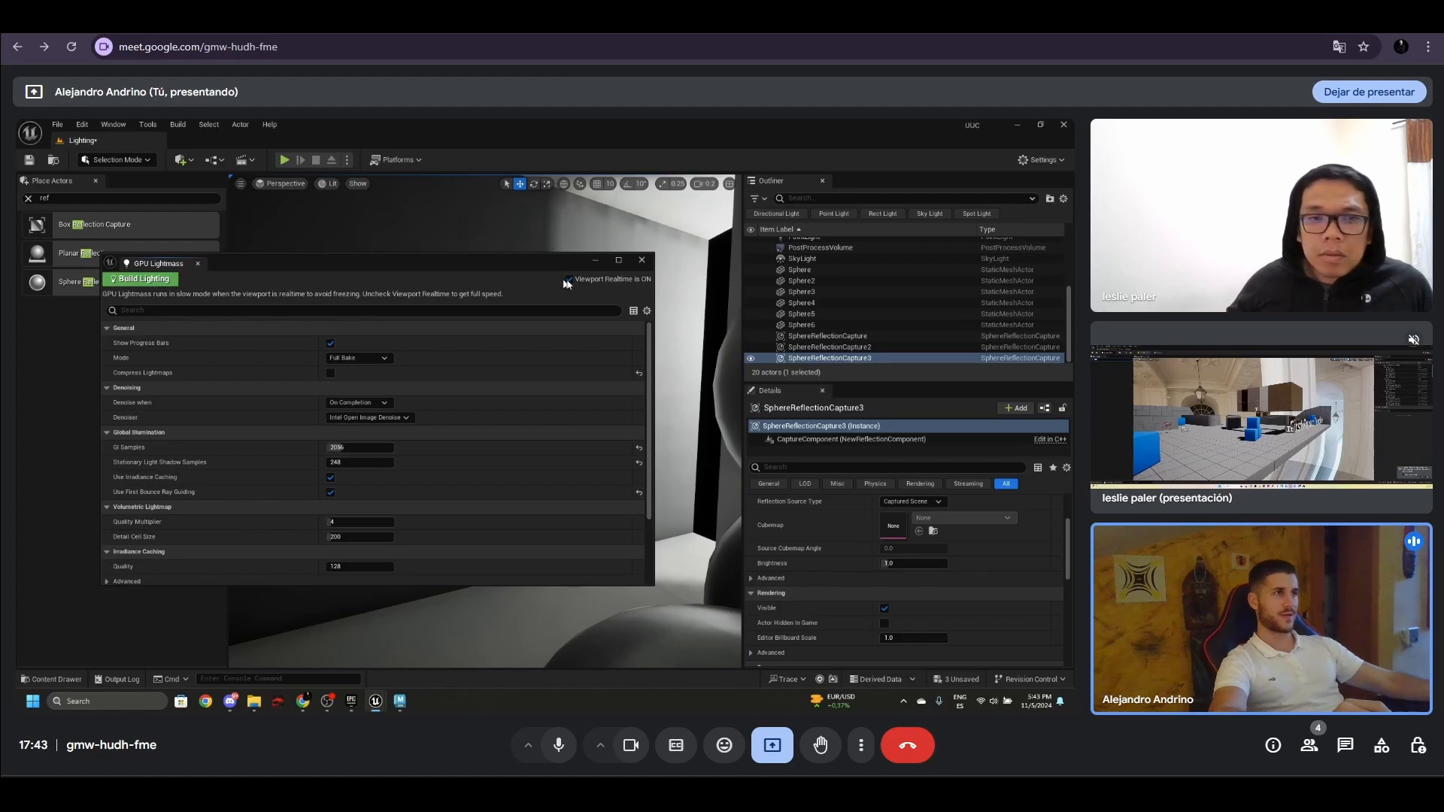
pyautogui.click(568, 282)
pyautogui.click(150, 279)
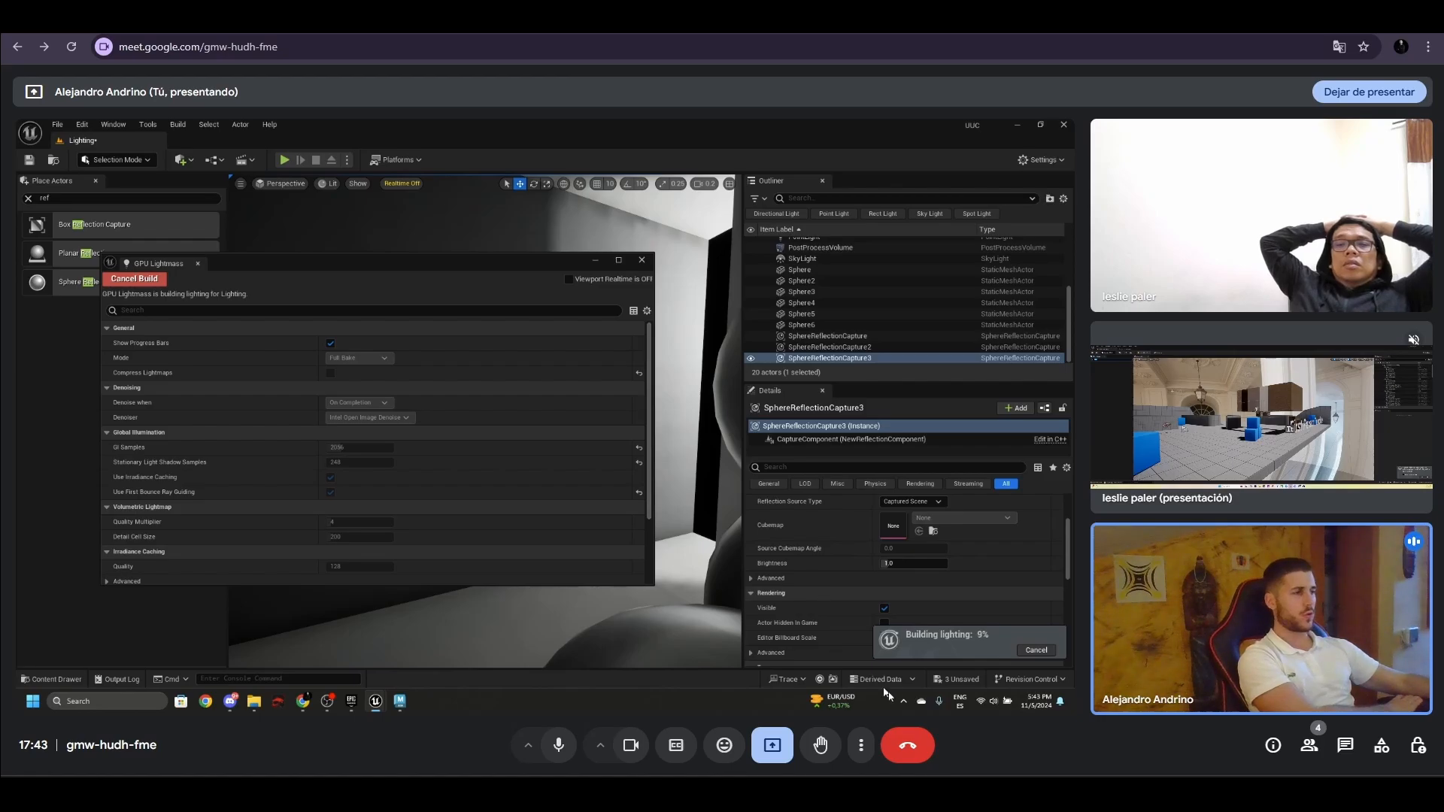
# - Open Swarm Agent from the background programs and examine its Swarm Status timeline
pyautogui.click(903, 701)
pyautogui.doubleClick(883, 644)
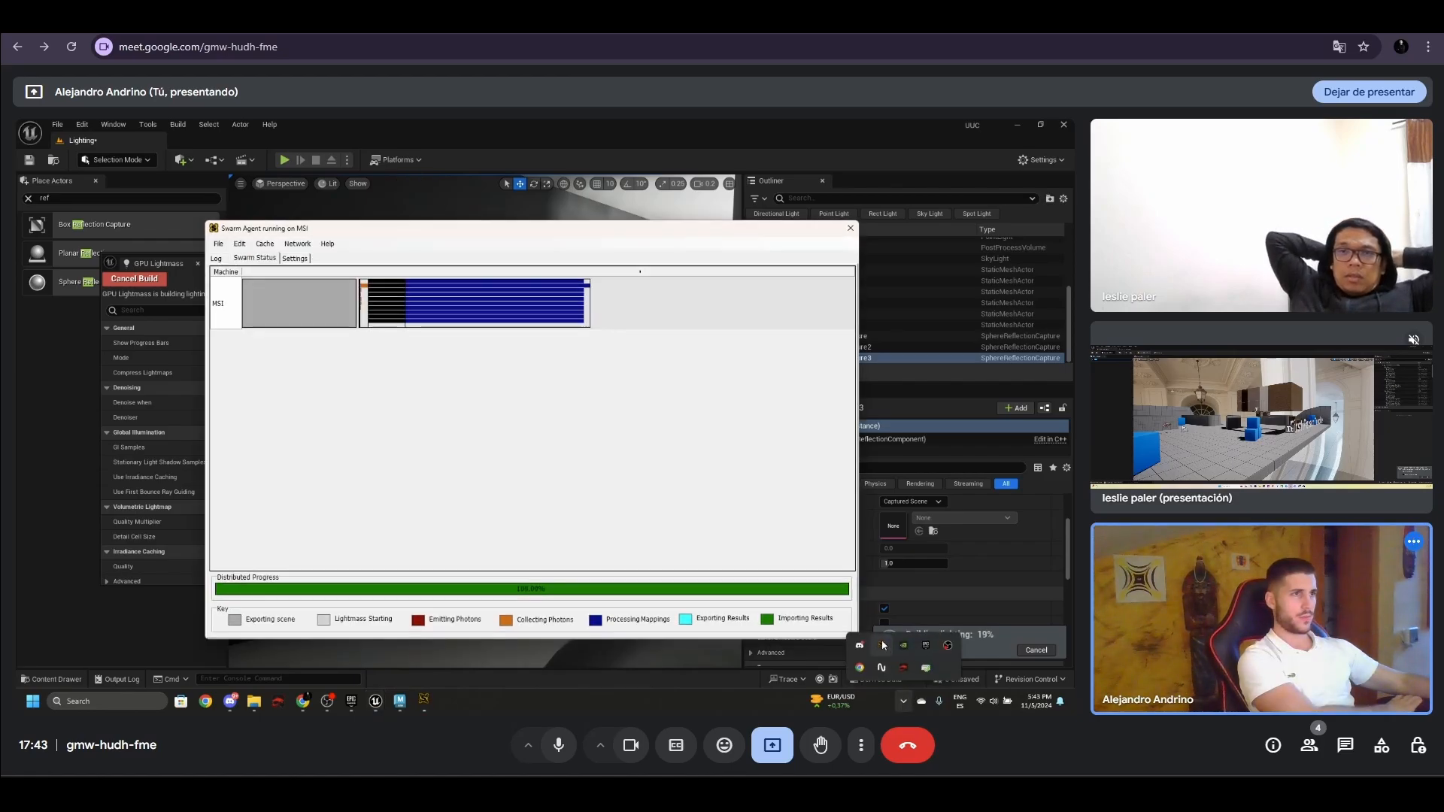
pyautogui.click(575, 315)
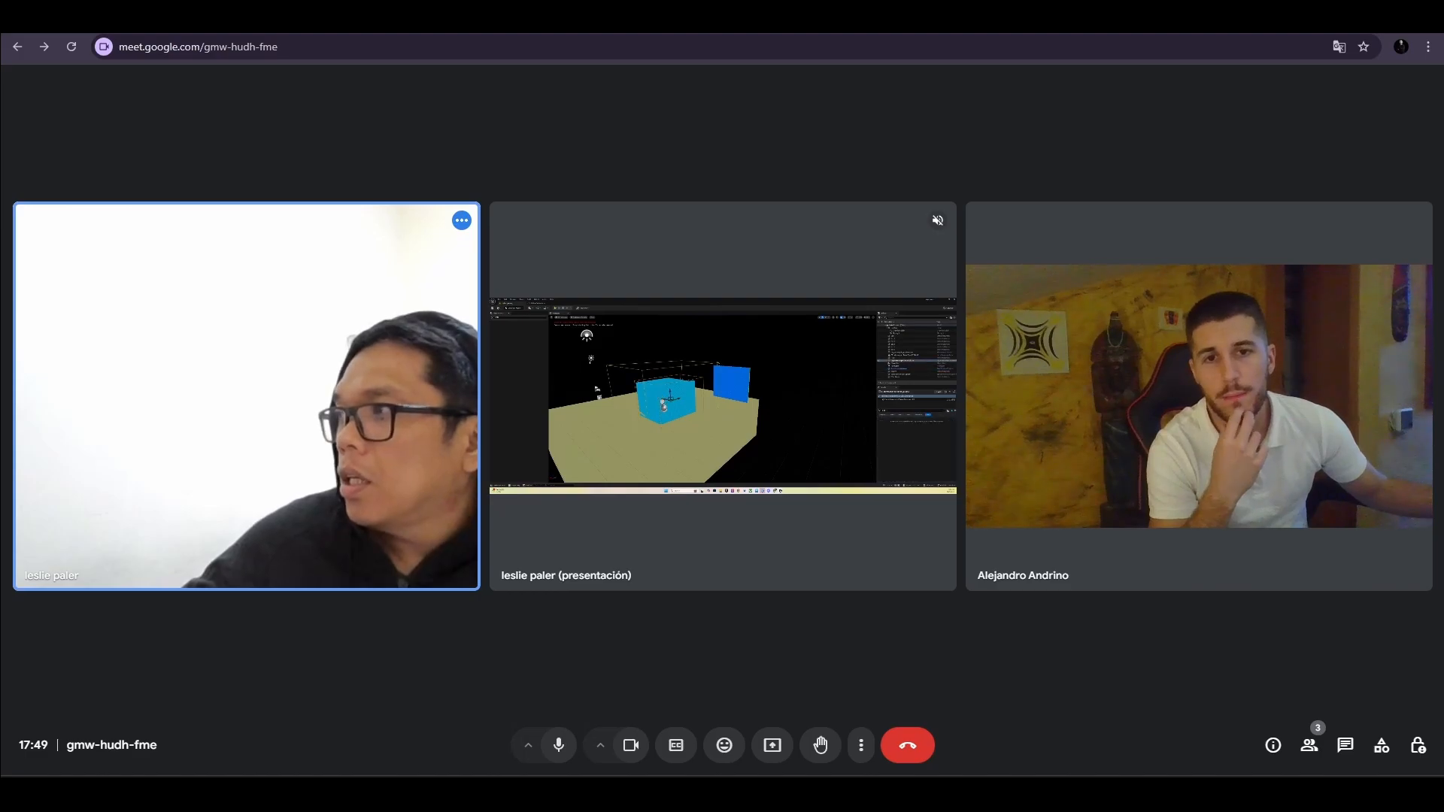
# - Enlarge the other participant's shared presentation in the meeting to examine their Unreal scene and its LightmassImportanceVolume
pyautogui.keyDown('ctrl'); pyautogui.scroll(5, 762, 399); pyautogui.keyUp('ctrl')
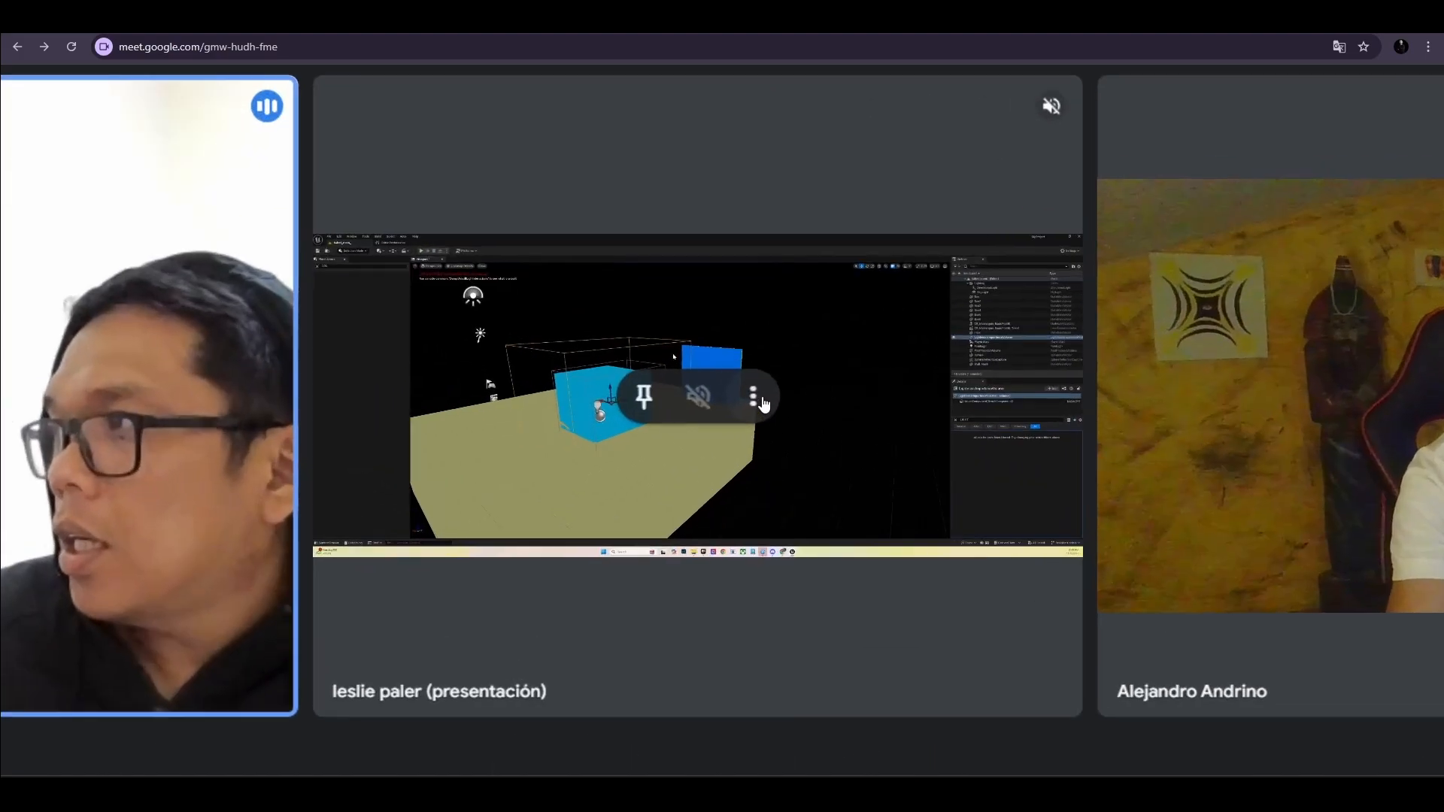
pyautogui.keyDown('ctrl'); pyautogui.scroll(2, 761, 404); pyautogui.keyUp('ctrl')
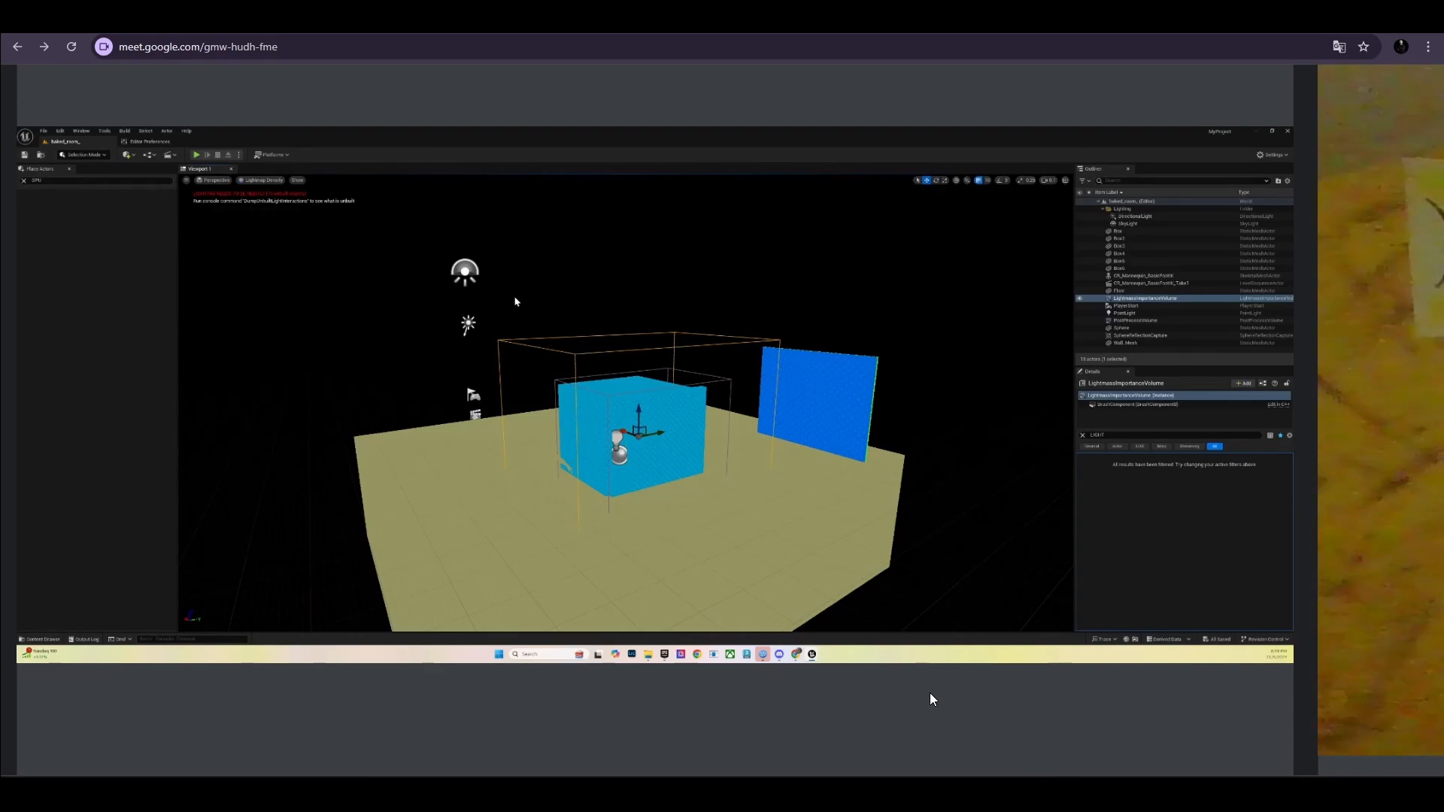
pyautogui.moveTo(878, 719)
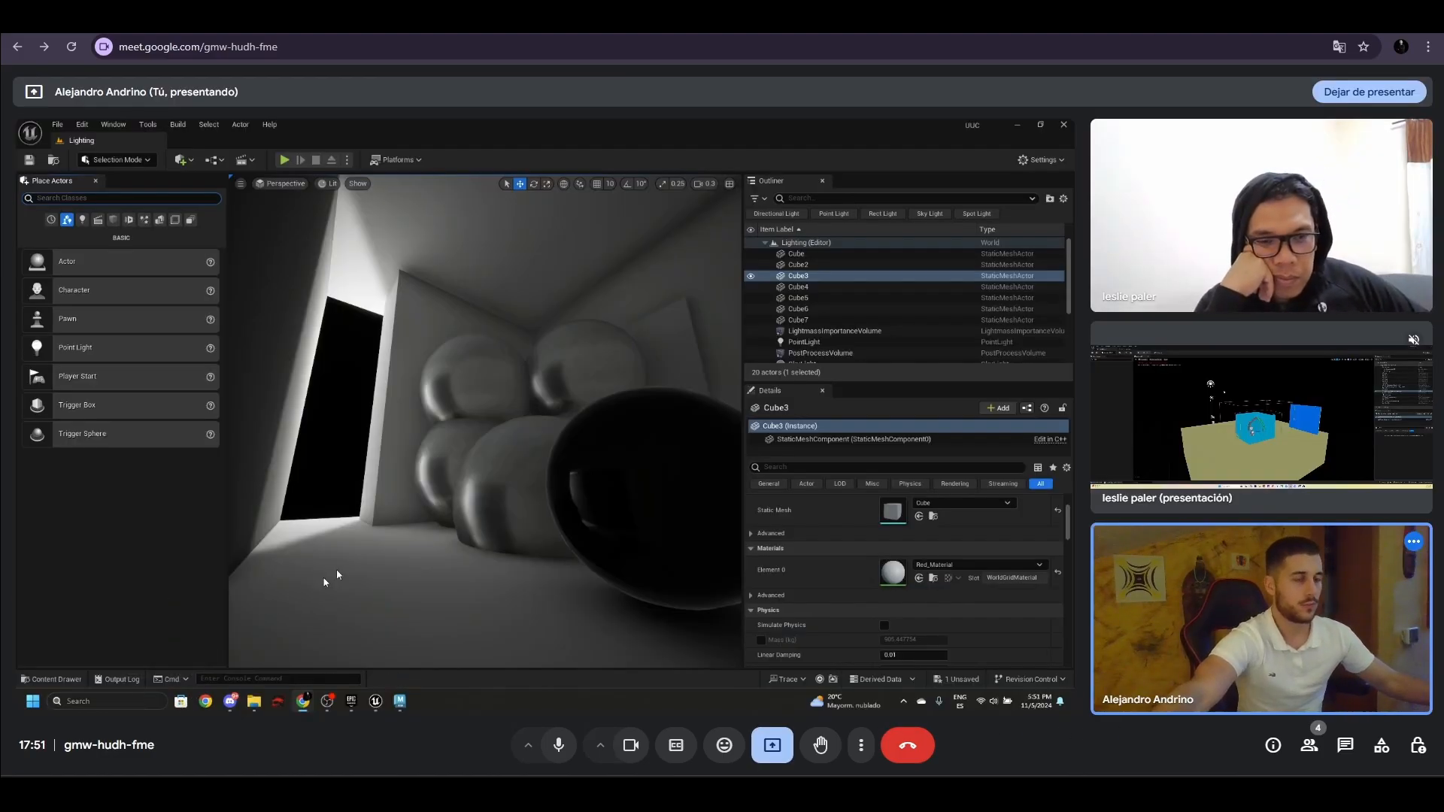
# - Select Sphere2 in the baked room and open the viewport's view mode choices
pyautogui.click(546, 410)
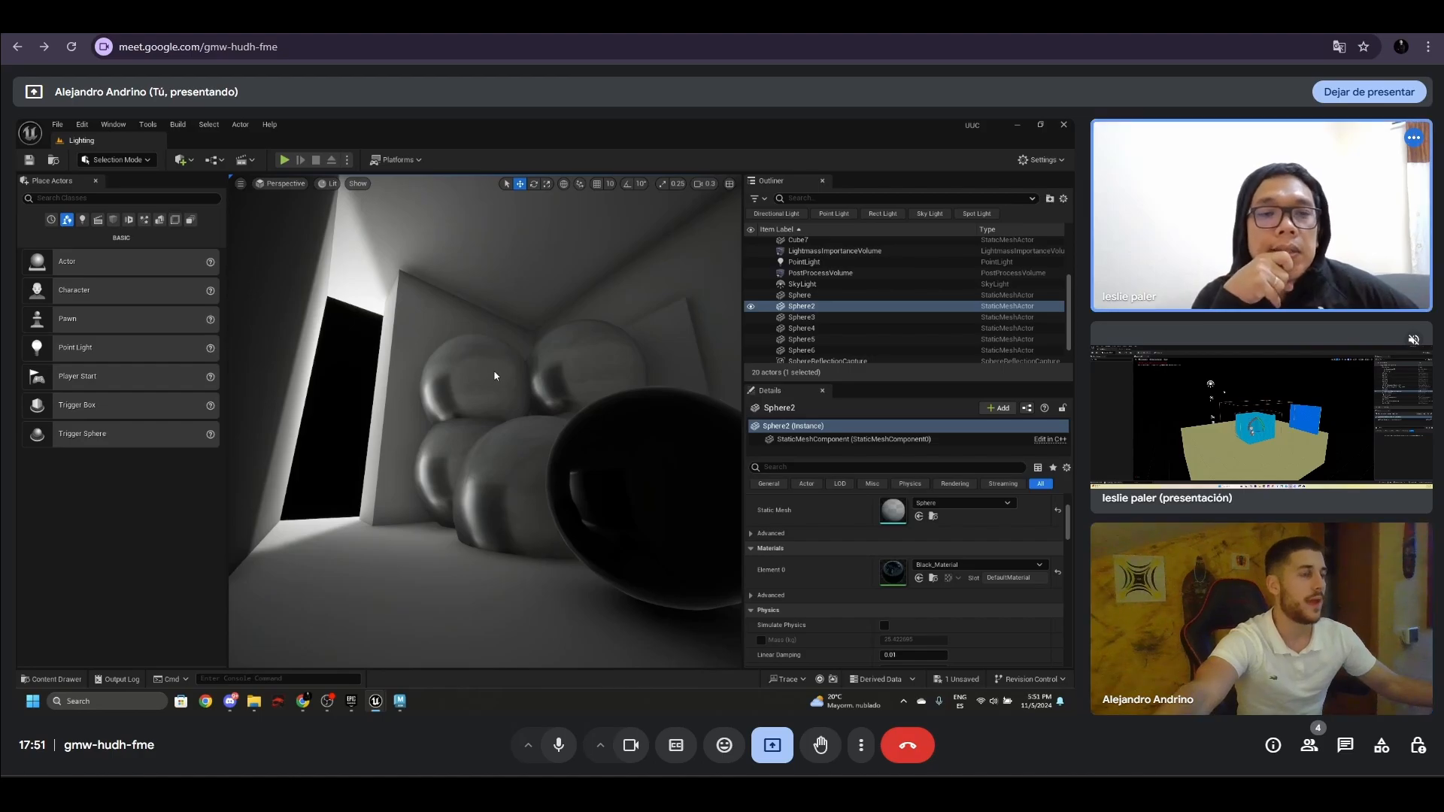
pyautogui.moveTo(498, 375); pyautogui.dragTo(493, 382, button='right')
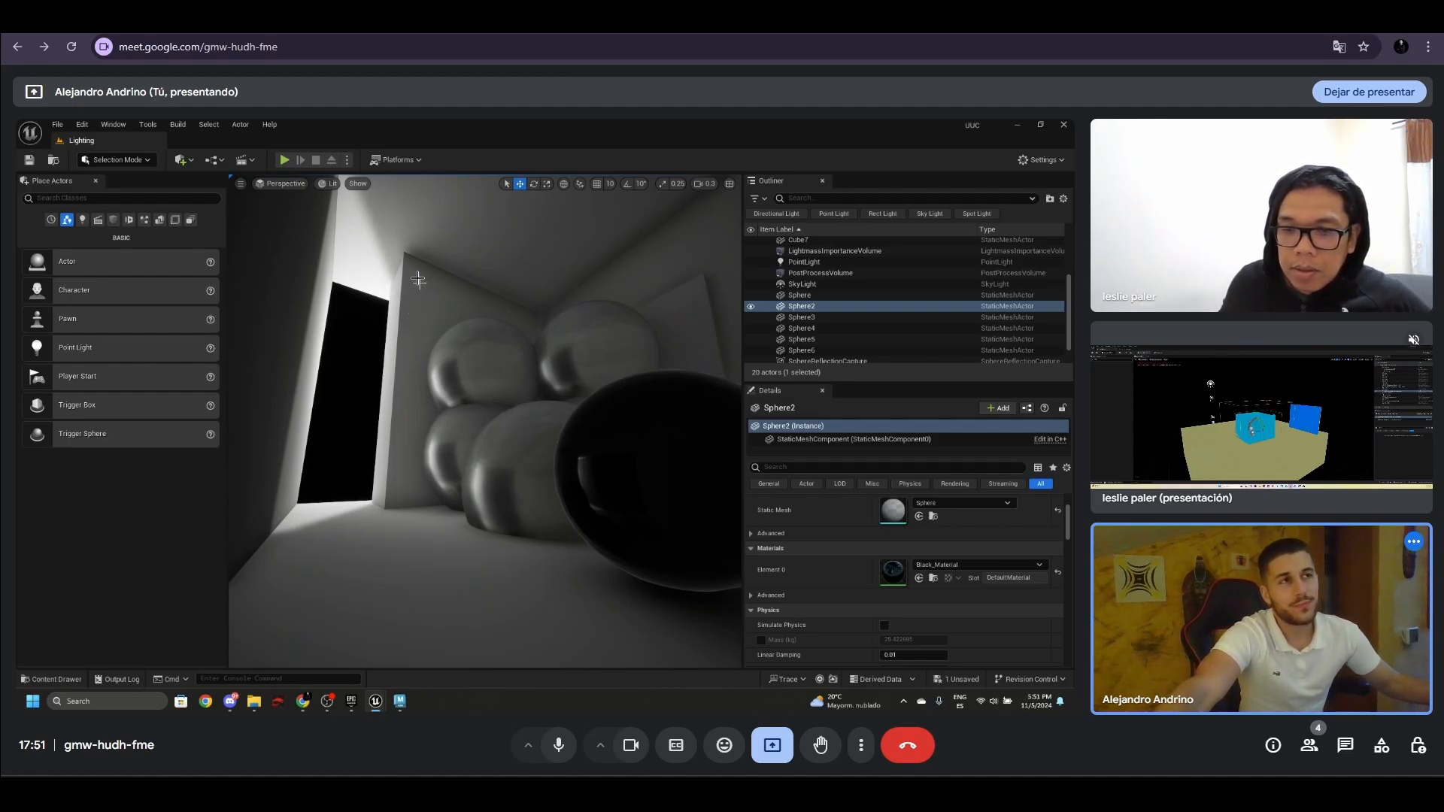
pyautogui.click(329, 184)
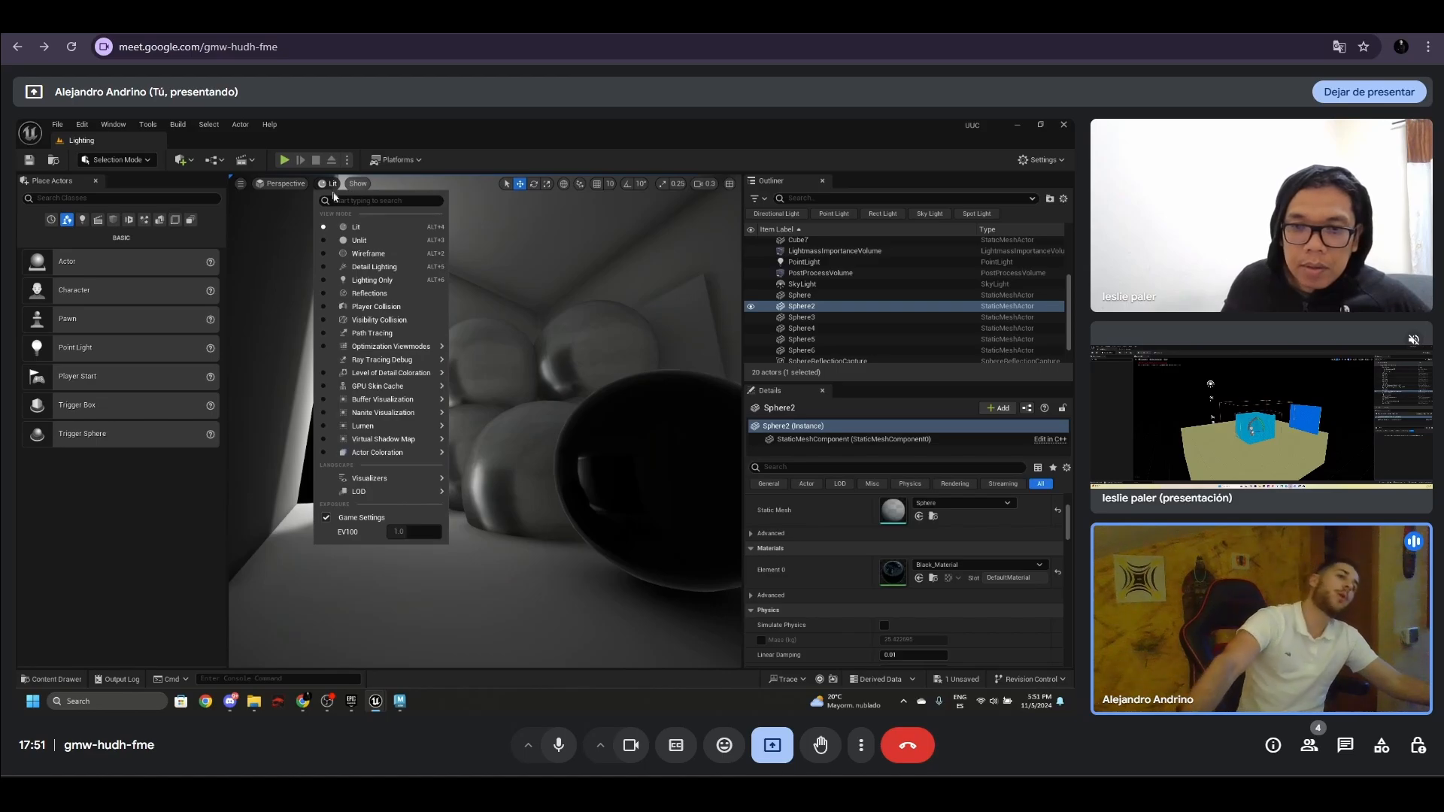